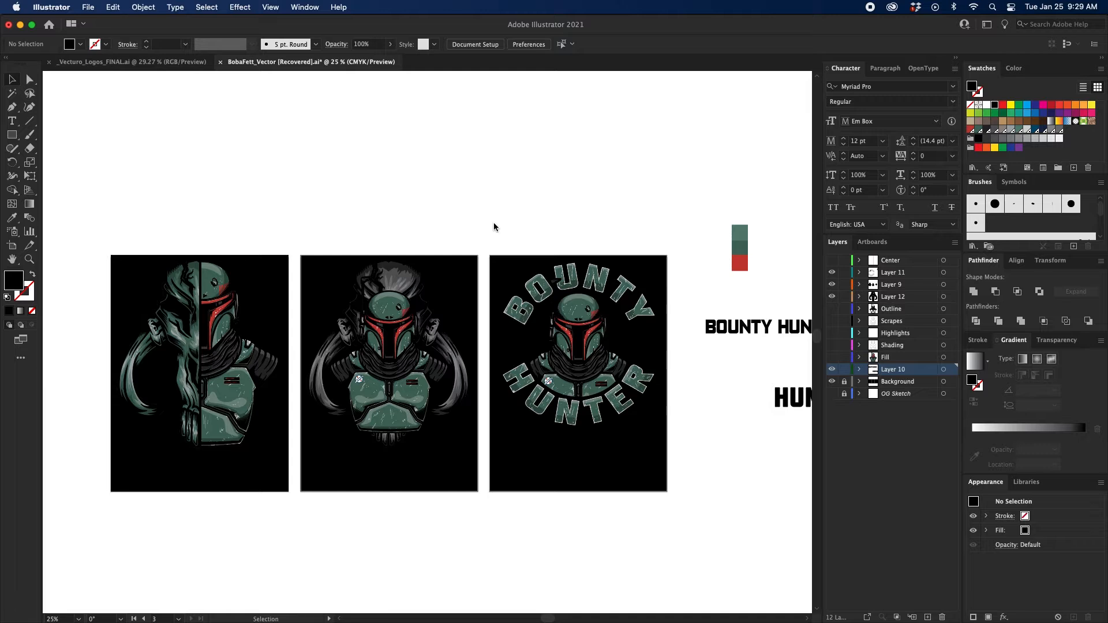
Create a new CMYK document 15 in wide and 15 in high.
{"action": "left_click", "coordinate": [81, 7]}
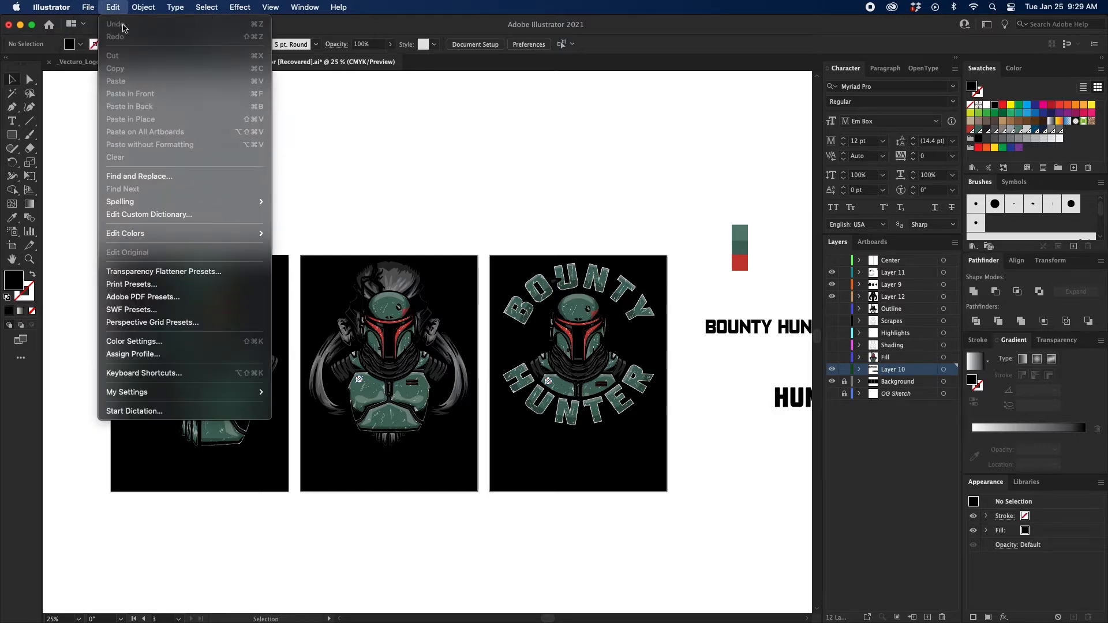
{"action": "left_click", "coordinate": [101, 26]}
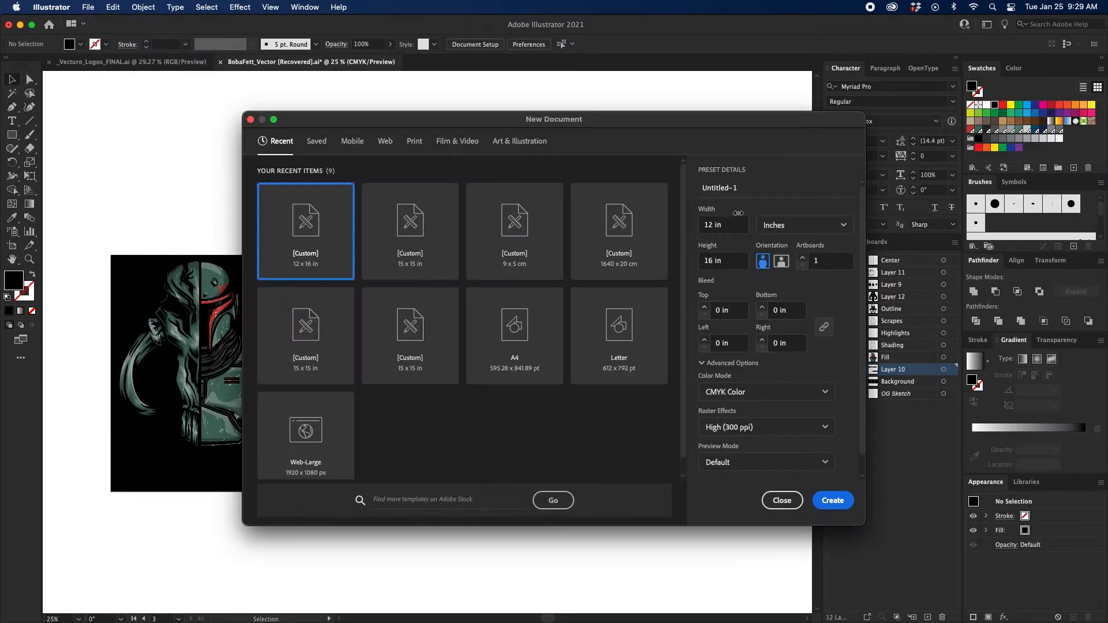
{"action": "left_click", "coordinate": [730, 227]}
{"action": "type", "text": "15"}
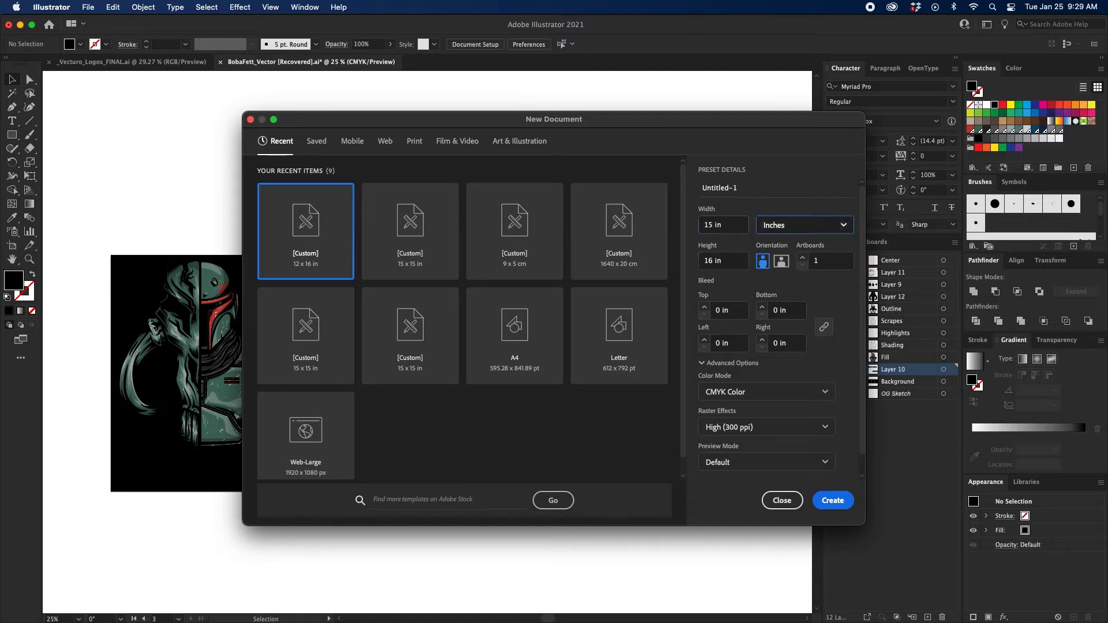
{"action": "key", "text": "Tab"}
{"action": "type", "text": "12"}
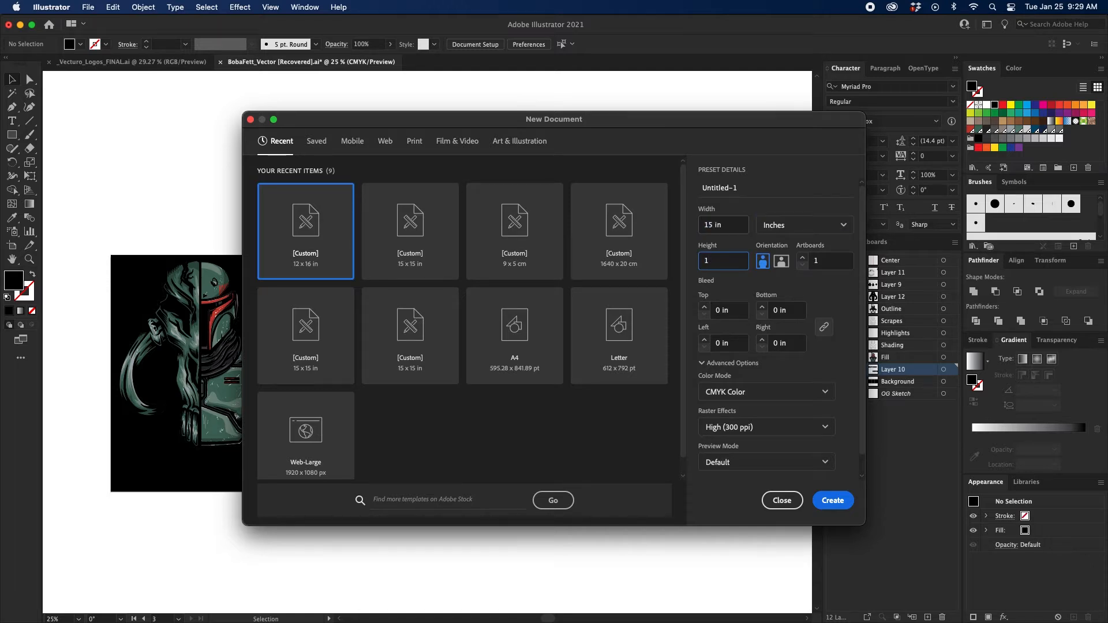
{"action": "key", "text": "Return"}
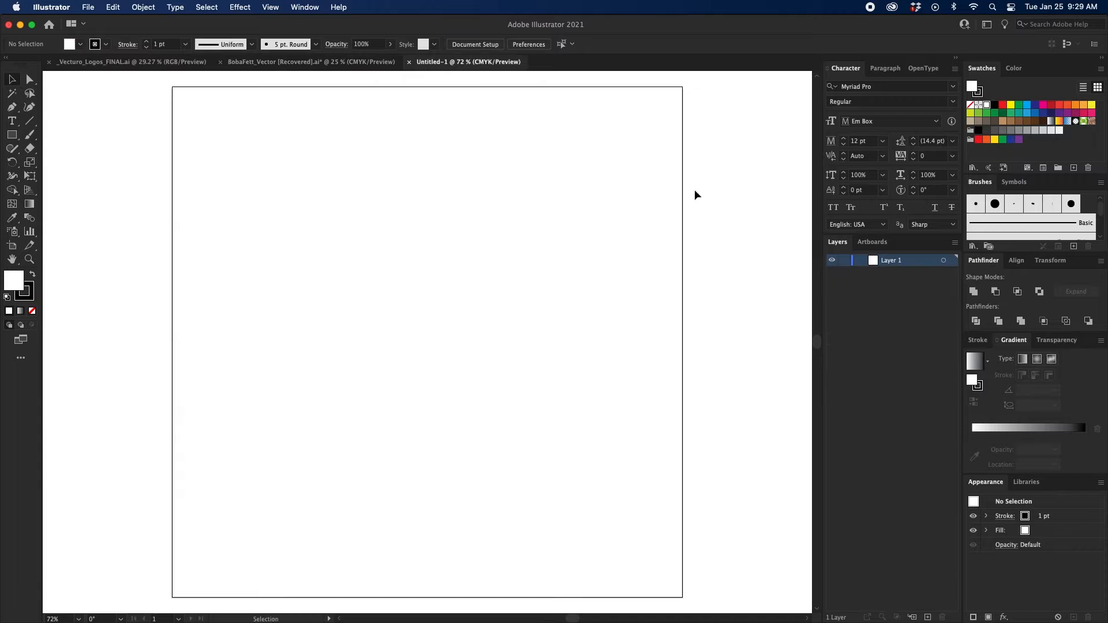
Copy the BOUNTY HUNTER text from the BobaFett_Vector document into the new document and place it in the artboard's upper half.
{"action": "left_click", "coordinate": [311, 62]}
{"action": "left_click", "coordinate": [750, 326]}
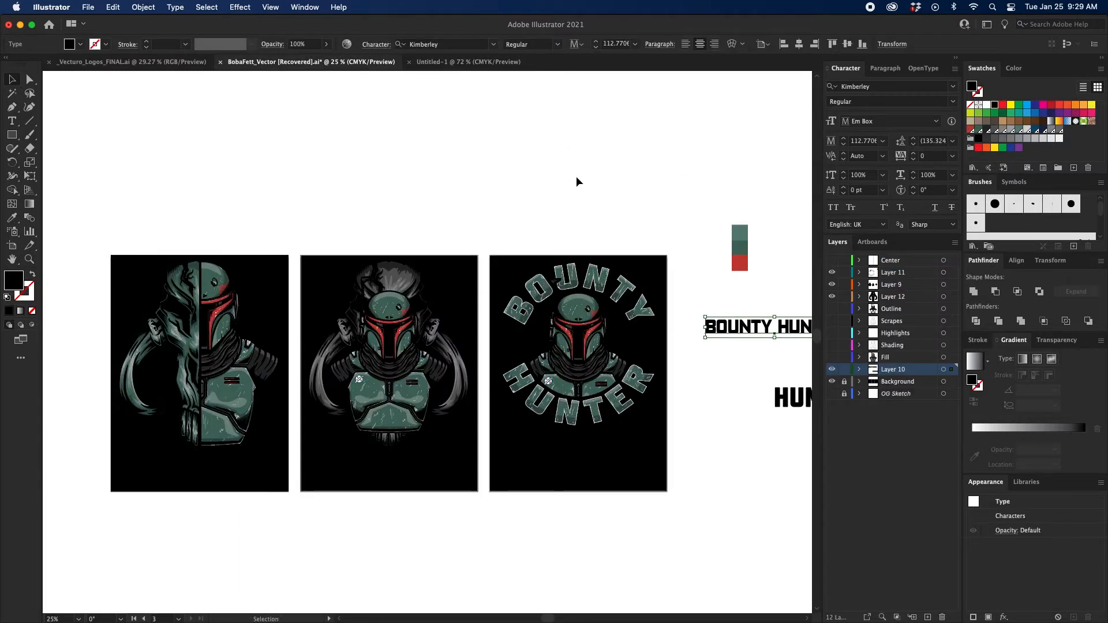
{"action": "key", "text": "cmd+c"}
{"action": "left_click", "coordinate": [497, 62]}
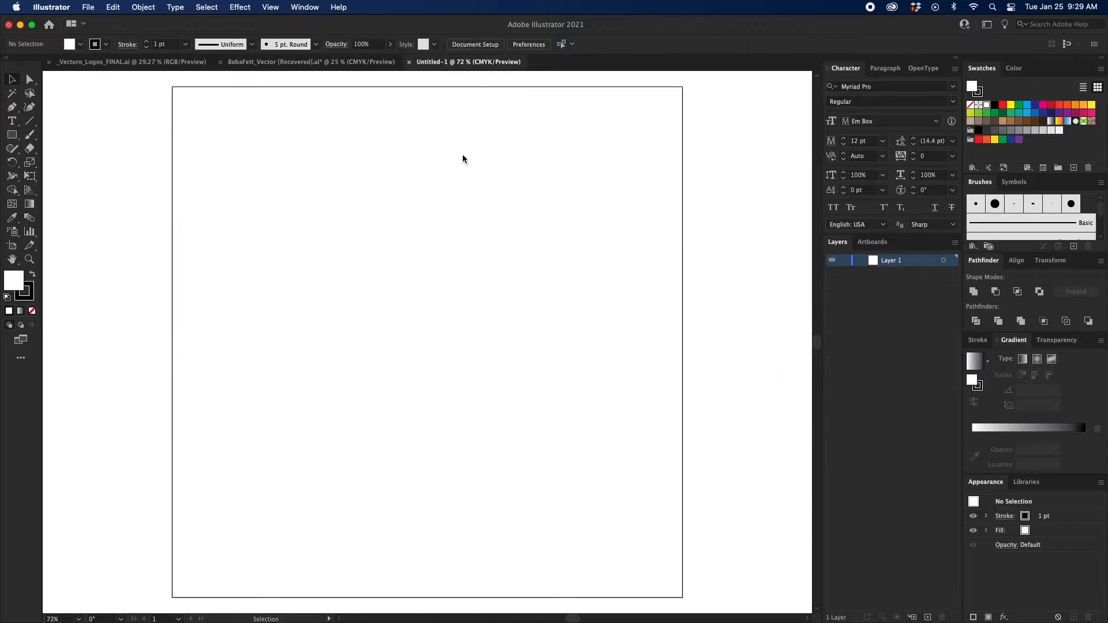
{"action": "key", "text": "cmd+v"}
{"action": "left_click_drag", "start_coordinate": [489, 332], "coordinate": [482, 312]}
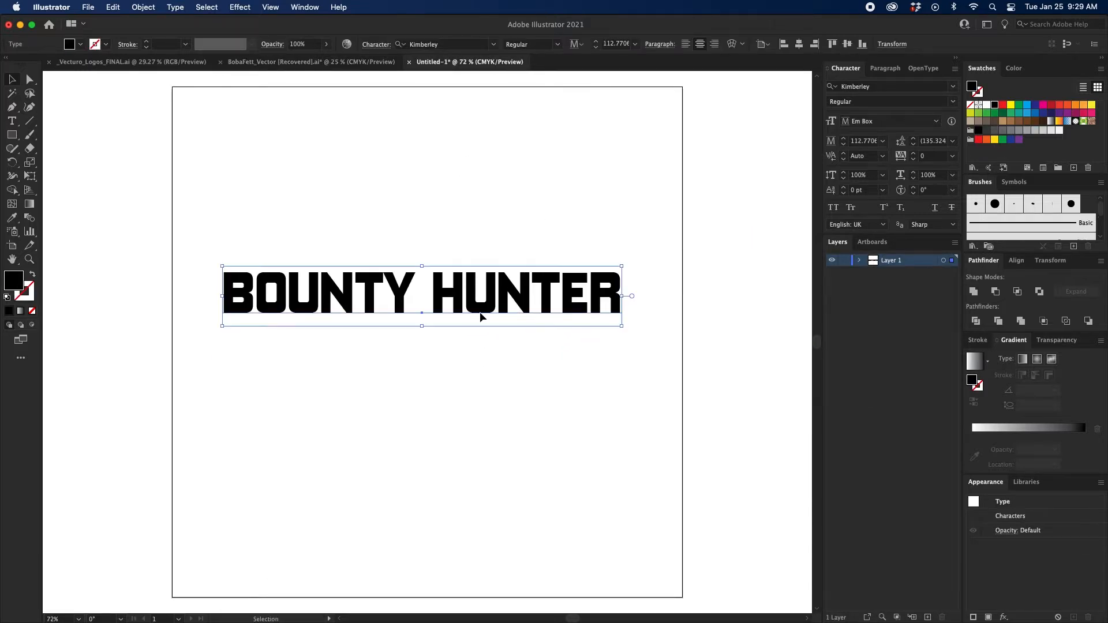
Replace the pasted text with "kimberley" and deselect it.
{"action": "double_click", "coordinate": [482, 312]}
{"action": "triple_click", "coordinate": [480, 311]}
{"action": "type", "text": "kimberley"}
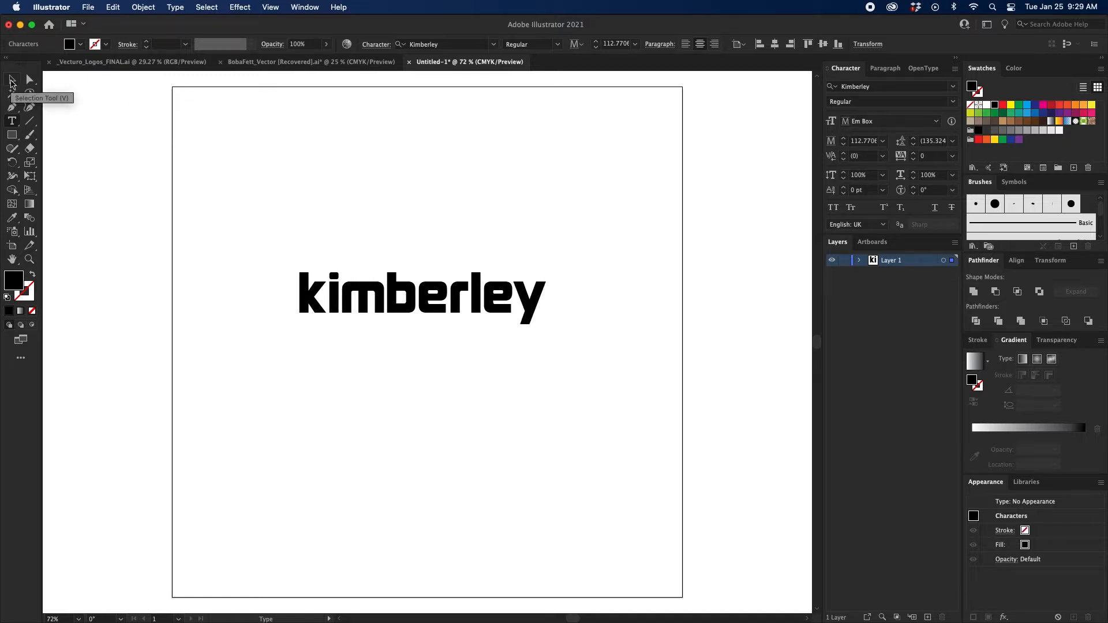
{"action": "left_click", "coordinate": [11, 83]}
{"action": "left_click", "coordinate": [458, 198]}
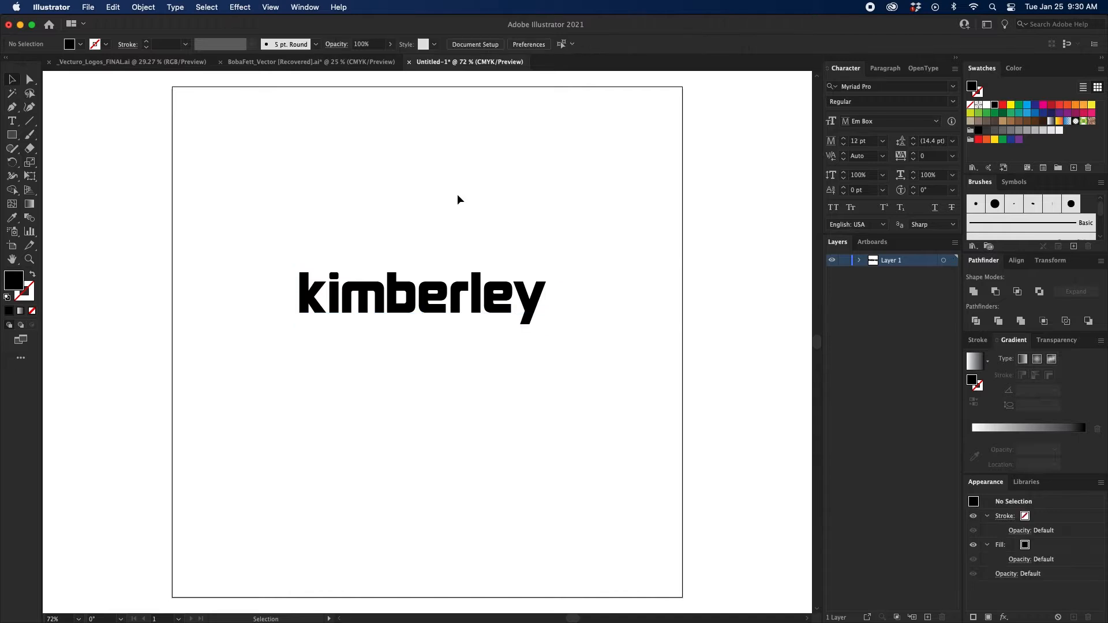
Move the text object off the artboard to the empty area above its top edge.
{"action": "scroll", "coordinate": [450, 289], "scroll_direction": "up", "scroll_amount": 3}
{"action": "left_click_drag", "start_coordinate": [433, 384], "coordinate": [434, 120]}
{"action": "scroll", "coordinate": [438, 202], "scroll_direction": "up", "scroll_amount": 4}
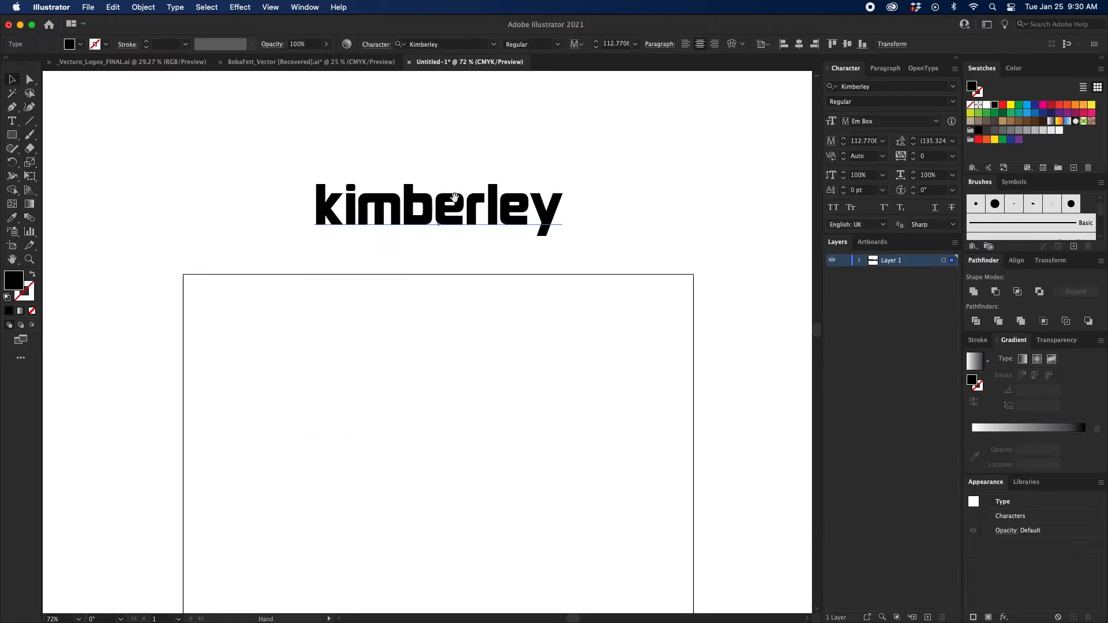
{"action": "left_click_drag", "start_coordinate": [458, 246], "coordinate": [462, 174]}
Replace the text with the two-line title "THE BOOK OF" / "BOBA FETT".
{"action": "key", "text": "t"}
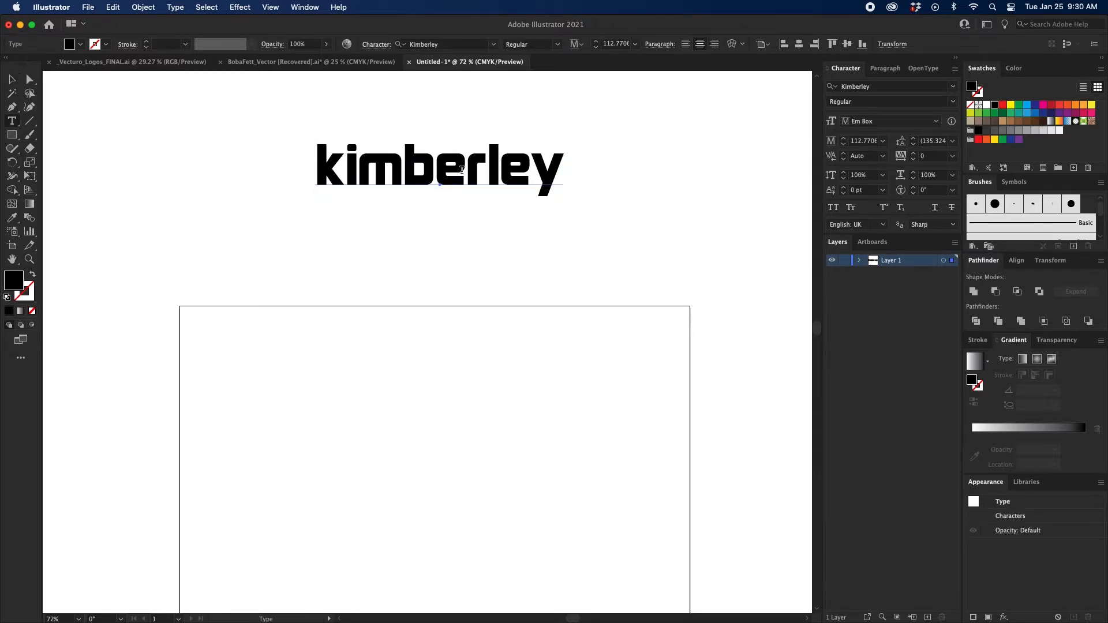
{"action": "double_click", "coordinate": [462, 171]}
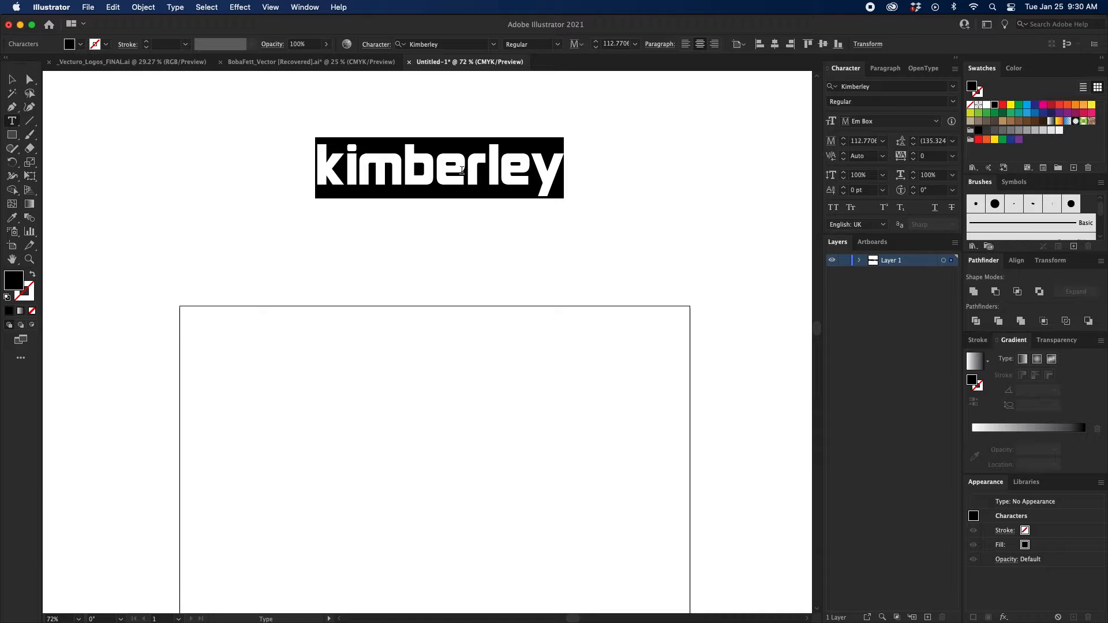
{"action": "type", "text": "THE BOOK OF"}
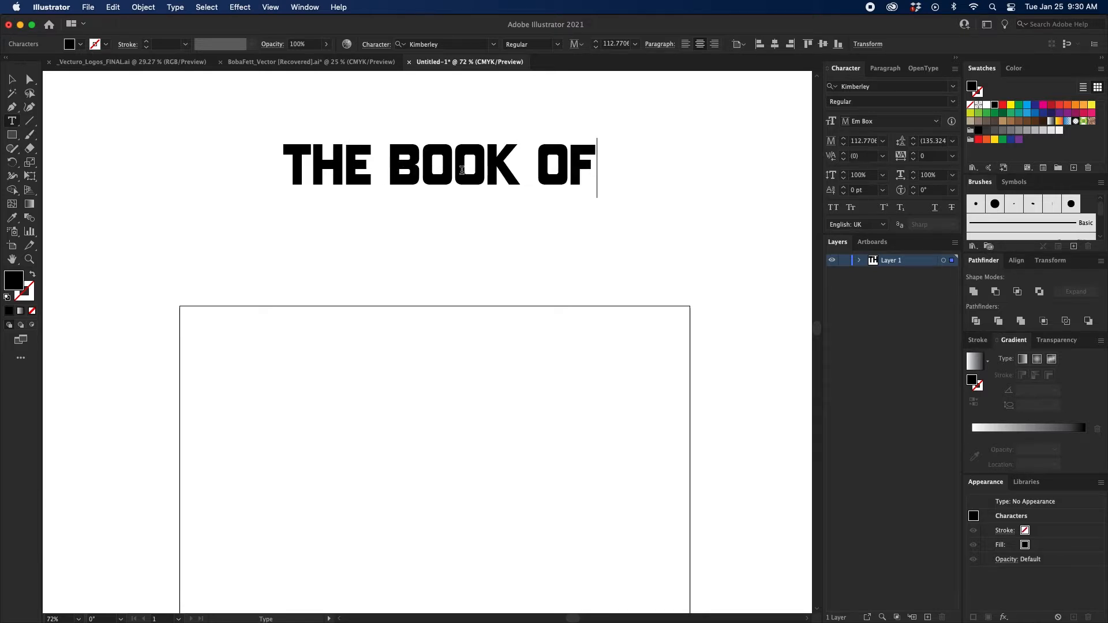
{"action": "key", "text": "Return"}
{"action": "type", "text": "BOBA FETT"}
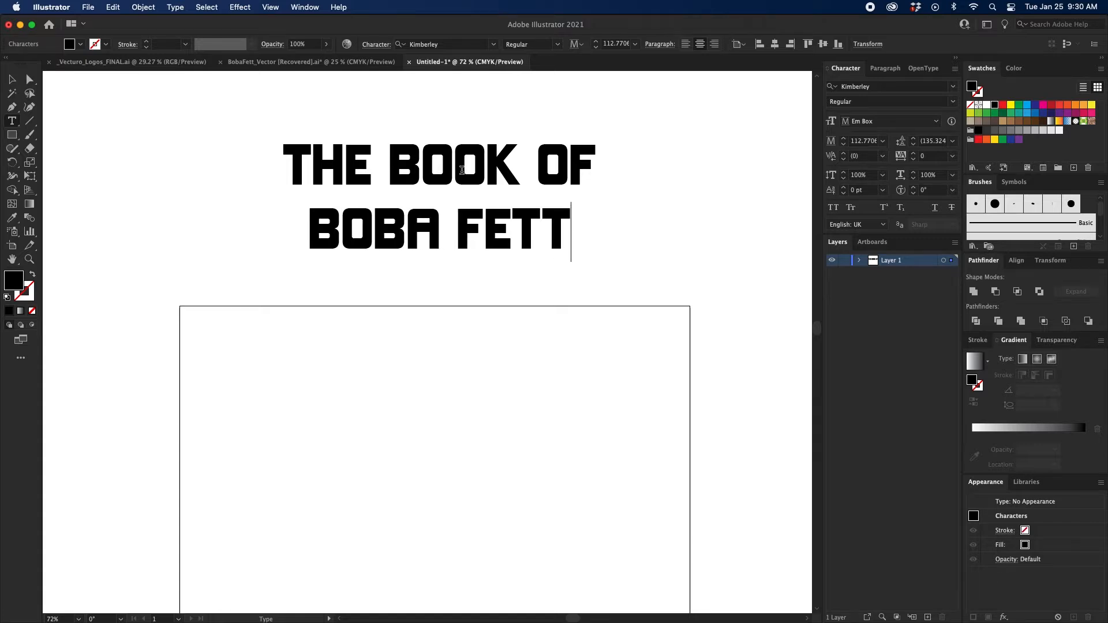
{"action": "left_click", "coordinate": [13, 81]}
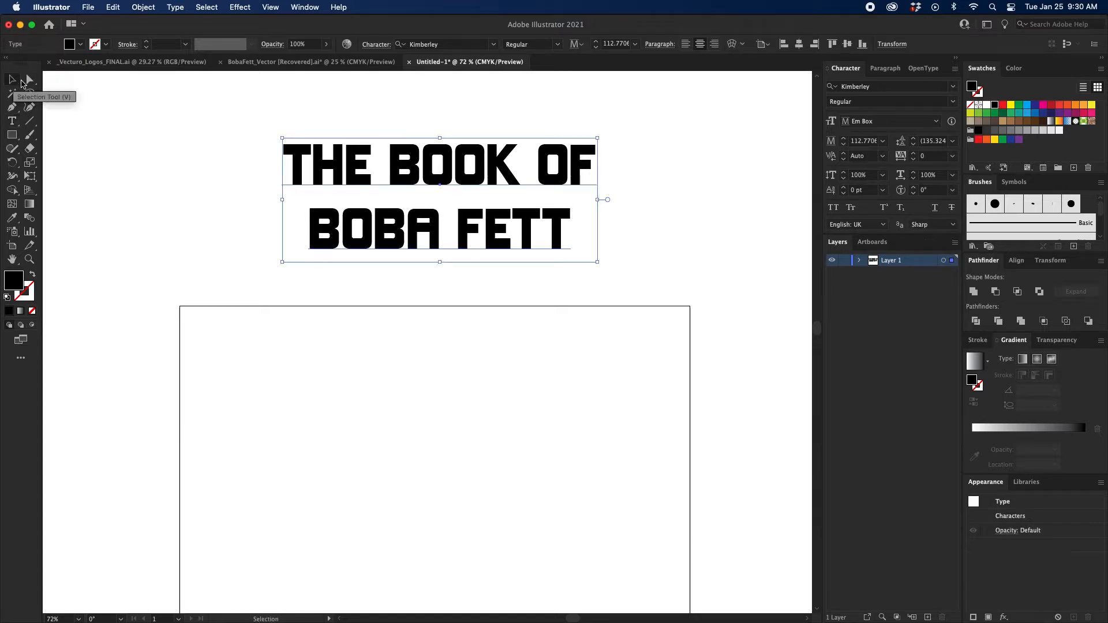
Duplicate the two-line title to the empty canvas up and to its left, and reselect the title above the artboard.
{"action": "scroll", "coordinate": [490, 170], "scroll_direction": "up", "scroll_amount": 5}
{"action": "left_click_drag", "start_coordinate": [564, 357], "coordinate": [239, 119]}
{"action": "left_click_drag", "start_coordinate": [549, 269], "coordinate": [453, 179]}
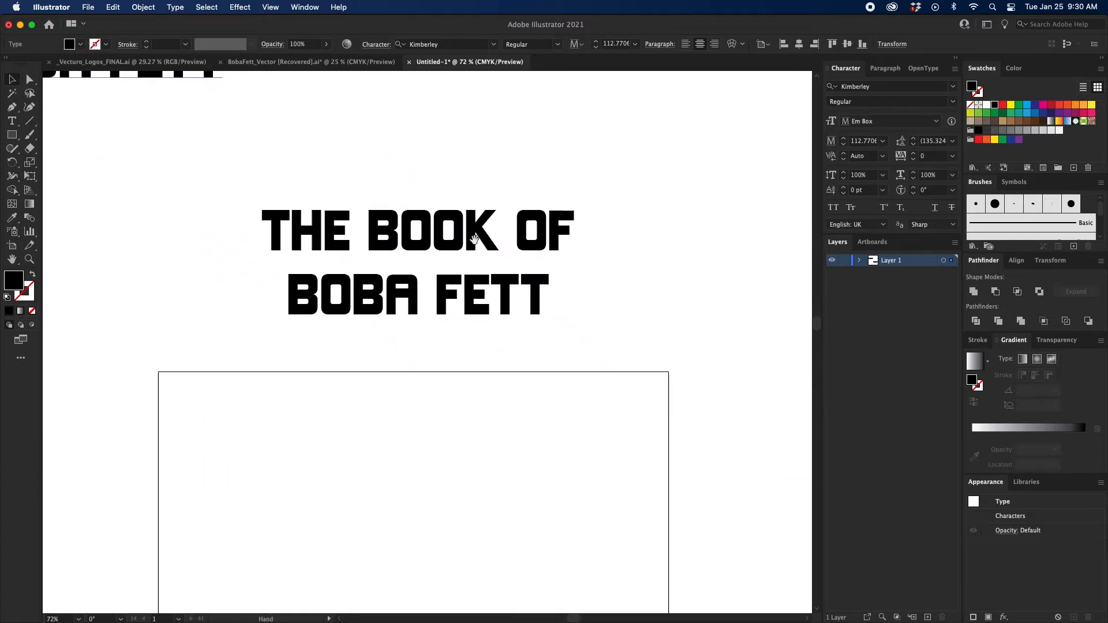
{"action": "left_click_drag", "start_coordinate": [492, 238], "coordinate": [511, 240]}
{"action": "left_click", "coordinate": [511, 240]}
{"action": "key", "text": "super+equal"}
{"action": "left_click_drag", "start_coordinate": [577, 462], "coordinate": [129, 49]}
{"action": "left_click", "coordinate": [444, 206]}
{"action": "left_click_drag", "start_coordinate": [447, 206], "coordinate": [406, 226]}
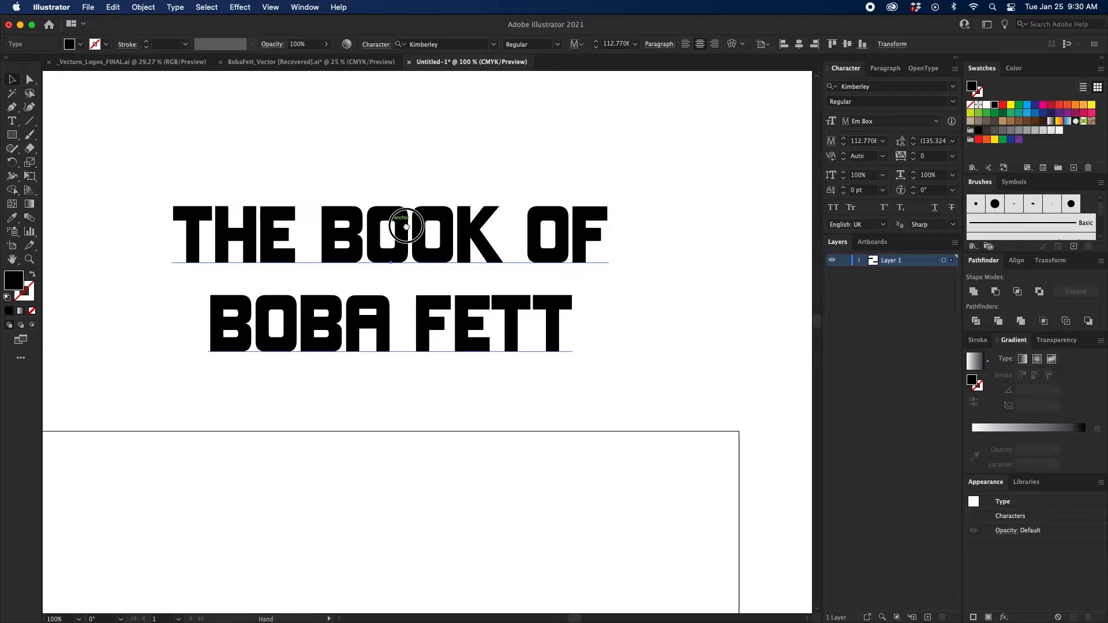
Try converting the title above the artboard to outlines, and undo the conversion.
{"action": "right_click", "coordinate": [454, 234]}
{"action": "left_click", "coordinate": [501, 339]}
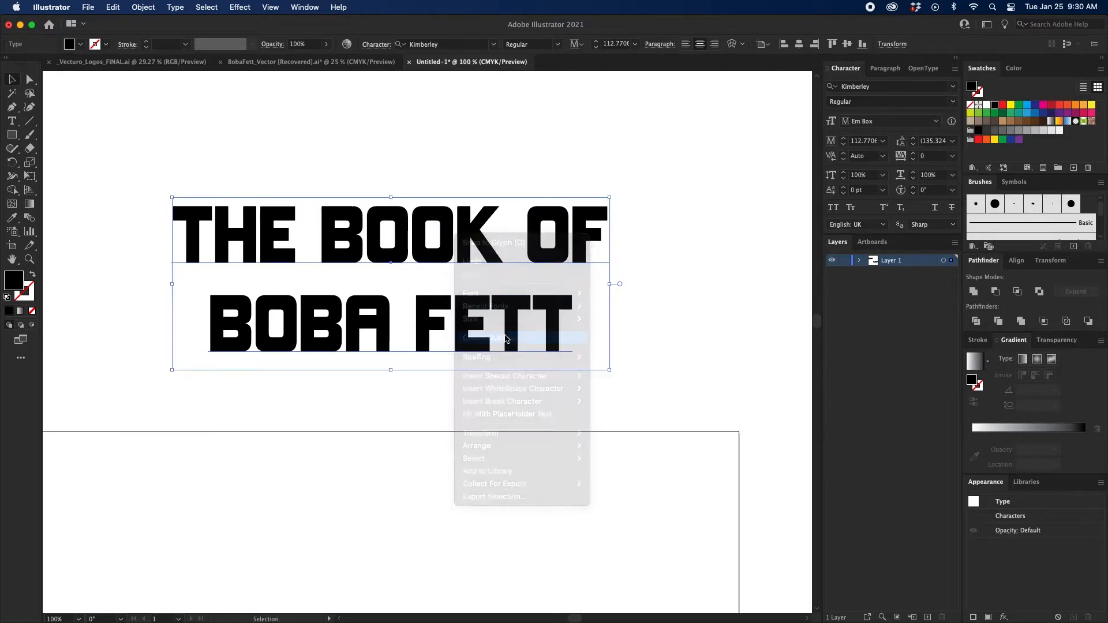
{"action": "scroll", "coordinate": [444, 353], "scroll_direction": "left", "scroll_amount": 2}
{"action": "scroll", "coordinate": [470, 310], "scroll_direction": "right", "scroll_amount": 1}
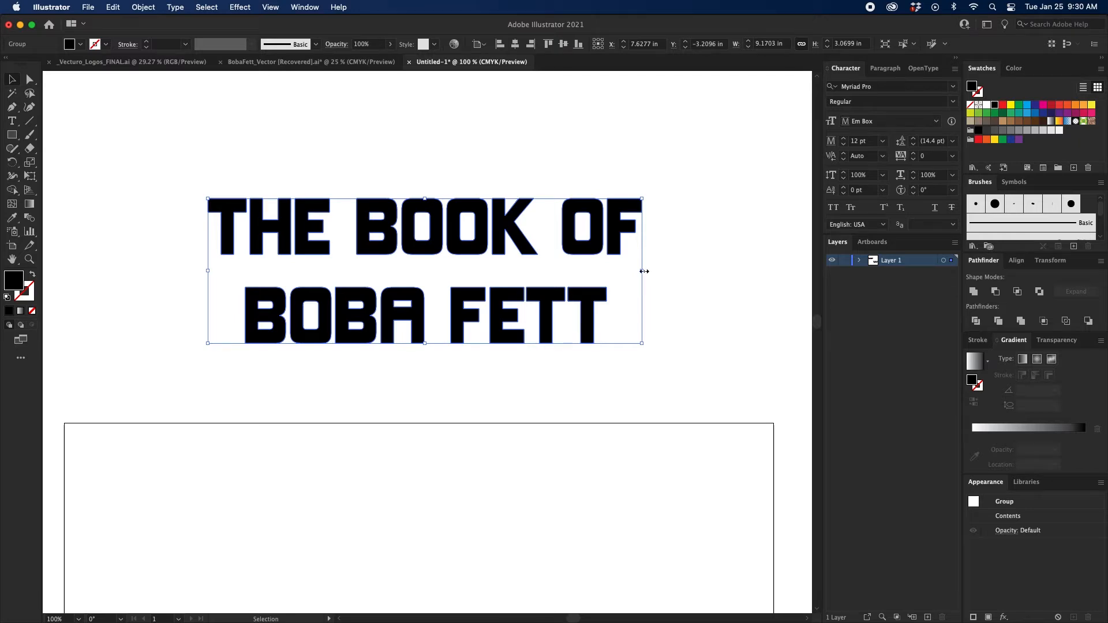
{"action": "key", "text": "super+z"}
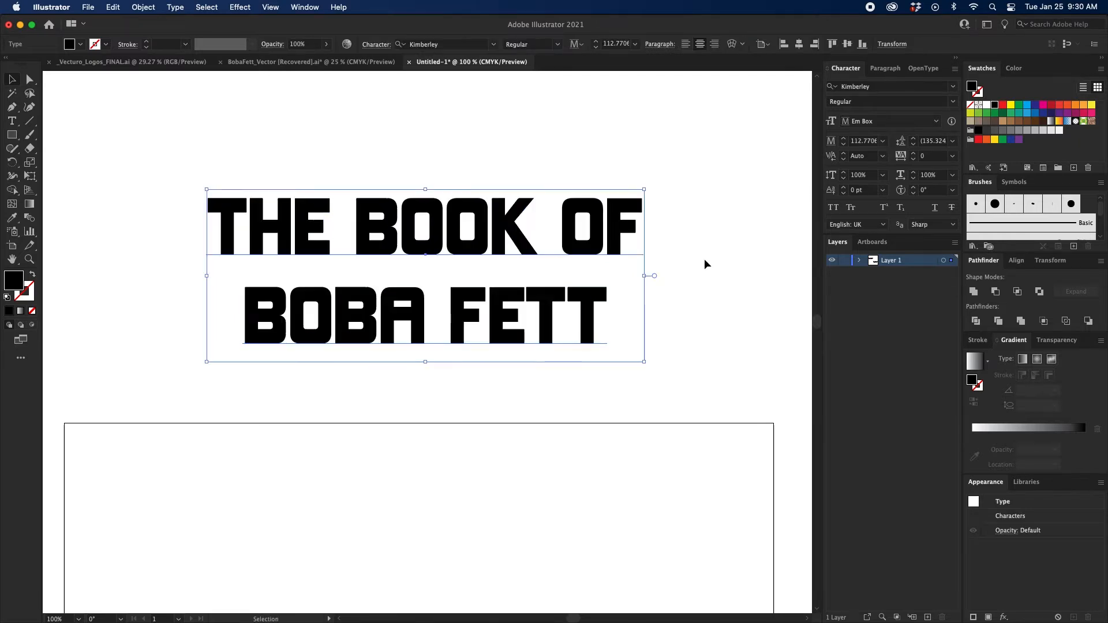
Set the title's tracking to 60.
{"action": "left_click", "coordinate": [912, 152]}
{"action": "left_click", "coordinate": [912, 153]}
{"action": "left_click", "coordinate": [913, 153]}
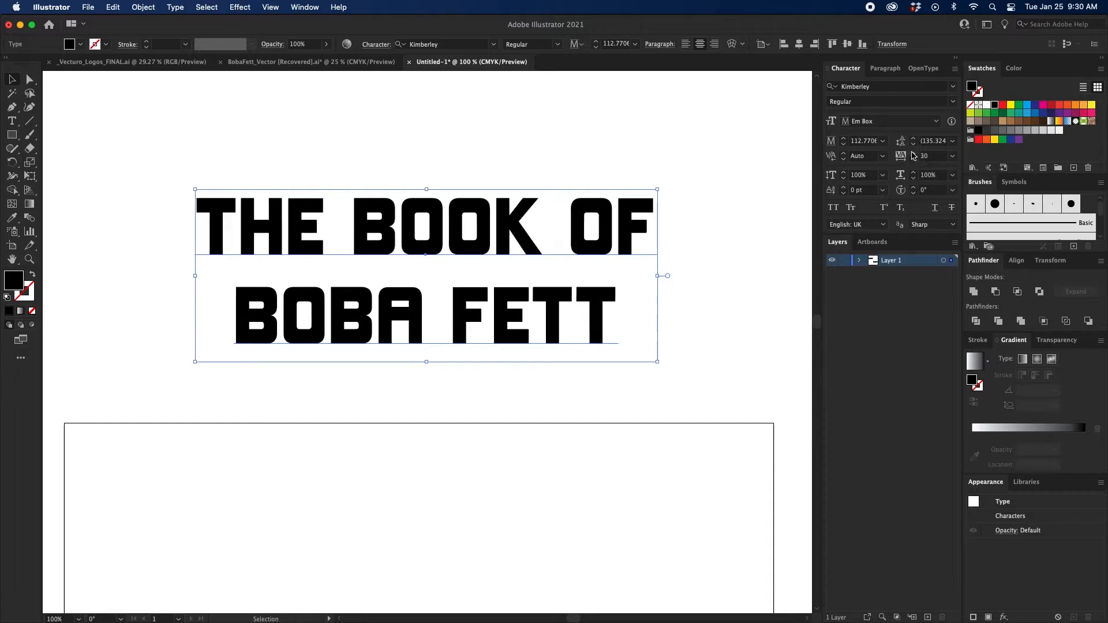
{"action": "left_click", "coordinate": [912, 153]}
{"action": "left_click", "coordinate": [912, 153]}
{"action": "left_click", "coordinate": [912, 153]}
{"action": "left_click", "coordinate": [912, 153]}
{"action": "left_click", "coordinate": [912, 161]}
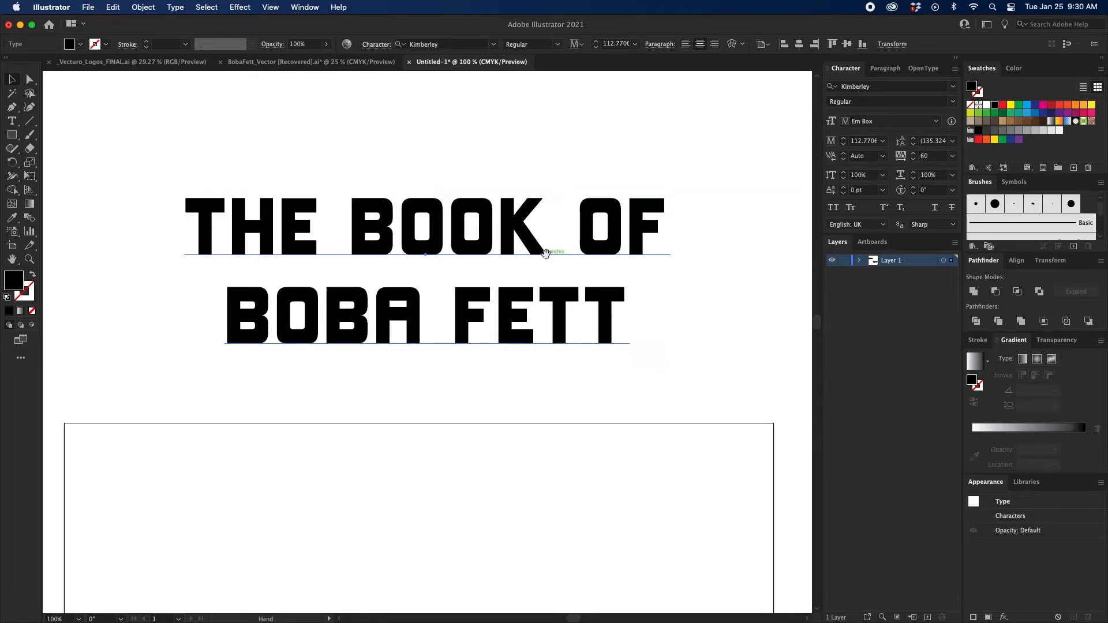
Convert the more widely spaced title to outlines.
{"action": "scroll", "coordinate": [421, 205], "scroll_direction": "down", "scroll_amount": 1}
{"action": "right_click", "coordinate": [419, 204]}
{"action": "left_click", "coordinate": [474, 310]}
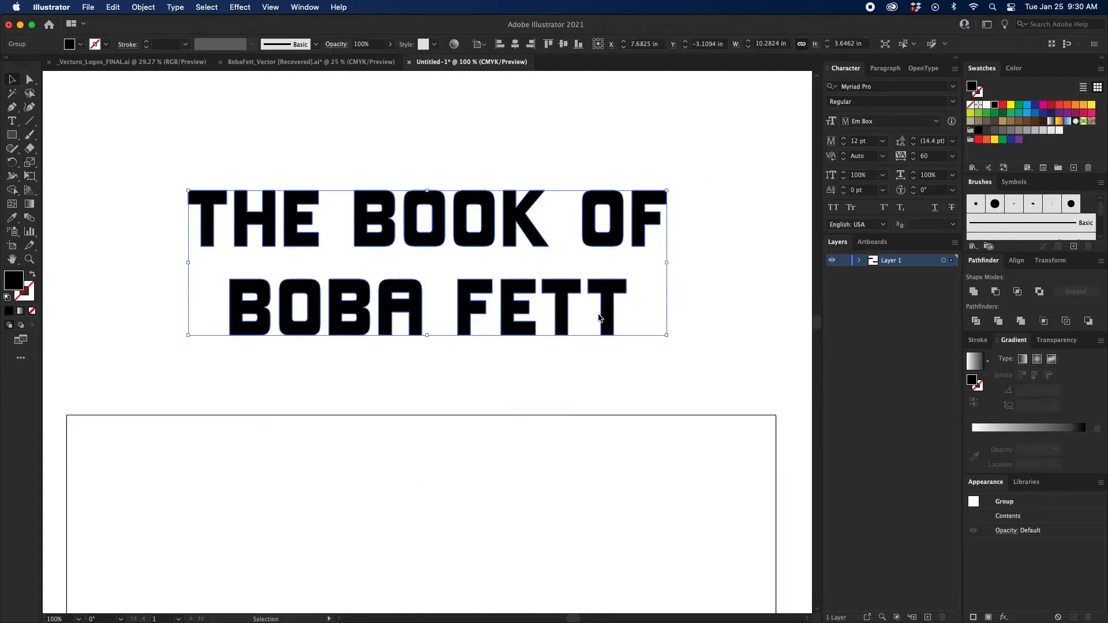
{"action": "scroll", "coordinate": [623, 316], "scroll_direction": "up", "scroll_amount": 1}
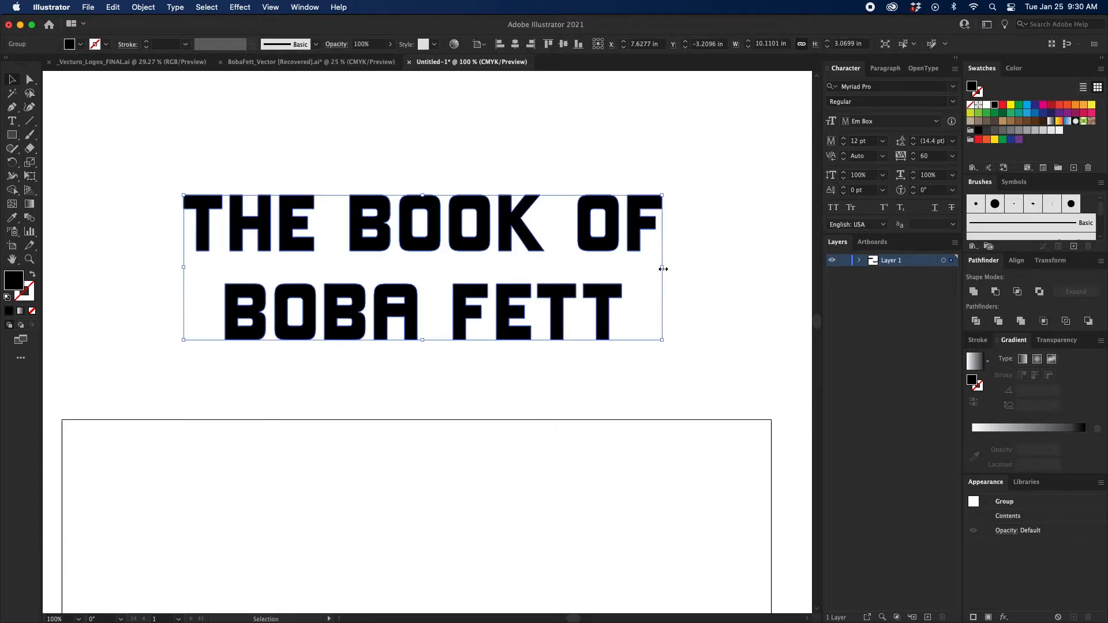
Stretch the outlined title horizontally about its centre to about 12.8 in wide, keeping its height, and deselect it.
{"action": "left_click_drag", "start_coordinate": [663, 269], "coordinate": [726, 272]}
{"action": "left_click", "coordinate": [552, 364]}
{"action": "scroll", "coordinate": [520, 351], "scroll_direction": "down", "scroll_amount": 1}
{"action": "scroll", "coordinate": [519, 352], "scroll_direction": "left", "scroll_amount": 1}
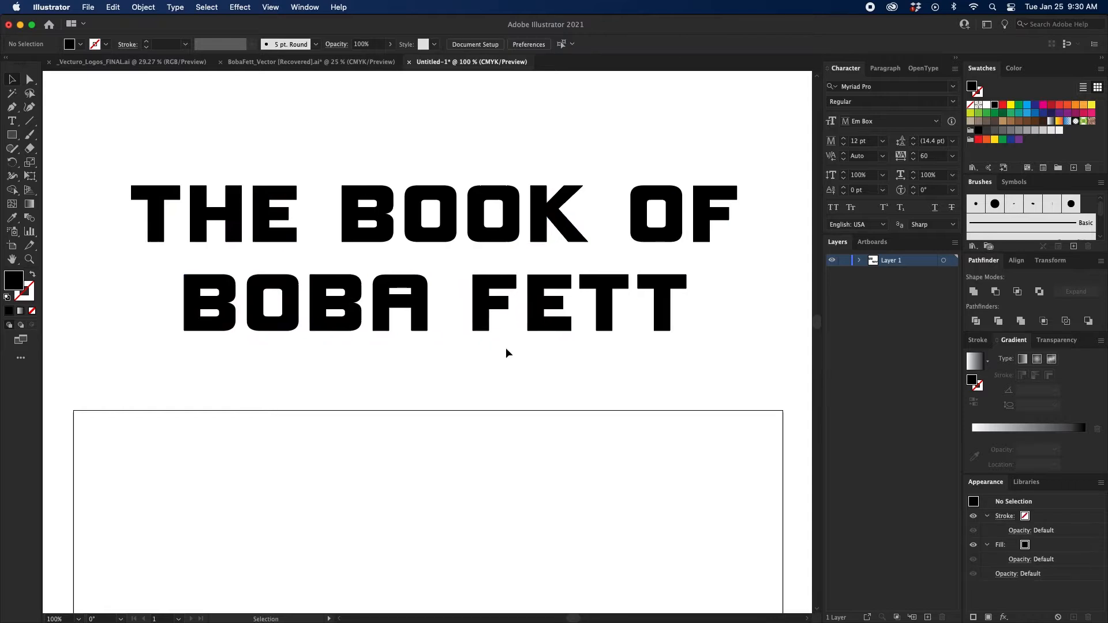
Ungroup the outlined title into individual letters and deselect them.
{"action": "right_click", "coordinate": [495, 292]}
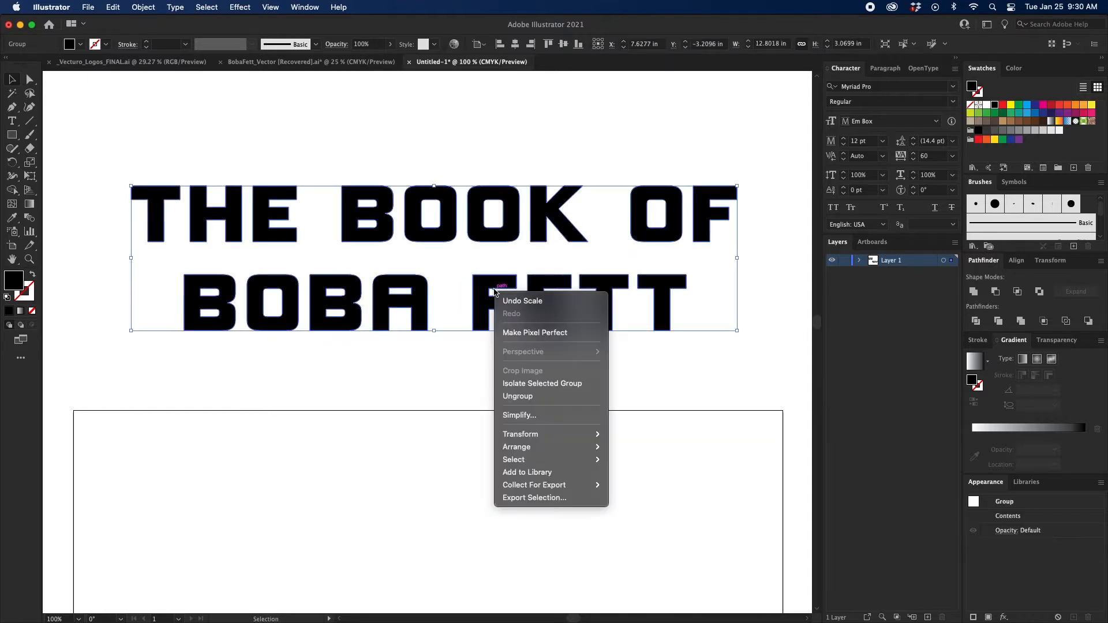
{"action": "left_click", "coordinate": [526, 395]}
{"action": "left_click", "coordinate": [411, 374]}
Add an anchor point at the middle of the top edge of the enclosed opening in BOBA's letter A.
{"action": "left_click_drag", "start_coordinate": [394, 365], "coordinate": [462, 355]}
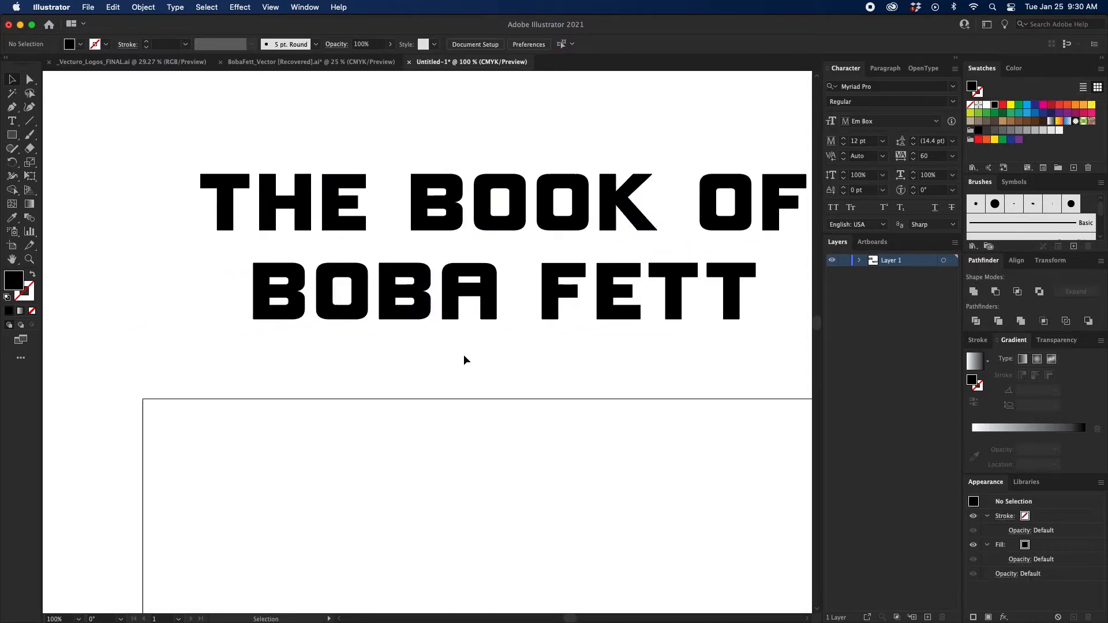
{"action": "key", "text": "super+equal"}
{"action": "key", "text": "super+equal"}
{"action": "scroll", "coordinate": [500, 346], "scroll_direction": "right", "scroll_amount": 3}
{"action": "scroll", "coordinate": [499, 346], "scroll_direction": "down", "scroll_amount": 1}
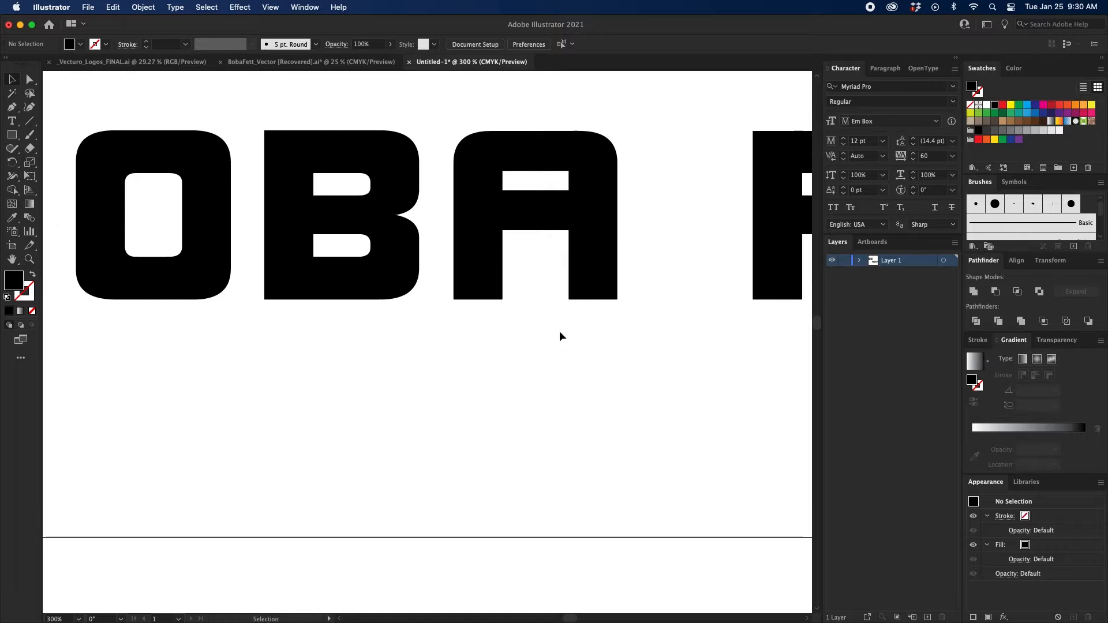
{"action": "key", "text": "super+equal"}
{"action": "left_click_drag", "start_coordinate": [559, 336], "coordinate": [482, 442]}
{"action": "left_click", "coordinate": [565, 307]}
{"action": "scroll", "coordinate": [614, 273], "scroll_direction": "up", "scroll_amount": 1}
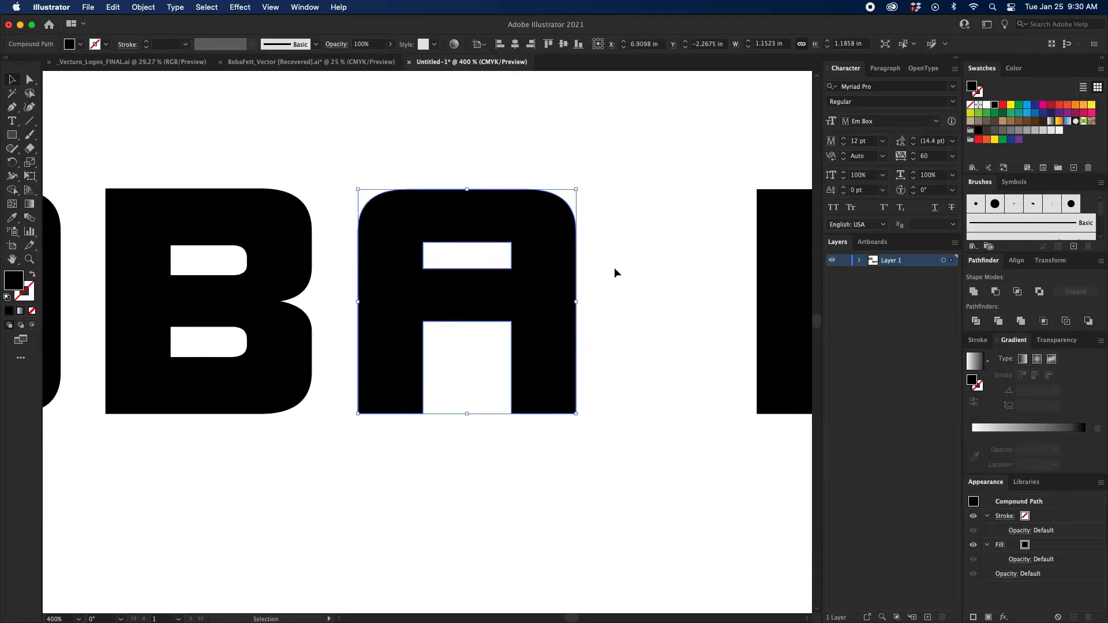
{"action": "key", "text": "super+equal"}
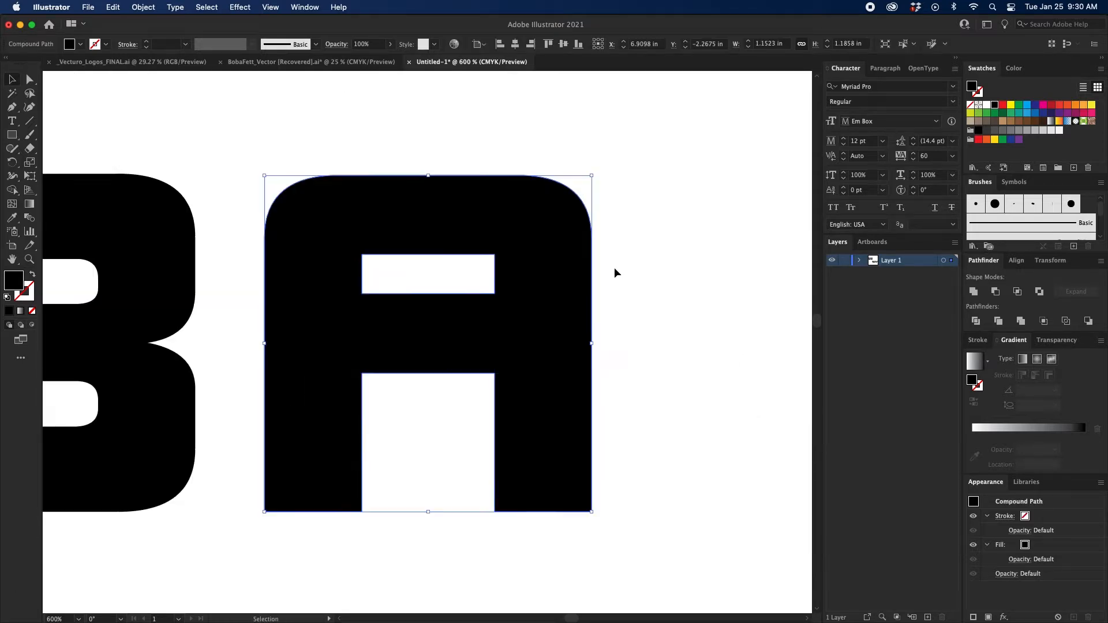
{"action": "scroll", "coordinate": [618, 255], "scroll_direction": "down", "scroll_amount": 1}
{"action": "key", "text": "p"}
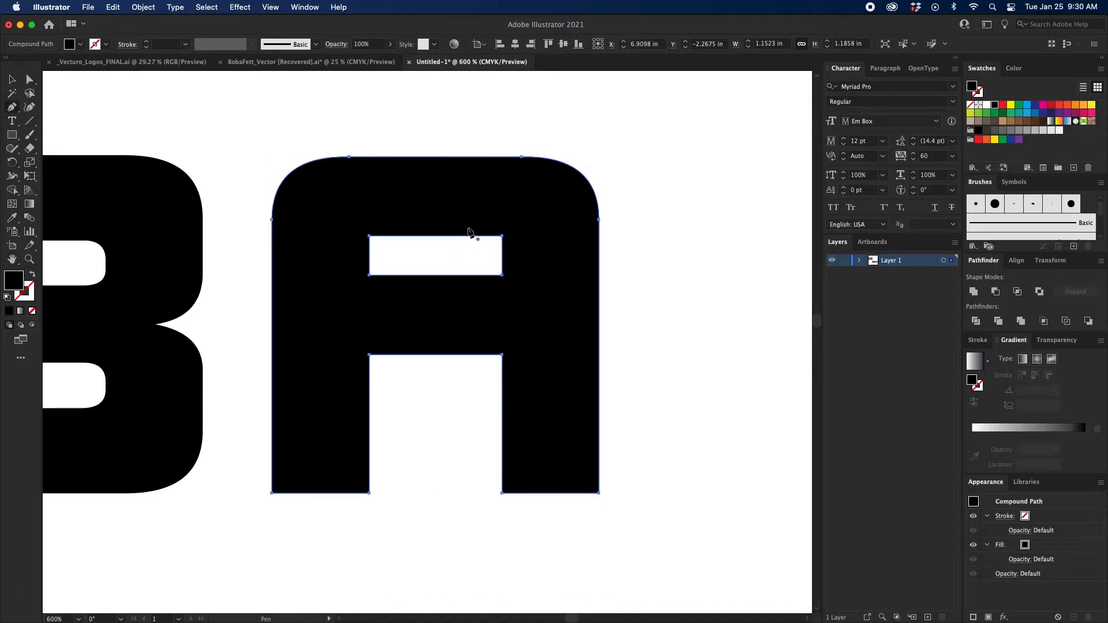
{"action": "left_click", "coordinate": [435, 237]}
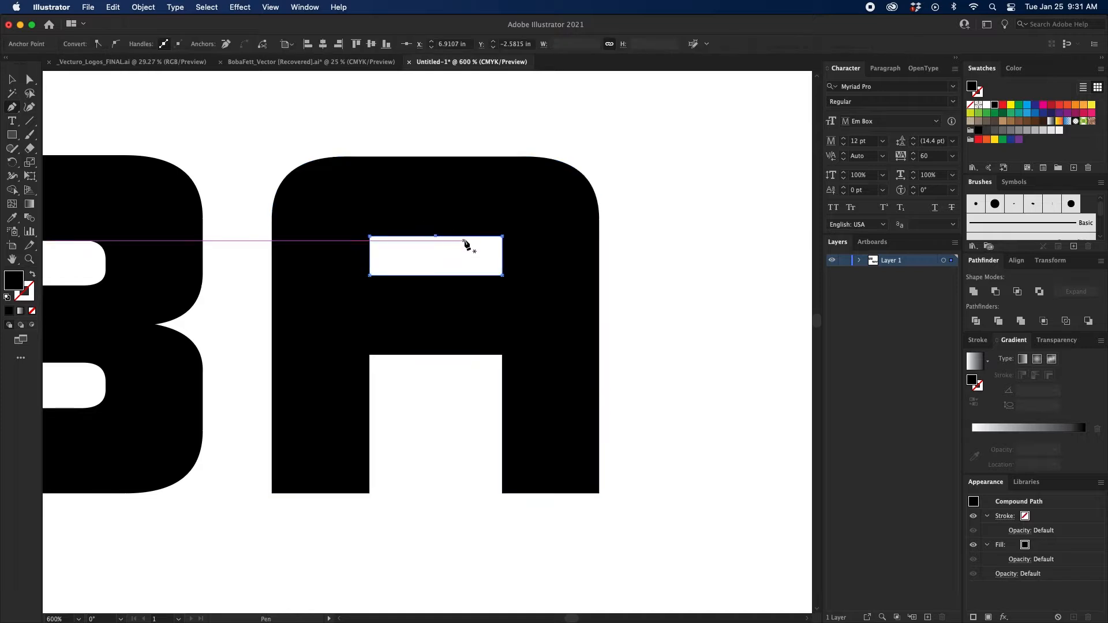
{"action": "left_click", "coordinate": [460, 263], "text": "super"}
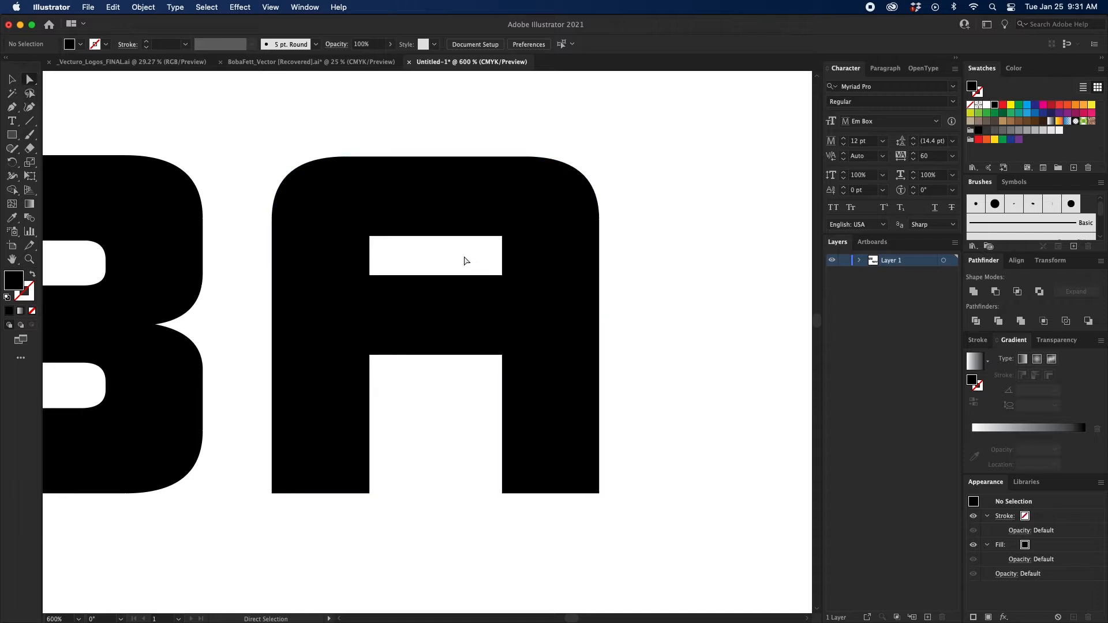
Remove the crossbar from BOBA's letter A by deleting its edge segments, joining the open ends and uniting the result into one path.
{"action": "left_click_drag", "start_coordinate": [465, 258], "coordinate": [425, 406]}
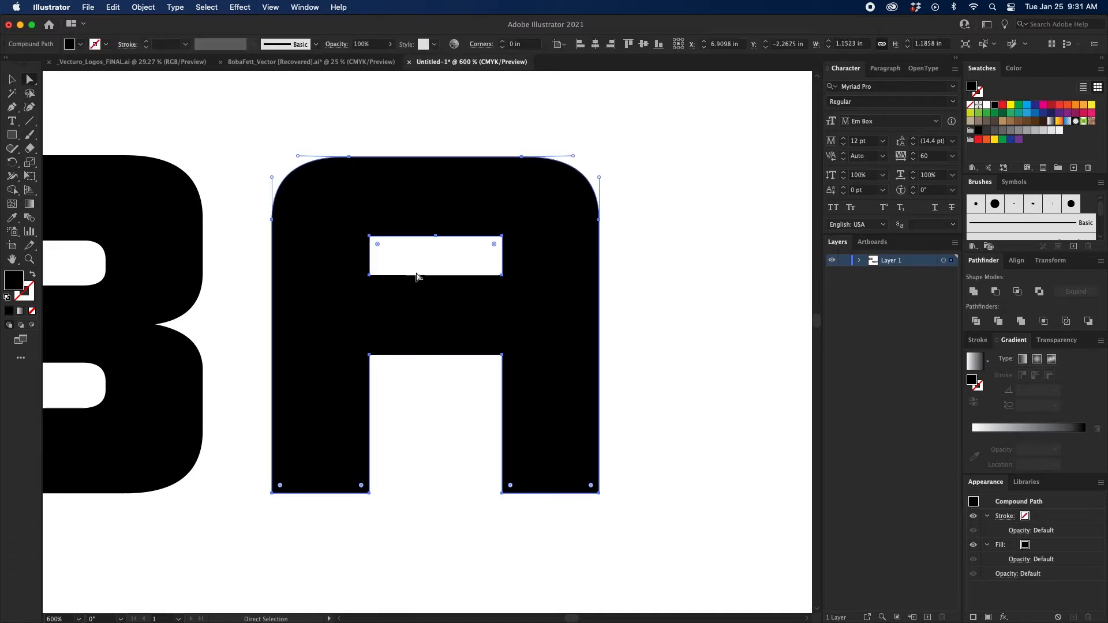
{"action": "left_click_drag", "start_coordinate": [426, 258], "coordinate": [348, 383]}
{"action": "right_click", "coordinate": [371, 320]}
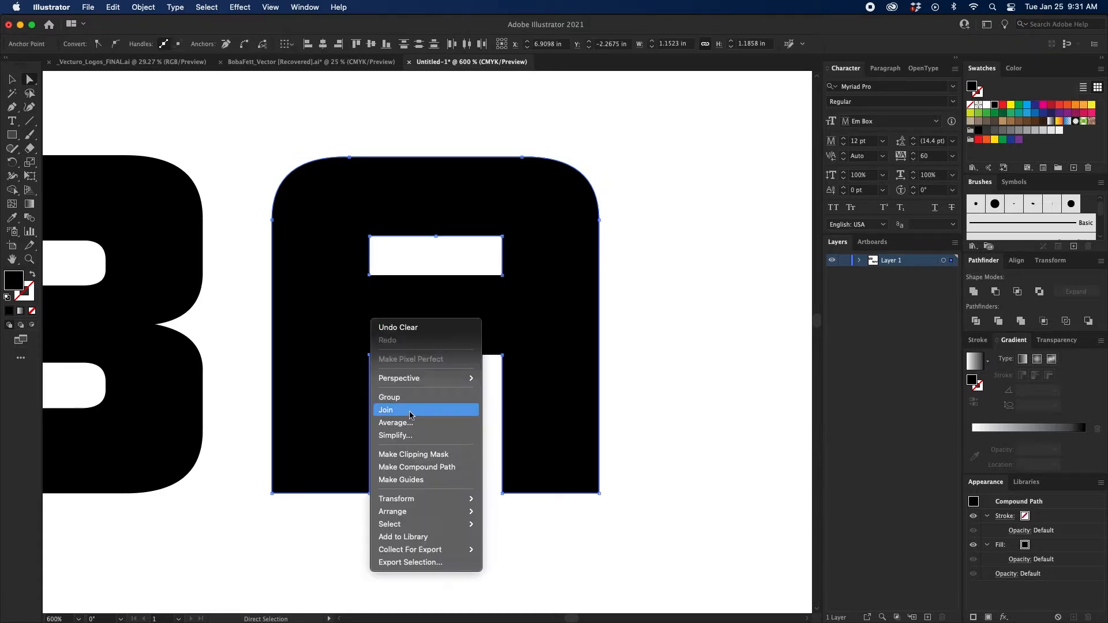
{"action": "left_click", "coordinate": [403, 411]}
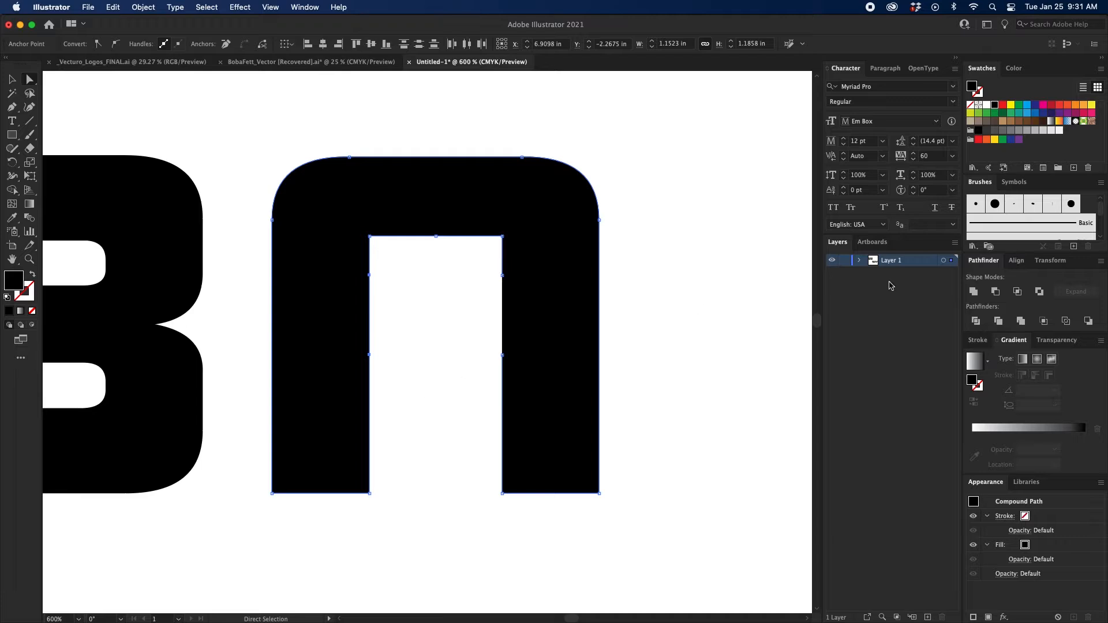
{"action": "left_click", "coordinate": [973, 292]}
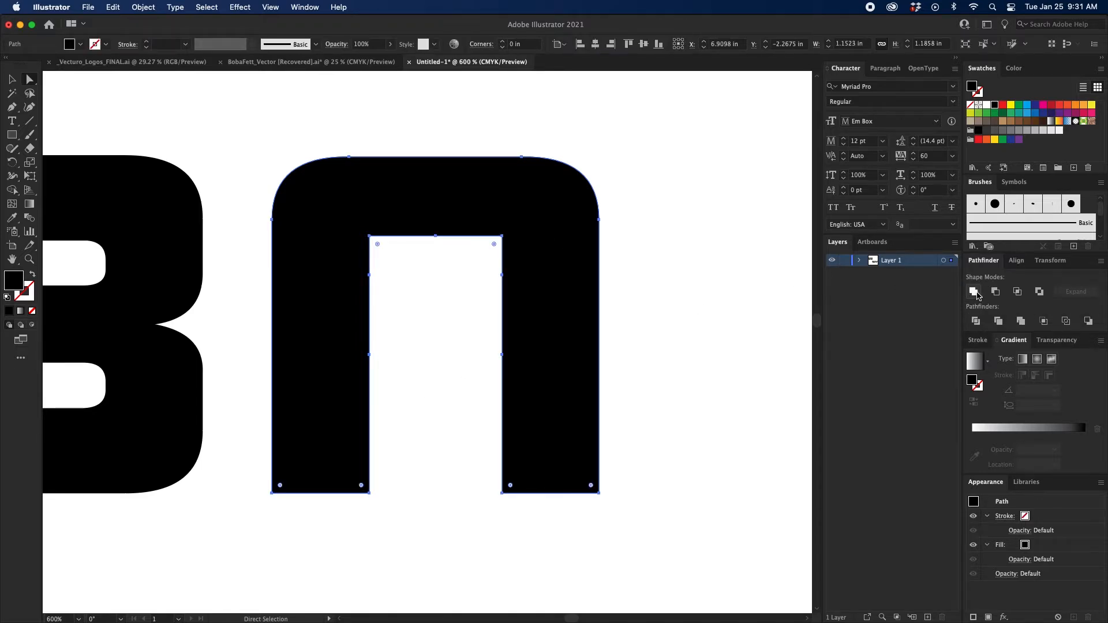
{"action": "left_click", "coordinate": [305, 7]}
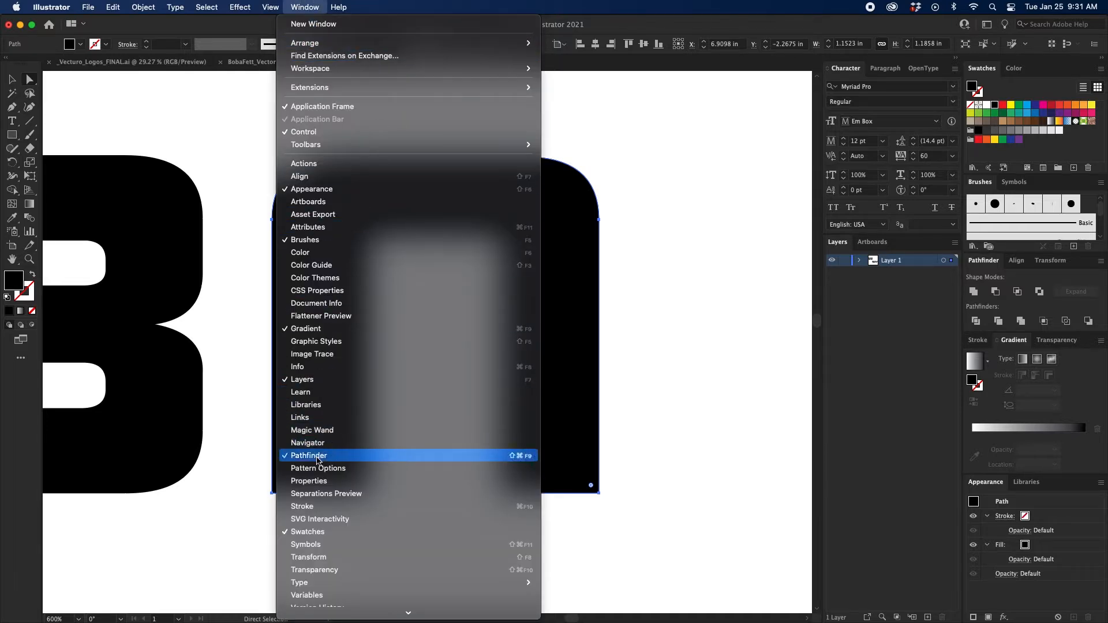
{"action": "left_click", "coordinate": [668, 350]}
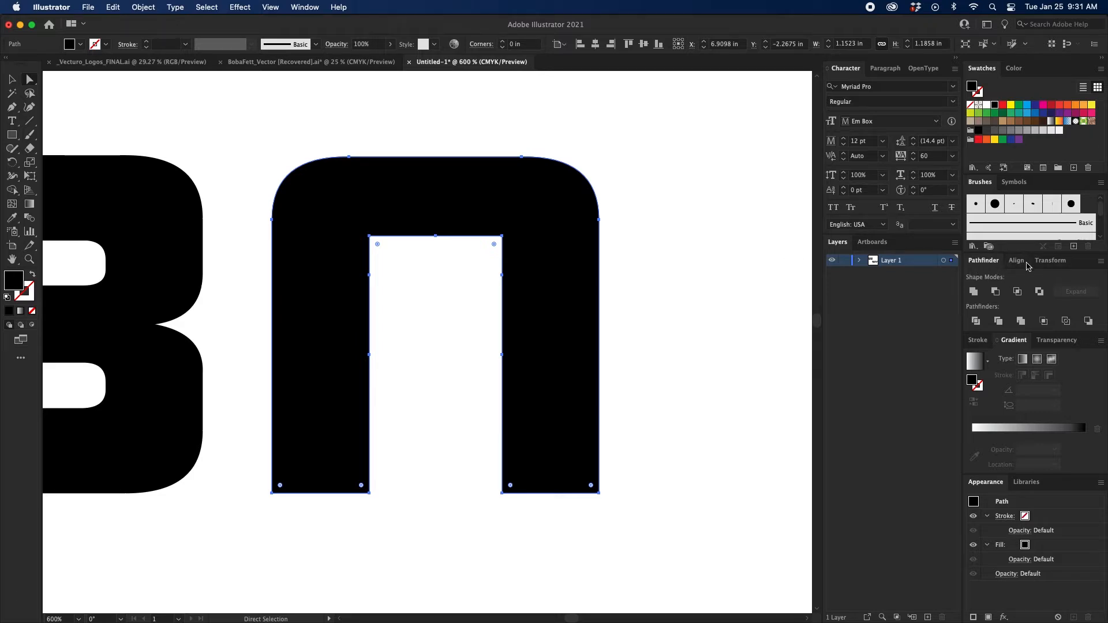
{"action": "left_click", "coordinate": [645, 292]}
Delete the three anchor points on each inner side of the A, leaving a triangular opening that peaks at the middle anchor.
{"action": "left_click", "coordinate": [557, 301]}
{"action": "key", "text": "p"}
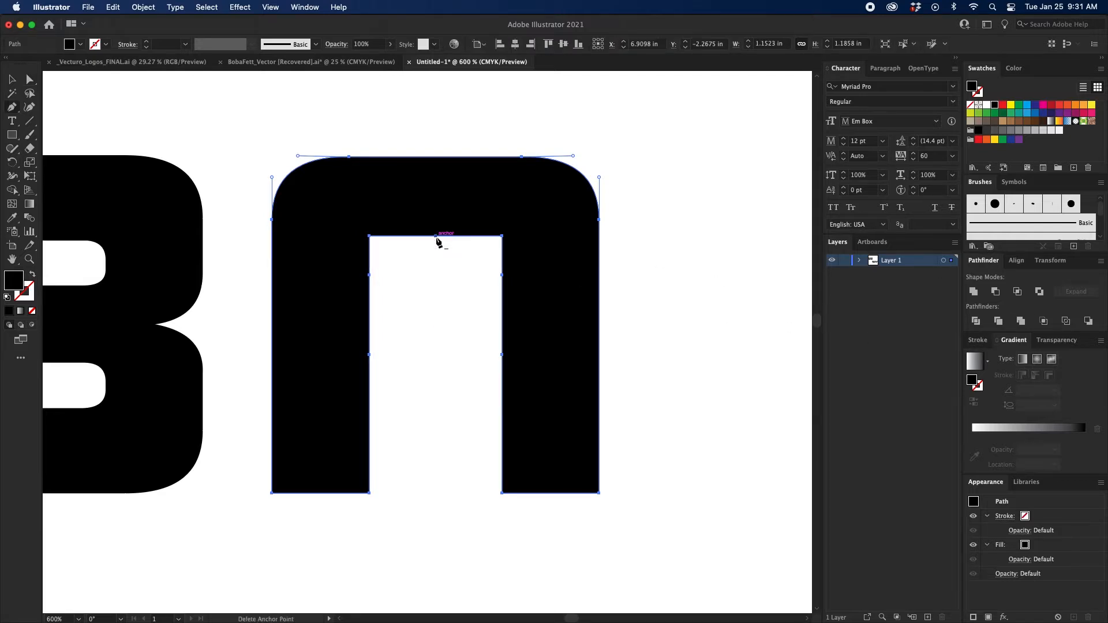
{"action": "left_click", "coordinate": [502, 237]}
{"action": "left_click", "coordinate": [502, 276]}
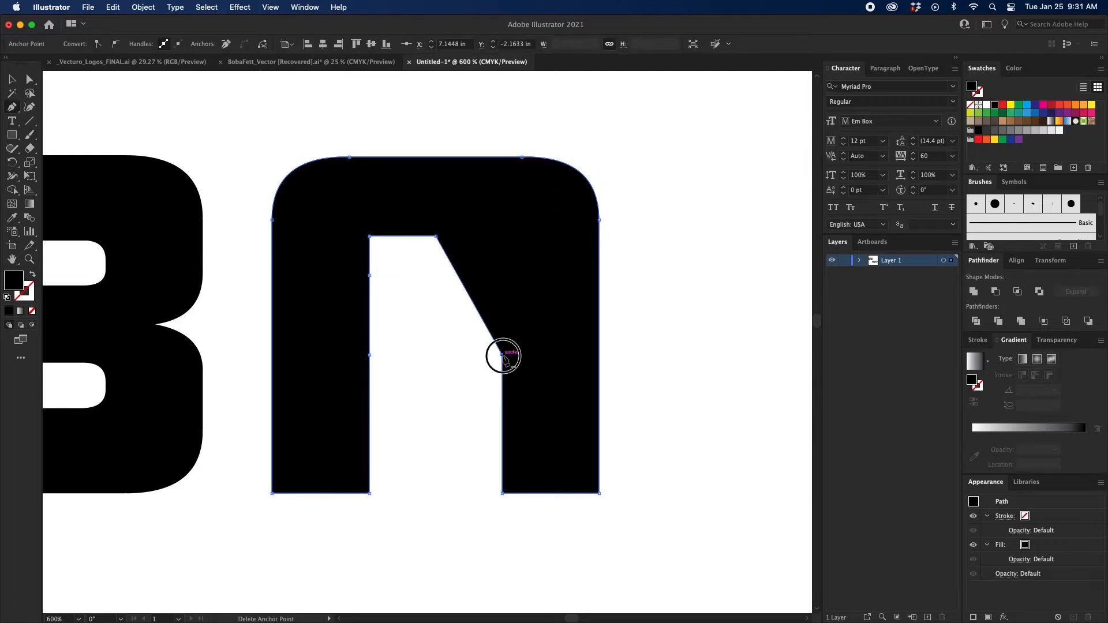
{"action": "left_click", "coordinate": [502, 355]}
{"action": "left_click", "coordinate": [370, 356]}
{"action": "left_click", "coordinate": [369, 275]}
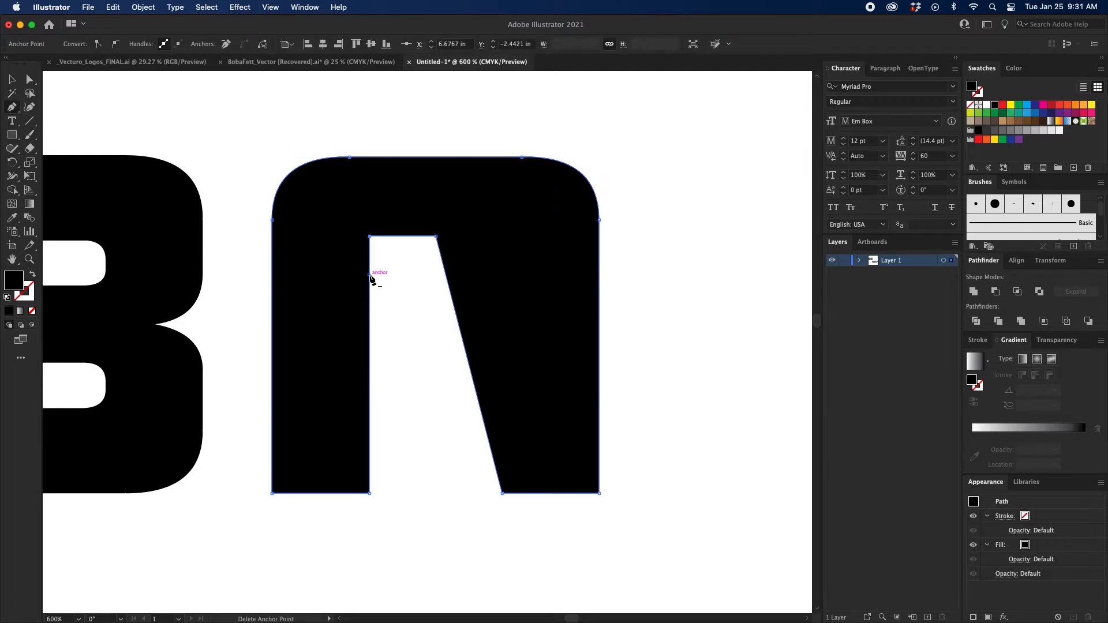
{"action": "left_click", "coordinate": [370, 236]}
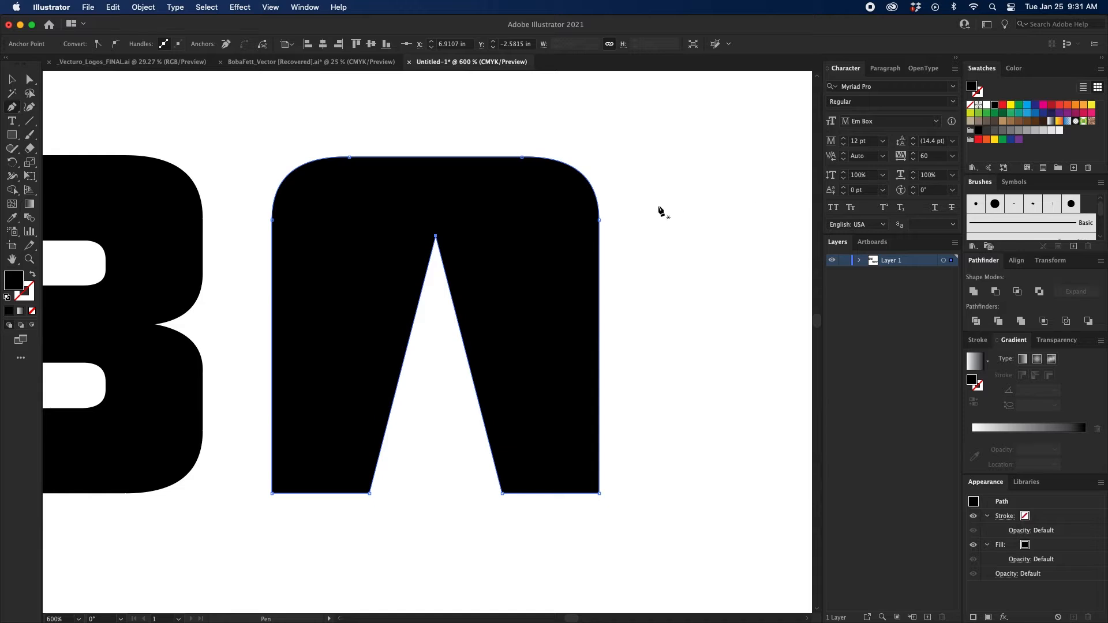
Straighten the A's outer sides by deleting both side curve anchors and converting the two top anchors to corner points.
{"action": "left_click", "coordinate": [599, 220]}
{"action": "left_click", "coordinate": [272, 220]}
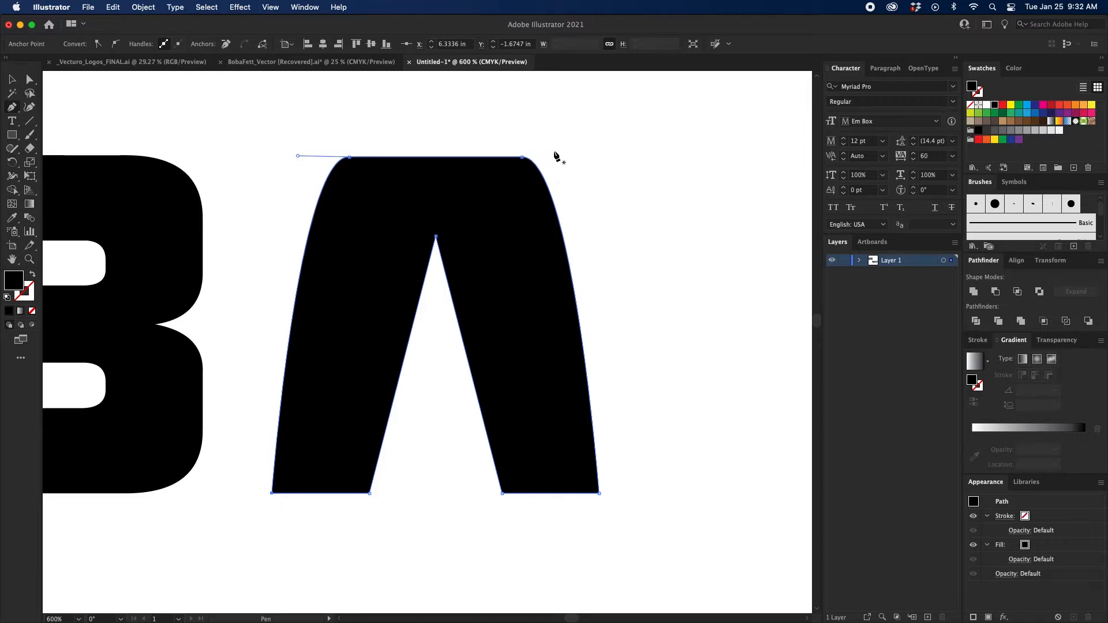
{"action": "key", "text": "shift+c"}
{"action": "left_click", "coordinate": [522, 157]}
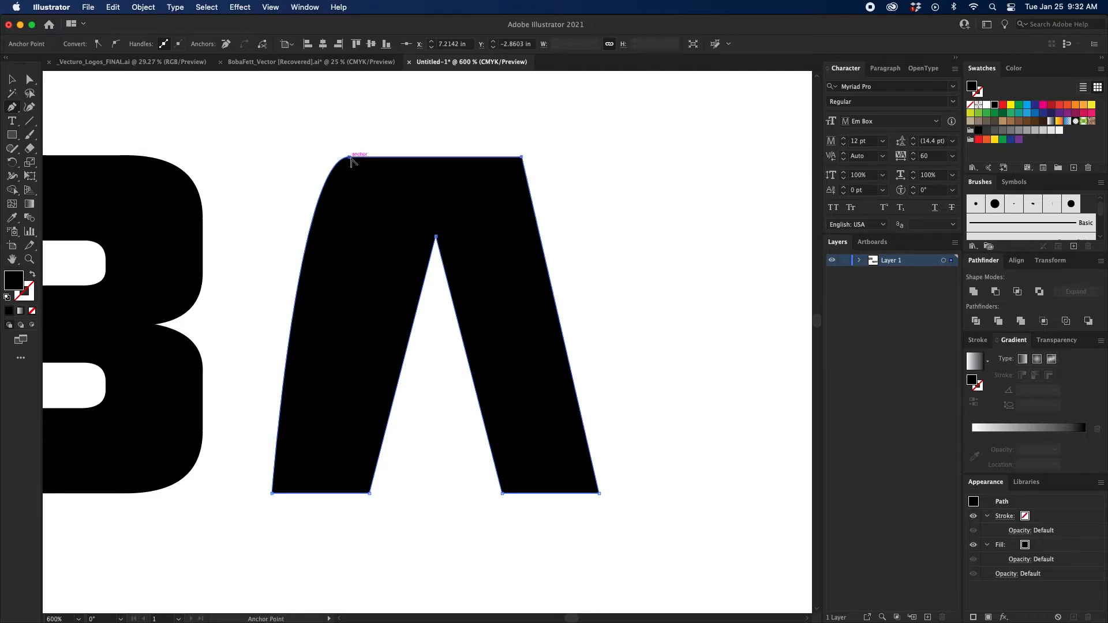
{"action": "left_click", "coordinate": [350, 157]}
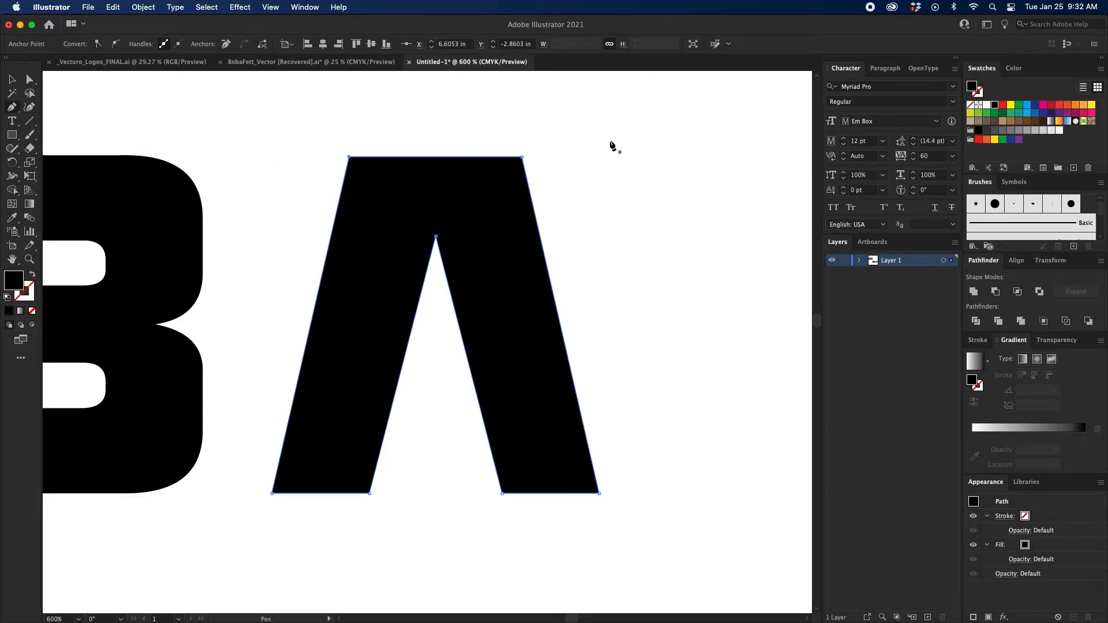
{"action": "key", "text": "a"}
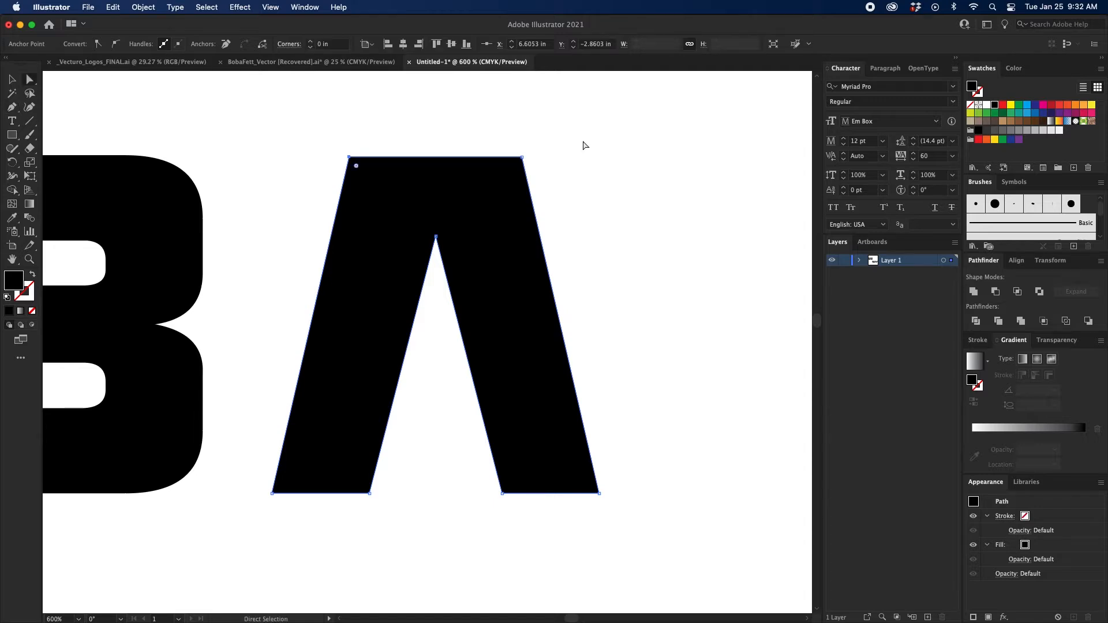
{"action": "left_click", "coordinate": [565, 138]}
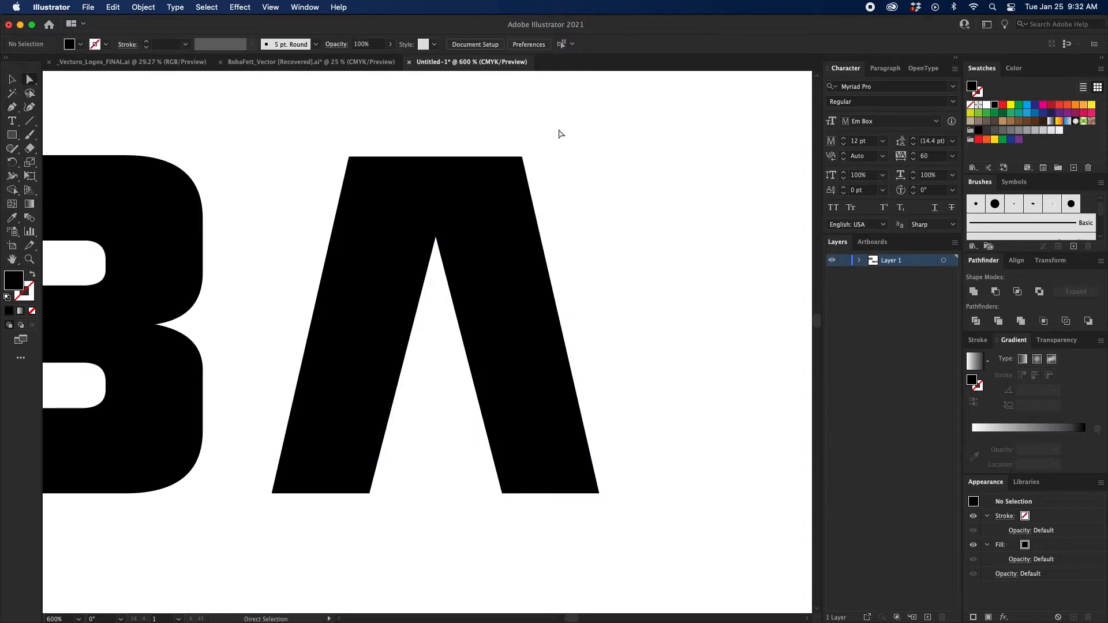
Narrow the top of the A by moving both of its top corner points inward about 0.14 in each.
{"action": "left_click_drag", "start_coordinate": [559, 133], "coordinate": [505, 173]}
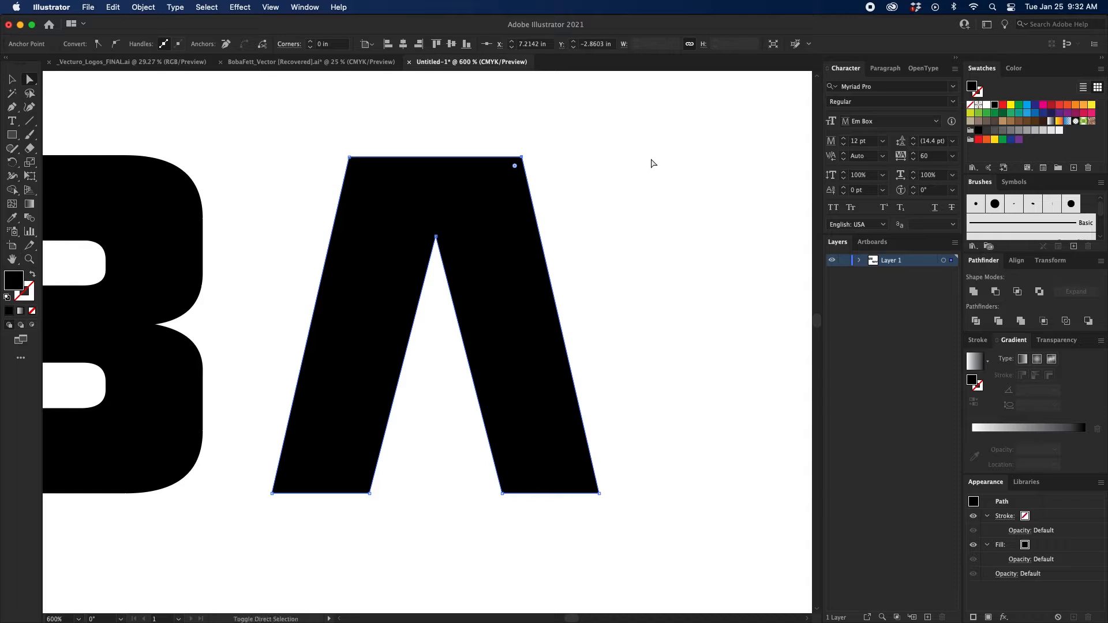
{"action": "key", "text": "super+z"}
{"action": "key", "text": "super+shift+z"}
{"action": "key", "text": "super+z"}
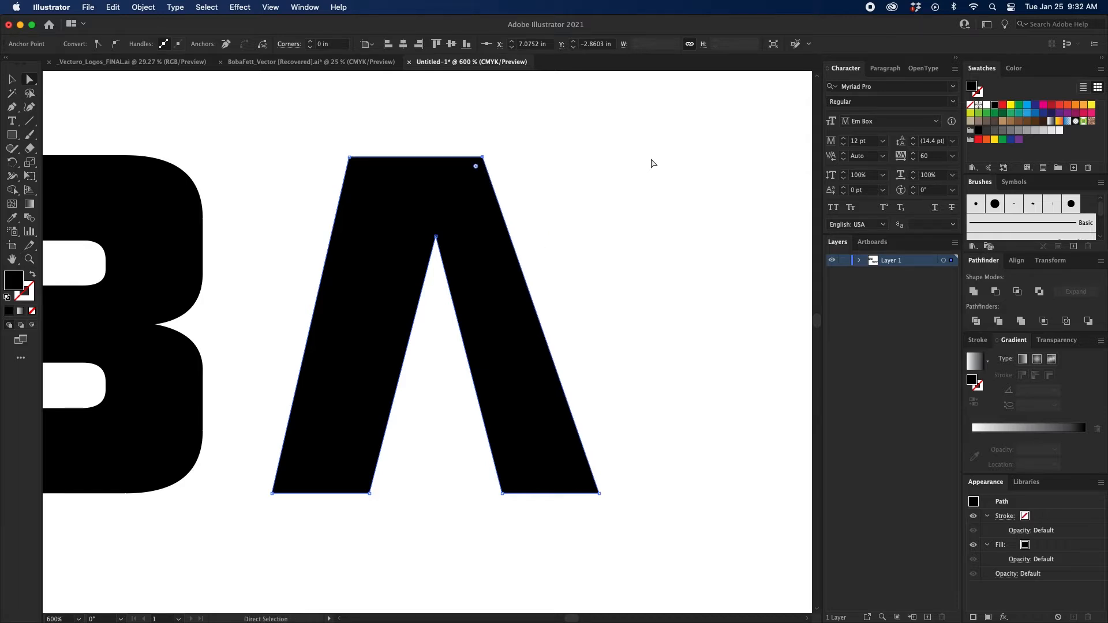
{"action": "left_click_drag", "start_coordinate": [308, 141], "coordinate": [385, 183]}
{"action": "key", "text": "shift+Right"}
{"action": "left_click", "coordinate": [564, 178]}
Lower the peak of the A's inner opening by about 0.14 in and deselect the letter.
{"action": "left_click_drag", "start_coordinate": [427, 289], "coordinate": [455, 216]}
{"action": "key", "text": "shift+Down"}
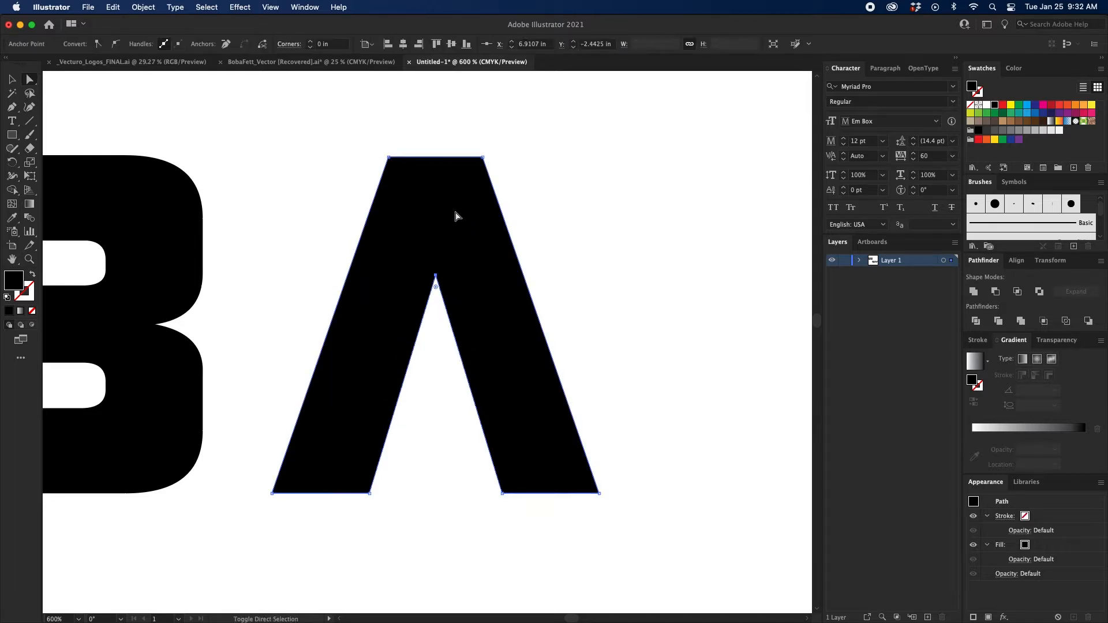
{"action": "left_click", "coordinate": [637, 181]}
{"action": "key", "text": "v"}
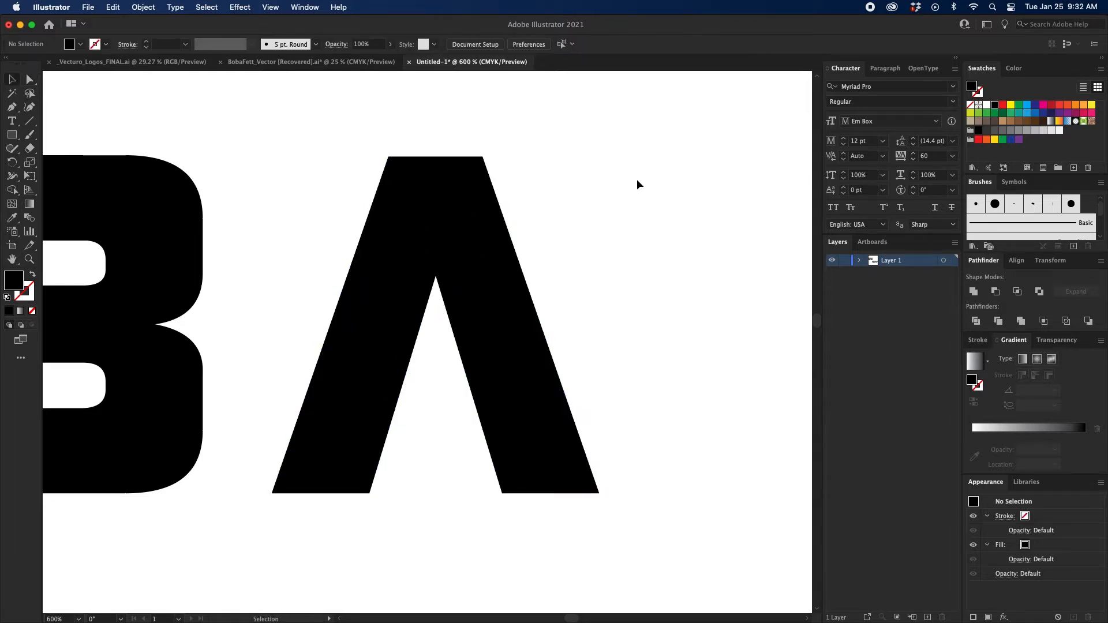
Duplicate the letter F of FETT, place the copy below the A in BOBA, and deselect it.
{"action": "key", "text": "super+minus"}
{"action": "key", "text": "super+minus"}
{"action": "left_click_drag", "start_coordinate": [635, 183], "coordinate": [588, 166]}
{"action": "left_click", "coordinate": [654, 249]}
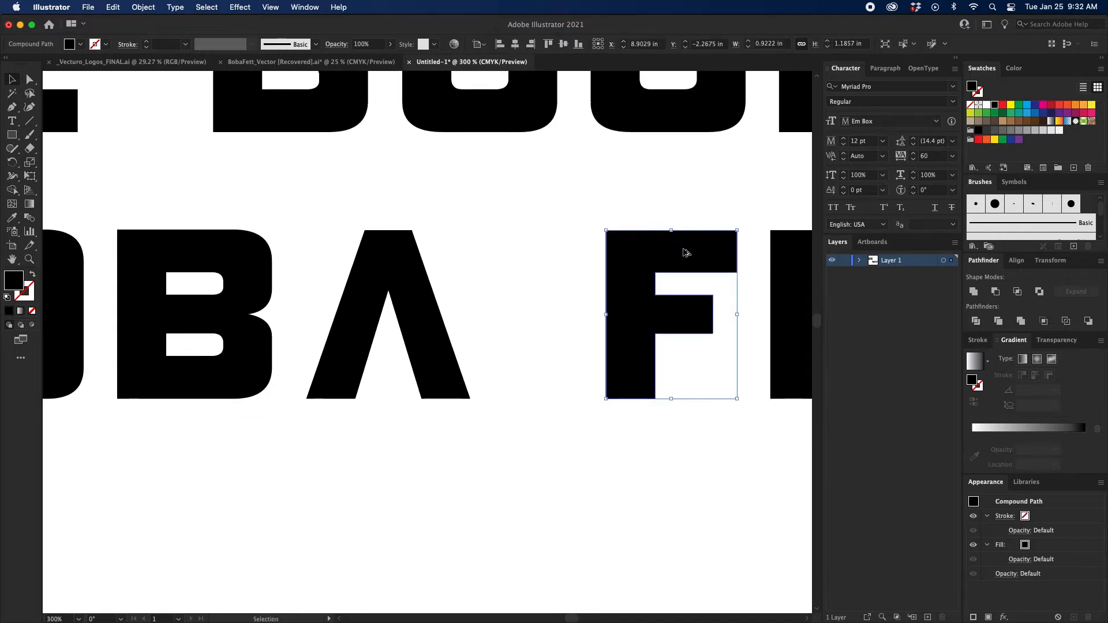
{"action": "left_click_drag", "start_coordinate": [685, 251], "coordinate": [392, 467], "text": "alt"}
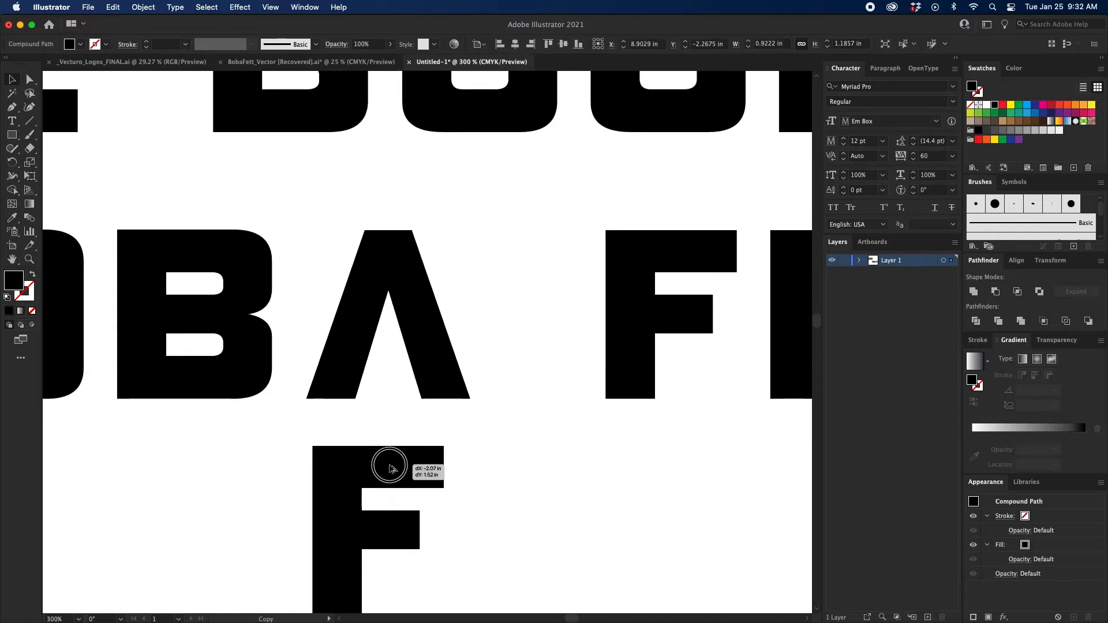
{"action": "left_click", "coordinate": [485, 445]}
{"action": "left_click_drag", "start_coordinate": [487, 439], "coordinate": [557, 340]}
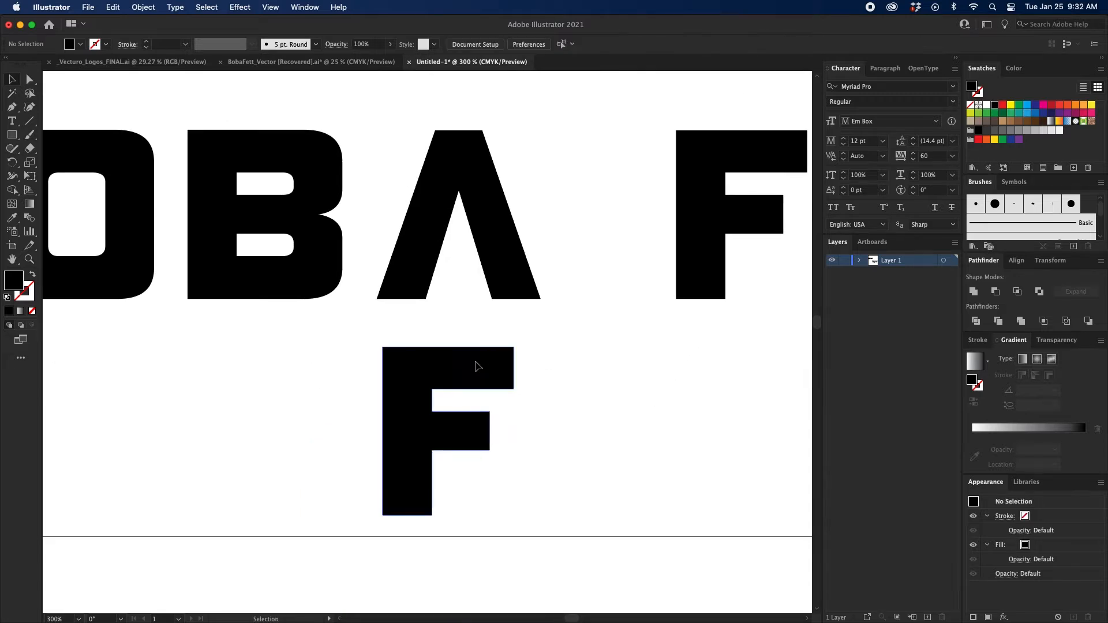
Delete the stem and middle arm points of the copied F, keeping only its top bar, and unite it into a closed path.
{"action": "left_click", "coordinate": [422, 476]}
{"action": "key", "text": "a"}
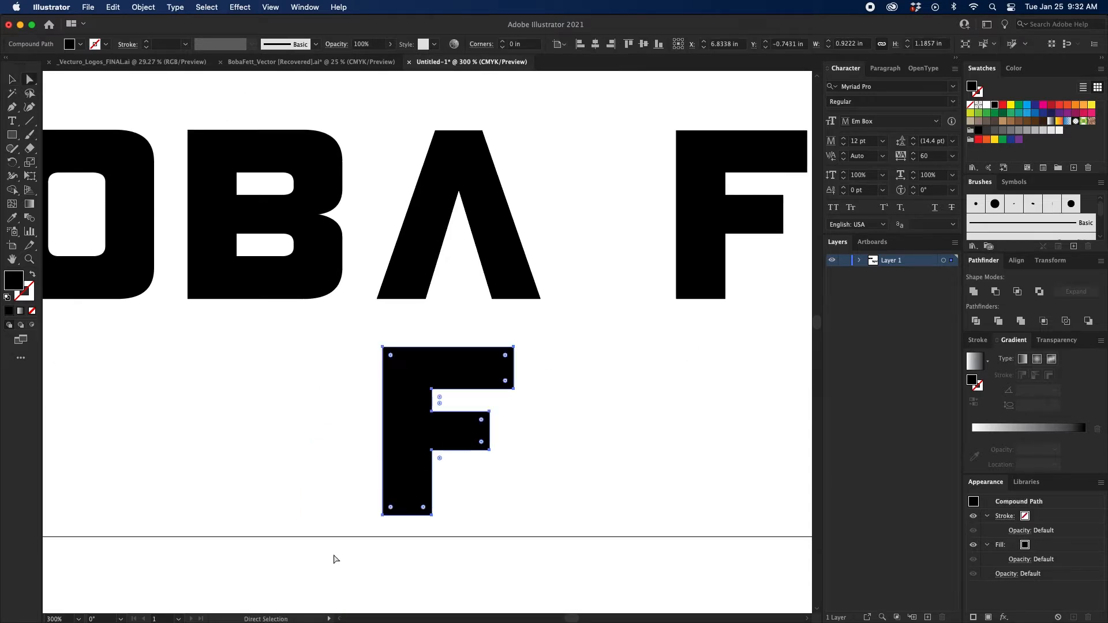
{"action": "left_click_drag", "start_coordinate": [333, 553], "coordinate": [521, 405]}
{"action": "key", "text": "Delete"}
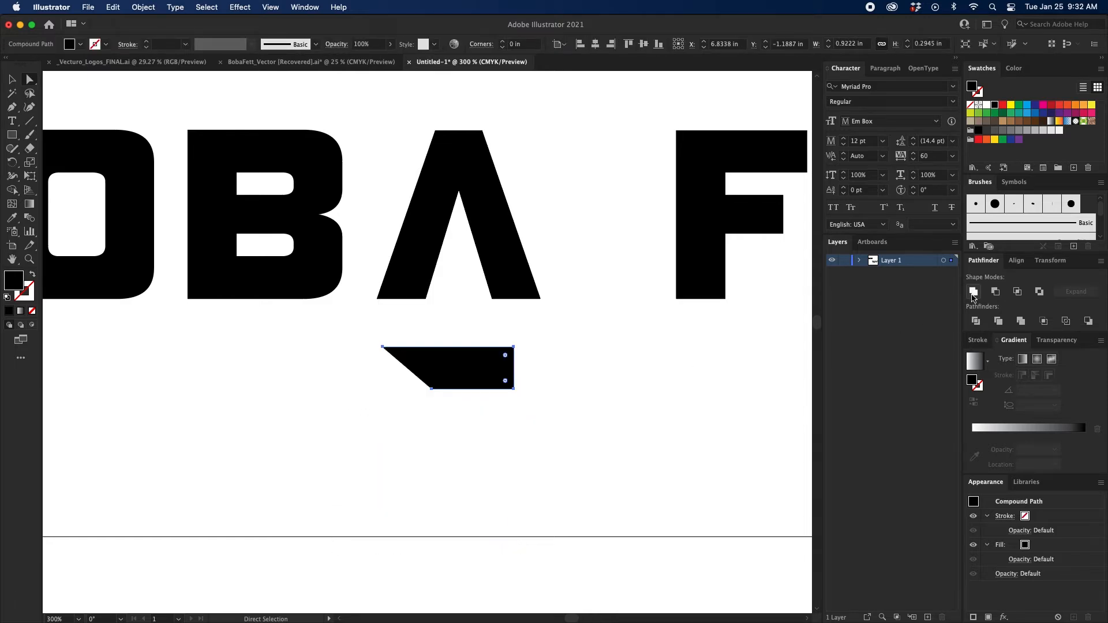
{"action": "left_click", "coordinate": [973, 296]}
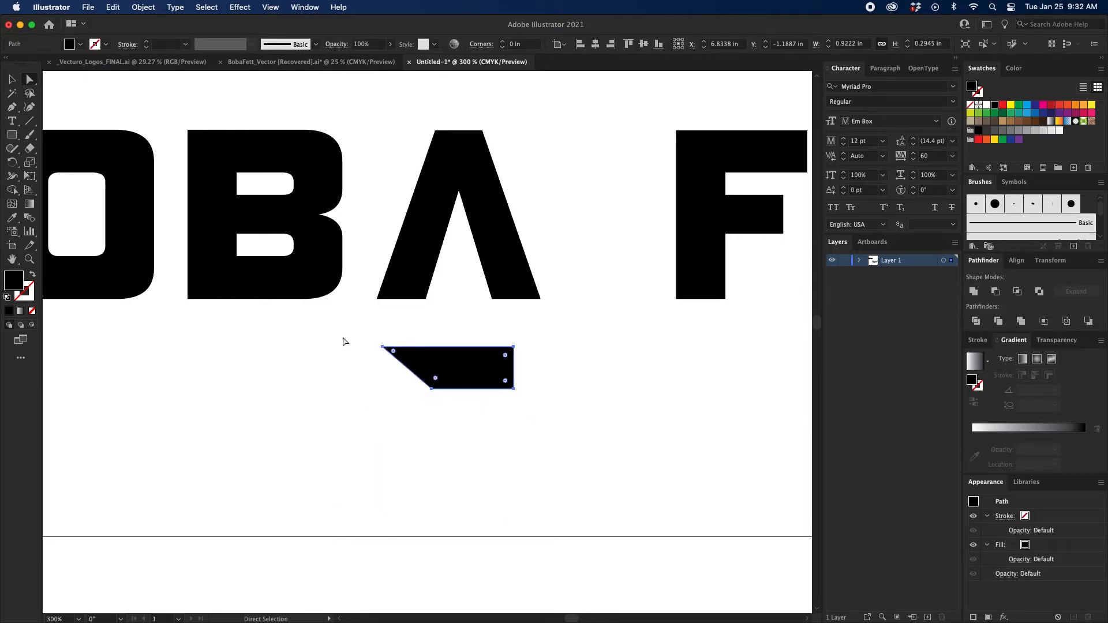
Square the bar's slanted end by aligning its two left corner points to the rightmost one, forming a rectangle.
{"action": "left_click_drag", "start_coordinate": [346, 330], "coordinate": [460, 264]}
{"action": "left_click", "coordinate": [420, 45]}
{"action": "left_click", "coordinate": [591, 244]}
Place the rectangle across the legs of BOBA's A as a crossbar, unite it with the letter, and deselect.
{"action": "key", "text": "v"}
{"action": "left_click", "coordinate": [462, 352]}
{"action": "left_click_drag", "start_coordinate": [423, 351], "coordinate": [571, 257]}
{"action": "left_click", "coordinate": [972, 292]}
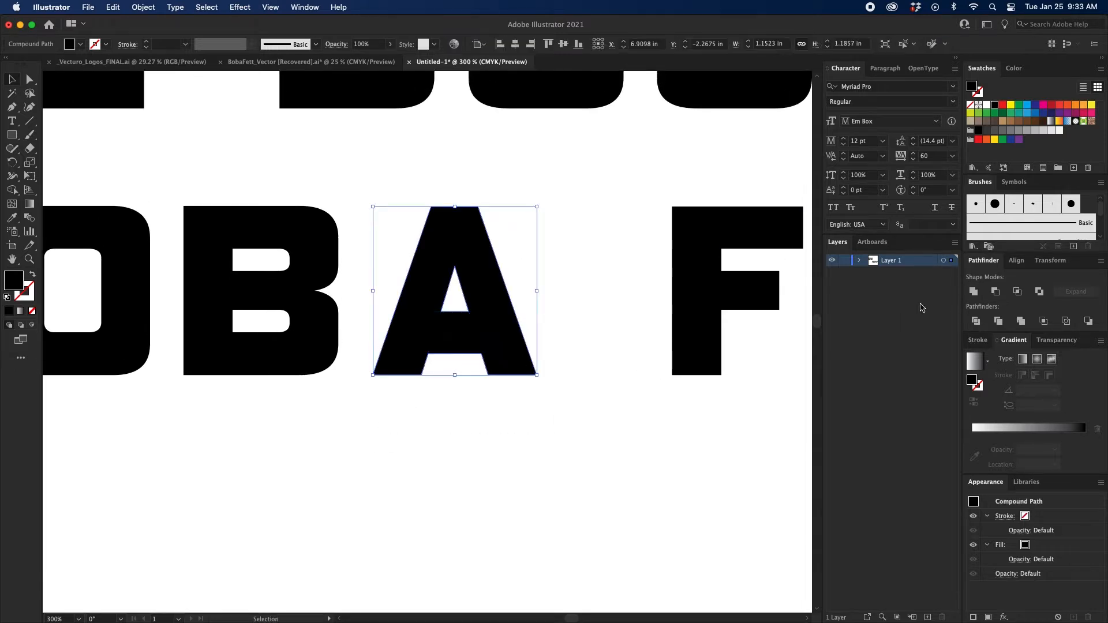
{"action": "left_click", "coordinate": [519, 402]}
Draw a five-pointed star about 1.24 in wide beside the first B of BOBA, delete it, and return to the Rectangle tool.
{"action": "key", "text": "super+minus"}
{"action": "key", "text": "super+minus"}
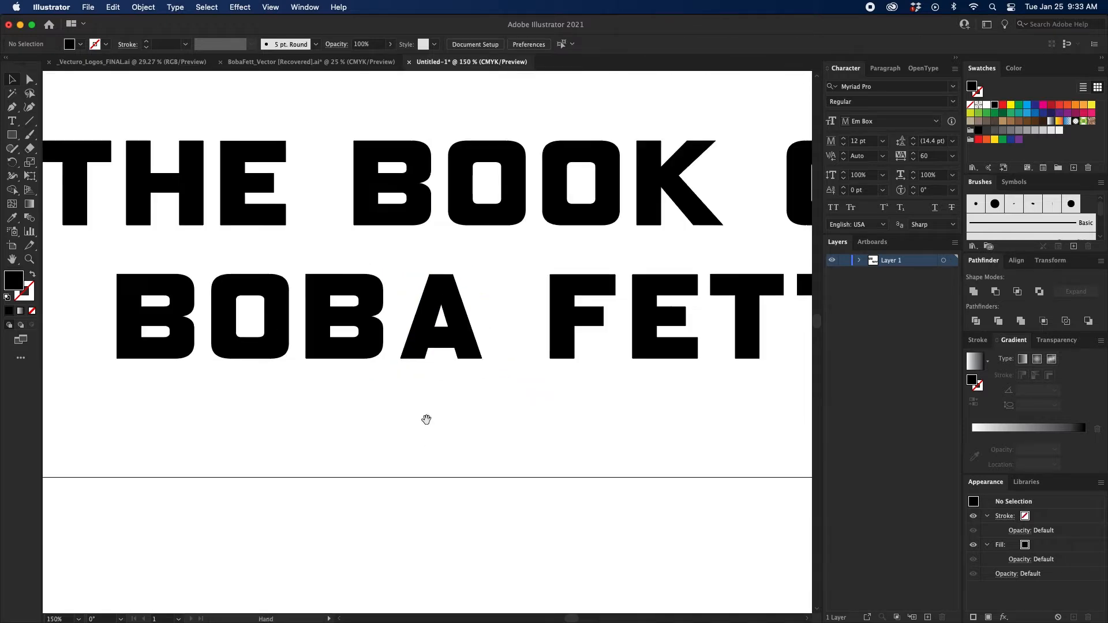
{"action": "mouse_move", "coordinate": [426, 420]}
{"action": "left_mouse_down"}
{"action": "mouse_move", "coordinate": [452, 447]}
{"action": "mouse_move", "coordinate": [385, 434]}
{"action": "mouse_move", "coordinate": [415, 435]}
{"action": "mouse_move", "coordinate": [438, 415]}
{"action": "left_mouse_up"}
{"action": "key", "text": "super+minus"}
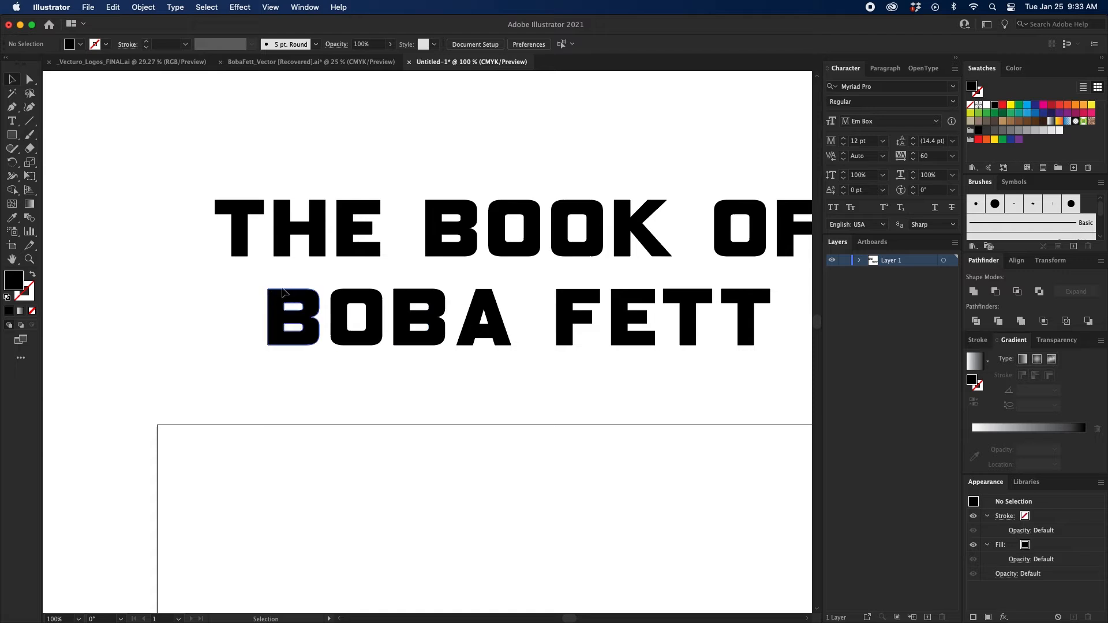
{"action": "left_click_drag", "start_coordinate": [264, 396], "coordinate": [377, 391]}
{"action": "key", "text": "super+equal"}
{"action": "left_click_drag", "start_coordinate": [123, 224], "coordinate": [102, 240]}
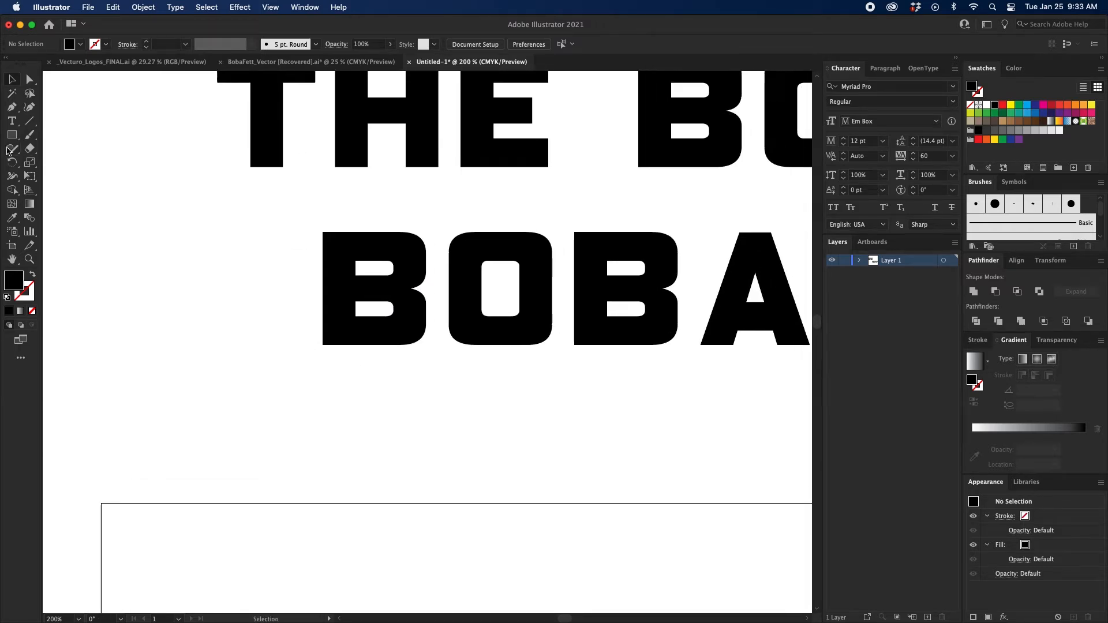
{"action": "left_click", "coordinate": [12, 137]}
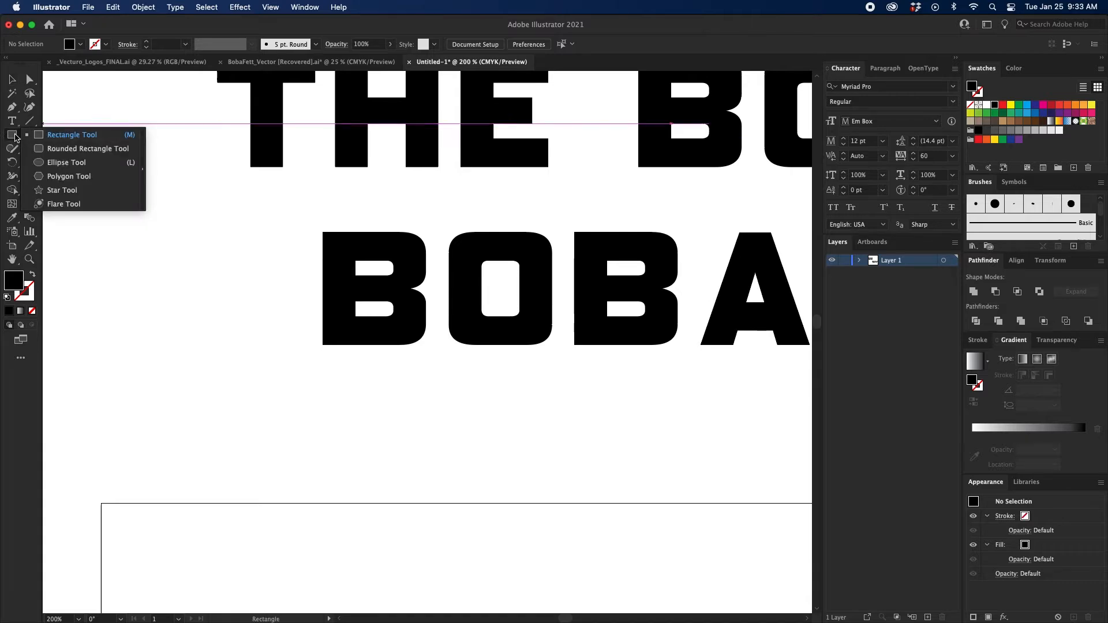
{"action": "left_click", "coordinate": [11, 137]}
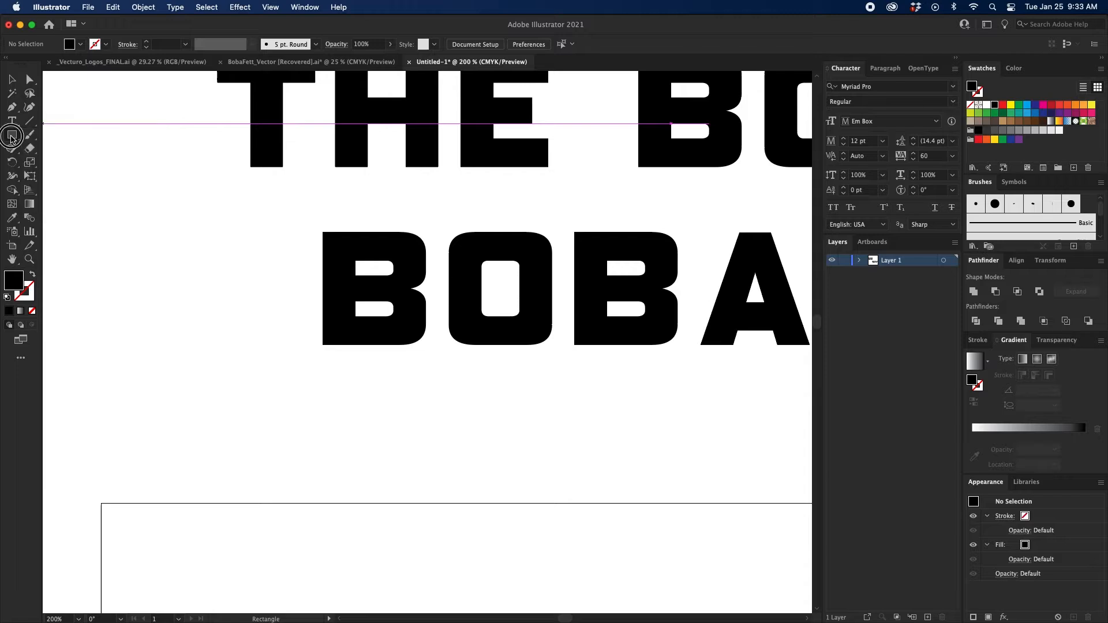
{"action": "left_click", "coordinate": [62, 192]}
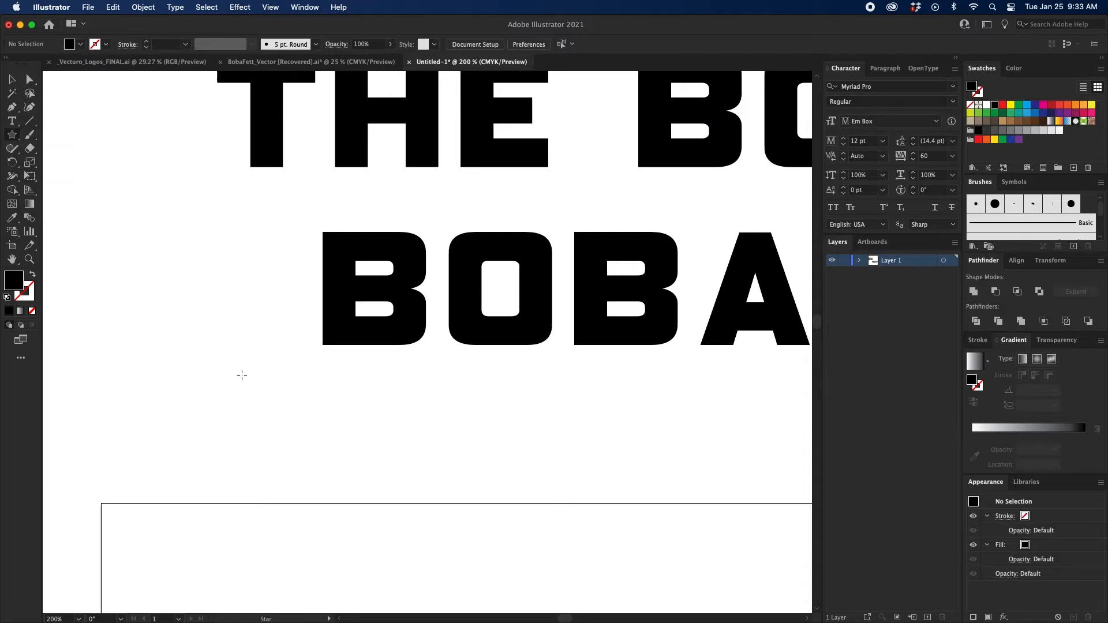
{"action": "left_click_drag", "start_coordinate": [242, 374], "coordinate": [278, 426]}
{"action": "key", "text": "v"}
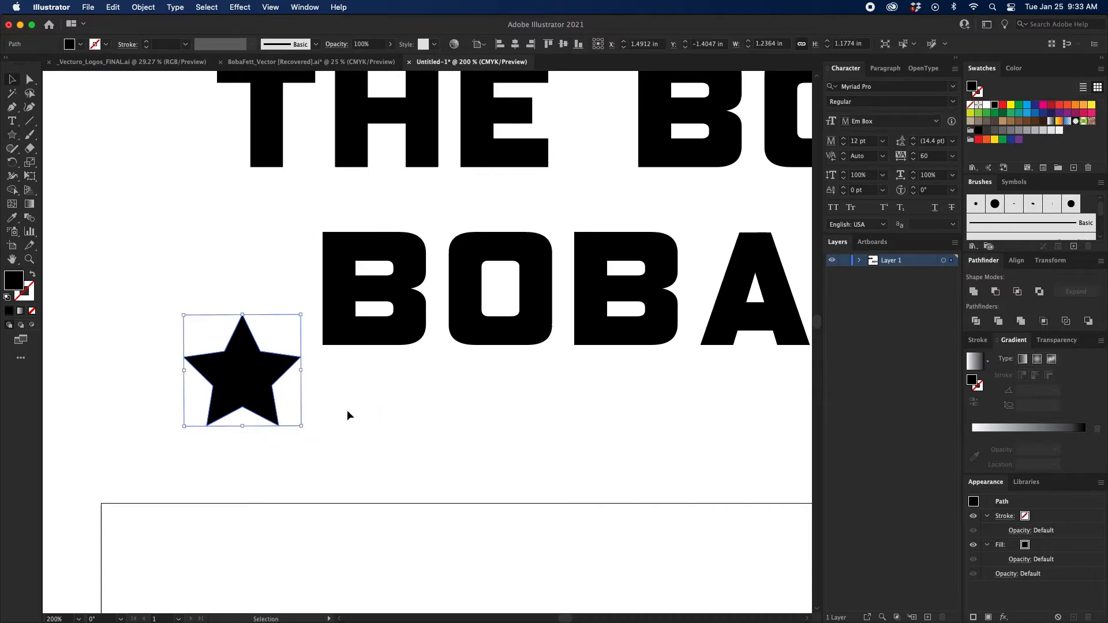
{"action": "left_click", "coordinate": [347, 410]}
{"action": "left_click", "coordinate": [221, 406]}
{"action": "key", "text": "Delete"}
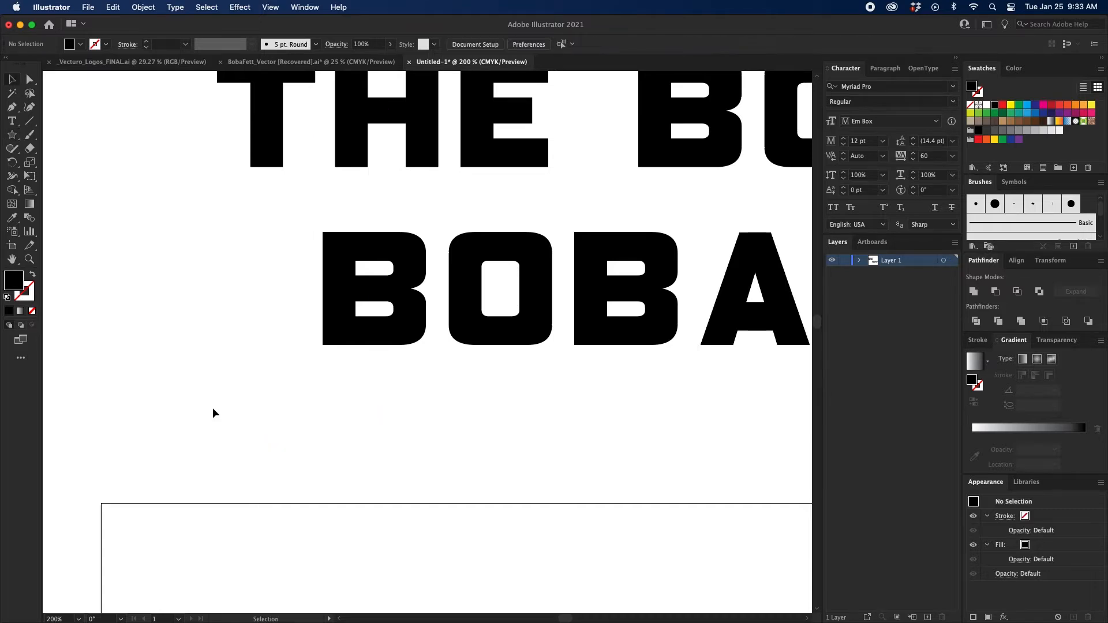
{"action": "key", "text": "m"}
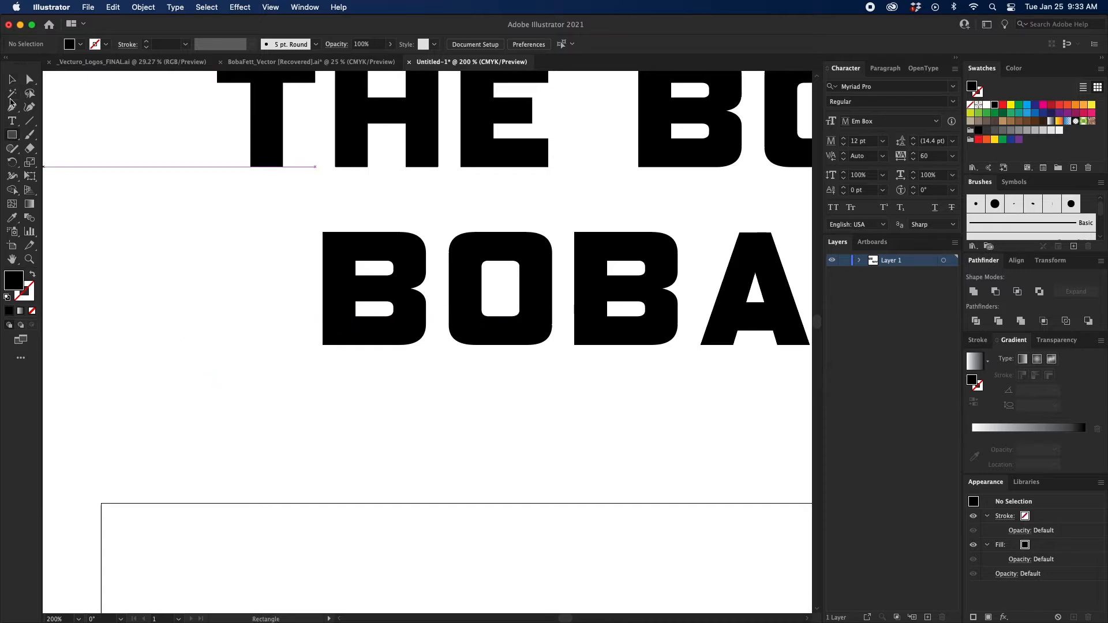
Draw an upright triangle about 0.9 in wide and 0.78 in high beside the first B of BOBA with the Star tool.
{"action": "left_click_drag", "start_coordinate": [12, 136], "coordinate": [64, 193]}
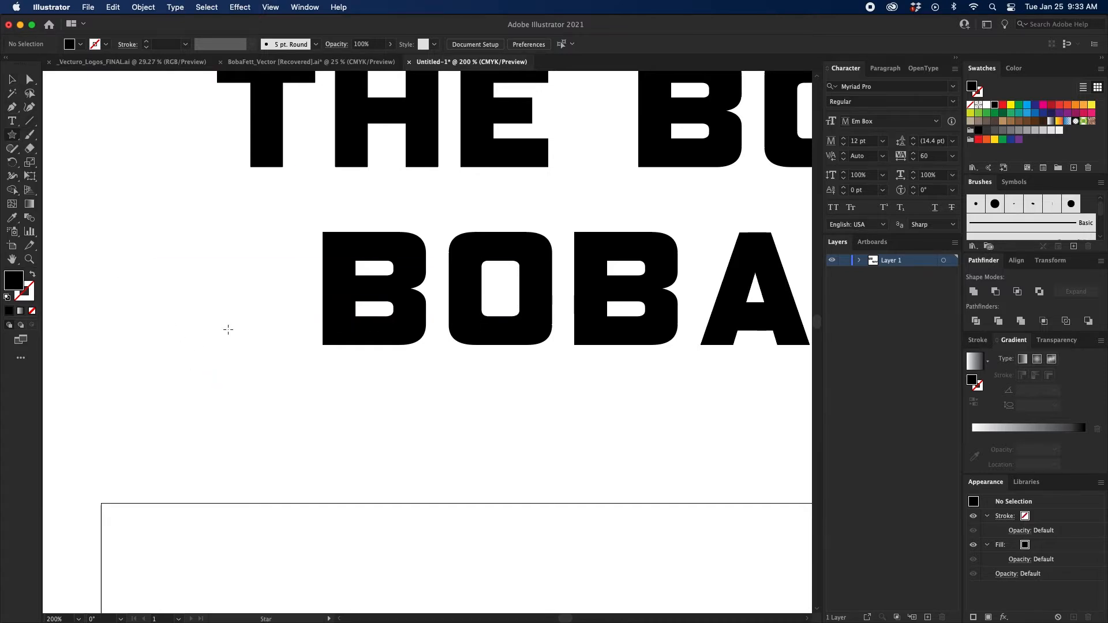
{"action": "left_click_drag", "start_coordinate": [219, 336], "coordinate": [245, 373]}
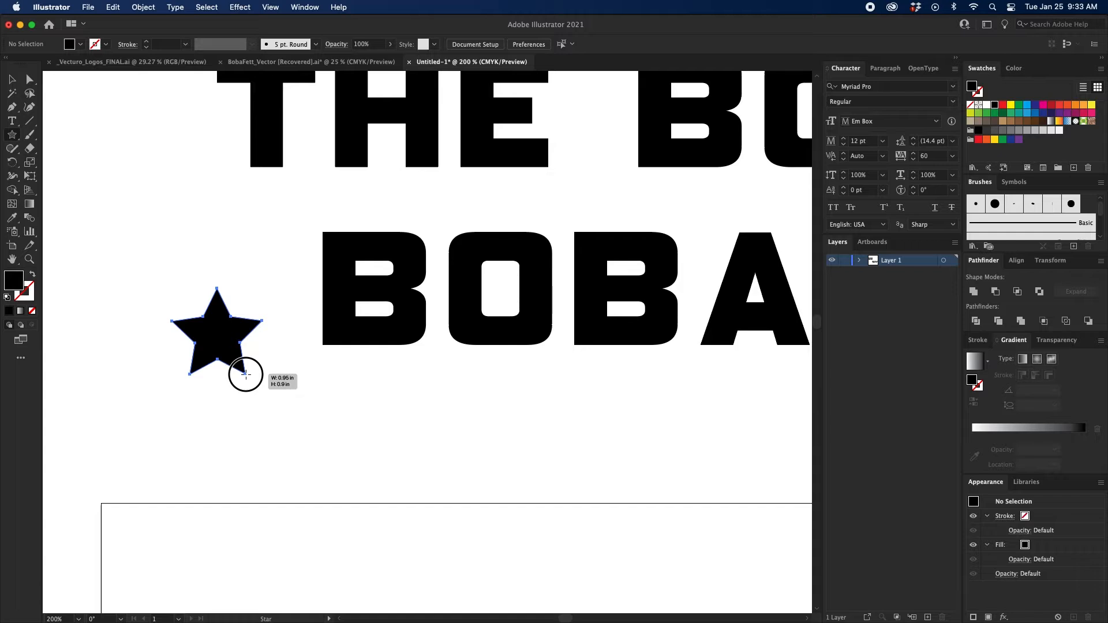
{"action": "key", "text": "Down"}
{"action": "key", "text": "Down"}
{"action": "left_click_drag", "start_coordinate": [245, 374], "coordinate": [256, 364]}
{"action": "key", "text": "shift"}
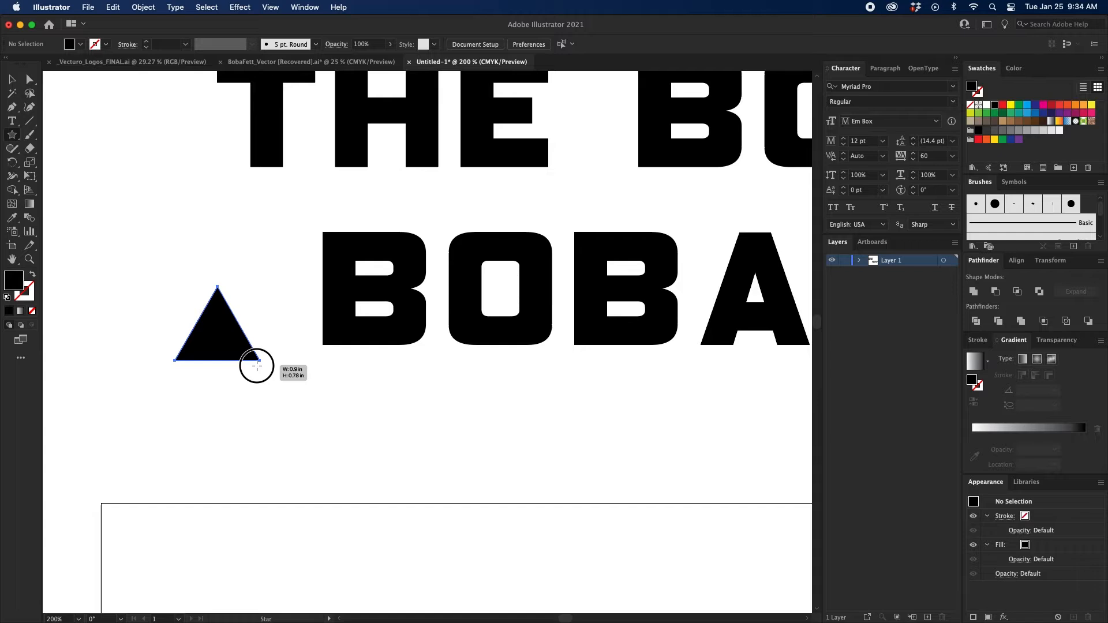
{"action": "left_click_drag", "start_coordinate": [257, 366], "coordinate": [257, 365]}
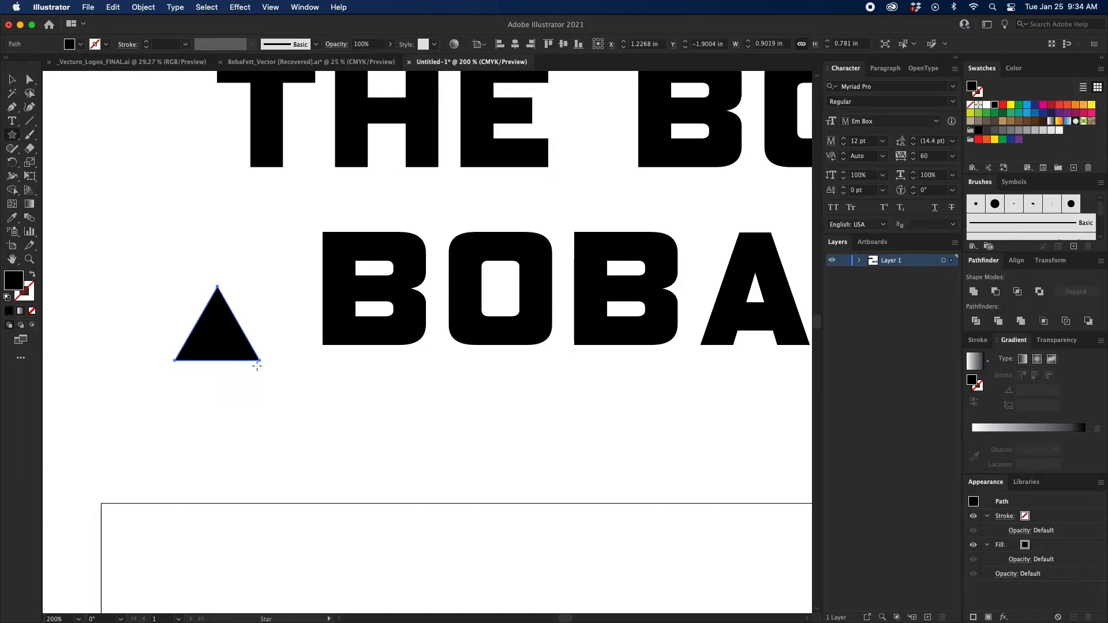
Turn the triangle upside down and scale it to about 0.42 in wide and 0.36 in high.
{"action": "key", "text": "v"}
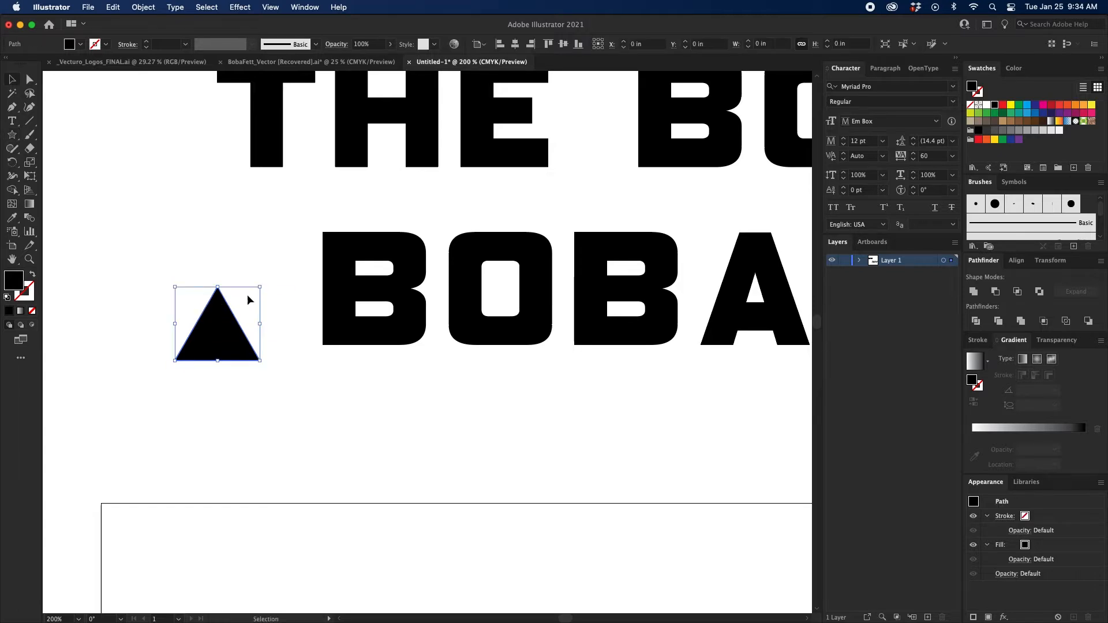
{"action": "left_click_drag", "start_coordinate": [260, 286], "coordinate": [113, 406]}
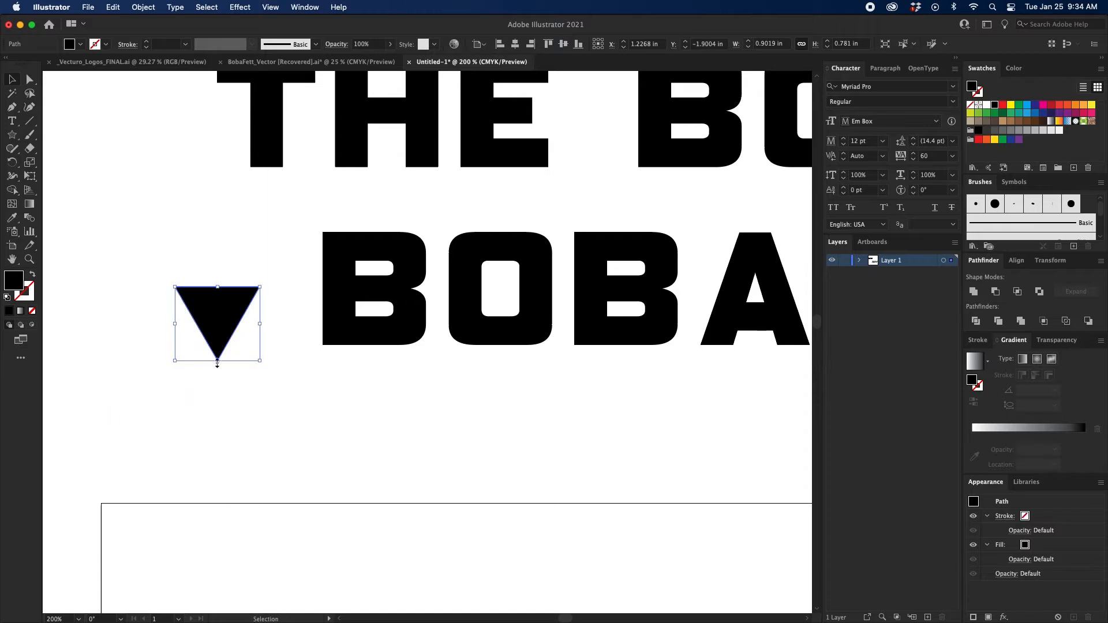
{"action": "left_click_drag", "start_coordinate": [218, 360], "coordinate": [218, 323]}
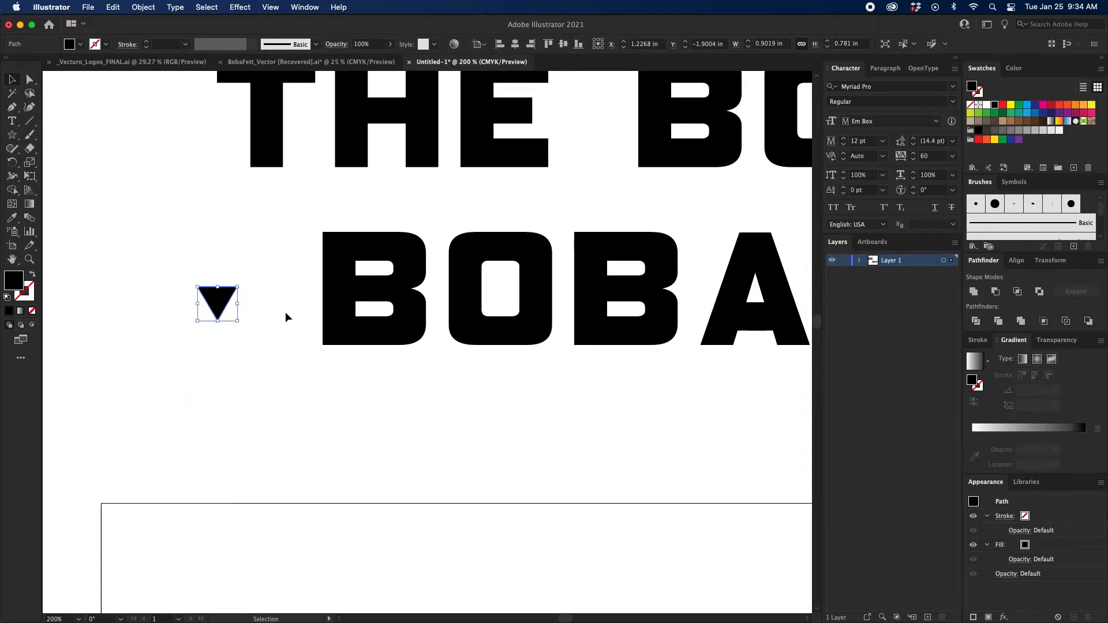
Move the triangle closer to the first B and flatten it to about 0.34 in wide and 0.22 in high.
{"action": "scroll", "coordinate": [280, 329], "scroll_direction": "up", "scroll_amount": 2}
{"action": "key", "text": "super+equal"}
{"action": "scroll", "coordinate": [346, 363], "scroll_direction": "right", "scroll_amount": 3}
{"action": "scroll", "coordinate": [346, 363], "scroll_direction": "up", "scroll_amount": 1}
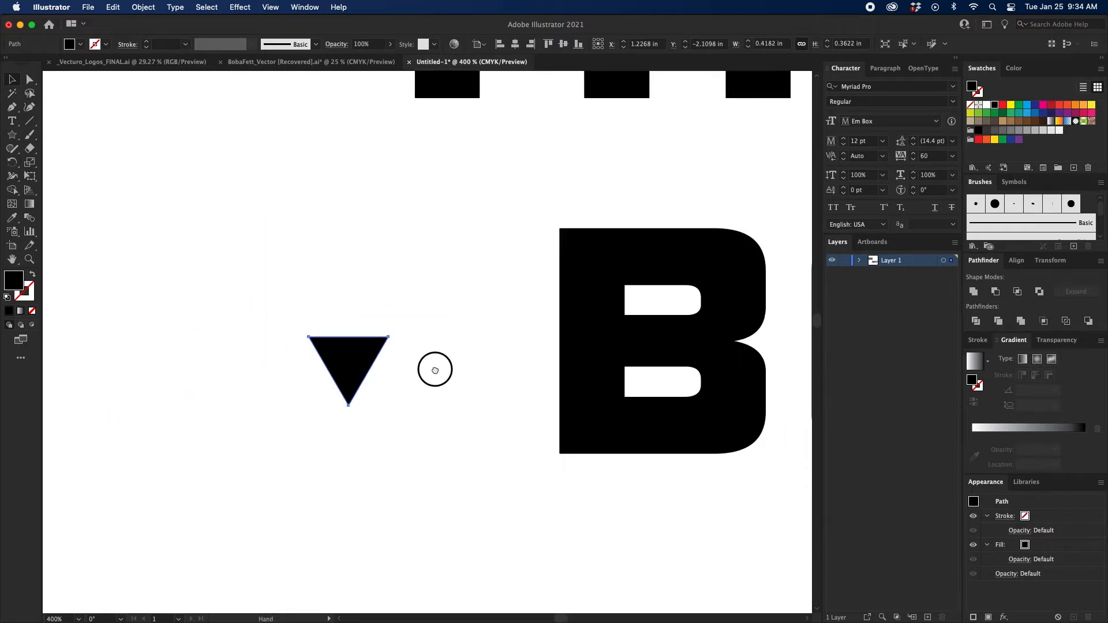
{"action": "left_click_drag", "start_coordinate": [363, 376], "coordinate": [478, 328]}
{"action": "left_click_drag", "start_coordinate": [452, 354], "coordinate": [429, 337]}
{"action": "left_click", "coordinate": [442, 370]}
{"action": "left_click_drag", "start_coordinate": [443, 374], "coordinate": [345, 390]}
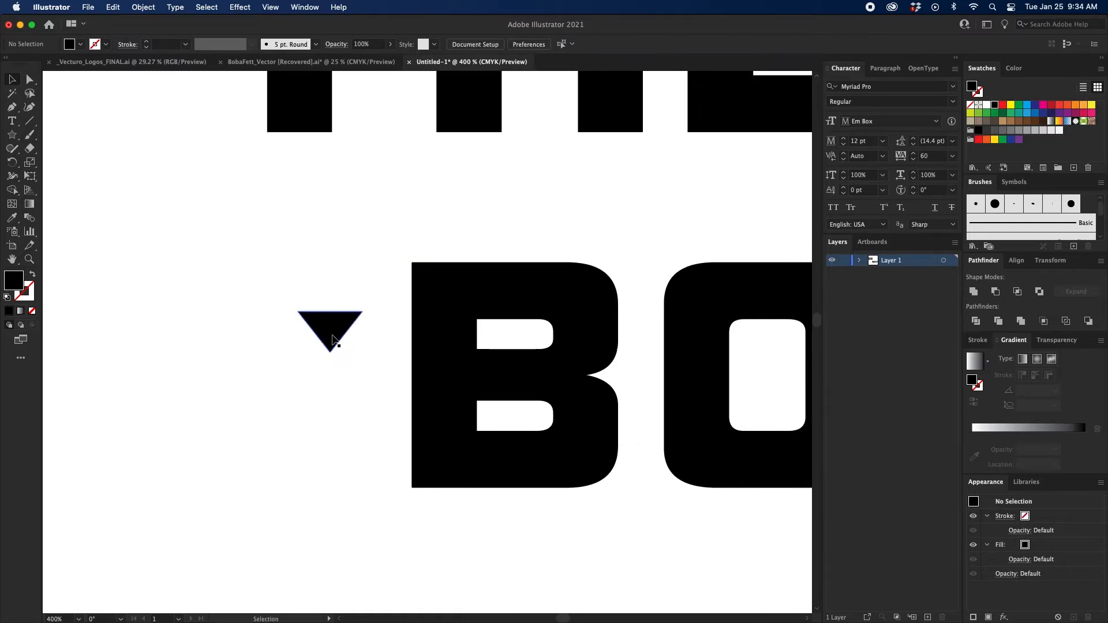
Place the triangle on the first B's upper-left corner, with its tip on the stem edge and half protruding as a spike.
{"action": "left_click_drag", "start_coordinate": [332, 339], "coordinate": [410, 282]}
{"action": "scroll", "coordinate": [374, 317], "scroll_direction": "right", "scroll_amount": 2}
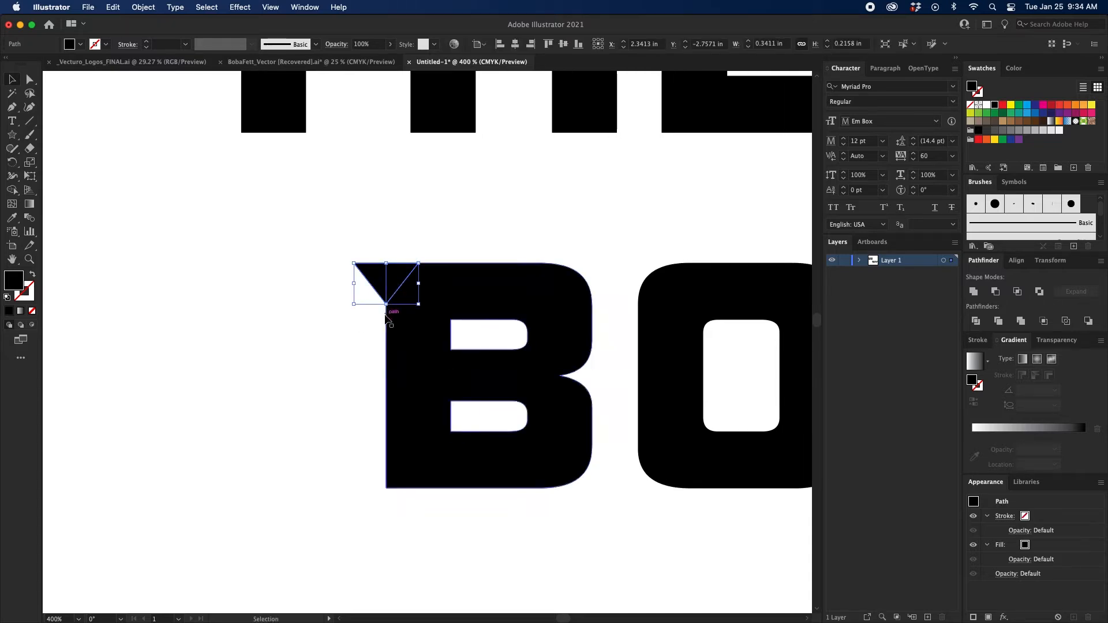
{"action": "left_click", "coordinate": [347, 354]}
{"action": "left_click_drag", "start_coordinate": [398, 354], "coordinate": [104, 363]}
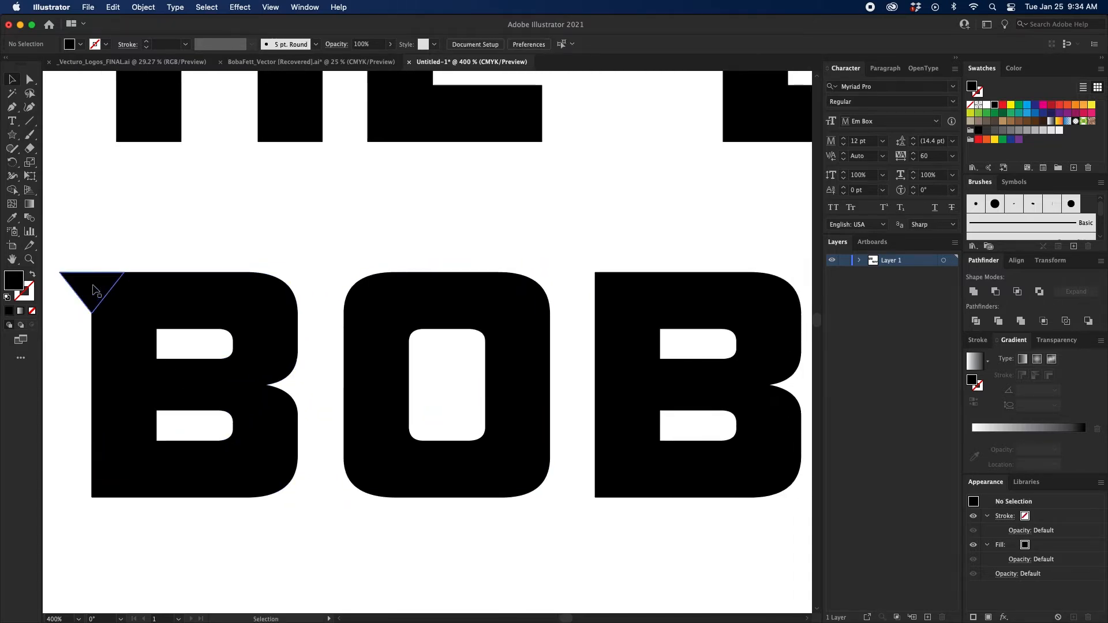
Copy the triangle onto the upper-left corners of BOBA's second B and FETT's F.
{"action": "left_click_drag", "start_coordinate": [95, 290], "coordinate": [596, 274]}
{"action": "left_click_drag", "start_coordinate": [663, 302], "coordinate": [125, 303]}
{"action": "left_click_drag", "start_coordinate": [66, 282], "coordinate": [495, 321]}
{"action": "left_click", "coordinate": [494, 321]}
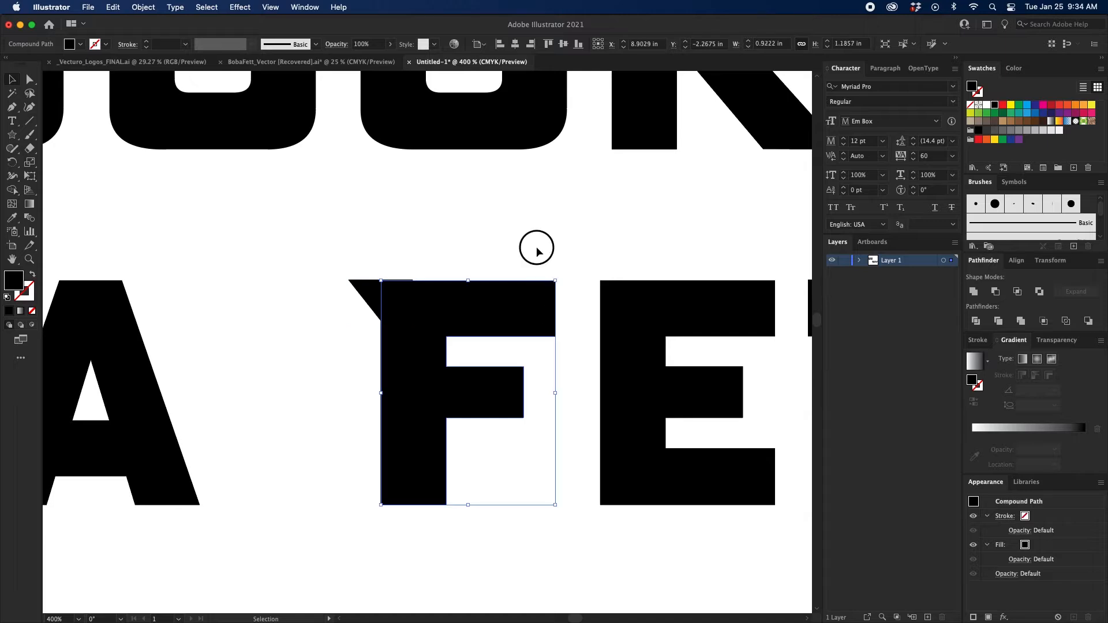
{"action": "left_click", "coordinate": [537, 248]}
Align the FETT letters and the F's triangle along their top edges.
{"action": "key", "text": "super+minus"}
{"action": "key", "text": "super+minus"}
{"action": "key", "text": "super+minus"}
{"action": "left_click_drag", "start_coordinate": [355, 306], "coordinate": [617, 349]}
{"action": "scroll", "coordinate": [559, 109], "scroll_direction": "left", "scroll_amount": 5}
{"action": "left_click", "coordinate": [552, 47]}
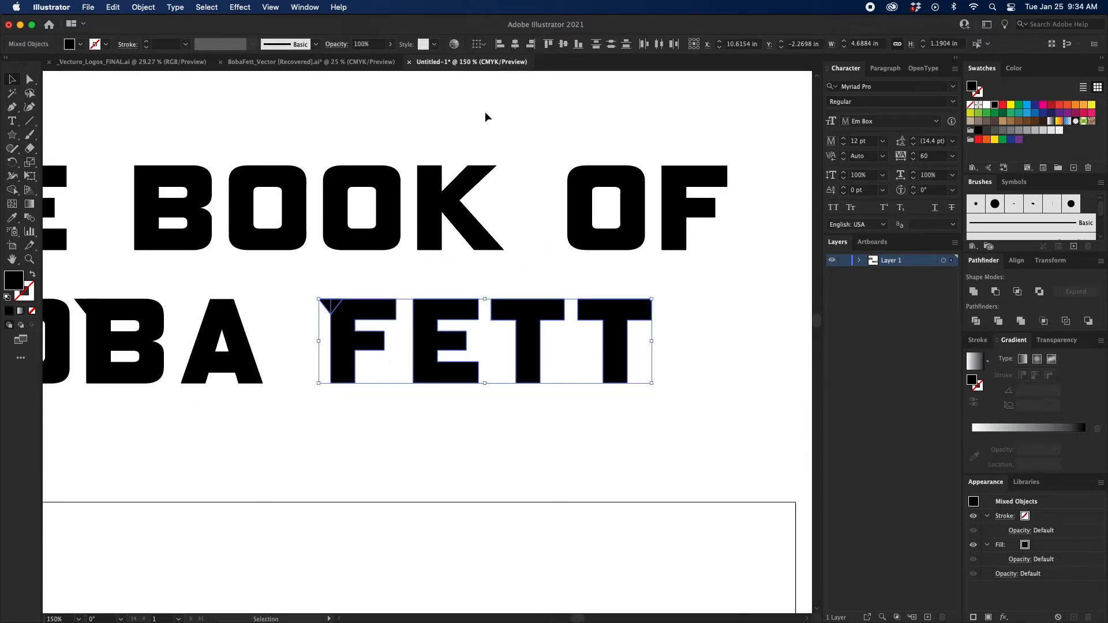
{"action": "left_click", "coordinate": [487, 117]}
Copy the F's triangle onto both upper corners of BOBA's A, so a spike protrudes on each side.
{"action": "left_click_drag", "start_coordinate": [313, 288], "coordinate": [400, 298]}
{"action": "key", "text": "super+plus"}
{"action": "key", "text": "super+plus"}
{"action": "key", "text": "super+plus"}
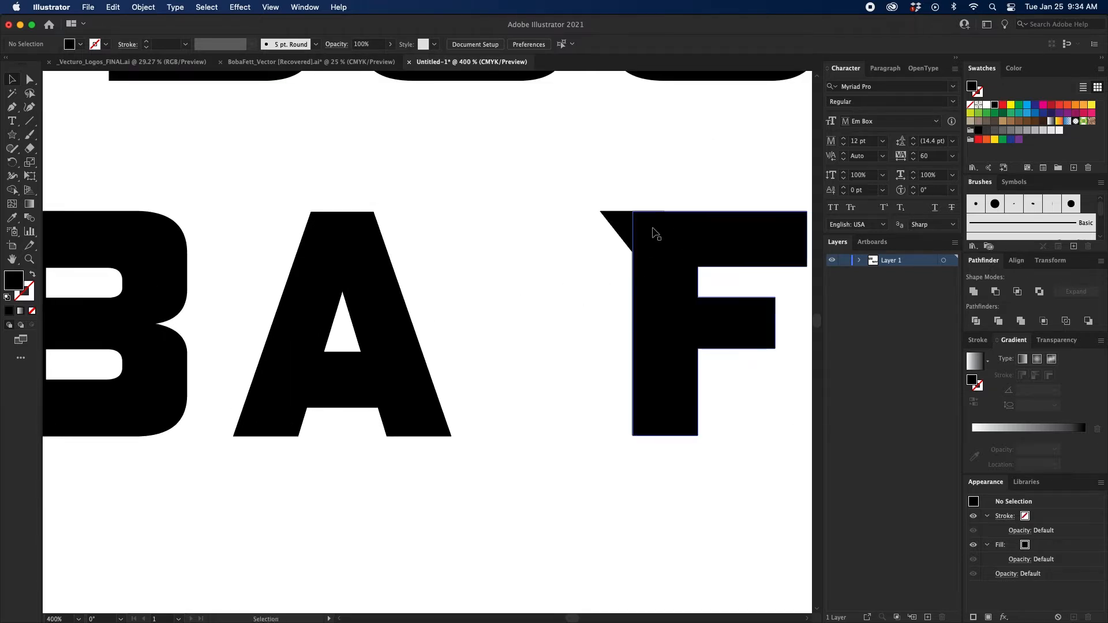
{"action": "left_click", "coordinate": [622, 233]}
{"action": "left_click_drag", "start_coordinate": [621, 235], "coordinate": [376, 232]}
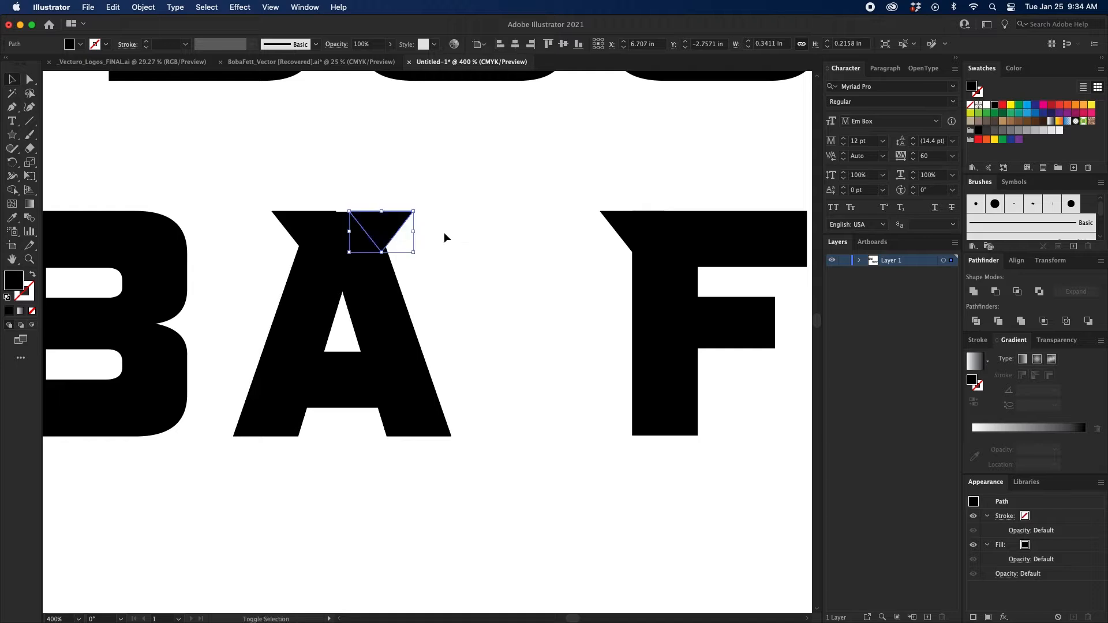
Align all BOBA FETT letters and their corner triangles along their top edges, then deselect.
{"action": "left_click", "coordinate": [451, 233]}
{"action": "key", "text": "super+minus"}
{"action": "key", "text": "super+minus"}
{"action": "key", "text": "super+minus"}
{"action": "key", "text": "super+minus"}
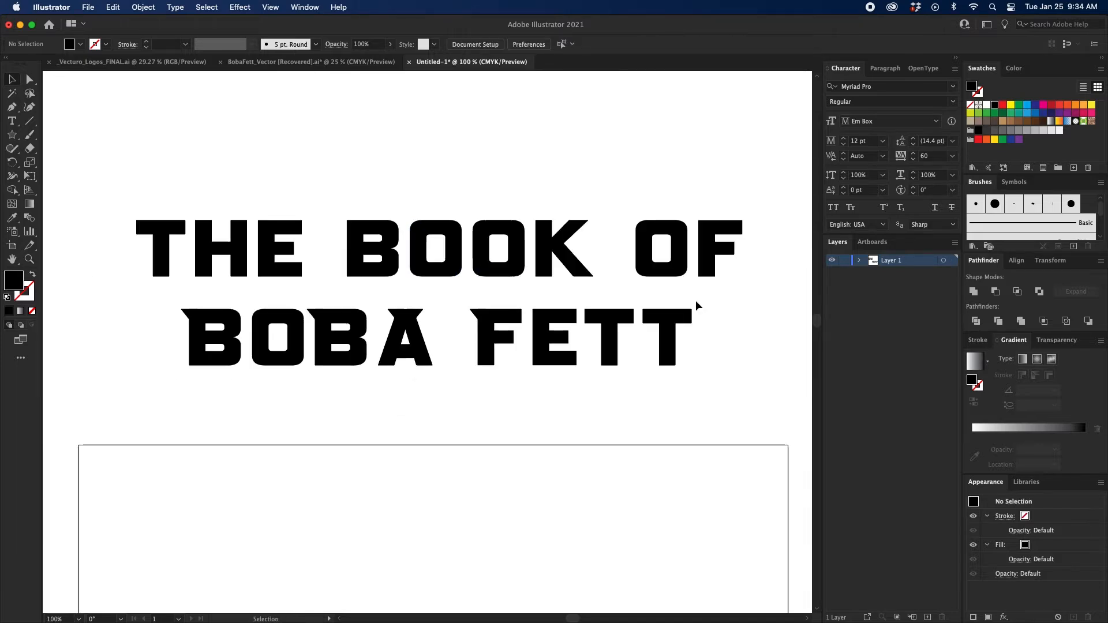
{"action": "left_click_drag", "start_coordinate": [739, 297], "coordinate": [154, 398]}
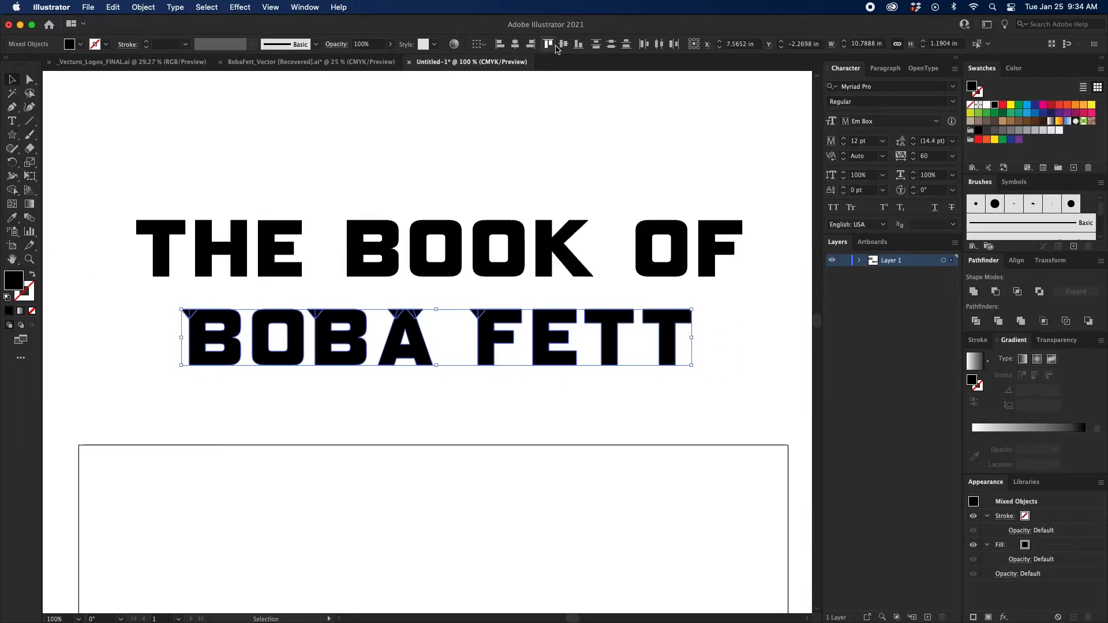
{"action": "left_click", "coordinate": [526, 154]}
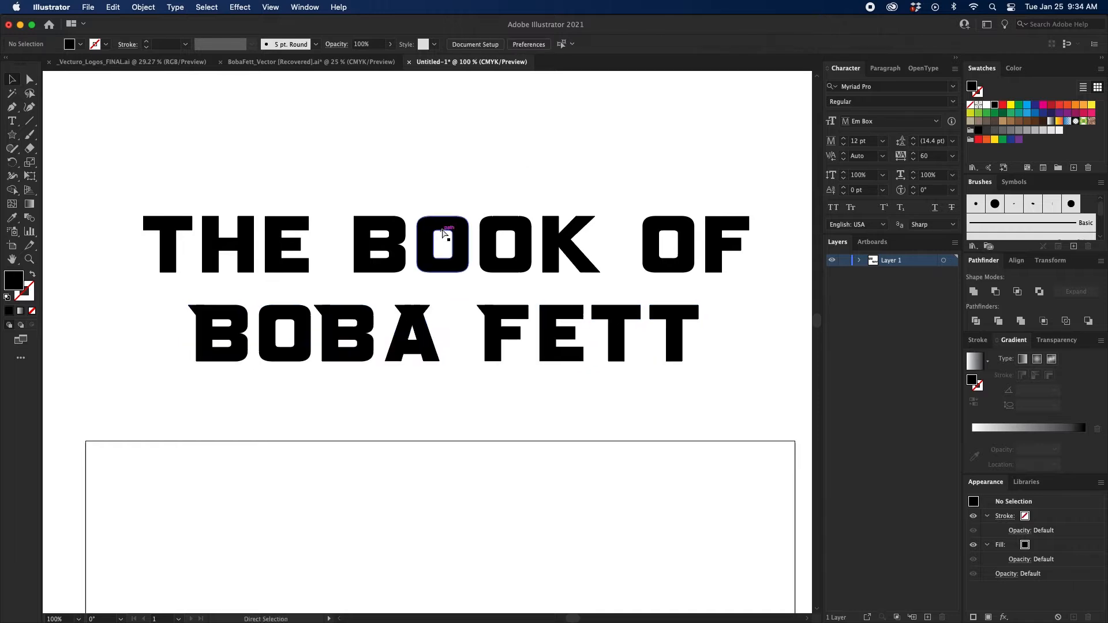
Examine the corner spikes on BOBA's A and the neighbouring F, up close and within the whole title.
{"action": "key", "text": "super+equal"}
{"action": "key", "text": "super+equal"}
{"action": "key", "text": "super+equal"}
{"action": "key", "text": "super+equal"}
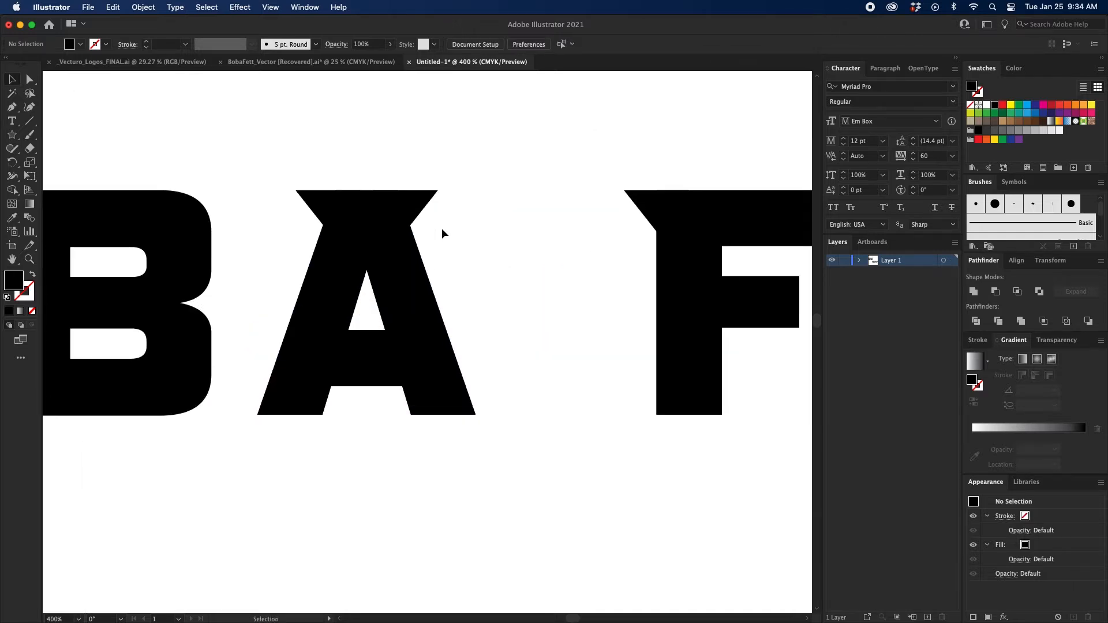
{"action": "key", "text": "super+minus"}
{"action": "key", "text": "super+minus"}
{"action": "key", "text": "super+minus"}
{"action": "key", "text": "super+minus"}
{"action": "left_click_drag", "start_coordinate": [449, 228], "coordinate": [499, 183]}
{"action": "left_click", "coordinate": [476, 293]}
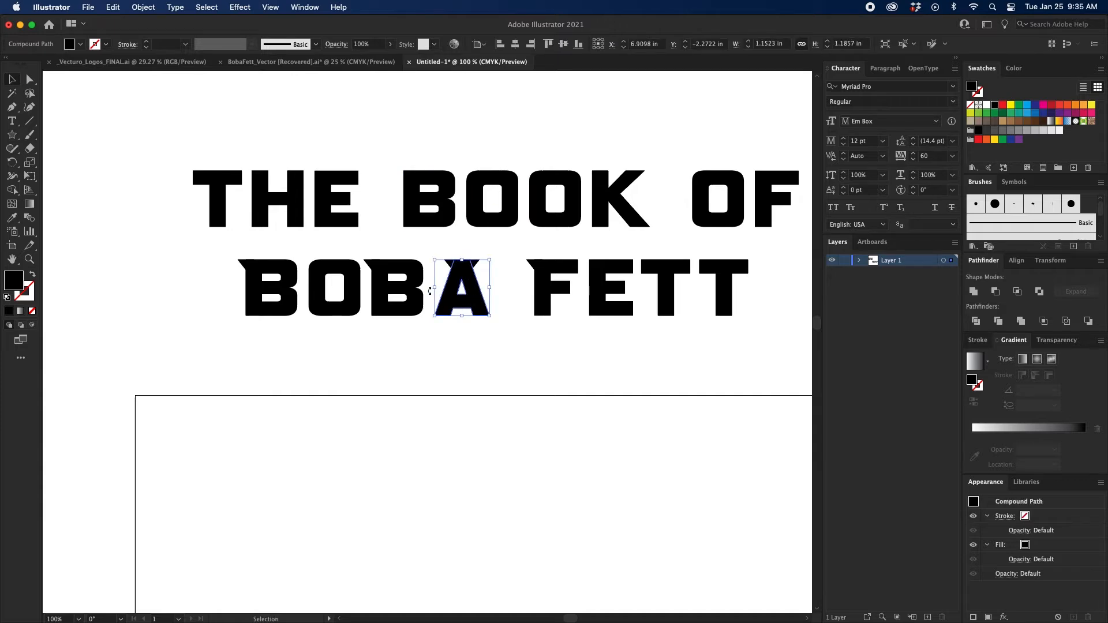
{"action": "left_click", "coordinate": [539, 296]}
{"action": "left_click", "coordinate": [429, 342]}
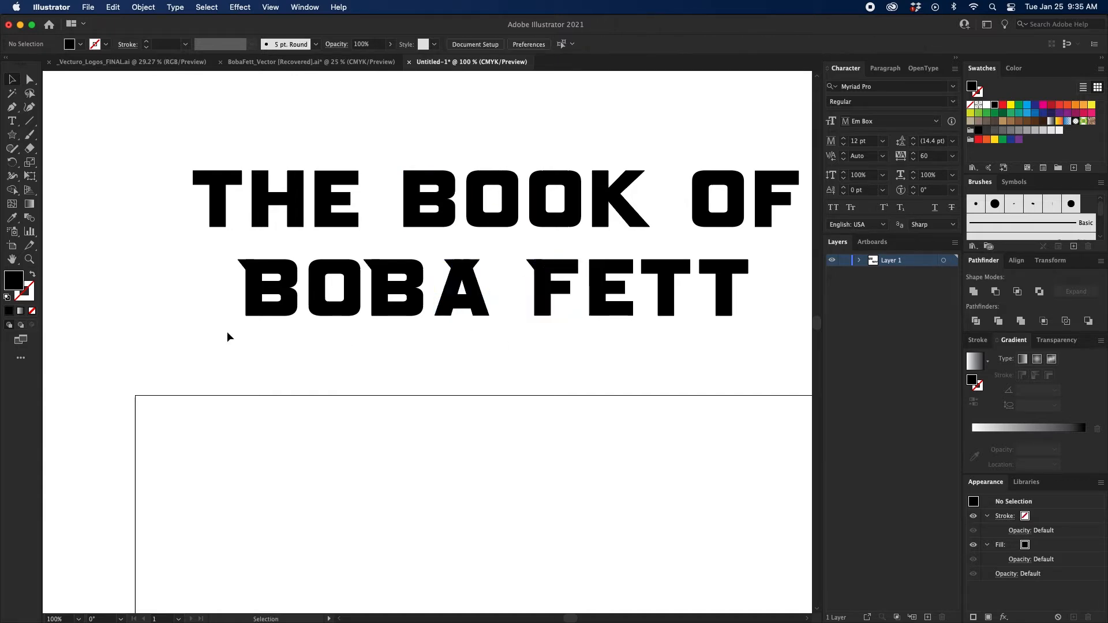
Expand Layer 1's contents and hide the five triangle paths.
{"action": "left_click_drag", "start_coordinate": [227, 337], "coordinate": [748, 305]}
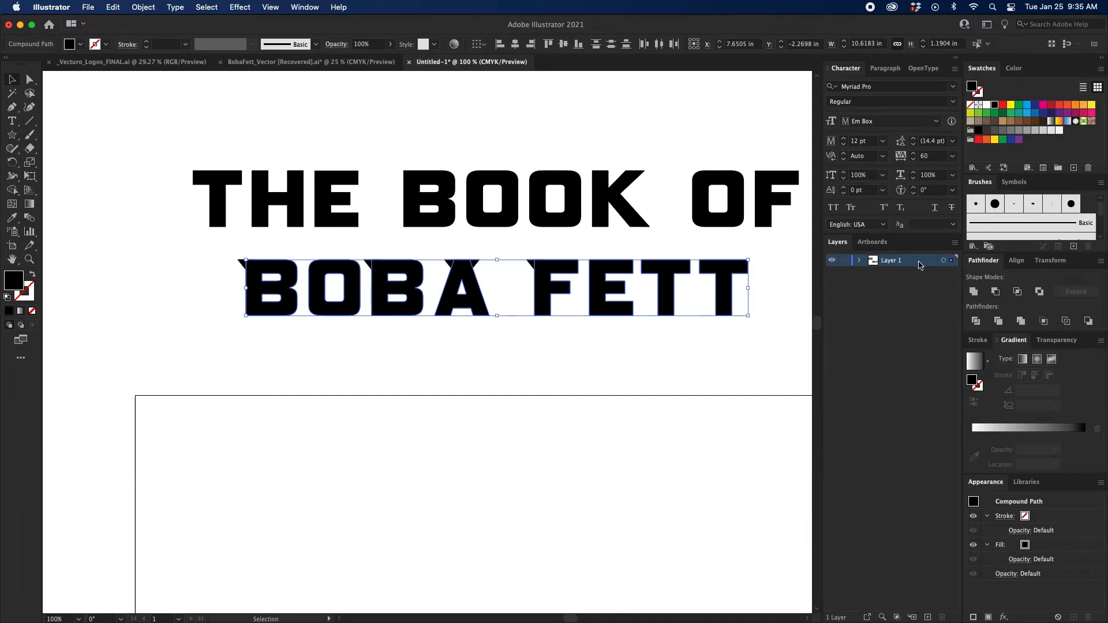
{"action": "left_click", "coordinate": [861, 261]}
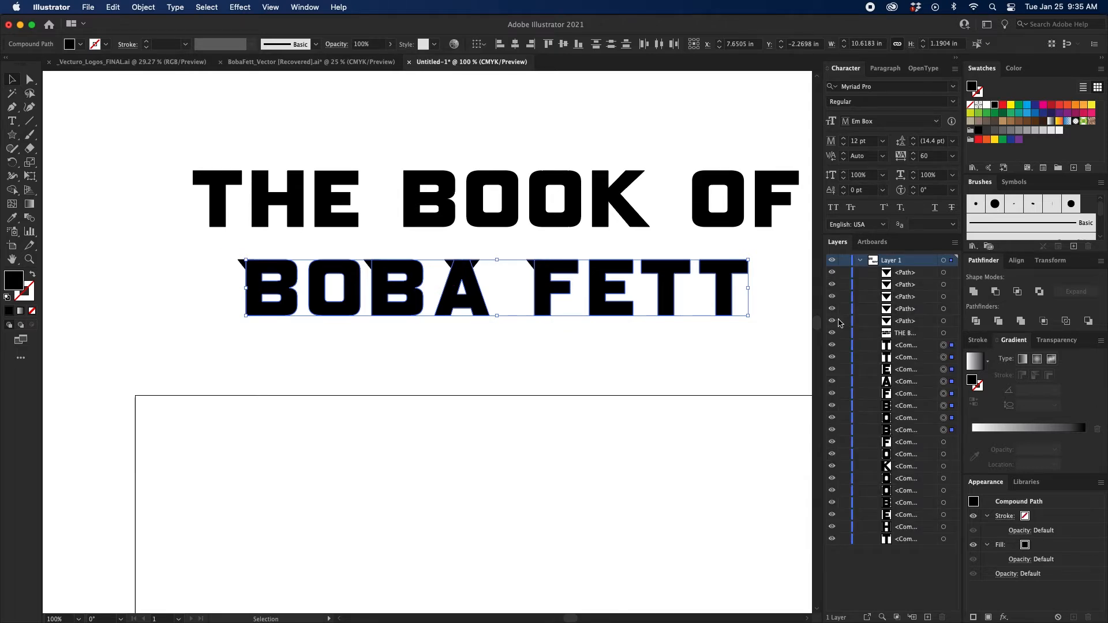
{"action": "left_click_drag", "start_coordinate": [832, 320], "coordinate": [832, 272]}
{"action": "left_click", "coordinate": [585, 365]}
{"action": "scroll", "coordinate": [450, 367], "scroll_direction": "right", "scroll_amount": 2}
Select the BOBA FETT letters and give them a 6 pt black stroke.
{"action": "left_click_drag", "start_coordinate": [129, 327], "coordinate": [758, 273]}
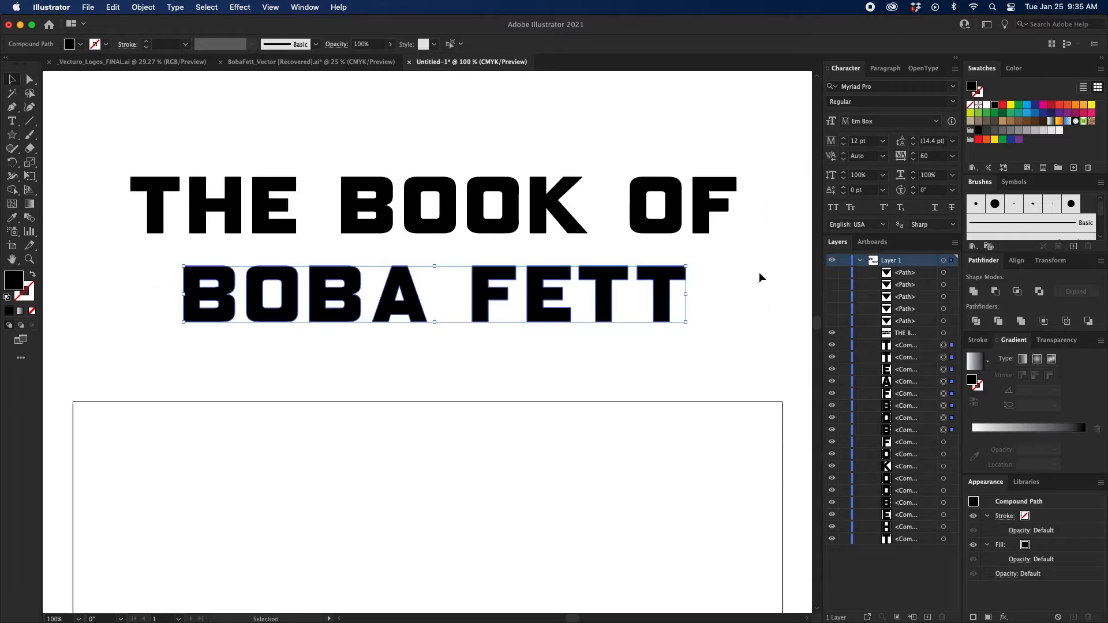
{"action": "left_click", "coordinate": [980, 340]}
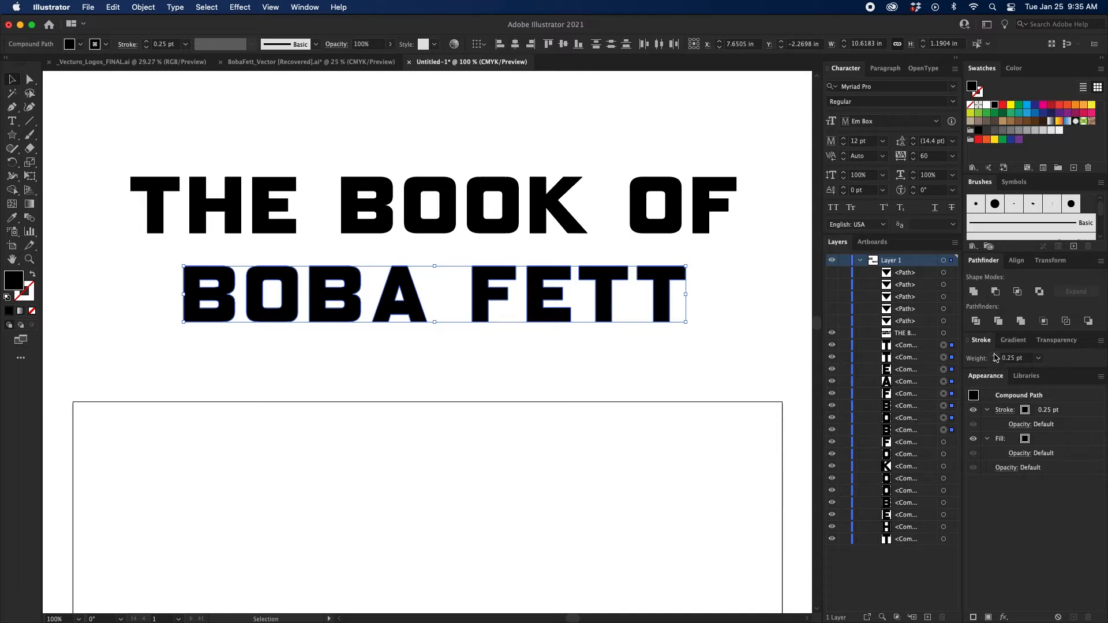
{"action": "left_click", "coordinate": [995, 356]}
{"action": "left_click", "coordinate": [995, 356]}
{"action": "left_click", "coordinate": [994, 355]}
{"action": "left_click", "coordinate": [995, 355]}
{"action": "left_click", "coordinate": [995, 355]}
{"action": "left_click", "coordinate": [994, 356]}
{"action": "left_click", "coordinate": [995, 355]}
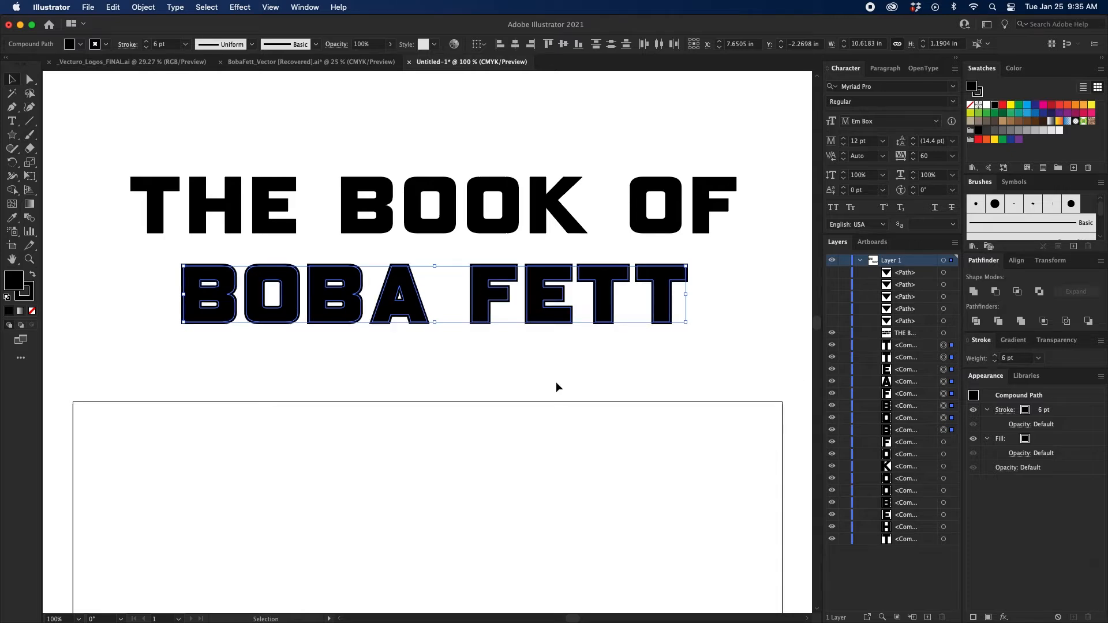
Reselect all BOBA FETT letters and expand their fill and stroke into shapes.
{"action": "left_click_drag", "start_coordinate": [235, 349], "coordinate": [638, 269]}
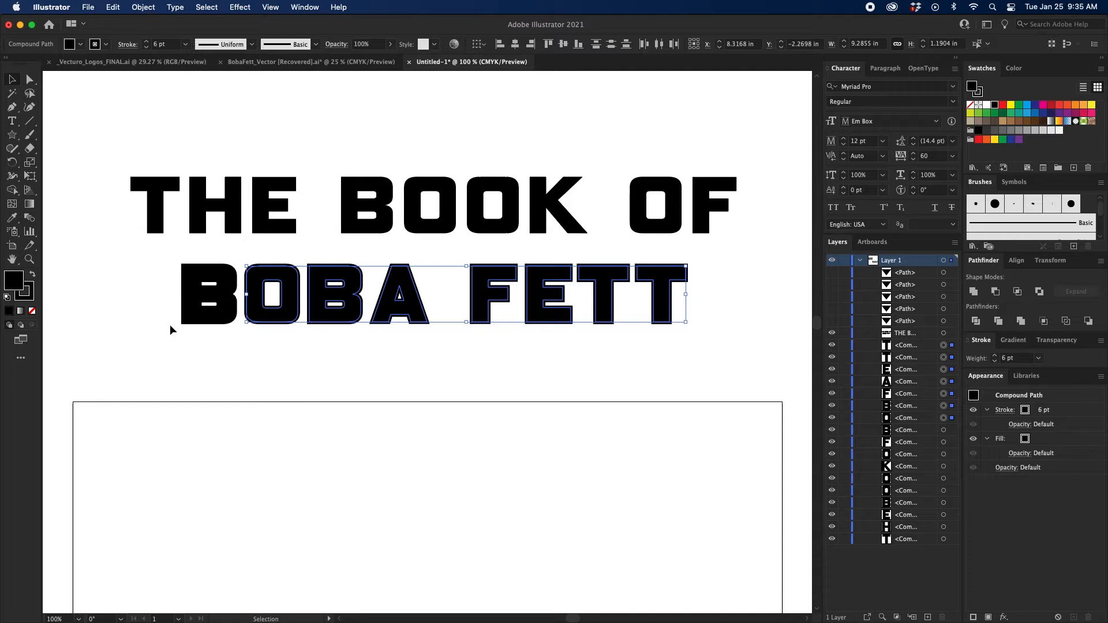
{"action": "left_click_drag", "start_coordinate": [141, 354], "coordinate": [714, 280]}
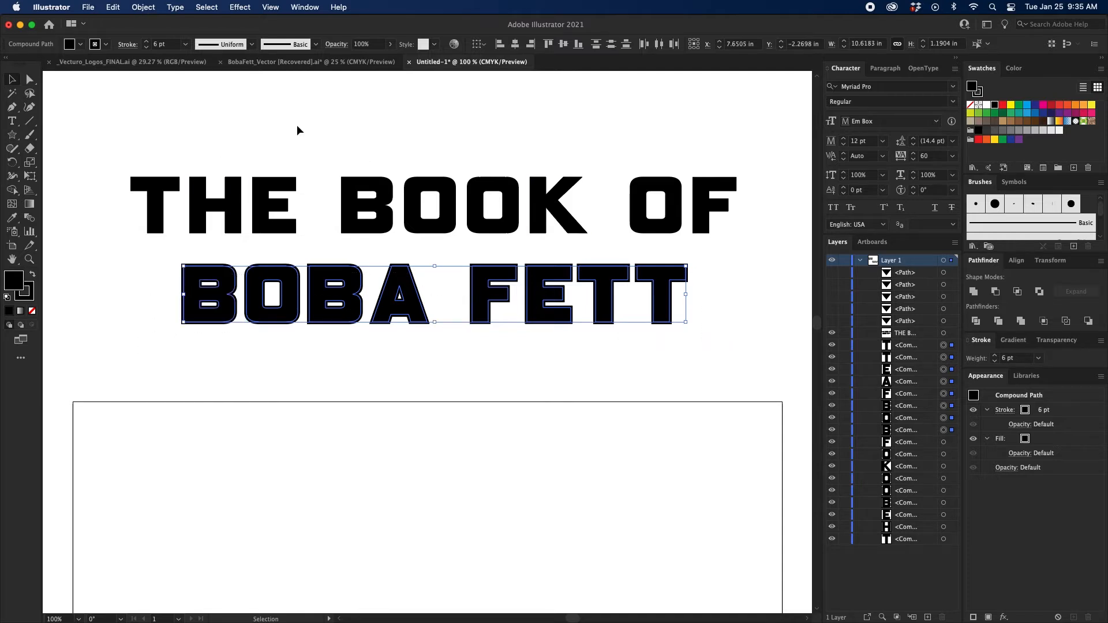
{"action": "left_click", "coordinate": [143, 7]}
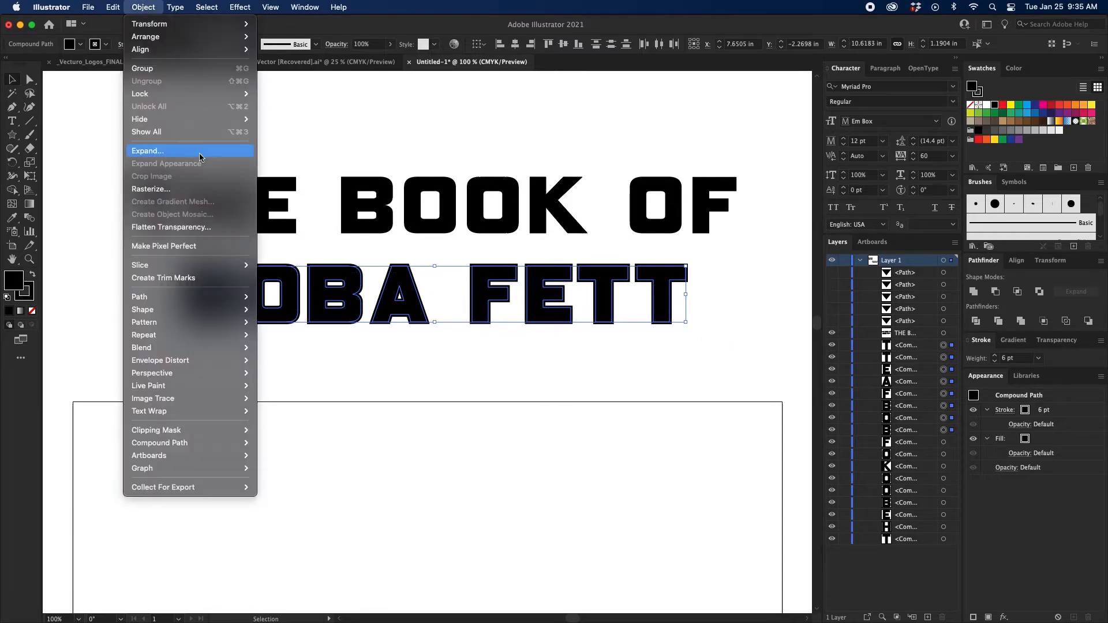
{"action": "left_click", "coordinate": [199, 153]}
{"action": "left_click", "coordinate": [583, 389]}
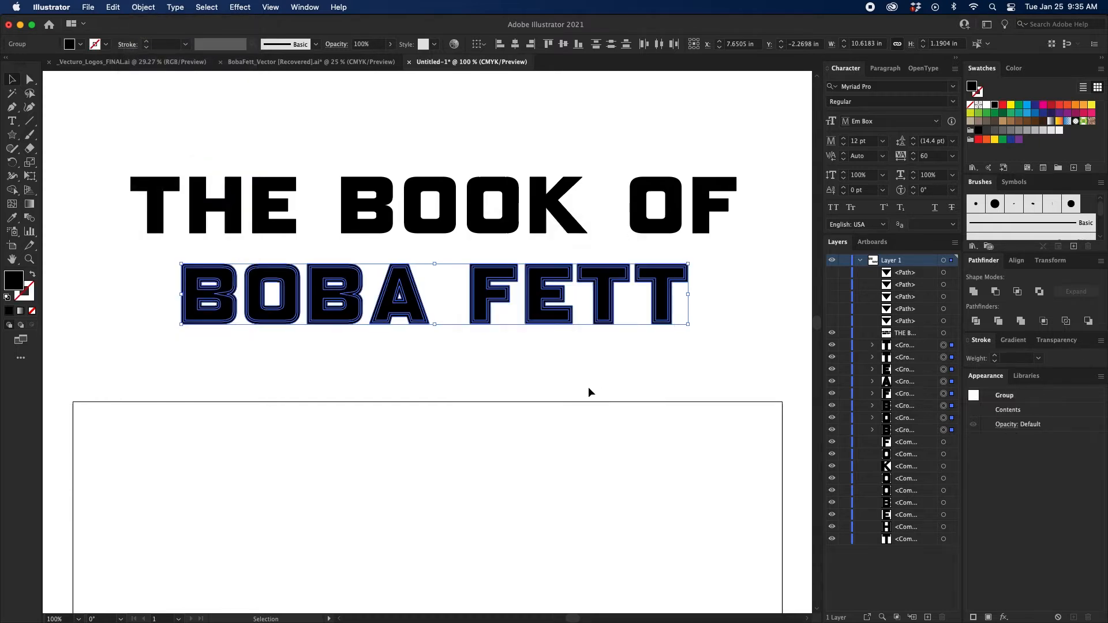
Unite the expanded BOBA FETT shapes, ungroup the result into separate letters, and deselect.
{"action": "left_click", "coordinate": [974, 292]}
{"action": "right_click", "coordinate": [435, 317]}
{"action": "left_click", "coordinate": [473, 421]}
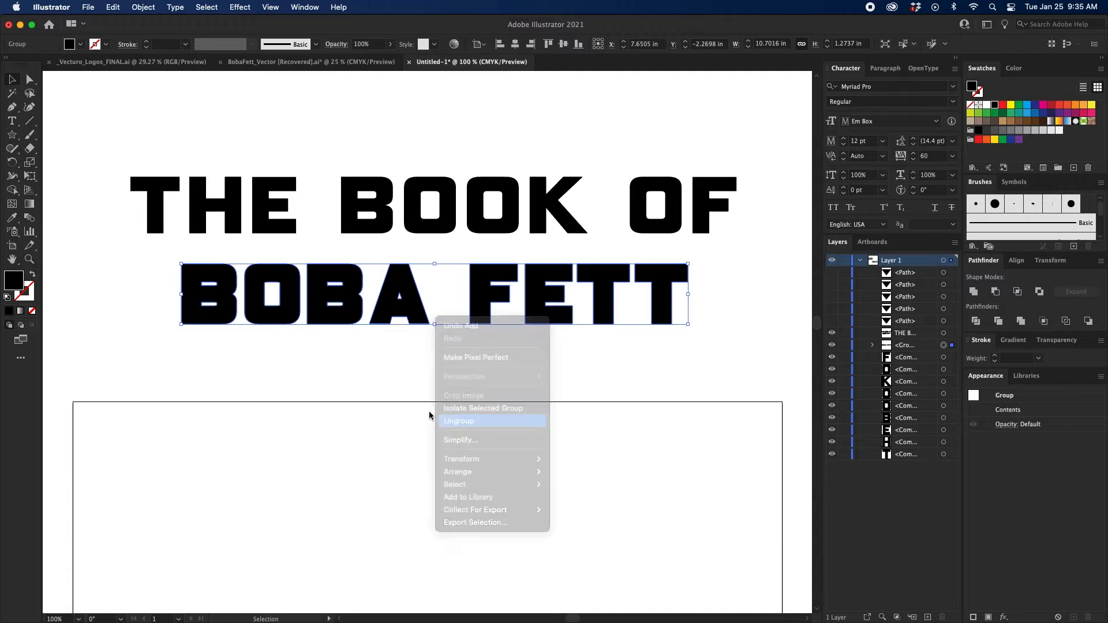
{"action": "left_click", "coordinate": [348, 398]}
Show the five triangle paths again and align them with the thickened BOBA FETT letters along the top edges.
{"action": "left_click_drag", "start_coordinate": [830, 328], "coordinate": [832, 272]}
{"action": "left_click_drag", "start_coordinate": [124, 353], "coordinate": [721, 241]}
{"action": "left_click", "coordinate": [549, 43]}
{"action": "left_click", "coordinate": [545, 95]}
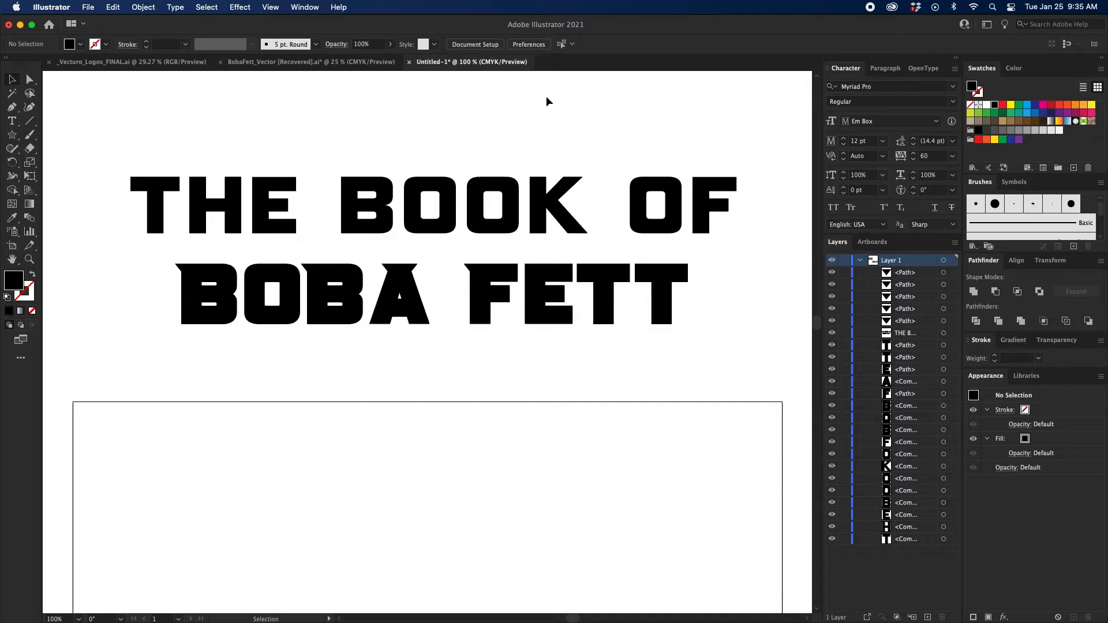
Shift the F's corner triangle about 0.04 in outward so its tip meets the thickened stem edge.
{"action": "key", "text": "super+equal"}
{"action": "key", "text": "super+equal"}
{"action": "key", "text": "super+equal"}
{"action": "key", "text": "super+equal"}
{"action": "left_click_drag", "start_coordinate": [546, 95], "coordinate": [489, 265]}
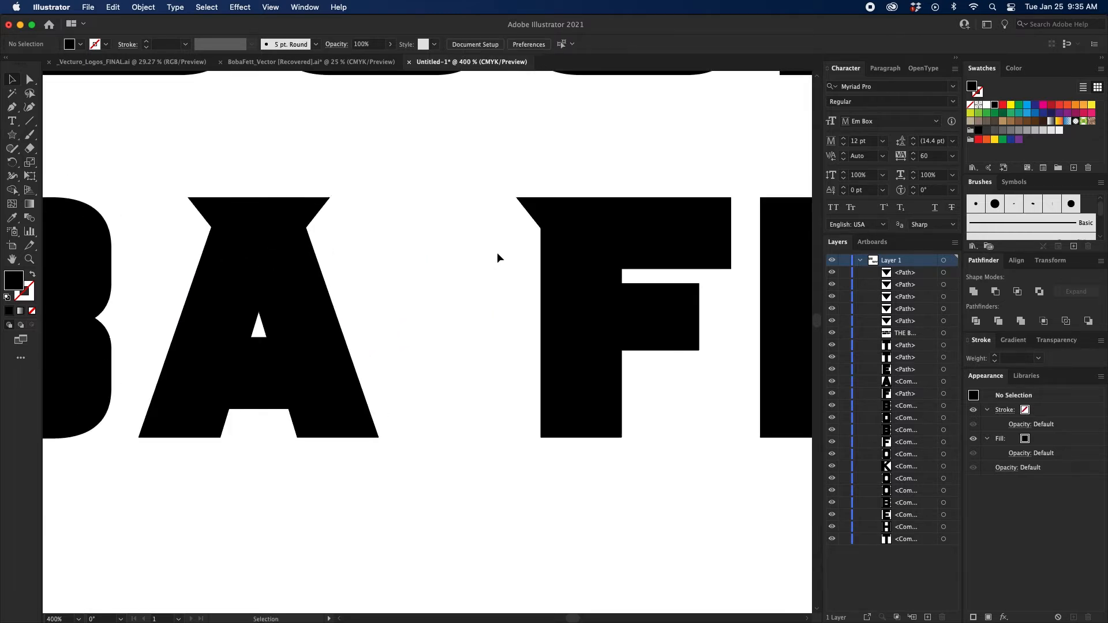
{"action": "left_click", "coordinate": [533, 206]}
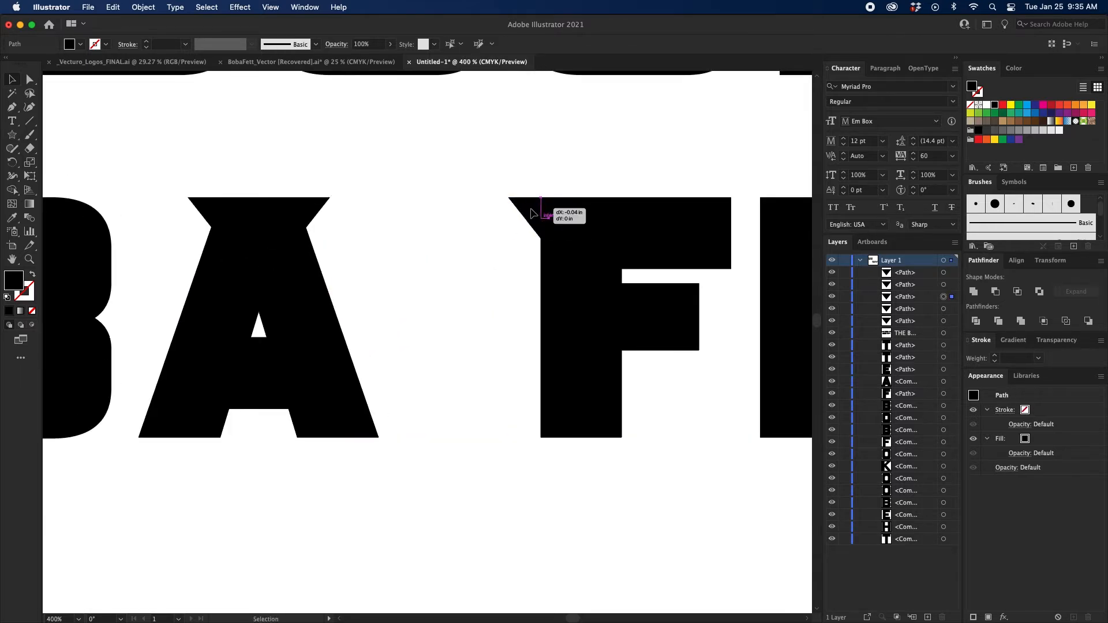
Group the A's two corner triangles and center them horizontally on the letter A.
{"action": "scroll", "coordinate": [583, 222], "scroll_direction": "left", "scroll_amount": 8}
{"action": "left_click", "coordinate": [570, 217]}
{"action": "left_click", "coordinate": [474, 210], "text": "shift"}
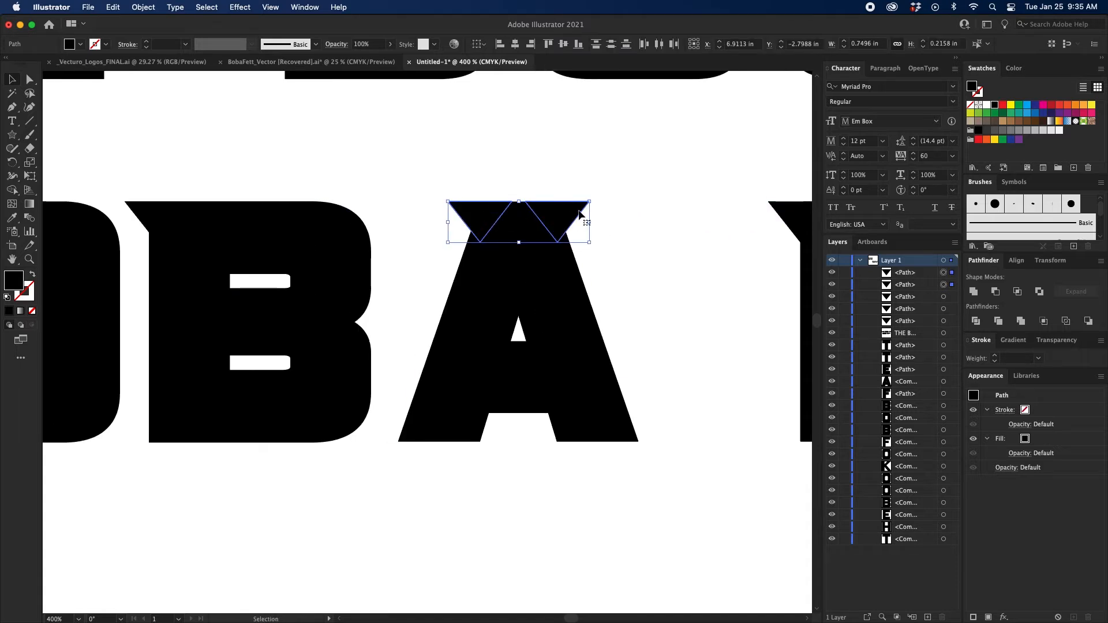
{"action": "key", "text": "super+g"}
{"action": "left_click_drag", "start_coordinate": [626, 185], "coordinate": [434, 293]}
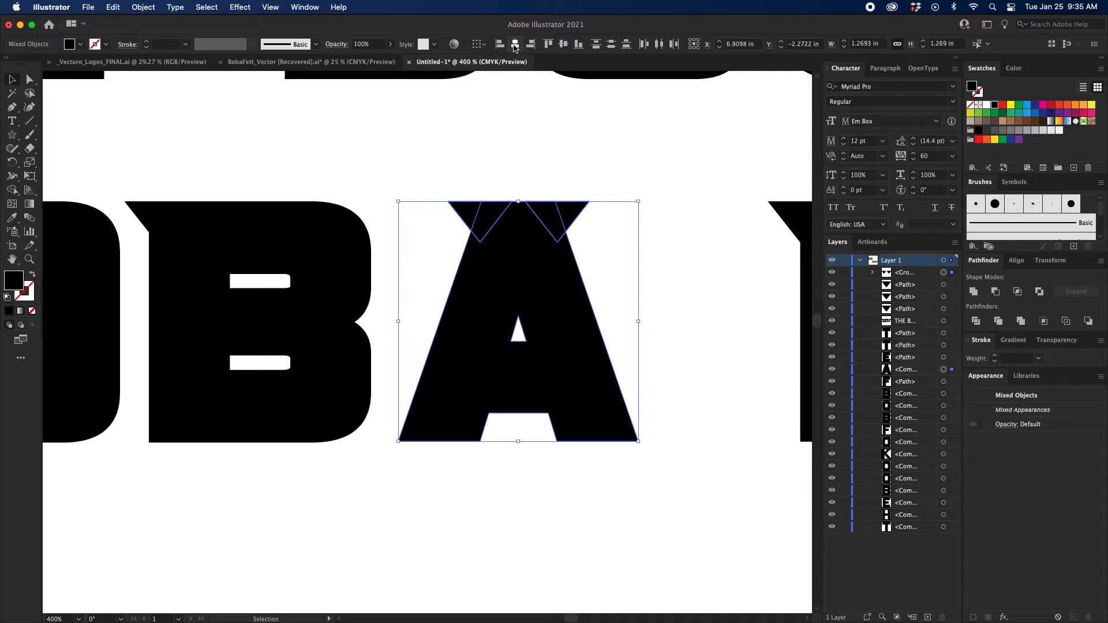
{"action": "left_click", "coordinate": [552, 123]}
Shift the corner triangles of both B's in BOBA slightly outward so they meet the thickened stem edges.
{"action": "scroll", "coordinate": [395, 197], "scroll_direction": "left", "scroll_amount": 10}
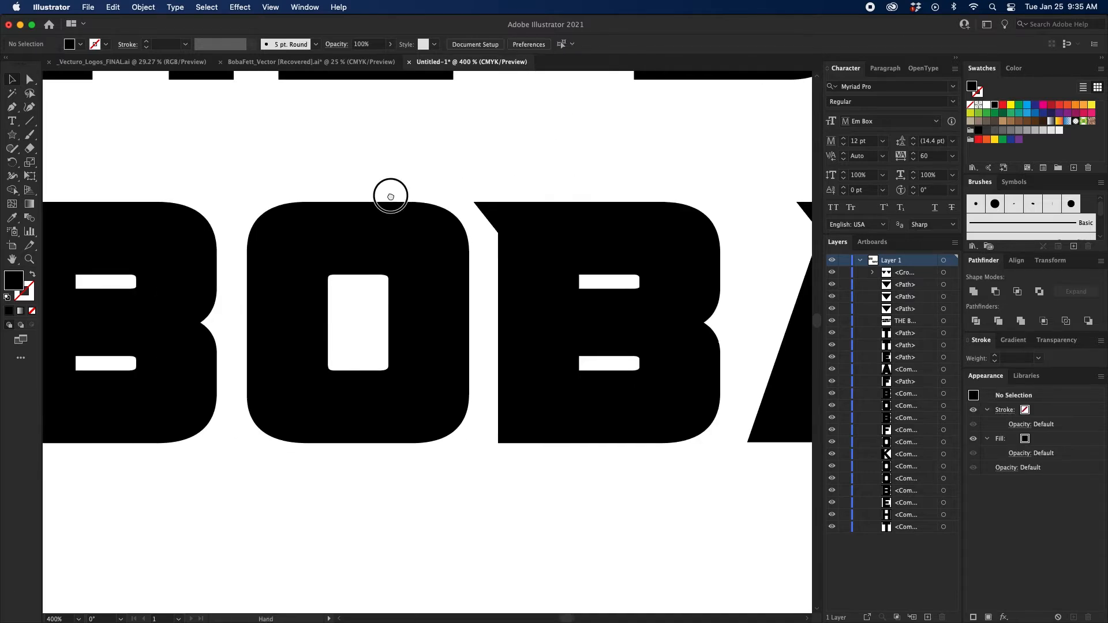
{"action": "left_click_drag", "start_coordinate": [497, 208], "coordinate": [494, 208]}
{"action": "left_click", "coordinate": [488, 180]}
{"action": "left_click_drag", "start_coordinate": [395, 180], "coordinate": [664, 167]}
{"action": "left_click_drag", "start_coordinate": [279, 206], "coordinate": [272, 204]}
{"action": "left_click", "coordinate": [364, 171]}
Duplicate the corner triangle of BOBA's first B onto the upper stem corner of the B in BOOK.
{"action": "key", "text": "super+minus"}
{"action": "key", "text": "super+minus"}
{"action": "key", "text": "super+minus"}
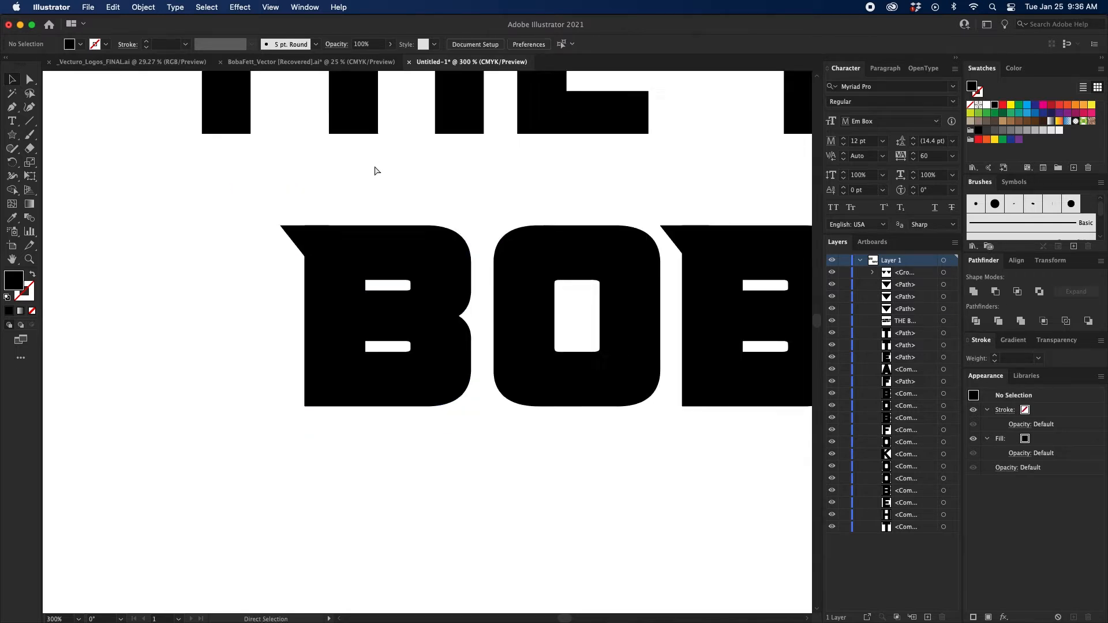
{"action": "left_click_drag", "start_coordinate": [638, 268], "coordinate": [390, 238]}
{"action": "left_click_drag", "start_coordinate": [250, 226], "coordinate": [356, 284]}
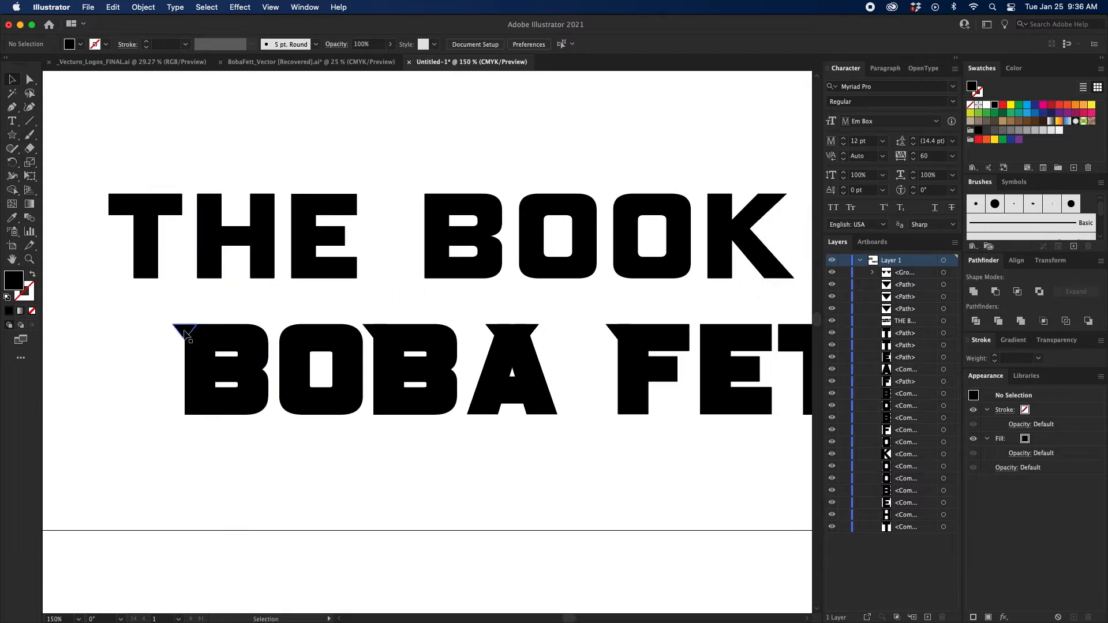
{"action": "left_click_drag", "start_coordinate": [196, 328], "coordinate": [425, 206]}
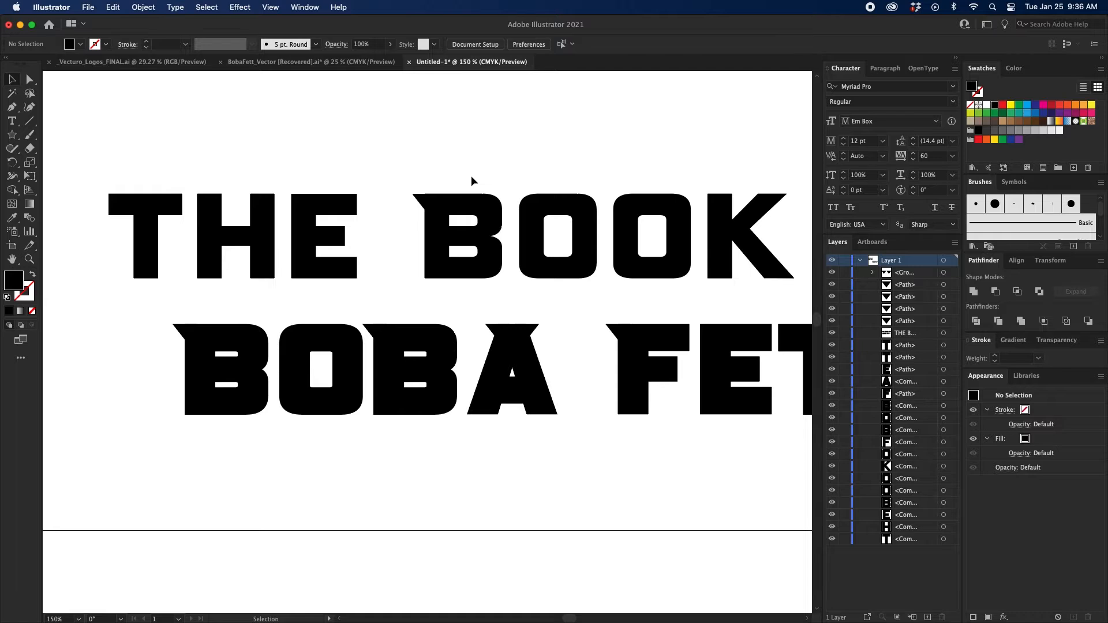
Fine-tune the copied triangle so it lines up with the top edge and stem of the B in BOOK.
{"action": "key", "text": "super+equal"}
{"action": "key", "text": "super+equal"}
{"action": "key", "text": "super+equal"}
{"action": "left_click_drag", "start_coordinate": [471, 175], "coordinate": [411, 315]}
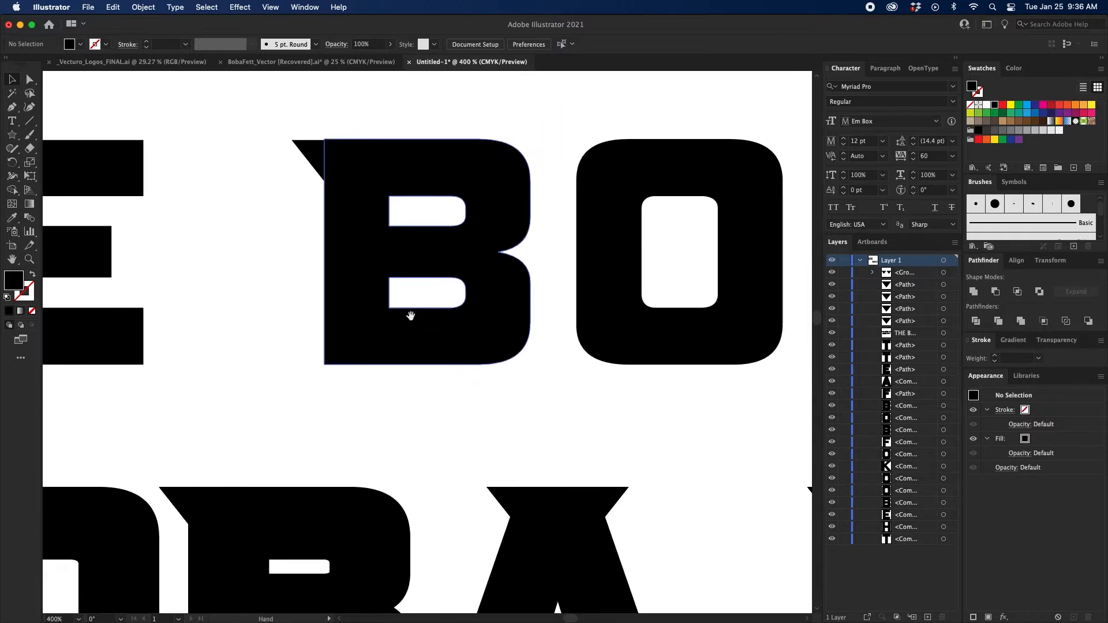
{"action": "left_click_drag", "start_coordinate": [502, 264], "coordinate": [415, 341]}
{"action": "key", "text": "super+minus"}
{"action": "key", "text": "super+equal"}
{"action": "key", "text": "super+equal"}
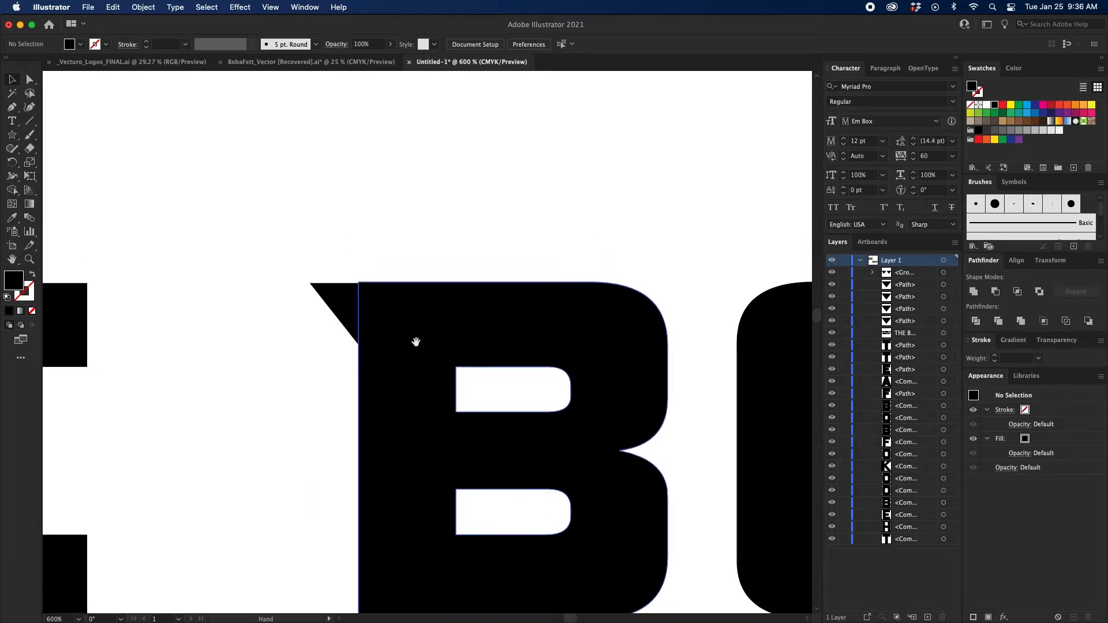
{"action": "left_click_drag", "start_coordinate": [360, 305], "coordinate": [360, 304]}
{"action": "left_click", "coordinate": [420, 249]}
Duplicate the corner triangle onto the H of THE, the K of BOOK and the F of OF.
{"action": "key", "text": "super+minus"}
{"action": "key", "text": "super+minus"}
{"action": "key", "text": "super+minus"}
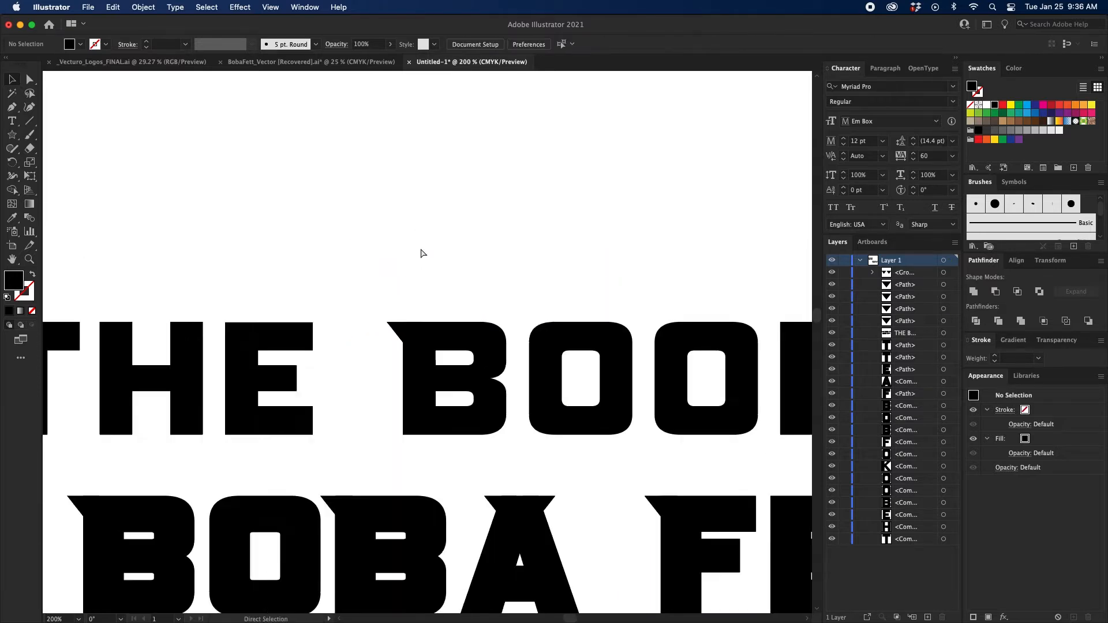
{"action": "left_click_drag", "start_coordinate": [572, 310], "coordinate": [256, 282]}
{"action": "mouse_move", "coordinate": [415, 287]}
{"action": "left_mouse_down"}
{"action": "mouse_move", "coordinate": [275, 290]}
{"action": "mouse_move", "coordinate": [499, 285]}
{"action": "left_mouse_up"}
{"action": "left_click_drag", "start_coordinate": [346, 299], "coordinate": [499, 295]}
{"action": "left_click_drag", "start_coordinate": [361, 305], "coordinate": [296, 292]}
{"action": "left_click_drag", "start_coordinate": [508, 272], "coordinate": [483, 296]}
{"action": "left_click", "coordinate": [617, 247]}
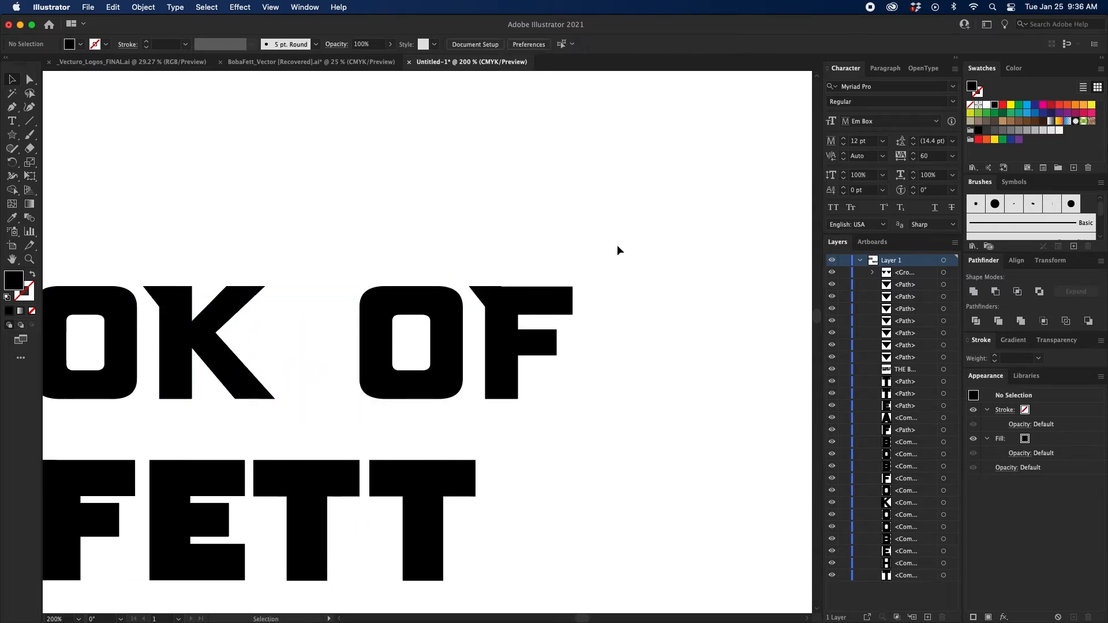
Unite the THE BOOK OF letters with their triangles and ungroup the result into separate letters.
{"action": "key", "text": "super+minus"}
{"action": "key", "text": "super+minus"}
{"action": "left_click_drag", "start_coordinate": [419, 252], "coordinate": [654, 237]}
{"action": "left_click_drag", "start_coordinate": [778, 266], "coordinate": [128, 349]}
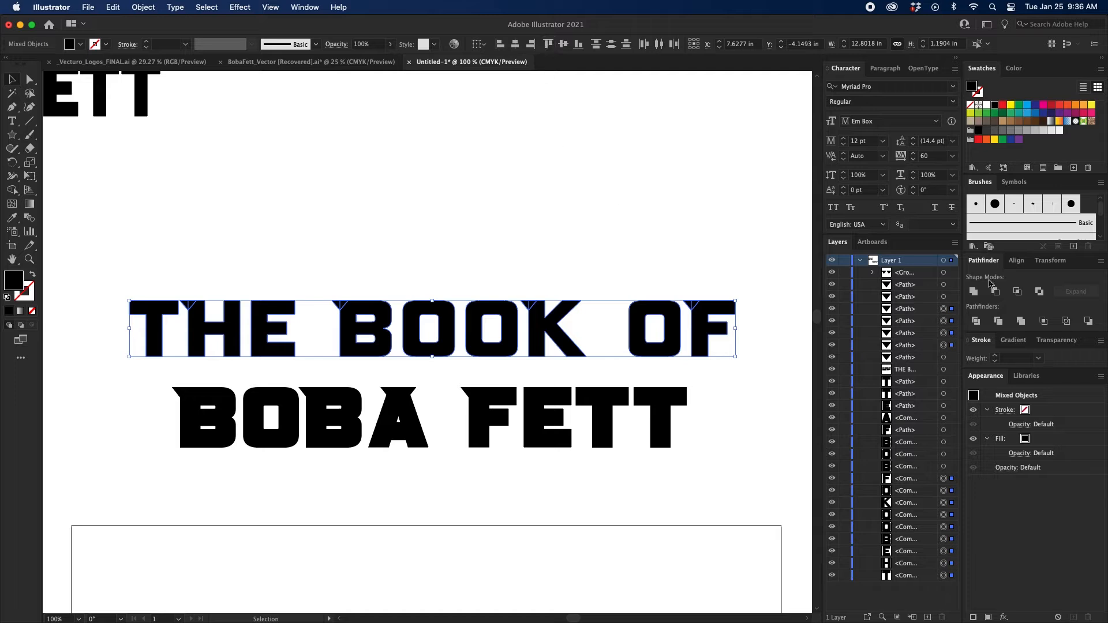
{"action": "left_click", "coordinate": [973, 292]}
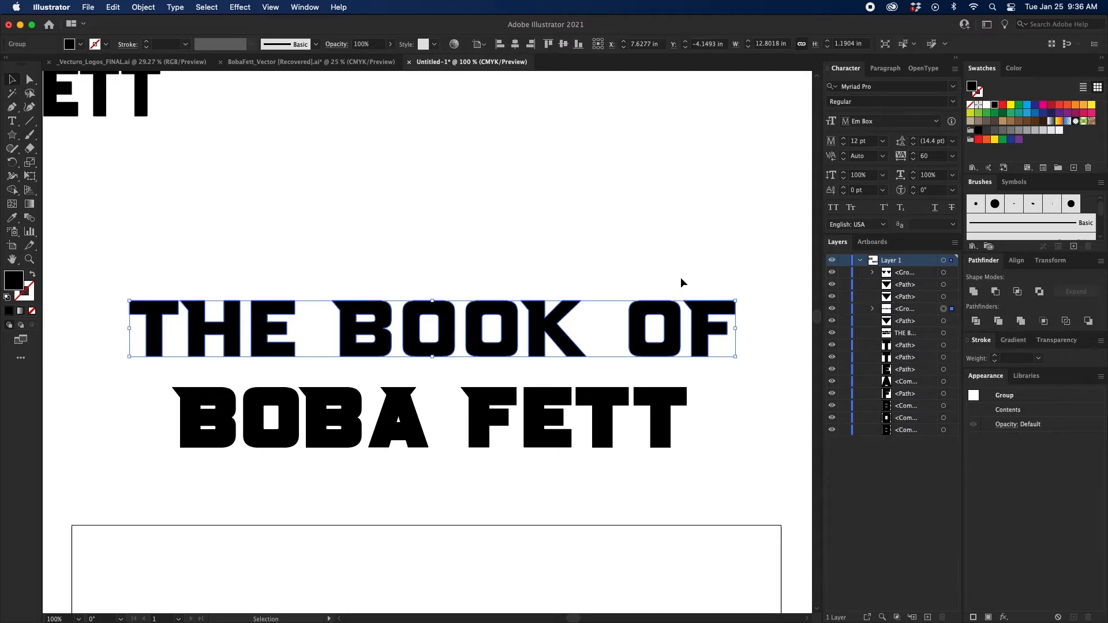
{"action": "right_click", "coordinate": [695, 321]}
{"action": "left_click", "coordinate": [727, 403]}
Nudge the word OF closer to BOOK to tighten the word spacing.
{"action": "left_click_drag", "start_coordinate": [772, 269], "coordinate": [635, 348]}
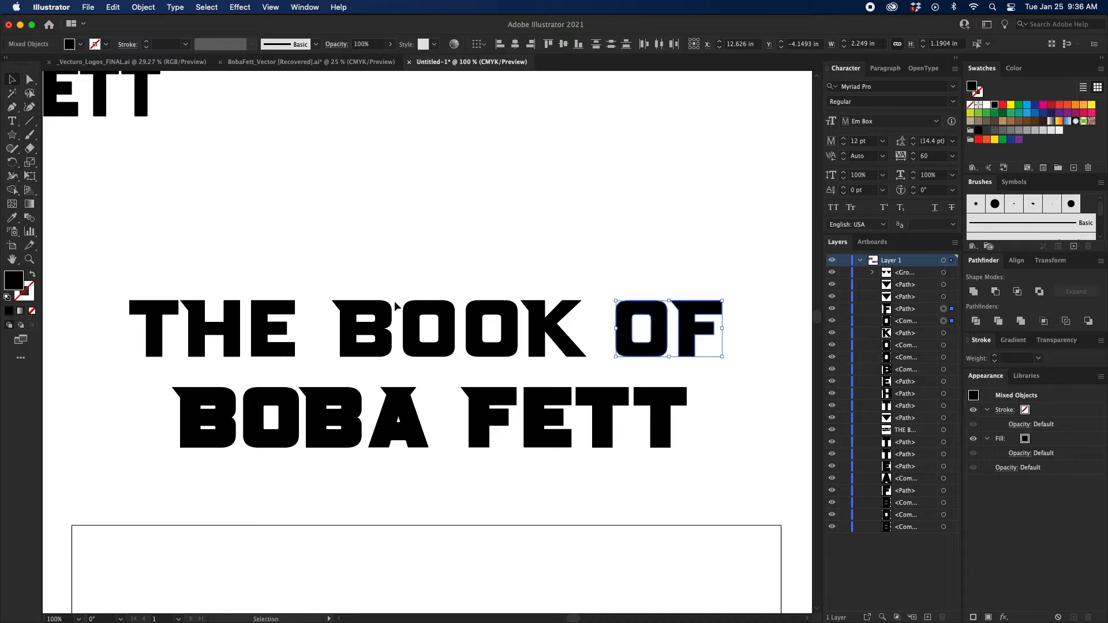
{"action": "key", "text": "Left"}
{"action": "key", "text": "Left"}
{"action": "key", "text": "Left"}
{"action": "key", "text": "Left"}
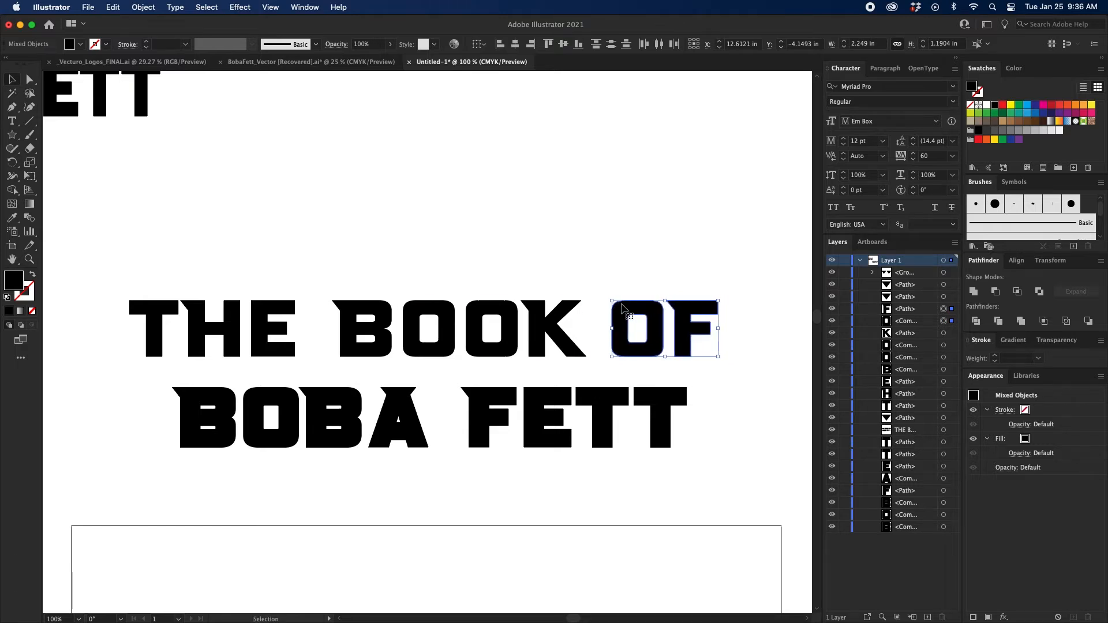
{"action": "left_click", "coordinate": [754, 270]}
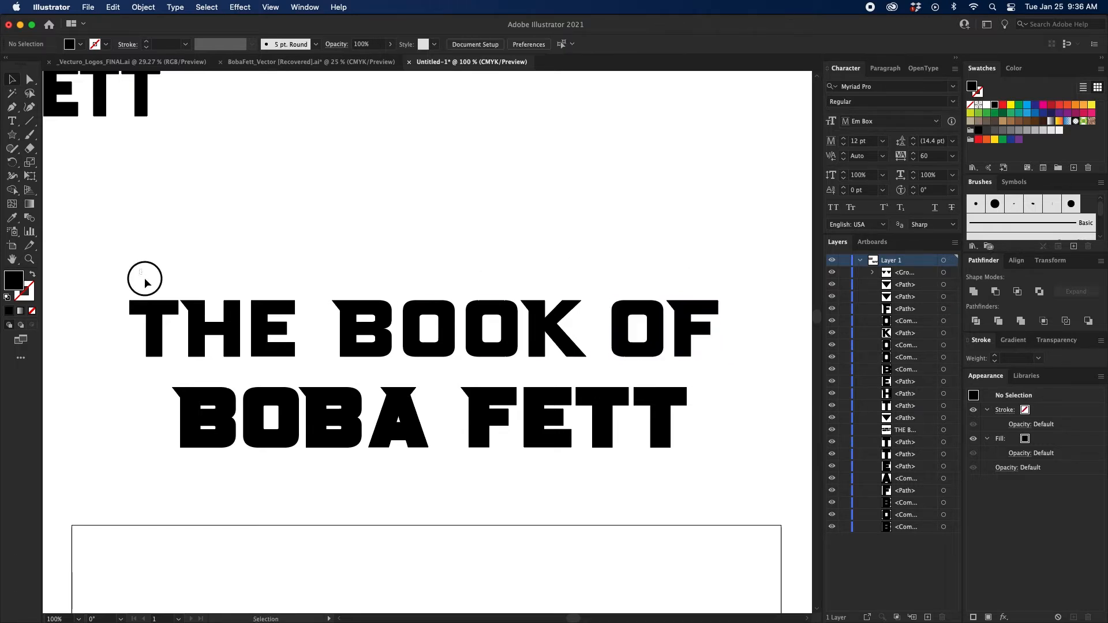
Nudge the word THE closer to BOOK and group the whole THE BOOK OF line.
{"action": "left_click_drag", "start_coordinate": [144, 281], "coordinate": [257, 330]}
{"action": "key", "text": "shift+Right"}
{"action": "key", "text": "shift+Right"}
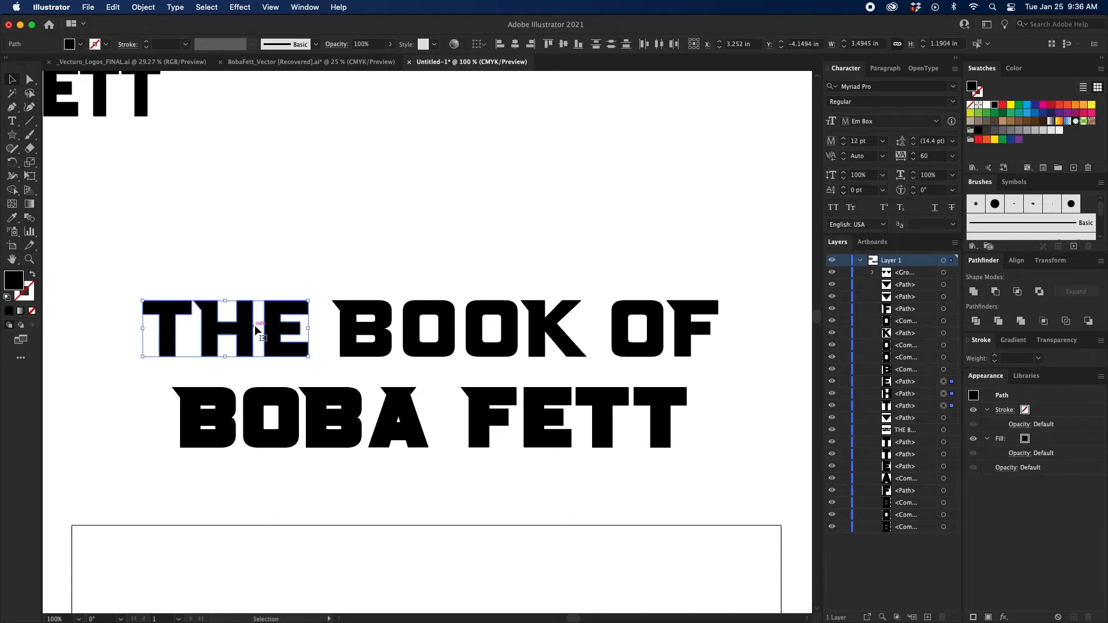
{"action": "key", "text": "Left"}
{"action": "key", "text": "Left"}
{"action": "key", "text": "Left"}
{"action": "key", "text": "Left"}
{"action": "key", "text": "Left"}
{"action": "key", "text": "Left"}
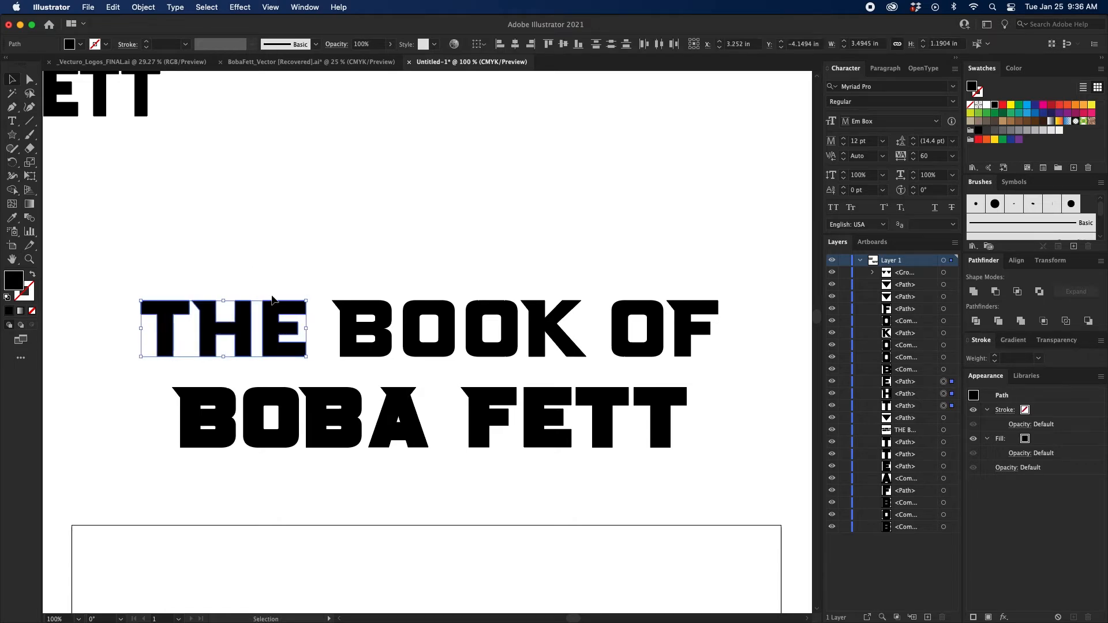
{"action": "left_click_drag", "start_coordinate": [97, 260], "coordinate": [761, 355]}
{"action": "key", "text": "super+g"}
Unite the BOBA FETT letters with their triangles, ungroup them into separate letters, and deselect.
{"action": "scroll", "coordinate": [760, 348], "scroll_direction": "down", "scroll_amount": 5}
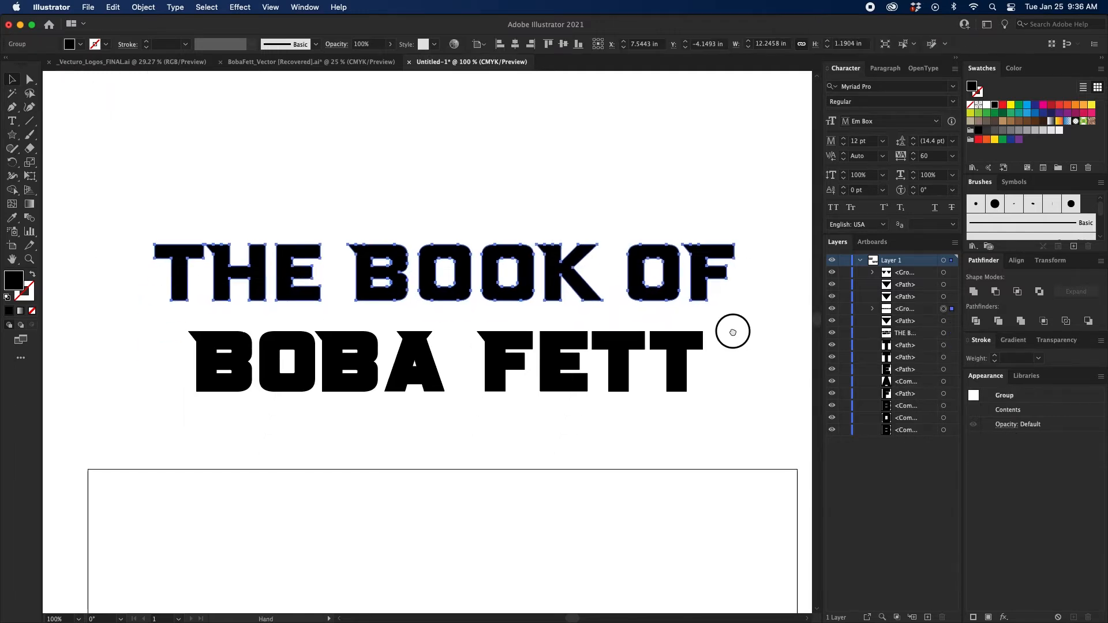
{"action": "scroll", "coordinate": [501, 379], "scroll_direction": "up", "scroll_amount": 5}
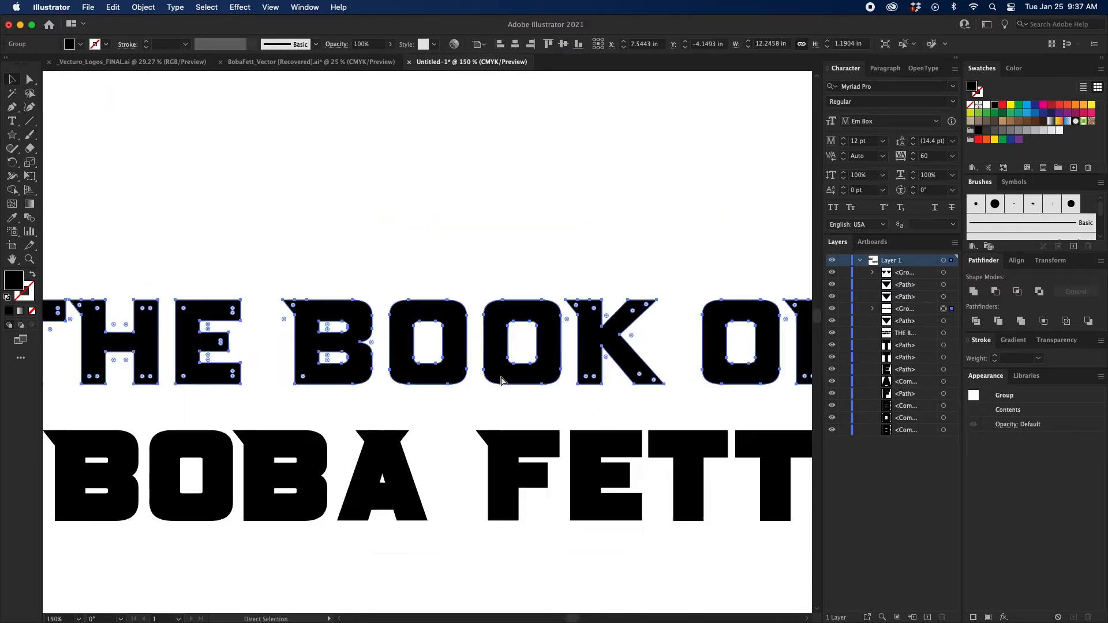
{"action": "scroll", "coordinate": [502, 233], "scroll_direction": "down", "scroll_amount": 2}
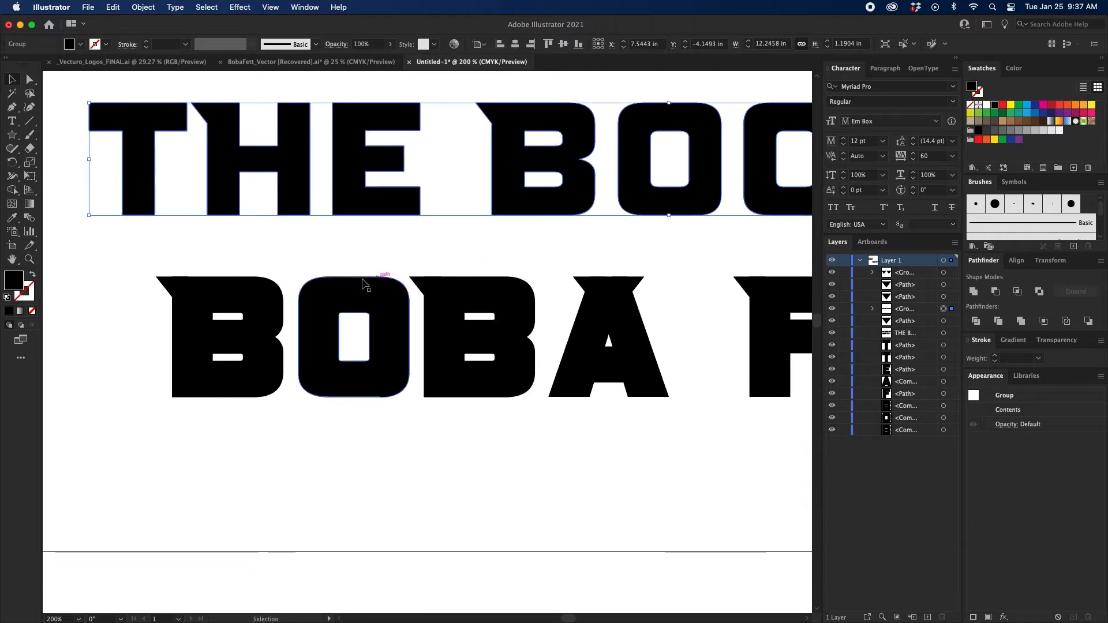
{"action": "scroll", "coordinate": [388, 329], "scroll_direction": "down", "scroll_amount": 5}
{"action": "scroll", "coordinate": [508, 313], "scroll_direction": "down", "scroll_amount": 3}
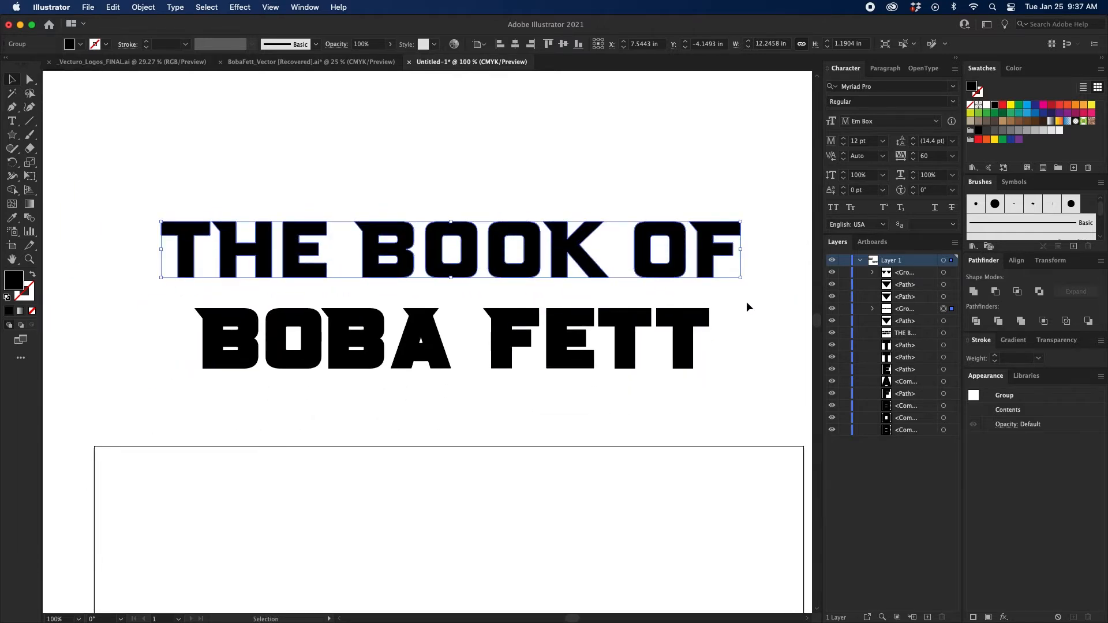
{"action": "left_click_drag", "start_coordinate": [748, 306], "coordinate": [148, 384]}
{"action": "left_click", "coordinate": [974, 293]}
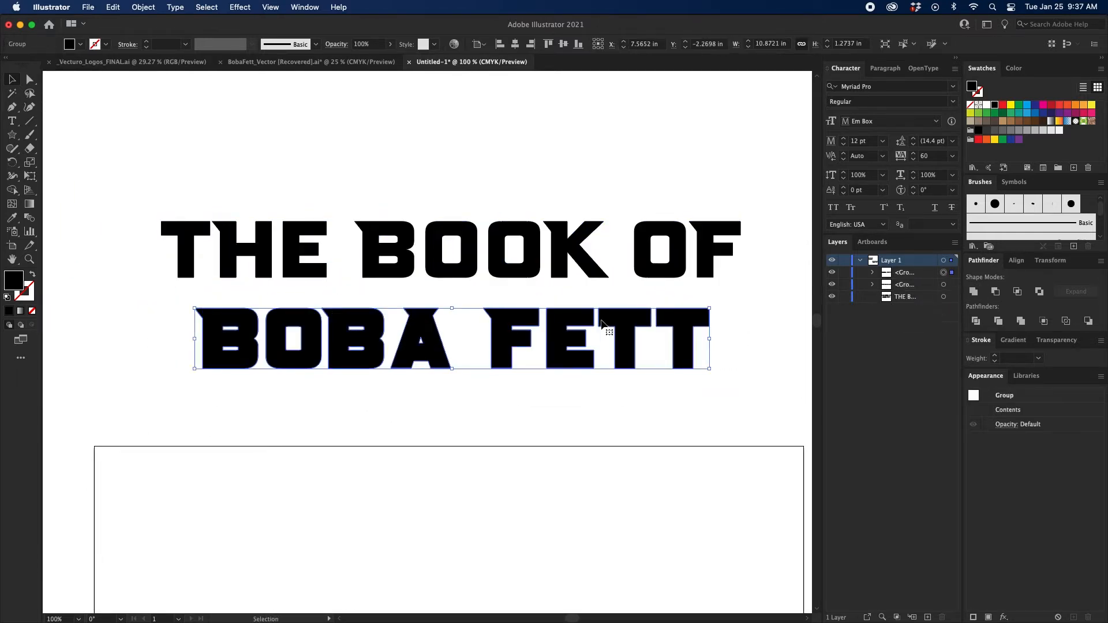
{"action": "right_click", "coordinate": [575, 323]}
{"action": "left_click", "coordinate": [596, 430]}
{"action": "left_click", "coordinate": [334, 416]}
{"action": "left_click_drag", "start_coordinate": [324, 414], "coordinate": [722, 323]}
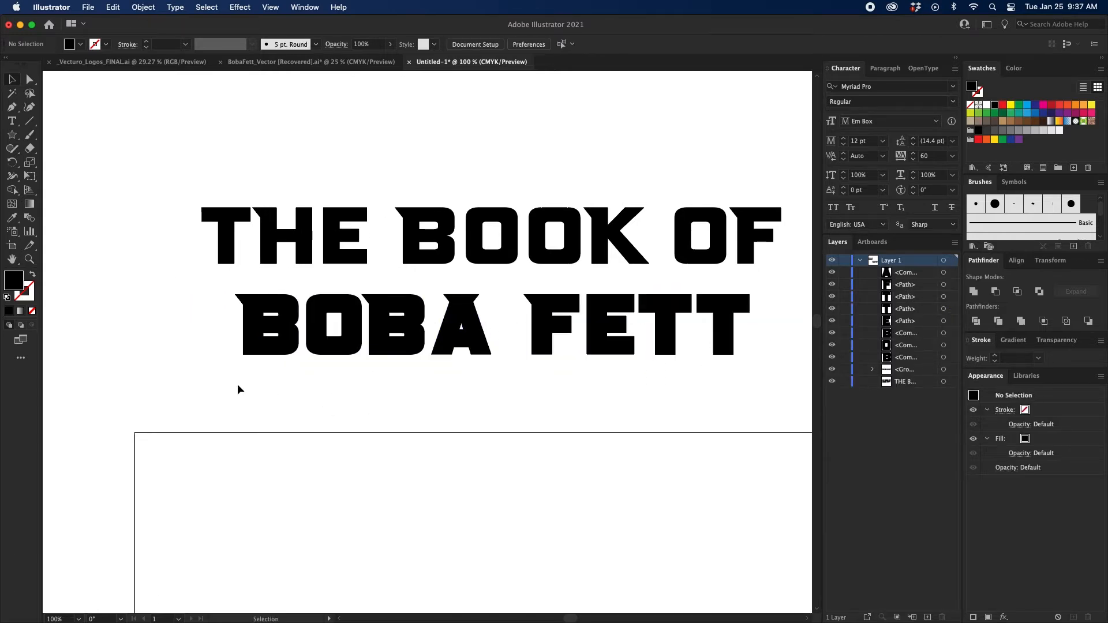
Nudge BOBA's first B toward the O, and the B and O together toward the second B.
{"action": "left_click_drag", "start_coordinate": [237, 383], "coordinate": [289, 328]}
{"action": "key", "text": "Right"}
{"action": "key", "text": "Right"}
{"action": "key", "text": "Right"}
{"action": "key", "text": "Right"}
{"action": "key", "text": "Right"}
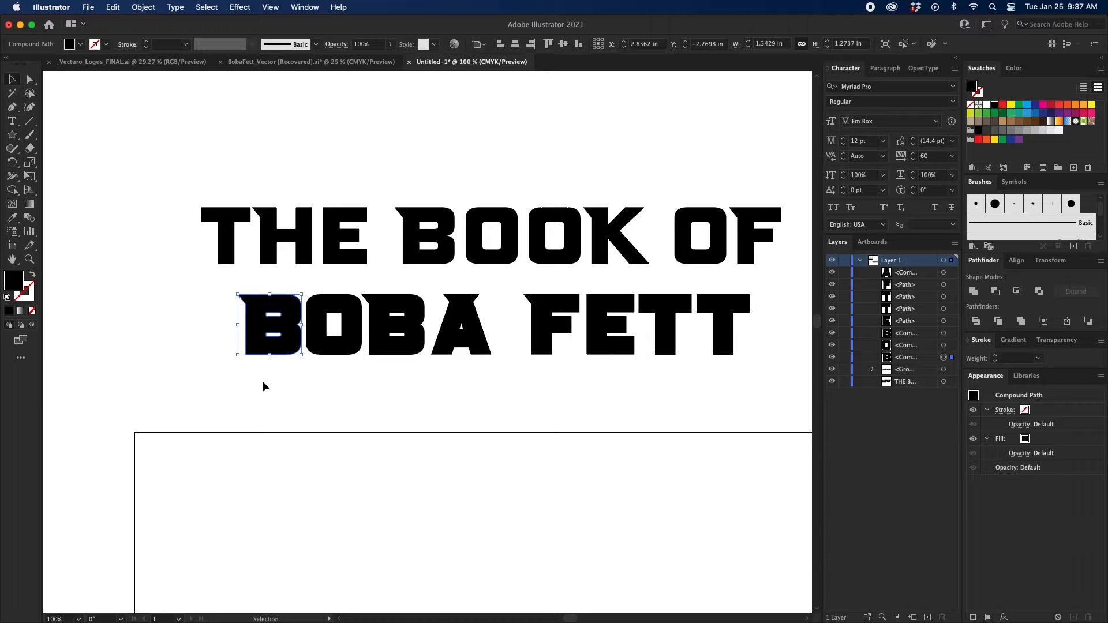
{"action": "left_click_drag", "start_coordinate": [262, 381], "coordinate": [338, 326]}
Nudge the letters BOB toward the A, and the whole word BOBA closer to FETT.
{"action": "key", "text": "Right"}
{"action": "key", "text": "Right"}
{"action": "key", "text": "Right"}
{"action": "left_click", "coordinate": [269, 391]}
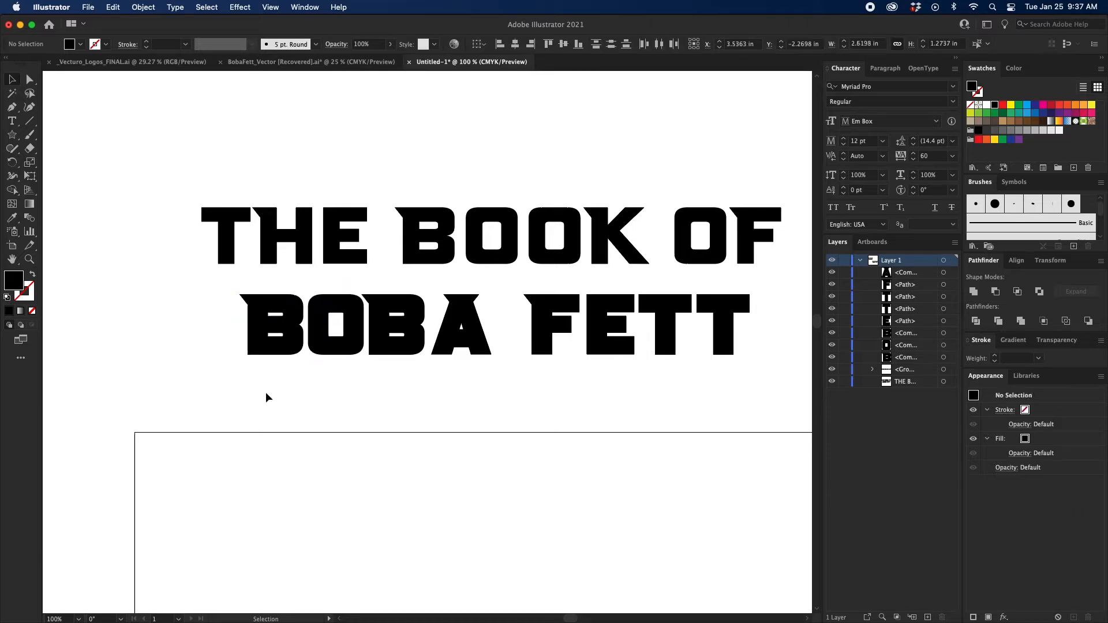
{"action": "left_click_drag", "start_coordinate": [233, 386], "coordinate": [394, 324]}
{"action": "key", "text": "Right"}
{"action": "key", "text": "Right"}
{"action": "key", "text": "Right"}
{"action": "key", "text": "Right"}
{"action": "key", "text": "Right"}
{"action": "key", "text": "Right"}
{"action": "key", "text": "Right"}
{"action": "key", "text": "Right"}
{"action": "key", "text": "Right"}
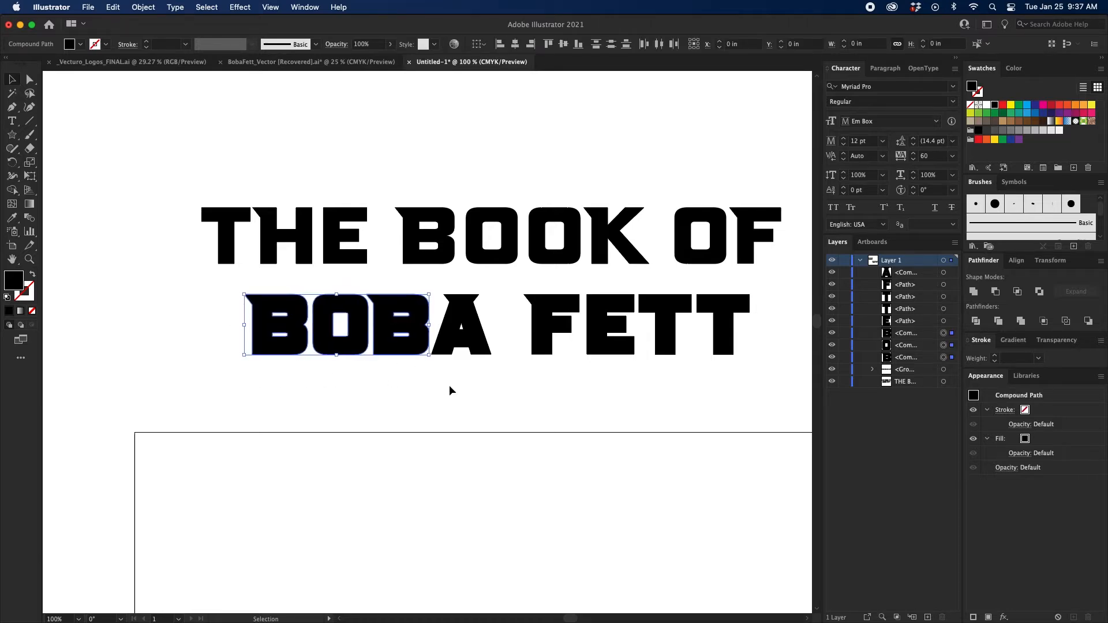
{"action": "left_click_drag", "start_coordinate": [247, 386], "coordinate": [450, 312]}
{"action": "key", "text": "Right"}
{"action": "key", "text": "Right"}
{"action": "key", "text": "Right"}
{"action": "key", "text": "Right"}
{"action": "left_click", "coordinate": [573, 383]}
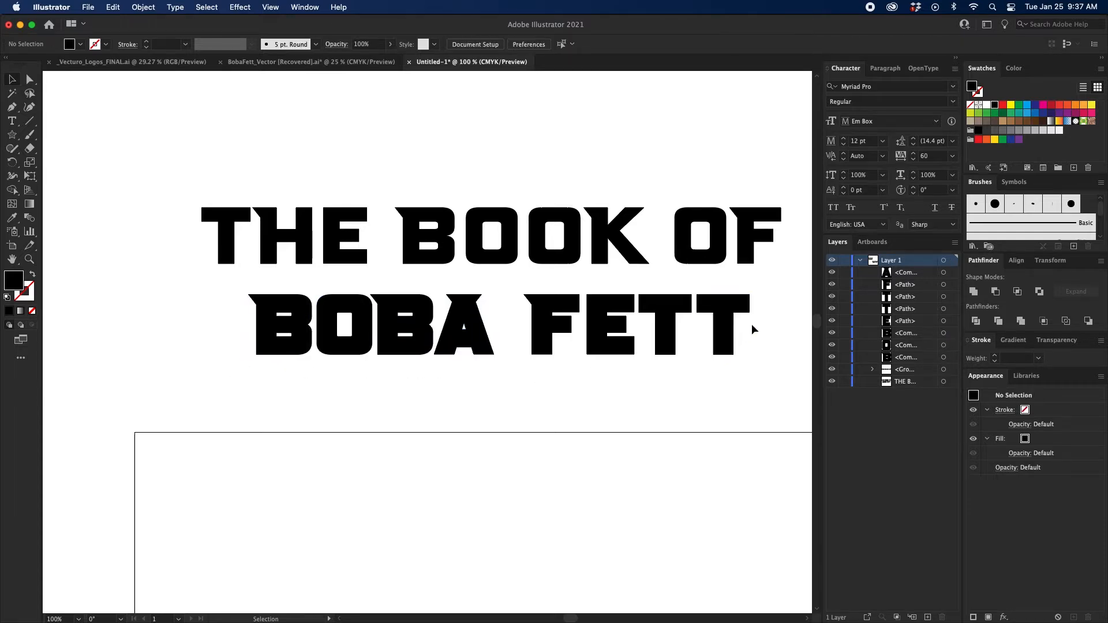
Nudge the letters of FETT closer together so the E and both T's join along their top bars.
{"action": "left_click_drag", "start_coordinate": [775, 293], "coordinate": [729, 369]}
{"action": "key", "text": "Left"}
{"action": "key", "text": "Left"}
{"action": "key", "text": "Left"}
{"action": "key", "text": "Left"}
{"action": "key", "text": "Left"}
{"action": "key", "text": "Left"}
{"action": "key", "text": "Left"}
{"action": "key", "text": "Left"}
{"action": "key", "text": "Left"}
{"action": "key", "text": "Left"}
{"action": "key", "text": "Left"}
{"action": "key", "text": "Left"}
{"action": "key", "text": "Left"}
{"action": "key", "text": "Left"}
{"action": "key", "text": "Left"}
{"action": "key", "text": "Left"}
{"action": "key", "text": "Left"}
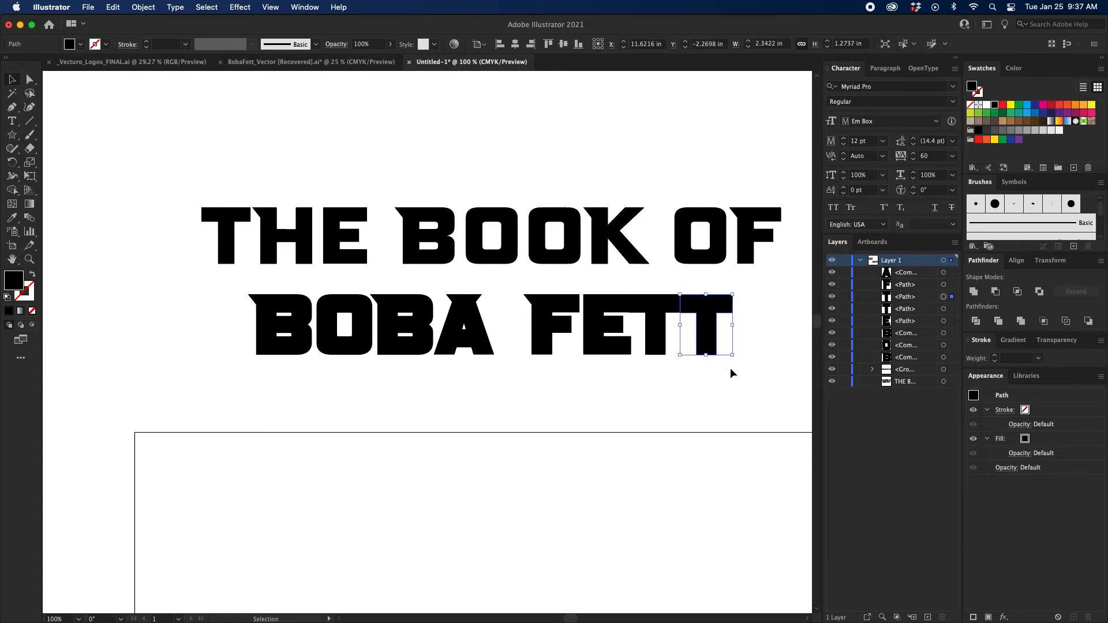
{"action": "key", "text": "Left"}
{"action": "key", "text": "Left"}
{"action": "left_click", "coordinate": [640, 407]}
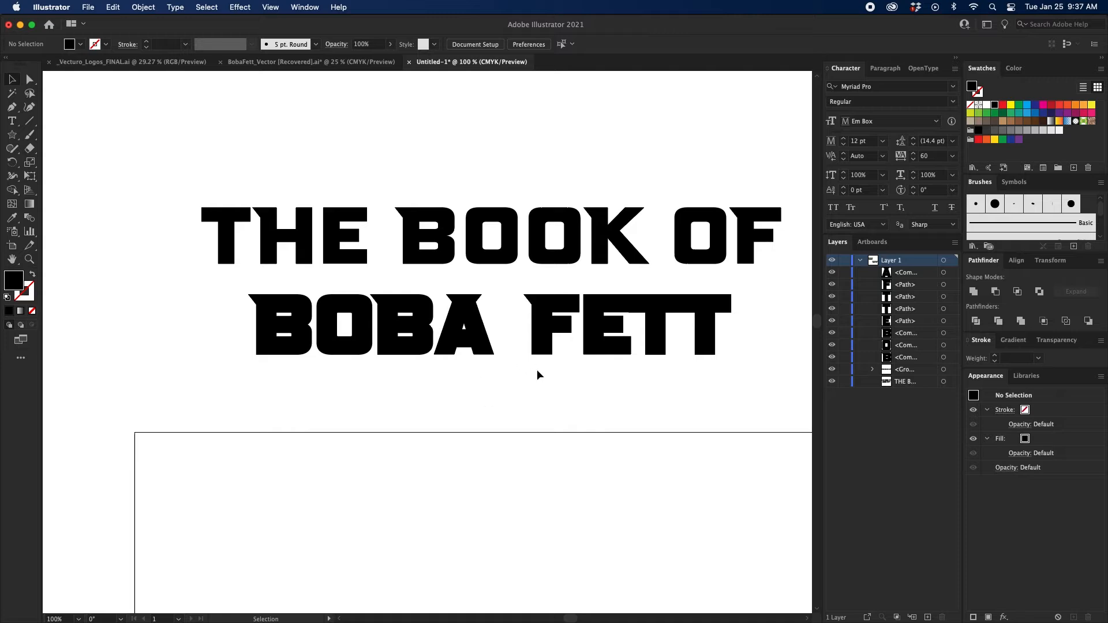
Unite the FETT letters into one group and the BOBA letters into another.
{"action": "left_click_drag", "start_coordinate": [520, 376], "coordinate": [770, 282]}
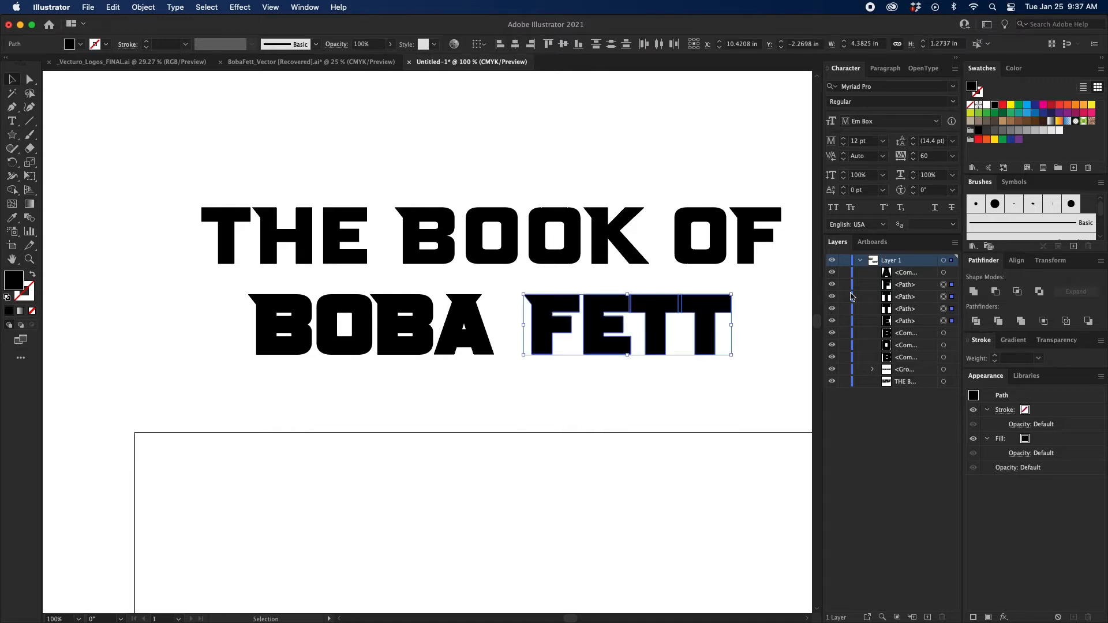
{"action": "left_click", "coordinate": [979, 295]}
{"action": "left_click_drag", "start_coordinate": [230, 378], "coordinate": [407, 323]}
{"action": "left_click", "coordinate": [972, 291]}
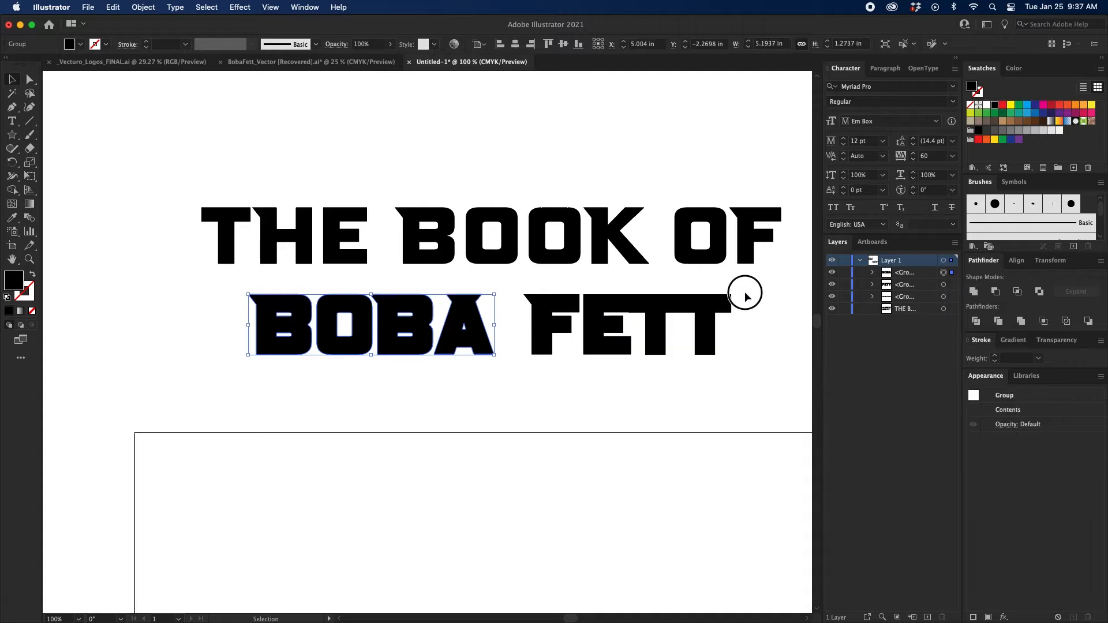
Align the anchor points along the underside of the bar joining the E and T in FETT.
{"action": "left_click", "coordinate": [745, 292]}
{"action": "key", "text": "z"}
{"action": "left_click_drag", "start_coordinate": [754, 277], "coordinate": [442, 353]}
{"action": "left_click_drag", "start_coordinate": [619, 277], "coordinate": [492, 330]}
{"action": "key", "text": "a"}
{"action": "left_click_drag", "start_coordinate": [272, 333], "coordinate": [216, 315]}
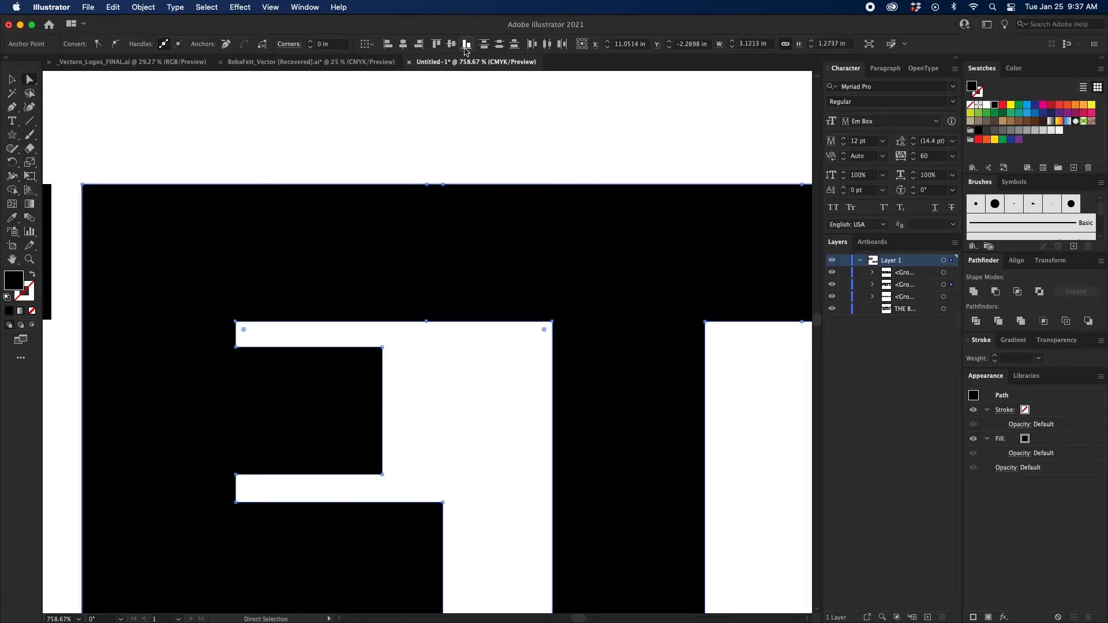
{"action": "left_click", "coordinate": [463, 129]}
{"action": "key", "text": "super+minus"}
{"action": "key", "text": "super+minus"}
{"action": "key", "text": "super+minus"}
{"action": "key", "text": "super+minus"}
{"action": "key", "text": "super+minus"}
{"action": "key", "text": "super+minus"}
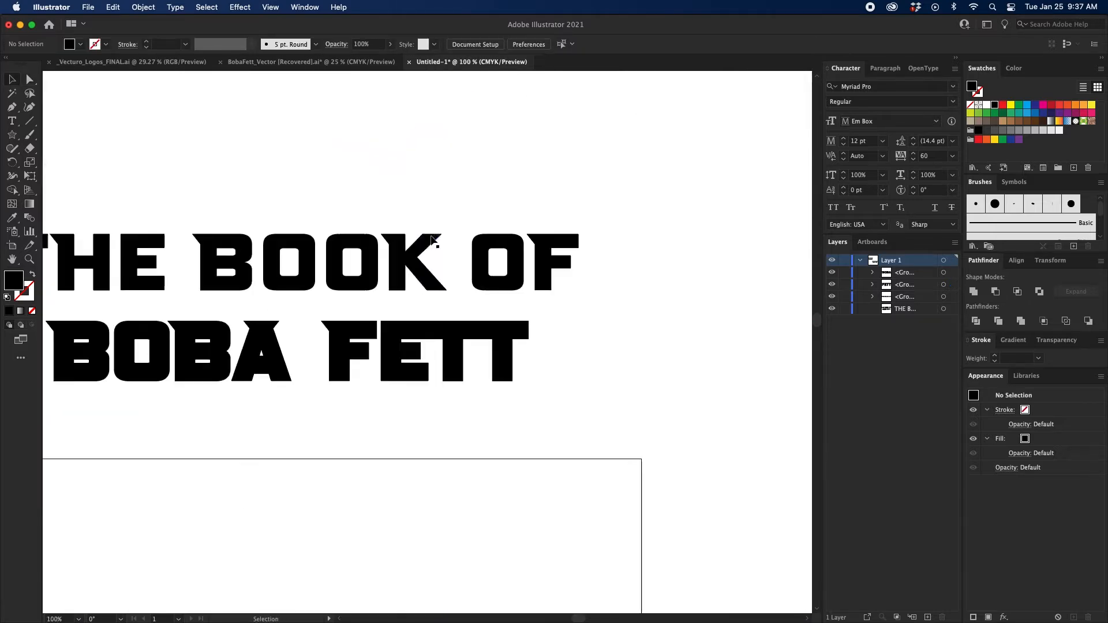
Place FETT beneath BOBA and align the left edges of the two words.
{"action": "key", "text": "v"}
{"action": "left_click", "coordinate": [559, 229]}
{"action": "left_click_drag", "start_coordinate": [559, 229], "coordinate": [294, 301]}
{"action": "left_click_drag", "start_coordinate": [158, 363], "coordinate": [317, 234]}
{"action": "left_click", "coordinate": [501, 44]}
{"action": "left_click", "coordinate": [487, 285]}
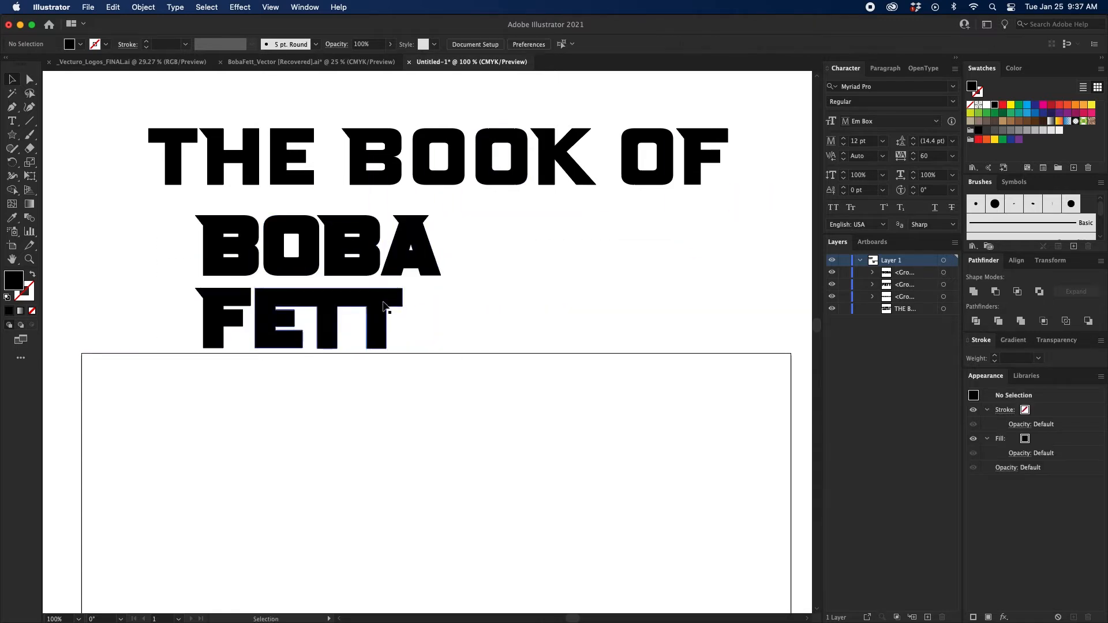
Enlarge FETT proportionally to match the width of BOBA and group the two words.
{"action": "left_click", "coordinate": [391, 314]}
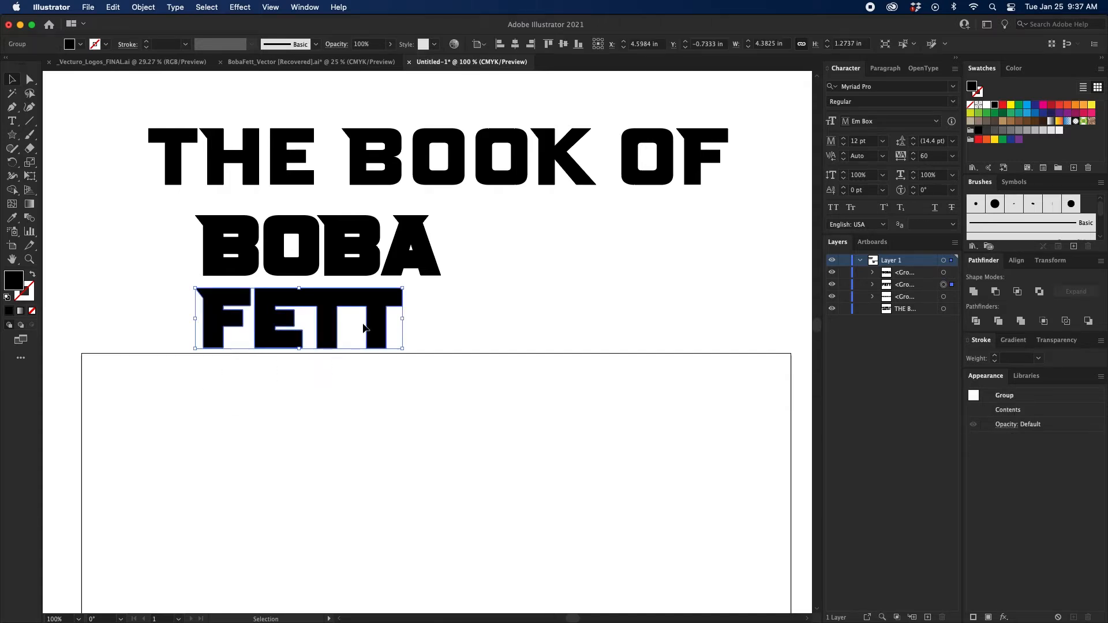
{"action": "left_click_drag", "start_coordinate": [402, 320], "coordinate": [441, 319]}
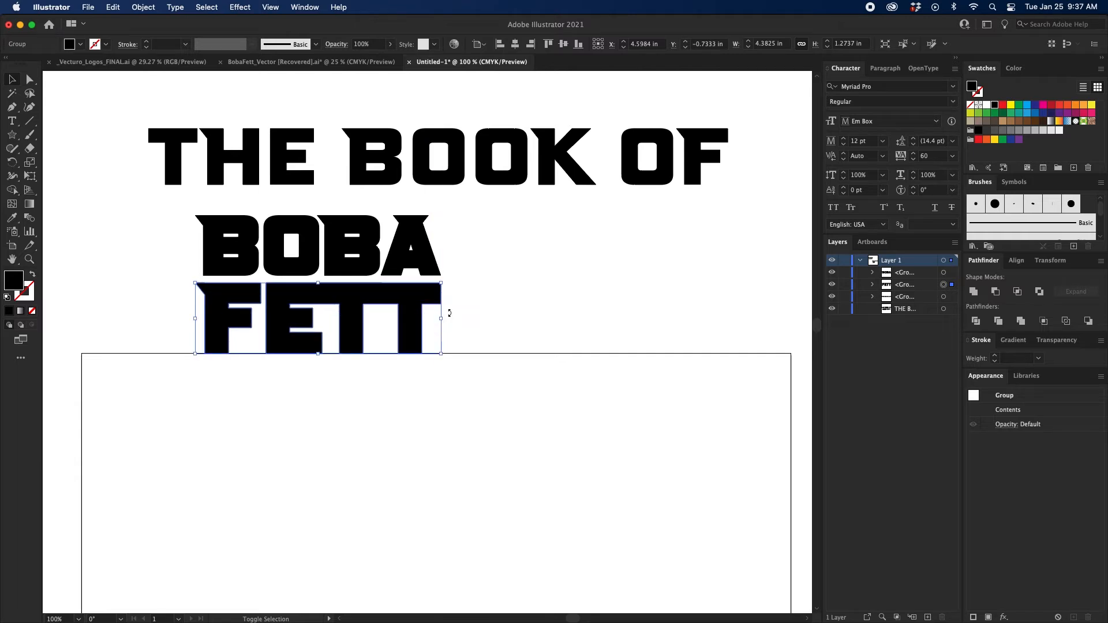
{"action": "left_click", "coordinate": [496, 259]}
{"action": "left_click_drag", "start_coordinate": [497, 258], "coordinate": [395, 262]}
{"action": "key", "text": "super+g"}
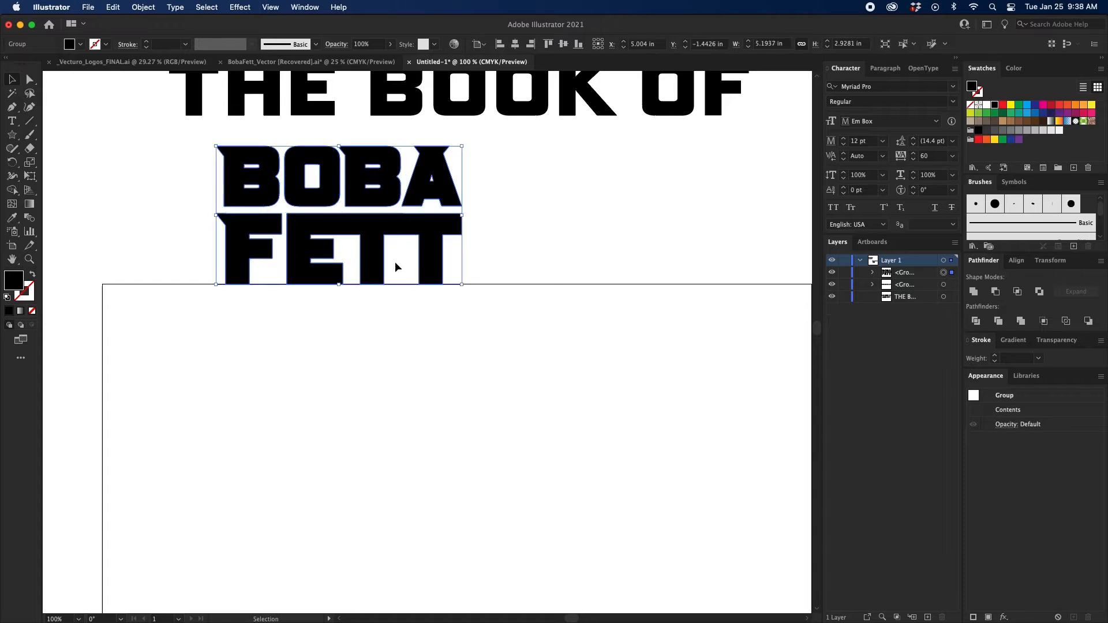
Center the BOBA FETT group horizontally and vertically on the artboard.
{"action": "left_click", "coordinate": [507, 41]}
{"action": "left_click", "coordinate": [515, 43]}
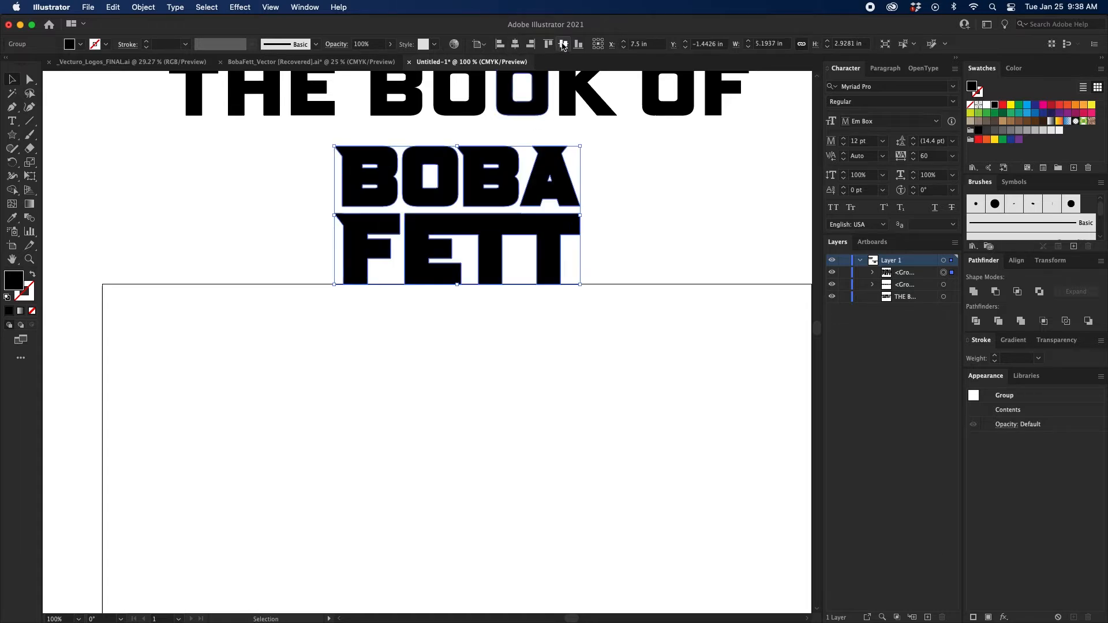
{"action": "left_click", "coordinate": [563, 44]}
{"action": "left_click_drag", "start_coordinate": [602, 395], "coordinate": [516, 152]}
{"action": "left_click_drag", "start_coordinate": [491, 356], "coordinate": [534, 262]}
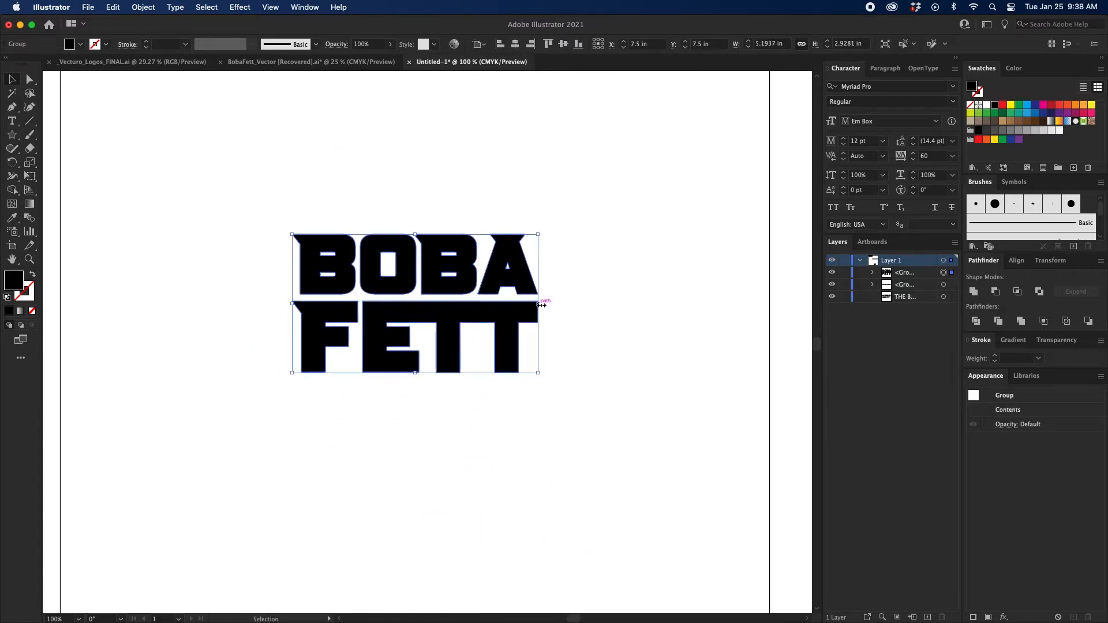
Enlarge the BOBA FETT group from its center to about 11.37 in wide and compress its height to about 6.17 in.
{"action": "left_click_drag", "start_coordinate": [538, 303], "coordinate": [684, 298]}
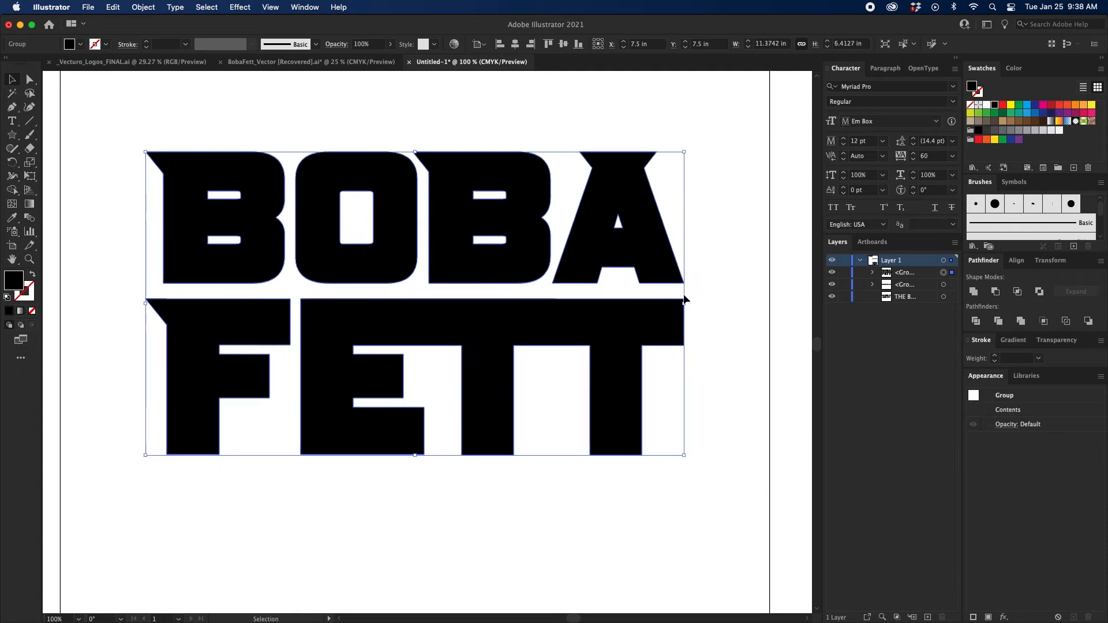
{"action": "key", "text": "super+minus"}
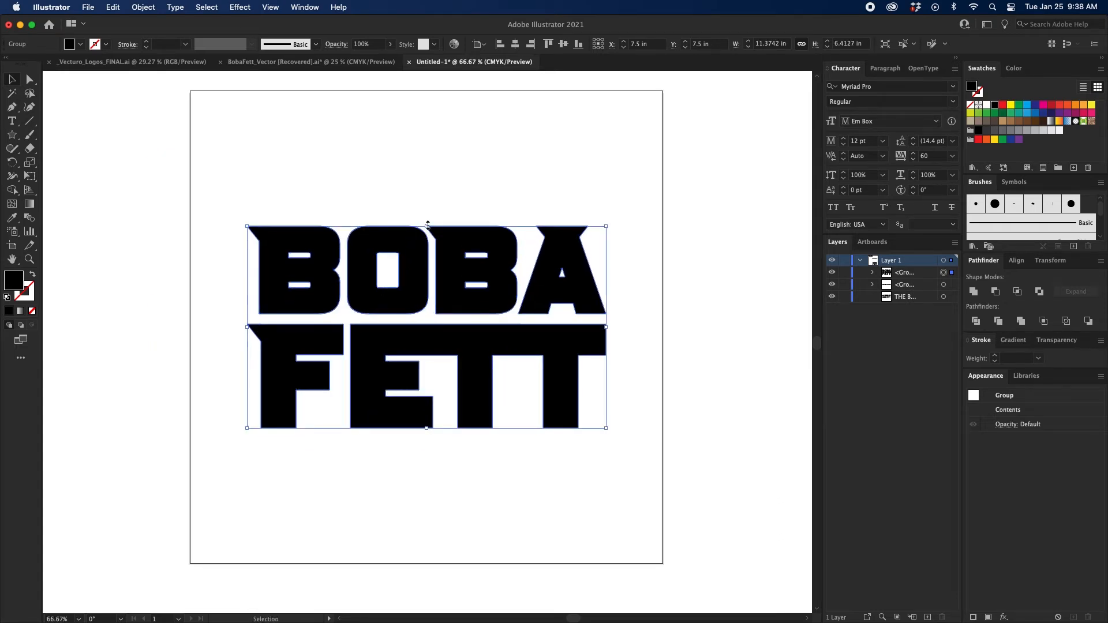
{"action": "key", "text": "shift+super+a"}
{"action": "left_click_drag", "start_coordinate": [450, 203], "coordinate": [438, 237]}
{"action": "left_click", "coordinate": [429, 311]}
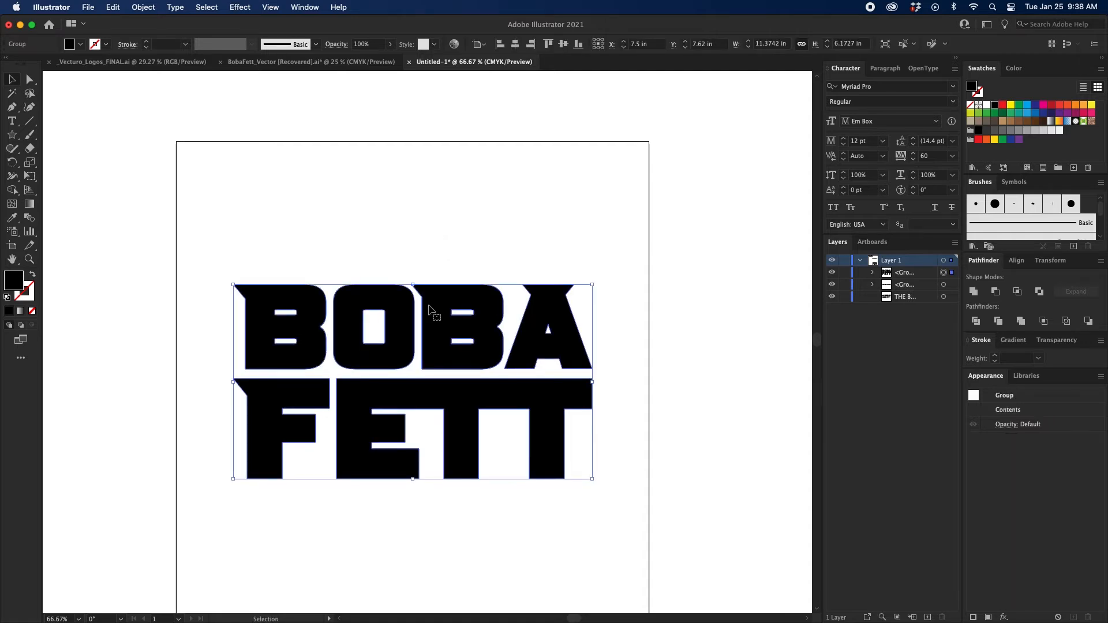
{"action": "key", "text": "shift+super+a"}
{"action": "left_click", "coordinate": [471, 292]}
Scale THE BOOK OF down to about 6.68 in wide and center it on the artboard.
{"action": "scroll", "coordinate": [477, 297], "scroll_direction": "up", "scroll_amount": 5}
{"action": "left_click", "coordinate": [464, 173]}
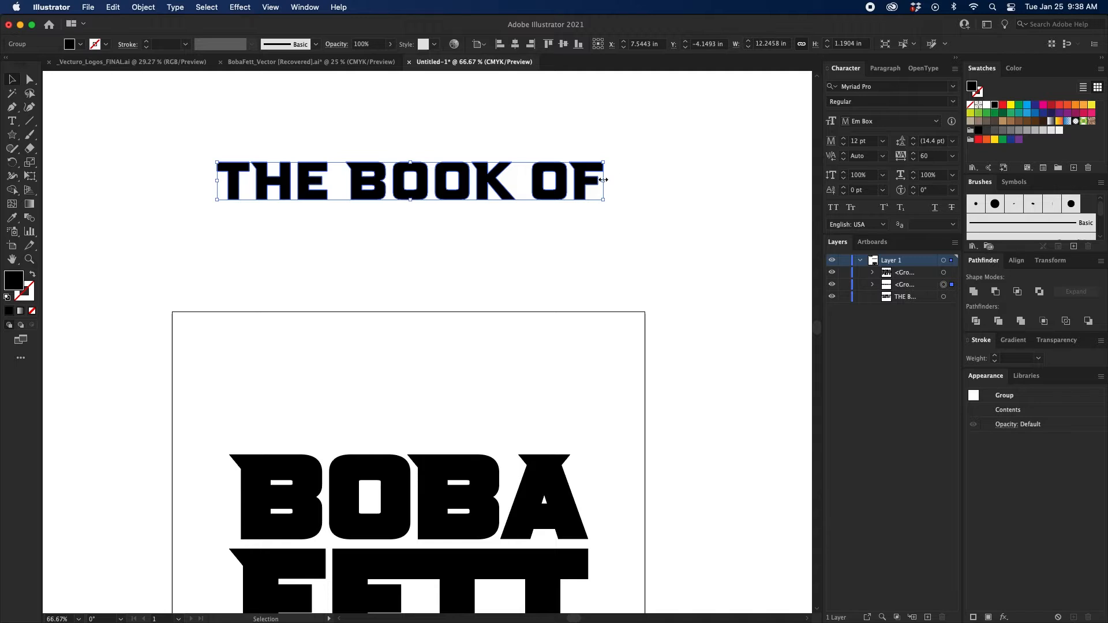
{"action": "left_click_drag", "start_coordinate": [602, 180], "coordinate": [516, 182]}
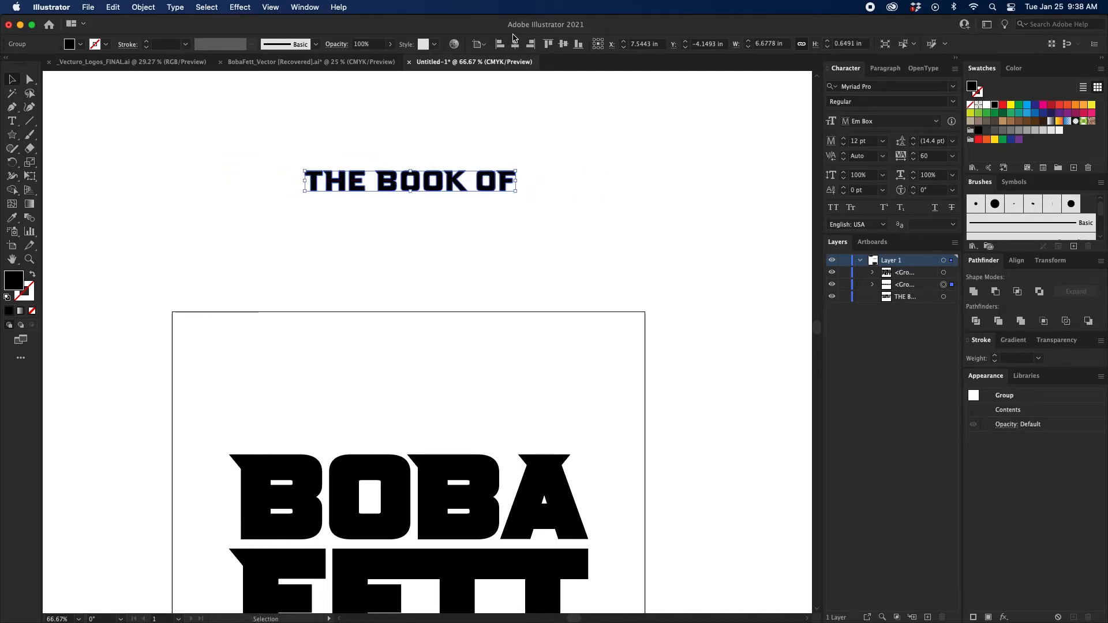
{"action": "left_click", "coordinate": [515, 44]}
{"action": "left_click", "coordinate": [563, 44]}
Move THE BOOK OF just above BOBA and enlarge it to about 8.42 in wide.
{"action": "scroll", "coordinate": [518, 408], "scroll_direction": "down", "scroll_amount": 4}
{"action": "left_click_drag", "start_coordinate": [470, 433], "coordinate": [477, 340]}
{"action": "key", "text": "super+z"}
{"action": "left_click_drag", "start_coordinate": [511, 427], "coordinate": [555, 324]}
Nudge THE BOOK OF vertically to fine-tune its gap above BOBA.
{"action": "key", "text": "Up"}
{"action": "key", "text": "Up"}
{"action": "key", "text": "shift+Up"}
{"action": "key", "text": "shift+Up"}
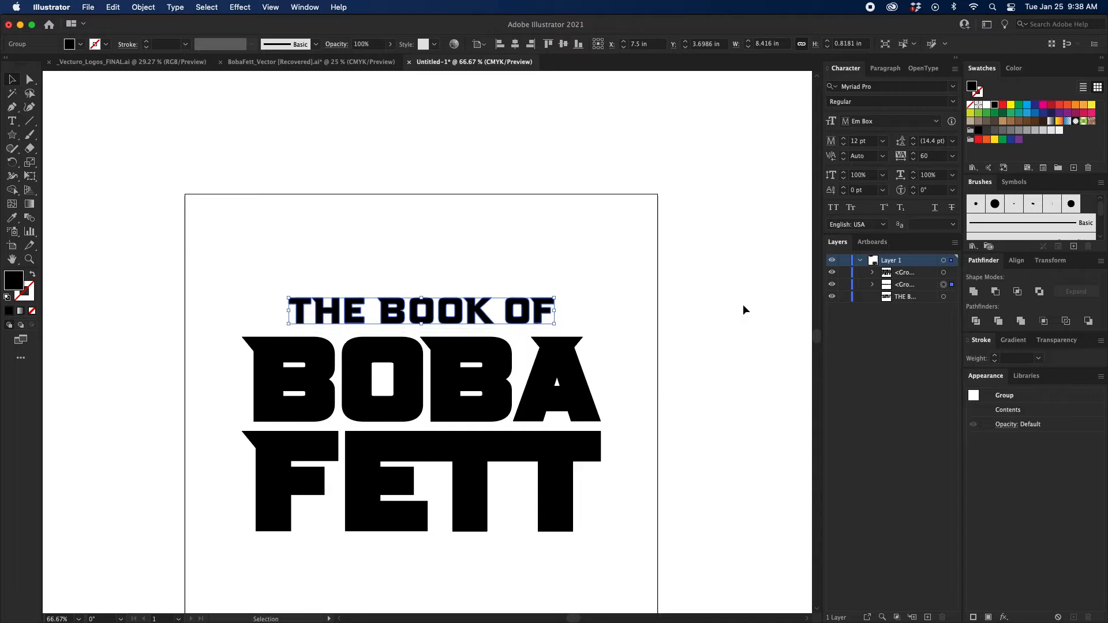
{"action": "key", "text": "Down"}
{"action": "key", "text": "Down"}
{"action": "key", "text": "Up"}
{"action": "left_click", "coordinate": [743, 306]}
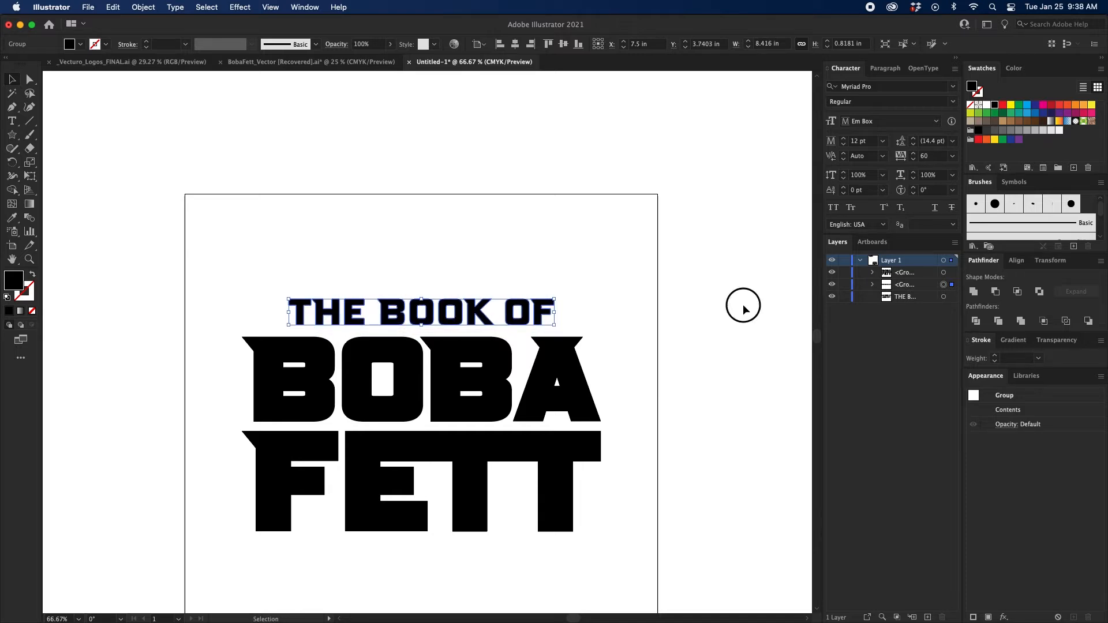
{"action": "left_click", "coordinate": [521, 322]}
{"action": "left_click_drag", "start_coordinate": [521, 322], "coordinate": [521, 325]}
Ungroup BOBA and FETT and distribute the vertical spacing evenly between the three lines of the title.
{"action": "left_click", "coordinate": [510, 379]}
{"action": "right_click", "coordinate": [510, 379]}
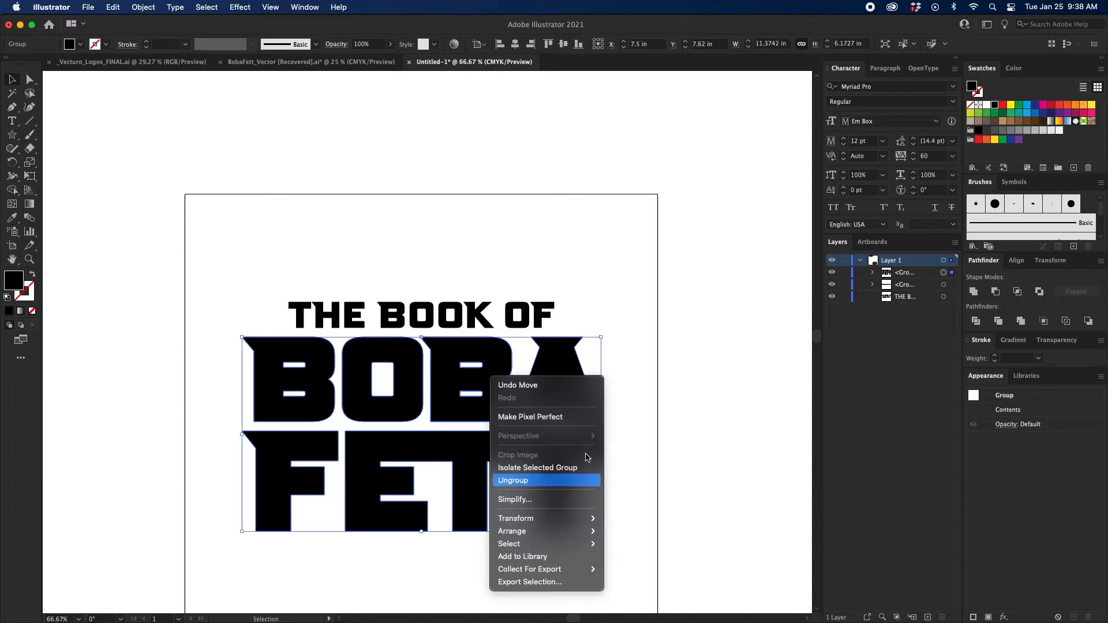
{"action": "left_click", "coordinate": [528, 482]}
{"action": "left_click", "coordinate": [649, 414]}
{"action": "left_click", "coordinate": [514, 445]}
{"action": "left_click_drag", "start_coordinate": [594, 248], "coordinate": [519, 460]}
{"action": "left_click", "coordinate": [1017, 262]}
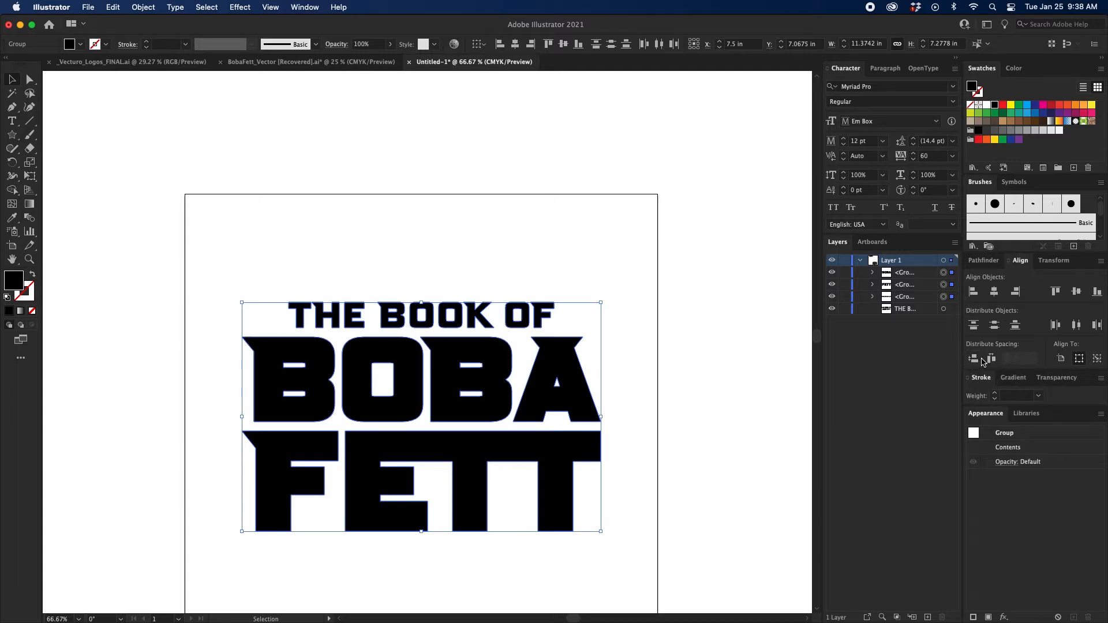
{"action": "left_click", "coordinate": [550, 297]}
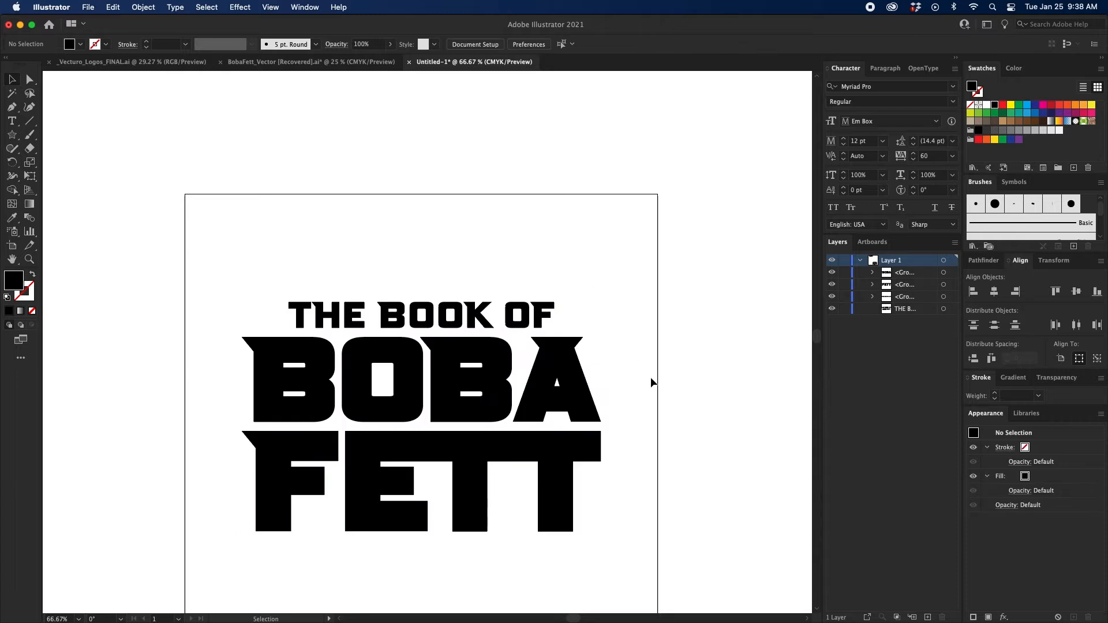
Group the BOBA and FETT lines back together.
{"action": "left_click_drag", "start_coordinate": [650, 406], "coordinate": [453, 477]}
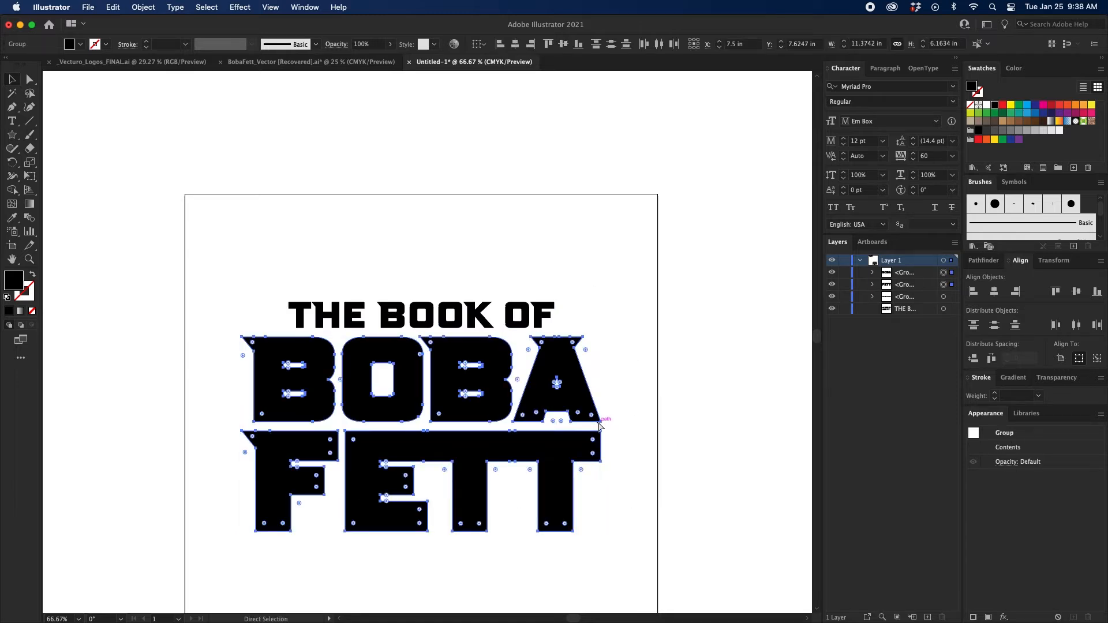
{"action": "key", "text": "super+g"}
{"action": "left_click", "coordinate": [618, 434]}
{"action": "left_click_drag", "start_coordinate": [620, 439], "coordinate": [545, 386]}
{"action": "key", "text": "super+plus"}
{"action": "left_click", "coordinate": [544, 336]}
{"action": "left_click_drag", "start_coordinate": [547, 257], "coordinate": [596, 264]}
{"action": "left_click", "coordinate": [717, 338]}
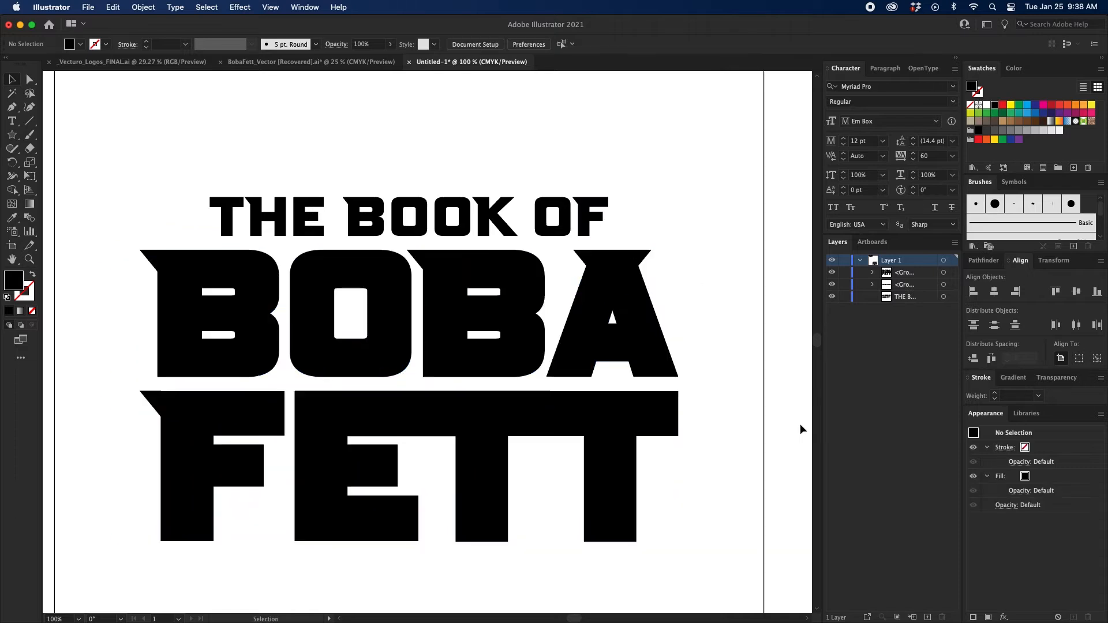
Add two new layers above Layer 1 and name them Book of and Boba Fett.
{"action": "left_click", "coordinate": [861, 260]}
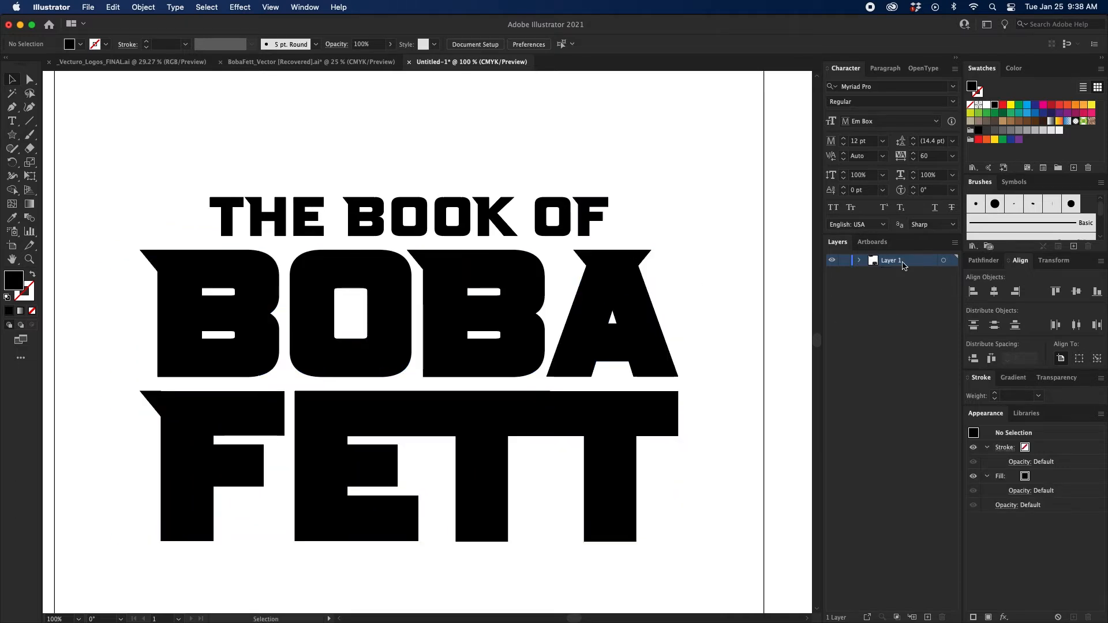
{"action": "double_click", "coordinate": [927, 617]}
{"action": "double_click", "coordinate": [898, 262]}
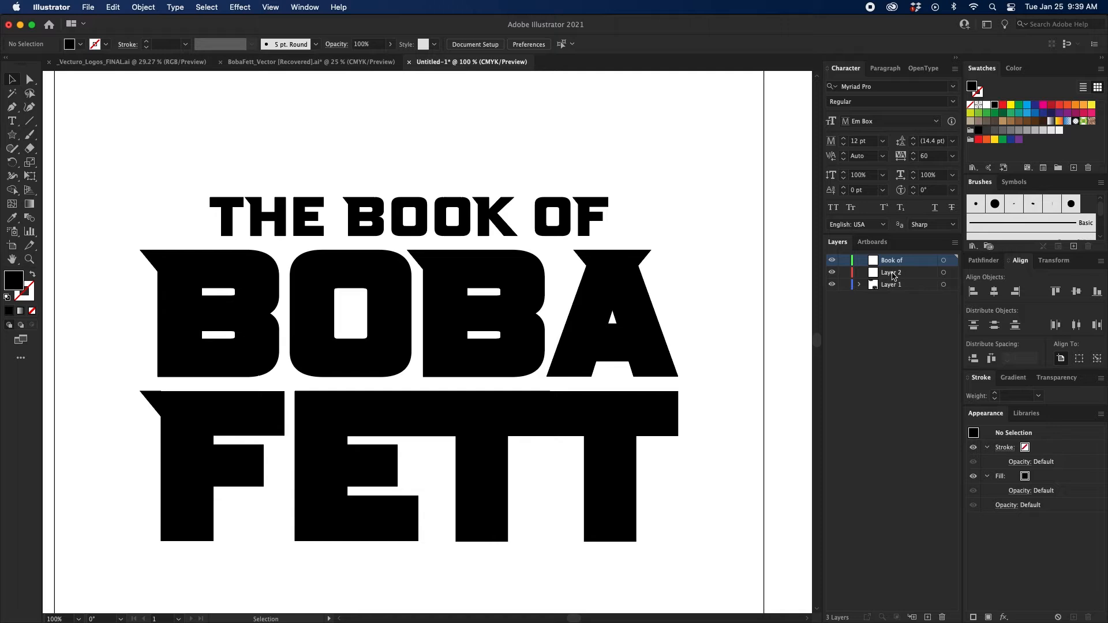
{"action": "double_click", "coordinate": [891, 272]}
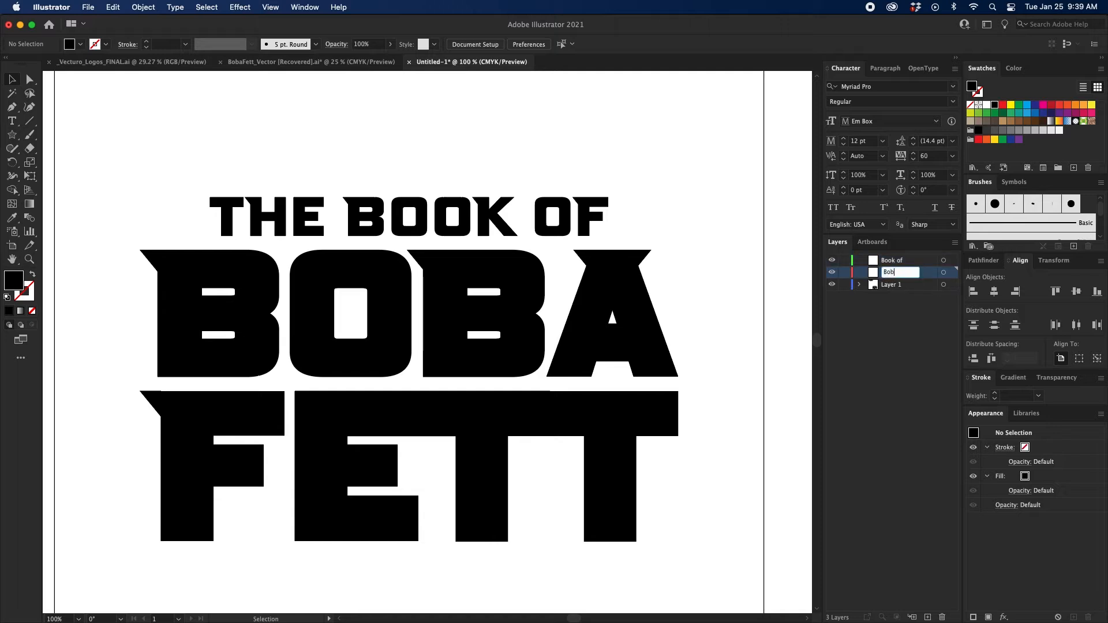
{"action": "key", "text": "Return"}
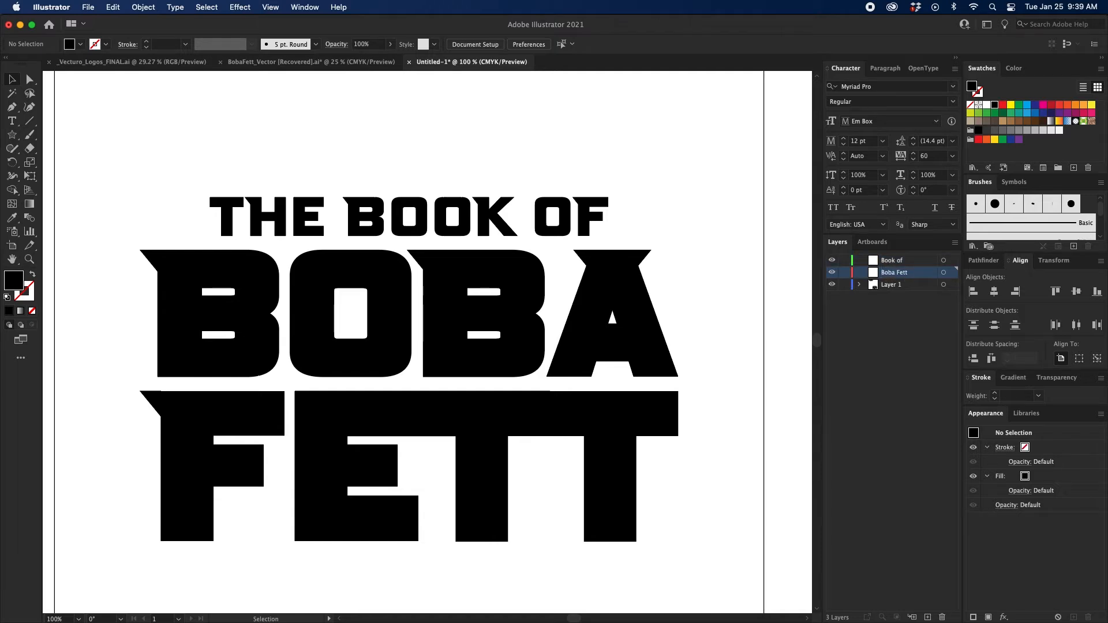
Move THE BOOK OF onto the Book of layer and the BOBA FETT group onto the Boba Fett layer.
{"action": "left_click", "coordinate": [581, 227]}
{"action": "left_click_drag", "start_coordinate": [950, 284], "coordinate": [951, 260]}
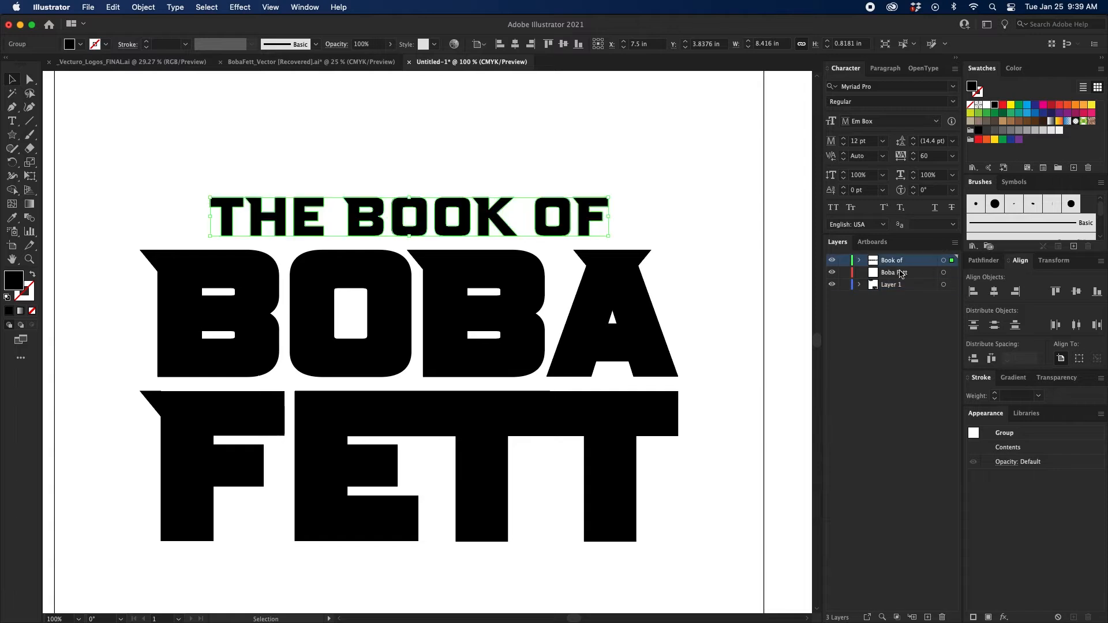
{"action": "left_click_drag", "start_coordinate": [725, 274], "coordinate": [597, 368]}
{"action": "left_click_drag", "start_coordinate": [956, 285], "coordinate": [951, 272]}
Rename Layer 1 as Extras.
{"action": "double_click", "coordinate": [894, 290]}
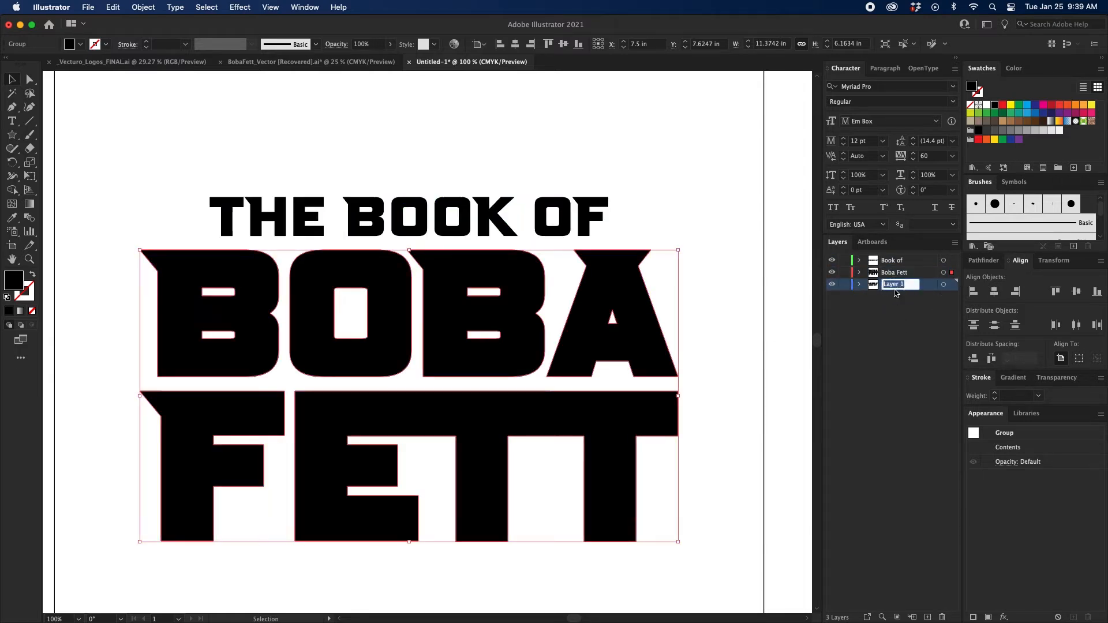
{"action": "type", "text": "Extras"}
{"action": "key", "text": "Return"}
{"action": "left_click", "coordinate": [739, 228]}
{"action": "key", "text": "super+minus"}
{"action": "key", "text": "super+minus"}
{"action": "key", "text": "super+minus"}
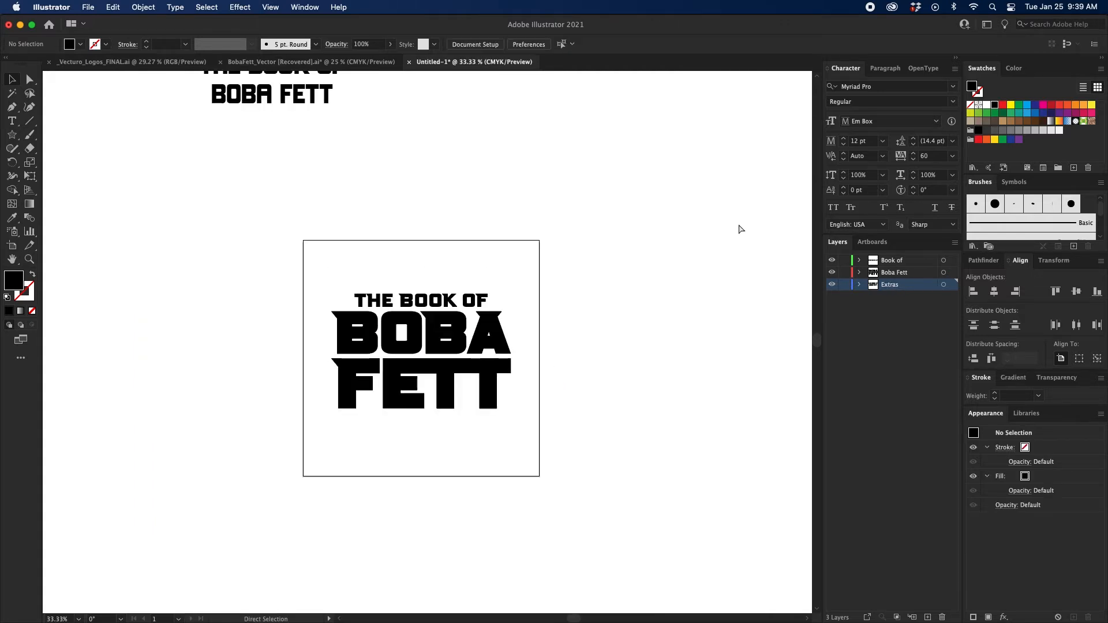
{"action": "key", "text": "super+equal"}
{"action": "key", "text": "super+equal"}
{"action": "key", "text": "super+equal"}
{"action": "scroll", "coordinate": [671, 225], "scroll_direction": "down", "scroll_amount": 1}
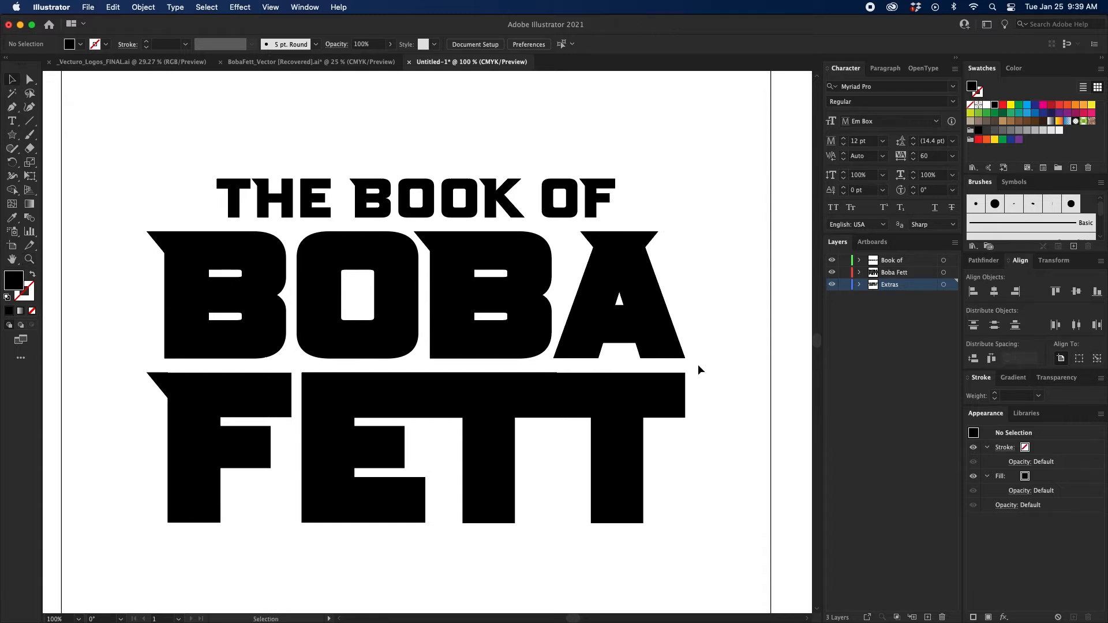
Duplicate the BOBA FETT group within the Boba Fett layer, keeping the lower copy selected.
{"action": "left_click", "coordinate": [690, 349]}
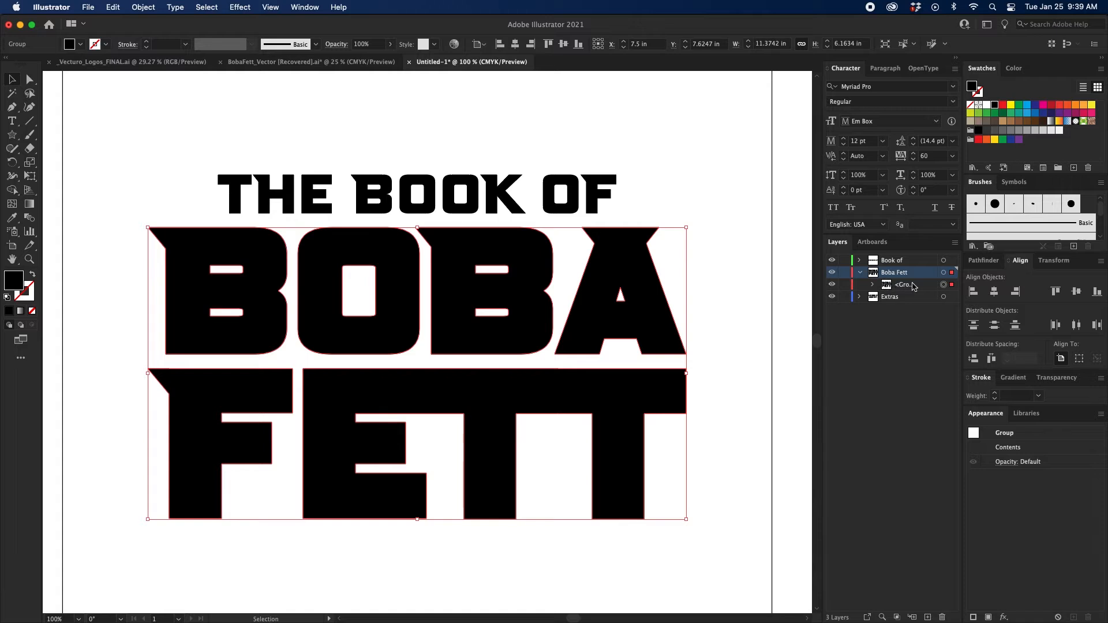
{"action": "left_click_drag", "start_coordinate": [913, 286], "coordinate": [912, 289]}
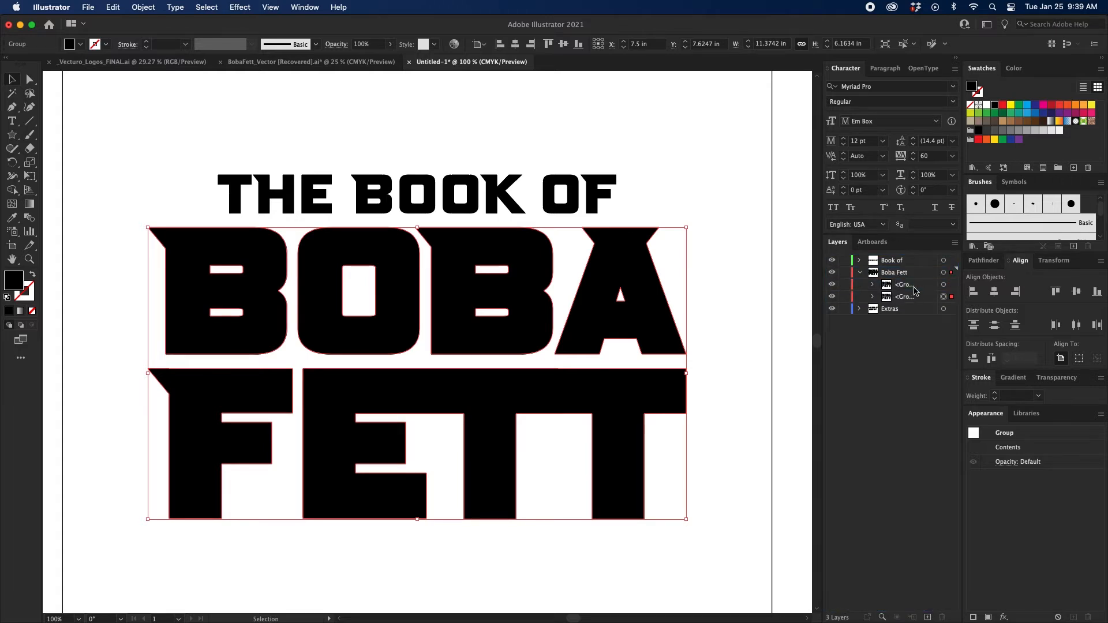
{"action": "key", "text": "super+z"}
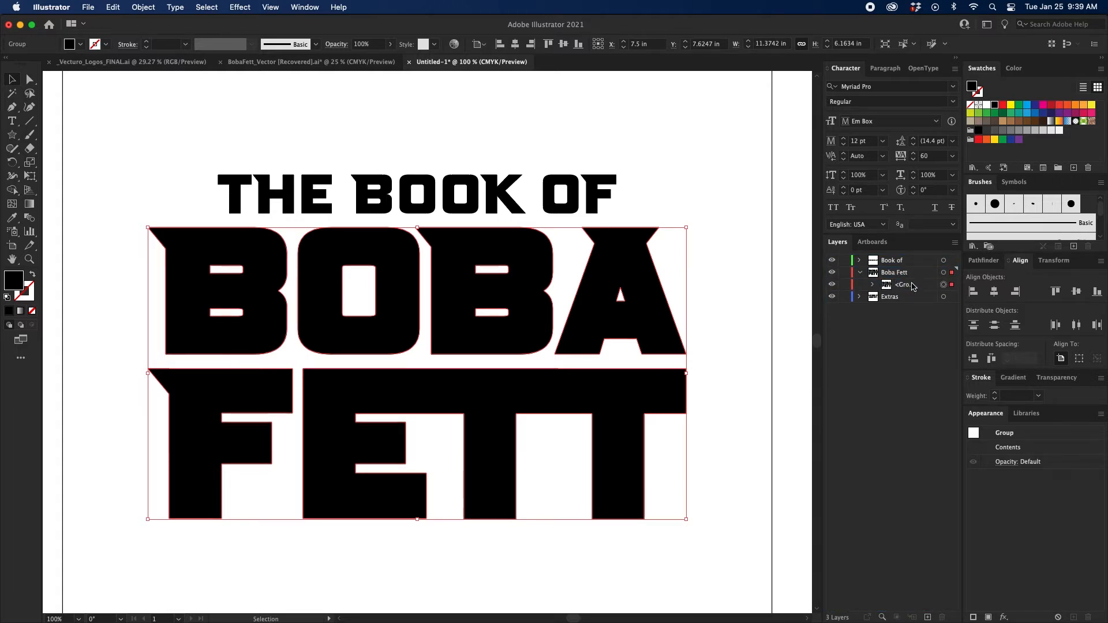
{"action": "left_click", "coordinate": [911, 285]}
{"action": "left_click_drag", "start_coordinate": [912, 285], "coordinate": [927, 617]}
{"action": "key", "text": "super+z"}
{"action": "key", "text": "super+shift+z"}
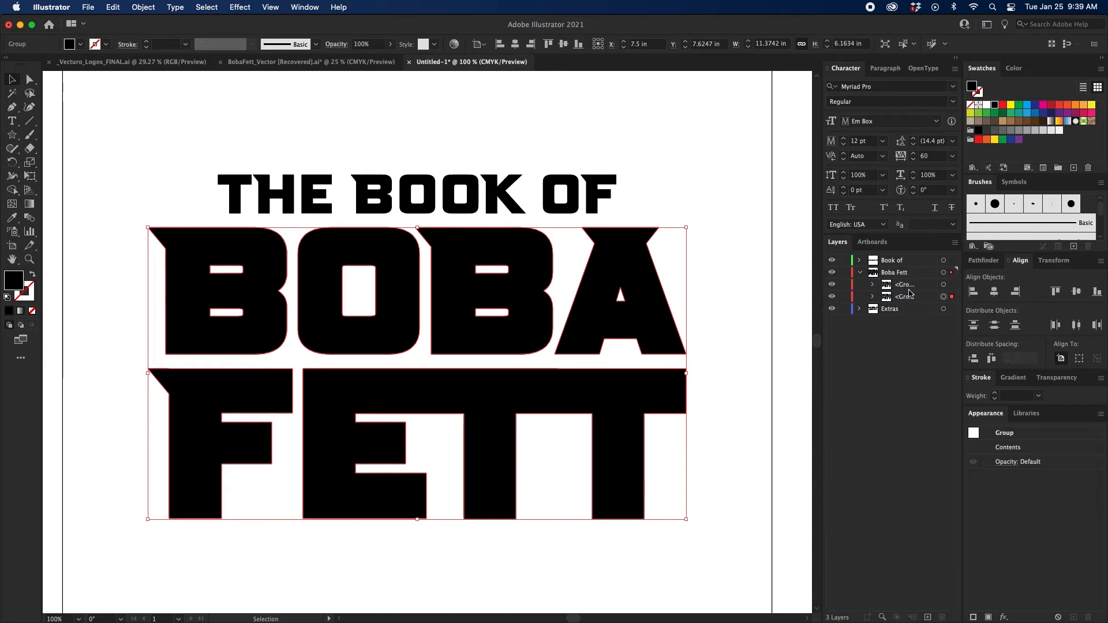
Add a 5 pt stroke to the lower copy of the BOBA FETT group.
{"action": "left_click", "coordinate": [983, 260]}
{"action": "left_click", "coordinate": [995, 356]}
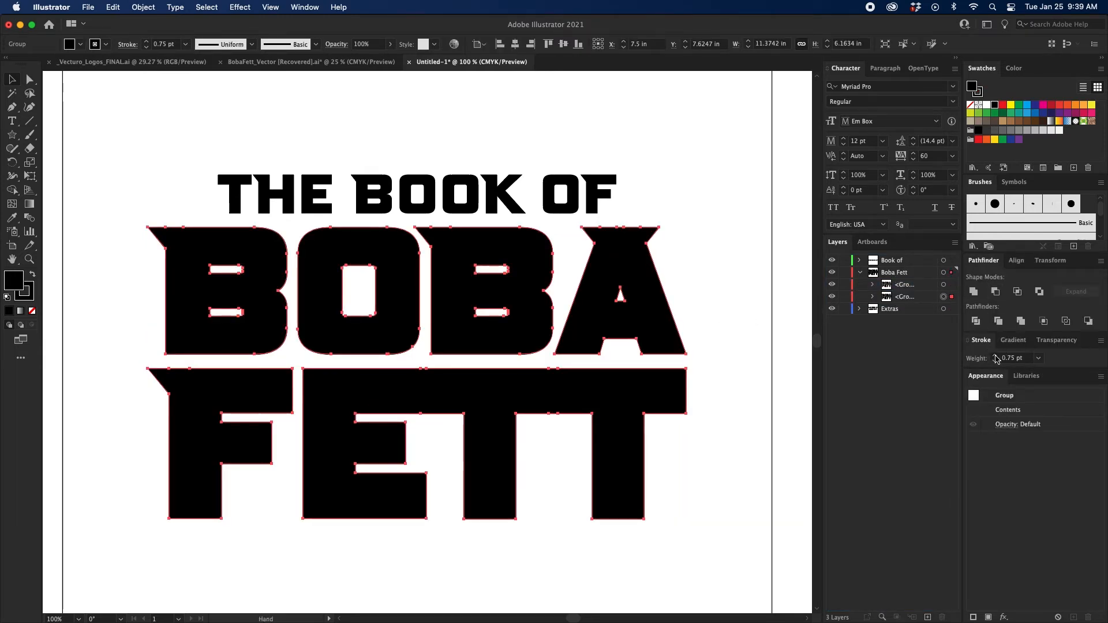
{"action": "left_click", "coordinate": [995, 357]}
{"action": "left_click", "coordinate": [994, 357]}
{"action": "left_click", "coordinate": [995, 356]}
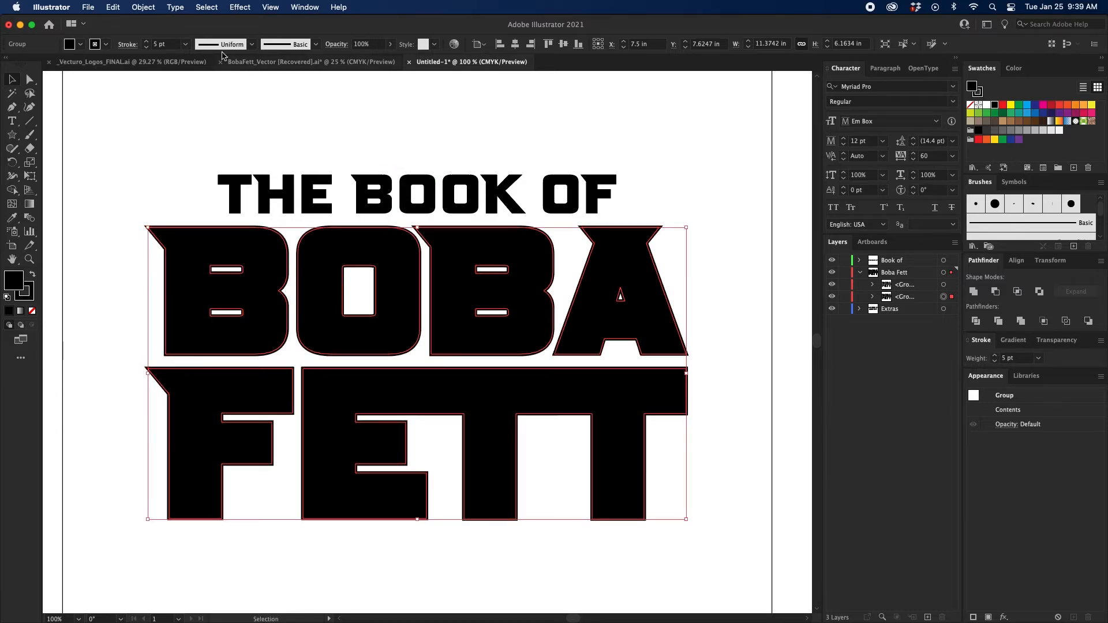
Expand the fill and stroke of the lower BOBA FETT copy and unite the resulting shapes.
{"action": "left_click", "coordinate": [143, 6]}
{"action": "left_click", "coordinate": [160, 151]}
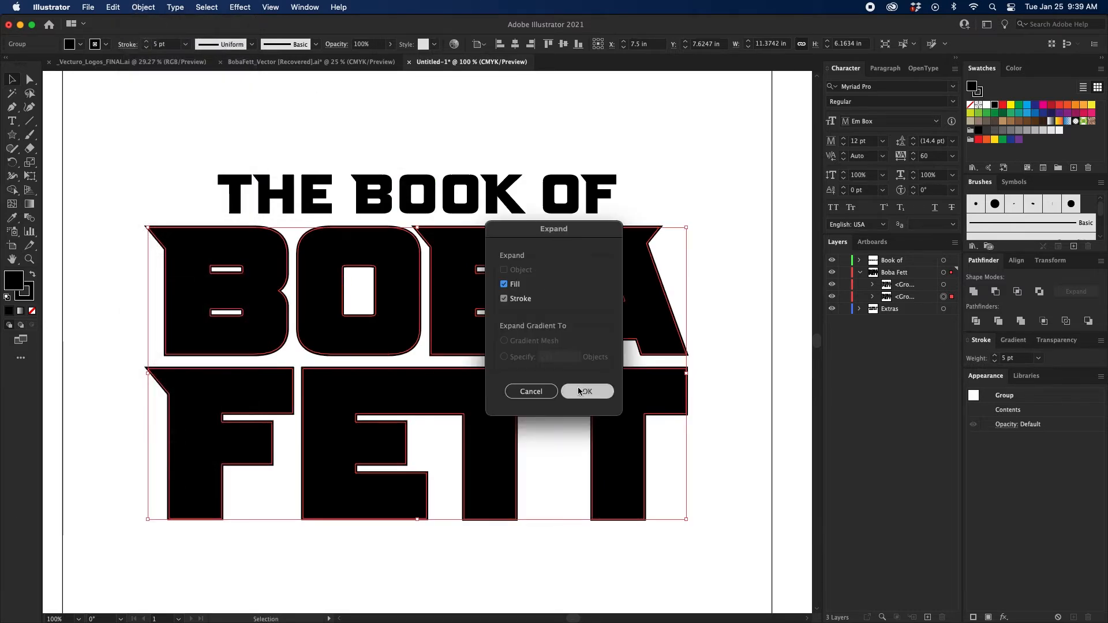
{"action": "left_click", "coordinate": [579, 391]}
{"action": "left_click", "coordinate": [973, 291]}
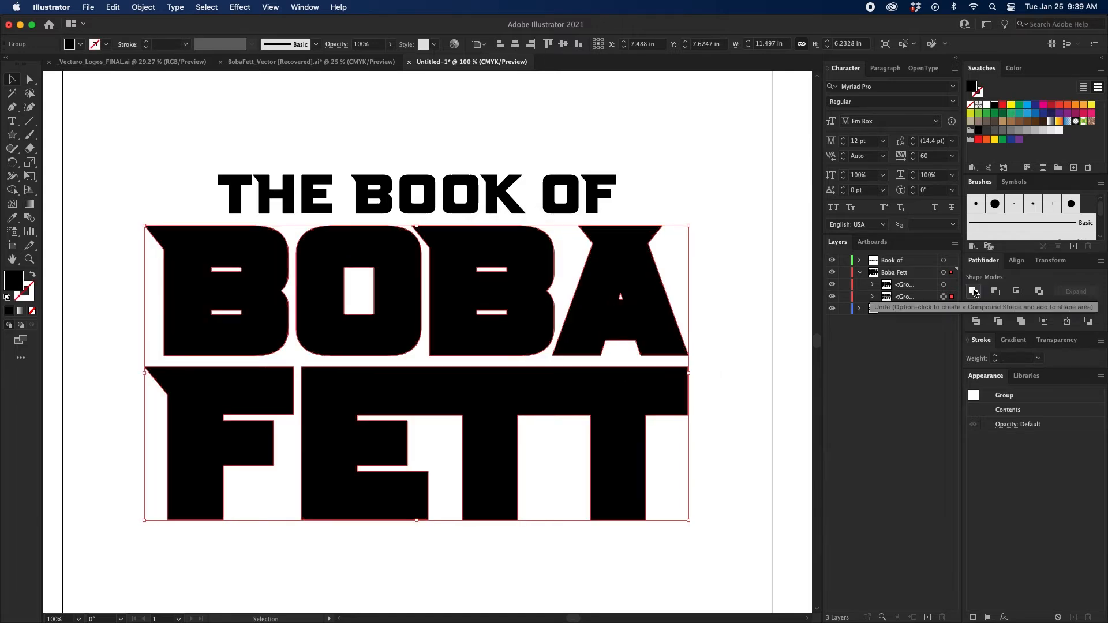
Fill the lower BOBA FETT copy with a linear gradient and recolor its black stop to the 50% black gray swatch.
{"action": "left_click", "coordinate": [20, 311]}
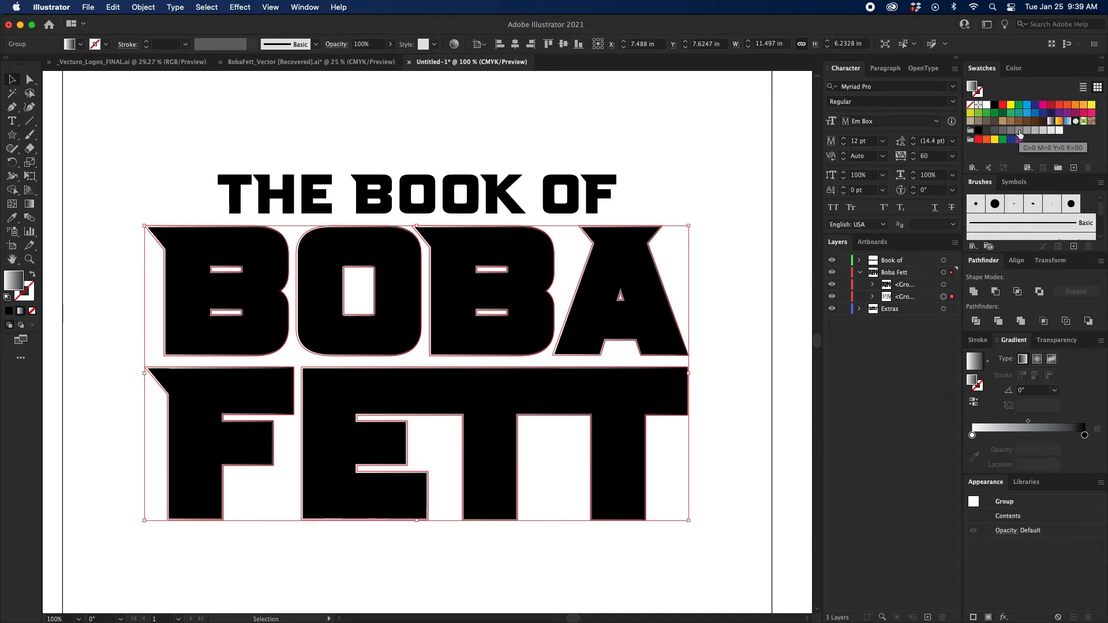
{"action": "left_click_drag", "start_coordinate": [1019, 130], "coordinate": [1085, 438]}
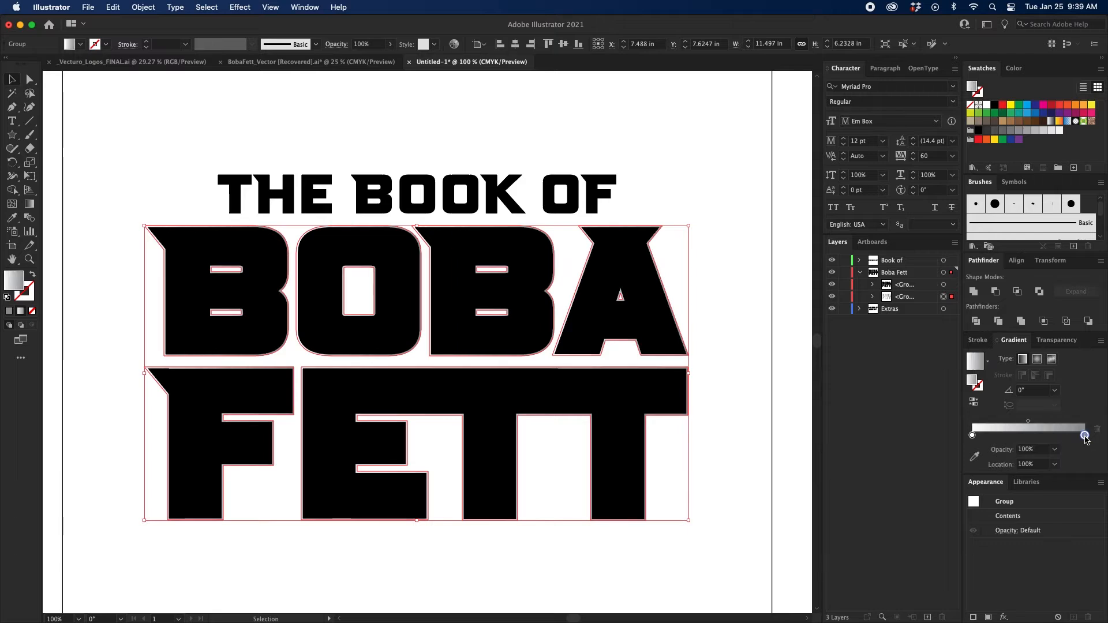
Shift the gradient's white stop toward the dark end and add two gray stops, one at the start and one at about 34%.
{"action": "left_click_drag", "start_coordinate": [972, 435], "coordinate": [1047, 436]}
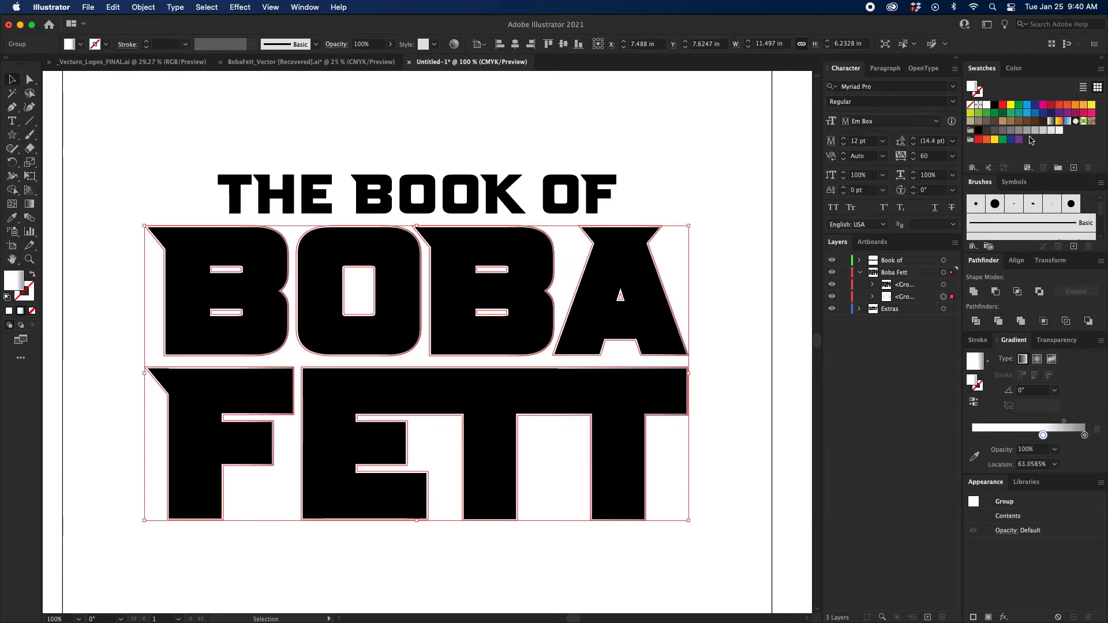
{"action": "left_click_drag", "start_coordinate": [1018, 130], "coordinate": [1007, 436]}
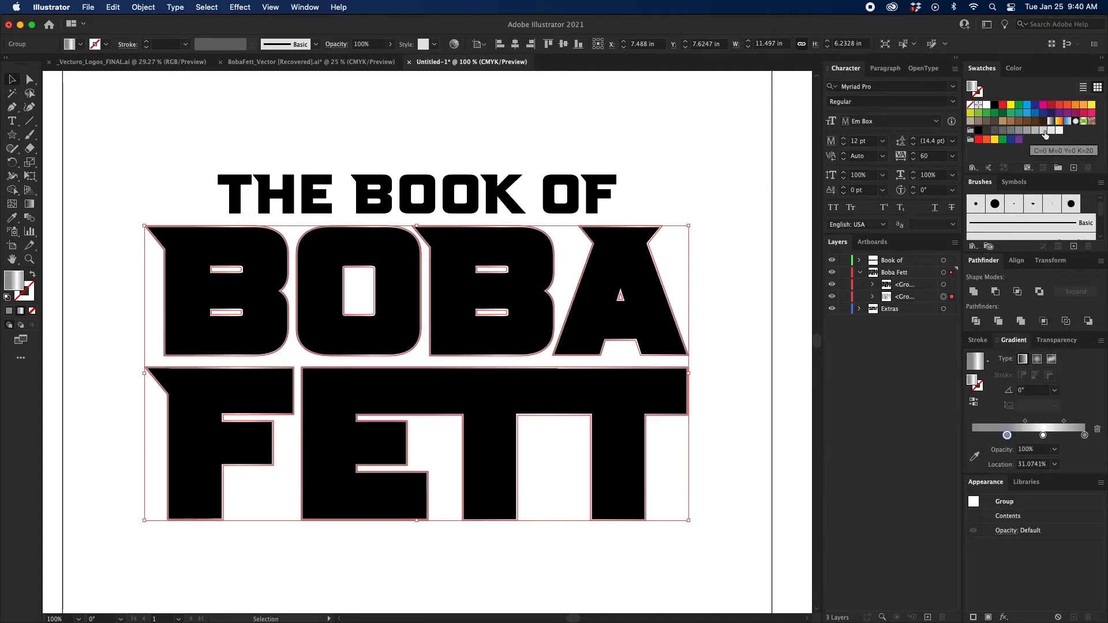
{"action": "mouse_move", "coordinate": [1044, 134]}
{"action": "left_mouse_down"}
{"action": "mouse_move", "coordinate": [1023, 320]}
{"action": "mouse_move", "coordinate": [974, 438]}
{"action": "left_mouse_up"}
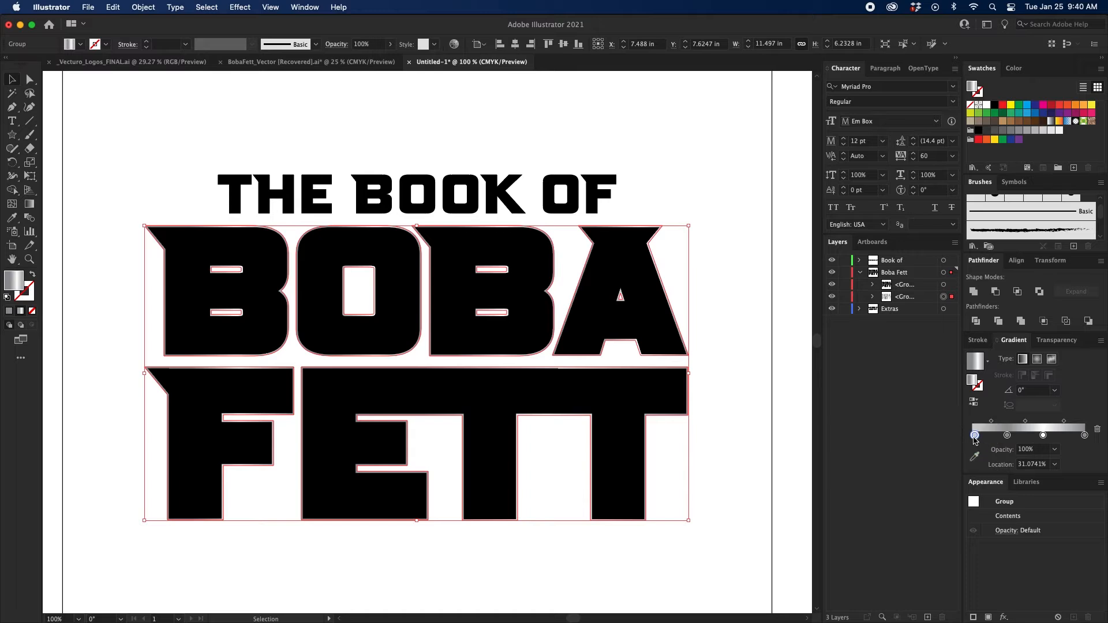
{"action": "left_click_drag", "start_coordinate": [1043, 436], "coordinate": [1010, 435]}
Set the gradient angle of the lower BOBA FETT copy to 90° and deselect it.
{"action": "left_click", "coordinate": [1029, 390]}
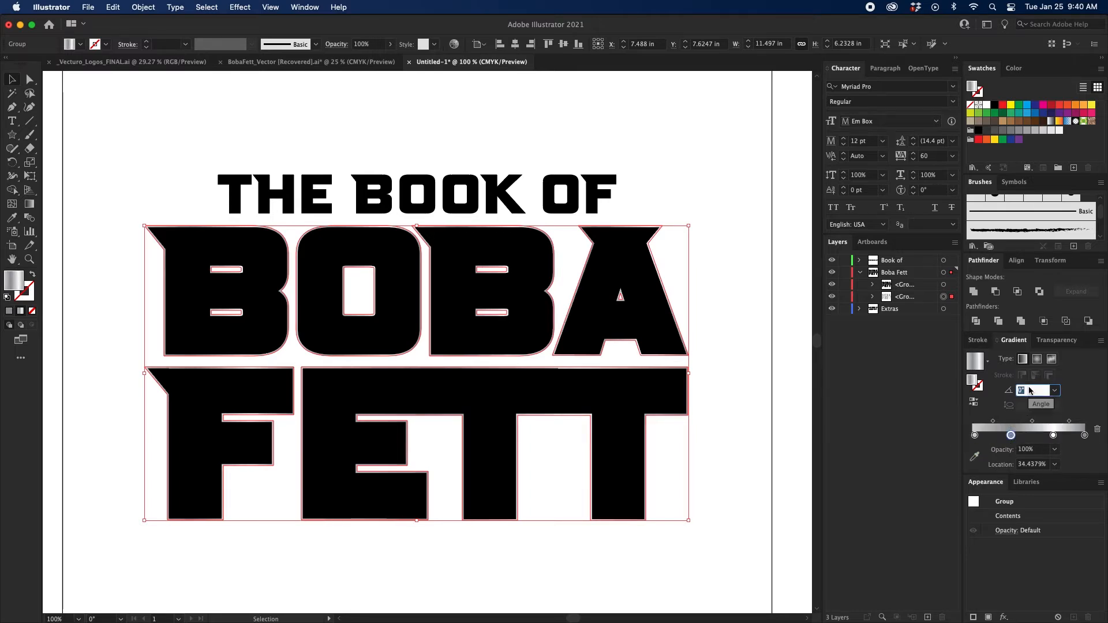
{"action": "type", "text": "90"}
{"action": "key", "text": "Return"}
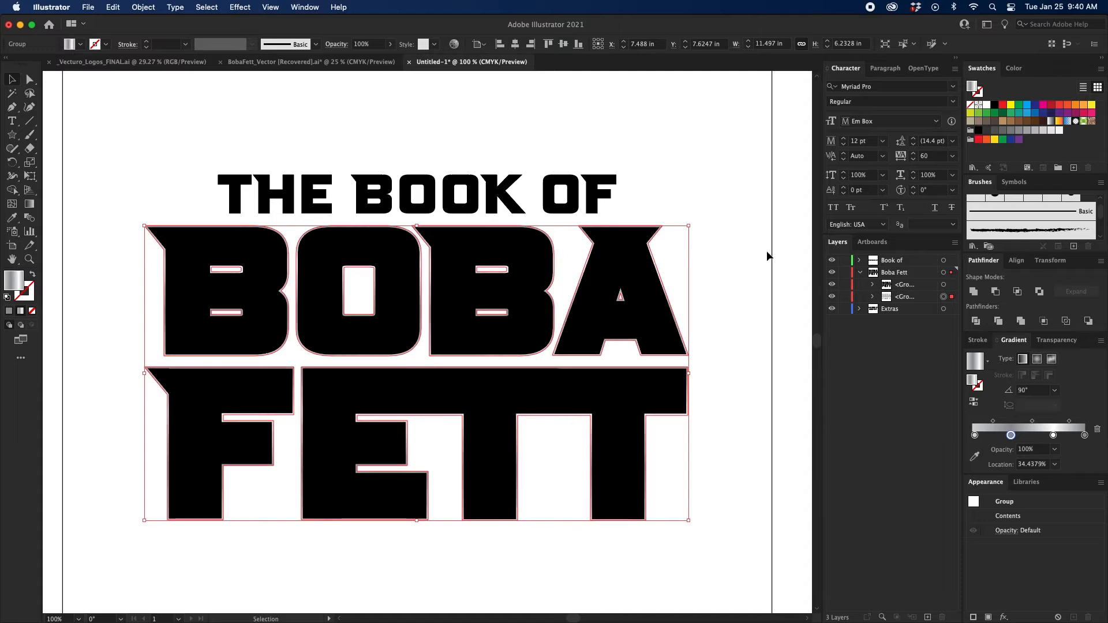
{"action": "left_click", "coordinate": [716, 203]}
{"action": "left_click_drag", "start_coordinate": [717, 203], "coordinate": [704, 179]}
Duplicate the THE BOOK OF group within the Book of layer, keeping the lower copy selected.
{"action": "left_click", "coordinate": [610, 179]}
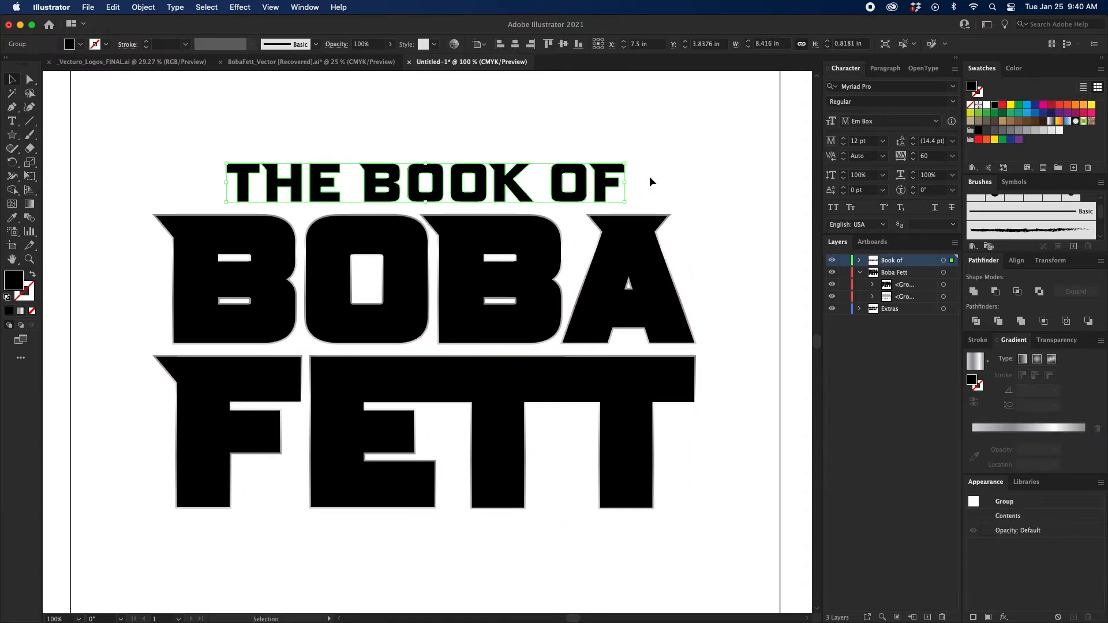
{"action": "key", "text": "super+equal"}
{"action": "key", "text": "v"}
{"action": "scroll", "coordinate": [621, 217], "scroll_direction": "down", "scroll_amount": 2}
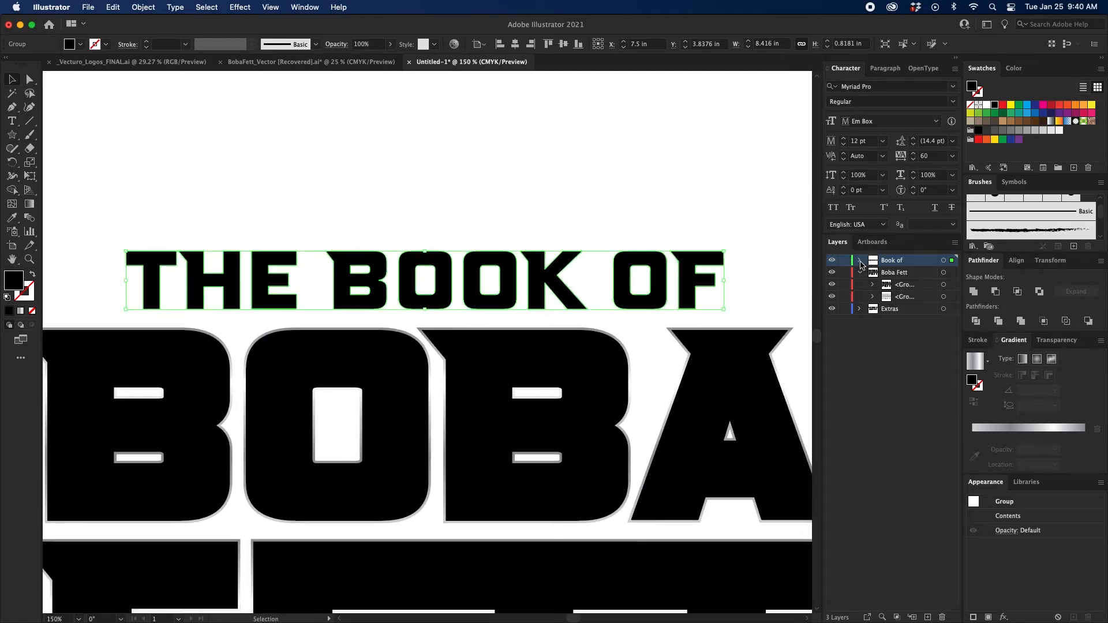
{"action": "left_click", "coordinate": [860, 261]}
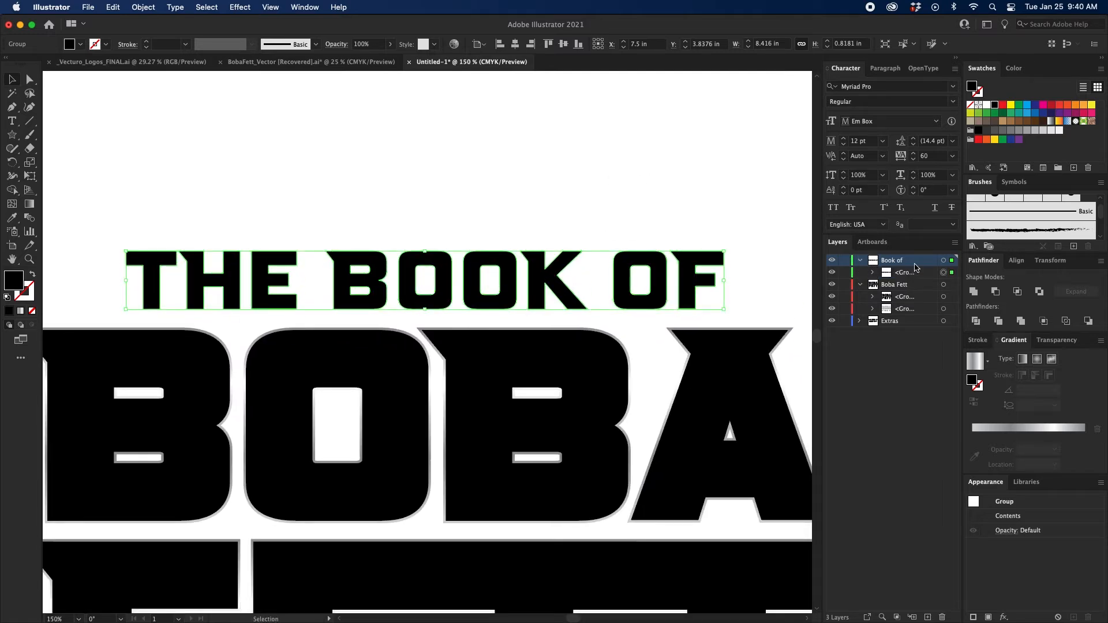
{"action": "left_click_drag", "start_coordinate": [919, 277], "coordinate": [918, 279]}
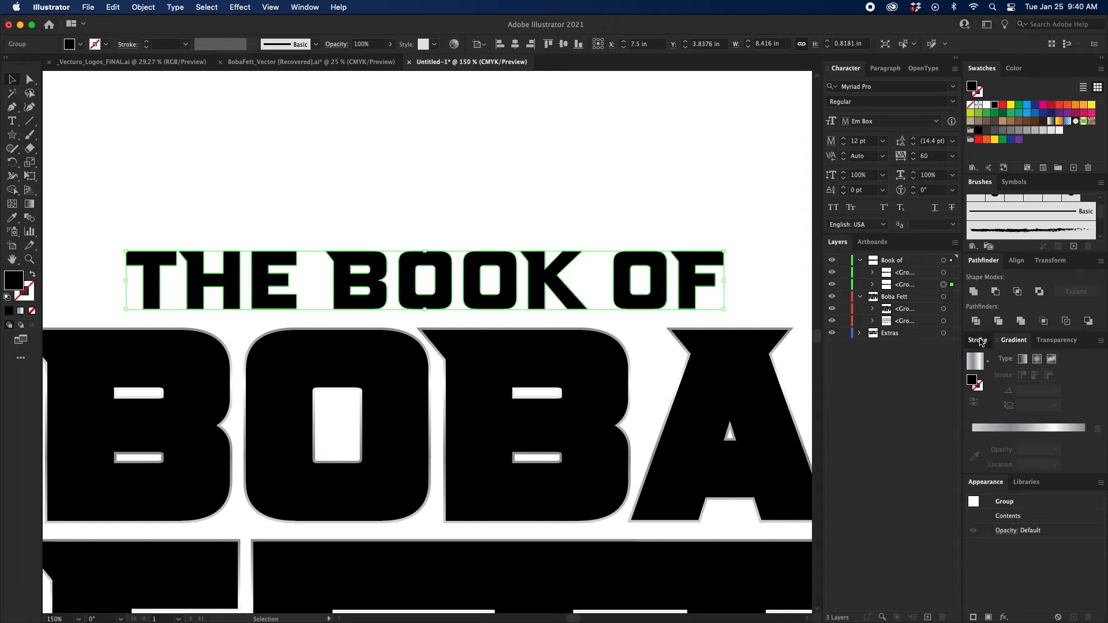
Add a 3 pt stroke to the lower THE BOOK OF copy and recolor its fill and stroke with a gray swatch.
{"action": "left_click", "coordinate": [979, 341]}
{"action": "left_click", "coordinate": [1008, 359]}
{"action": "left_click", "coordinate": [995, 356]}
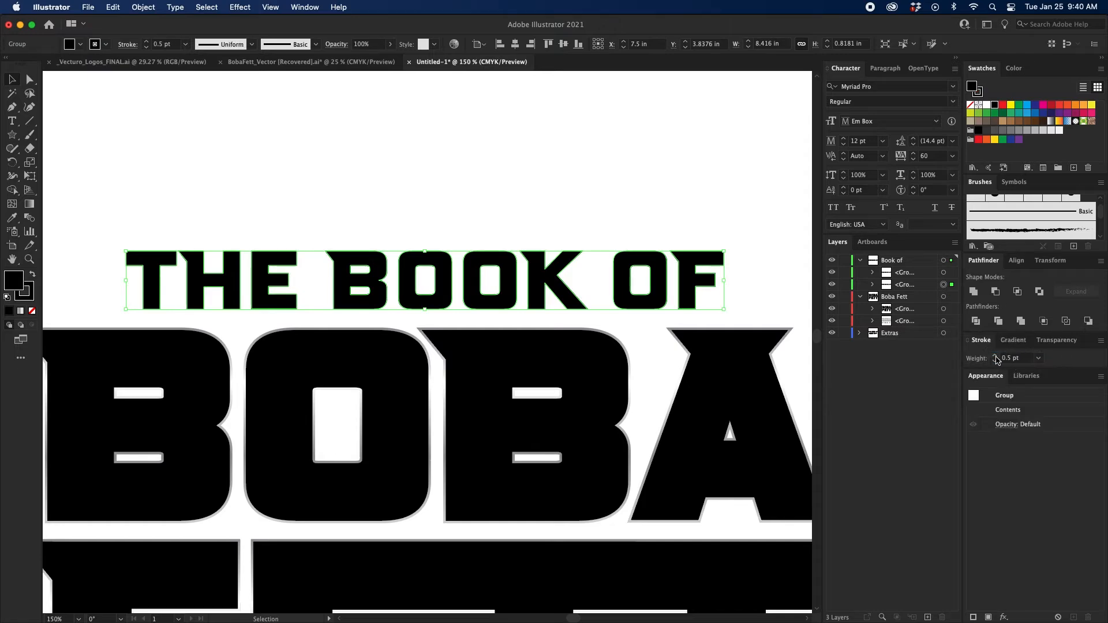
{"action": "left_click", "coordinate": [996, 356]}
{"action": "left_click", "coordinate": [995, 356]}
{"action": "left_click", "coordinate": [995, 356]}
{"action": "left_click", "coordinate": [995, 356]}
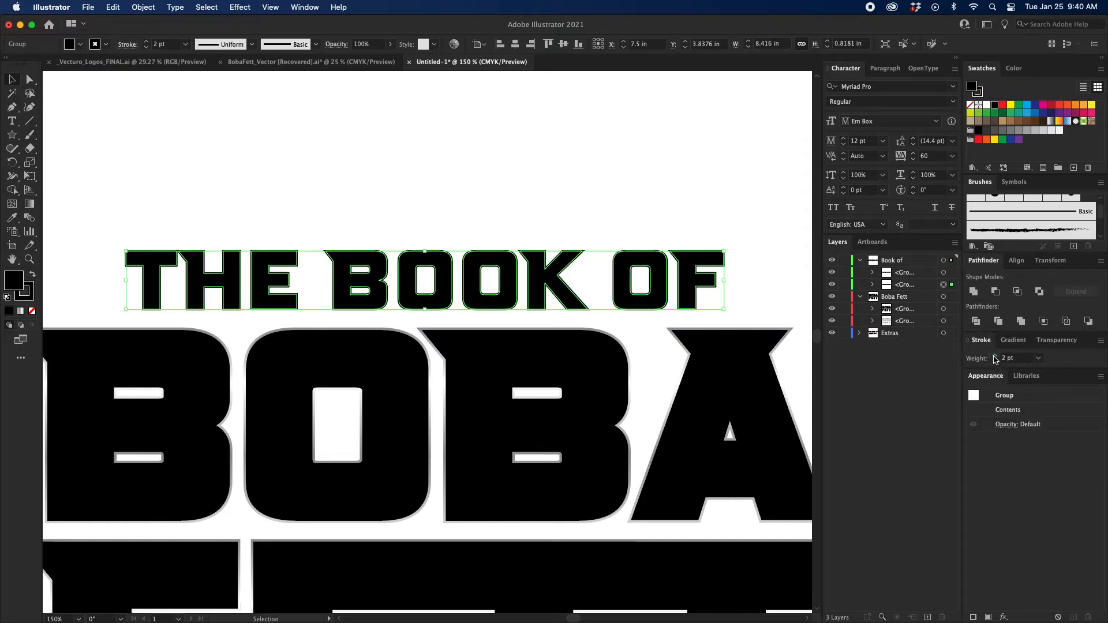
{"action": "left_click", "coordinate": [995, 356]}
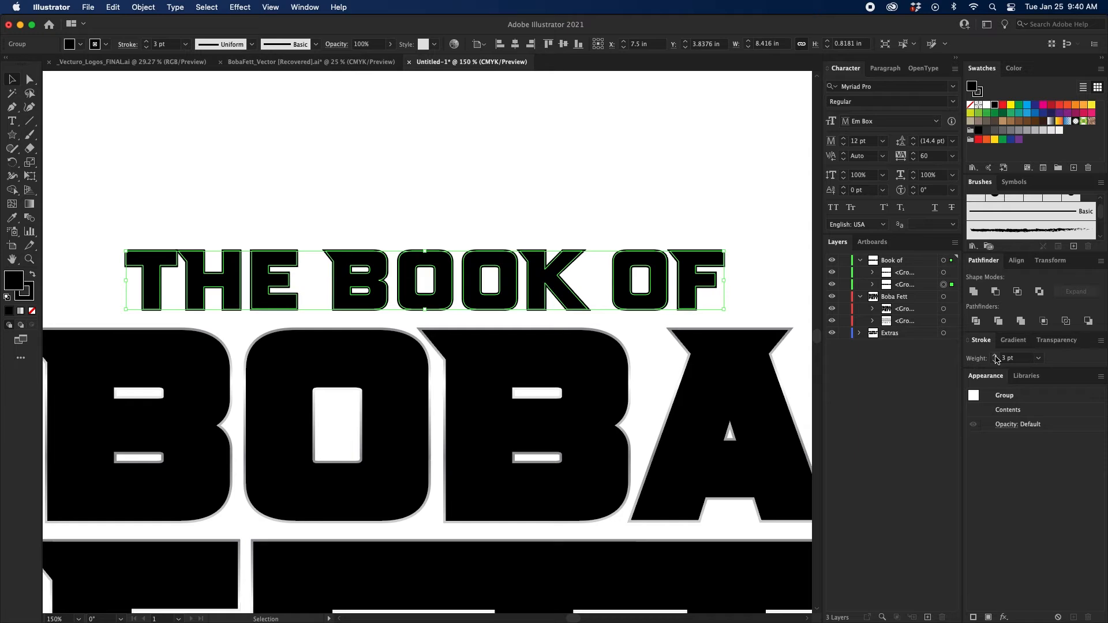
{"action": "left_click", "coordinate": [615, 191]}
{"action": "left_click", "coordinate": [1018, 130]}
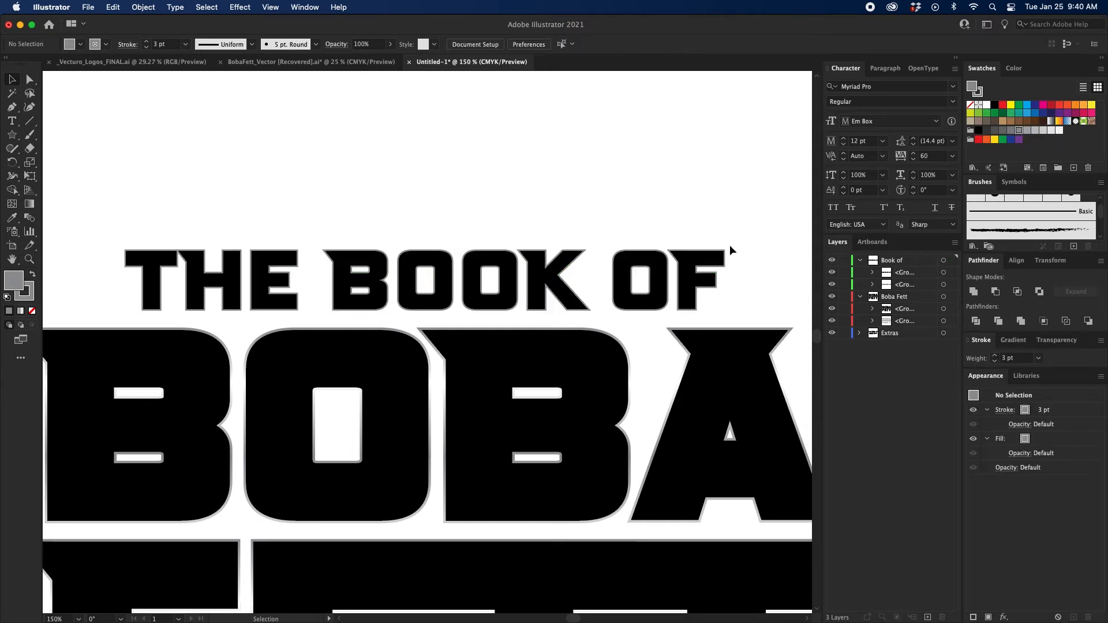
Expand the fill and stroke of the lower THE BOOK OF copy.
{"action": "left_click", "coordinate": [943, 285]}
{"action": "left_click", "coordinate": [143, 6]}
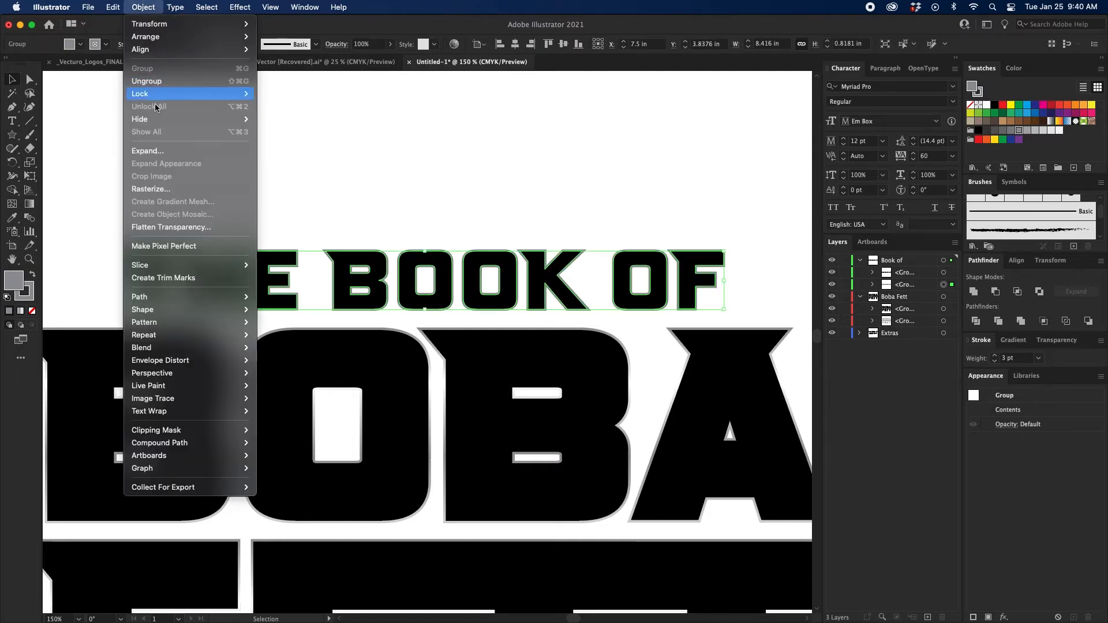
{"action": "left_click", "coordinate": [150, 149]}
{"action": "left_click", "coordinate": [598, 393]}
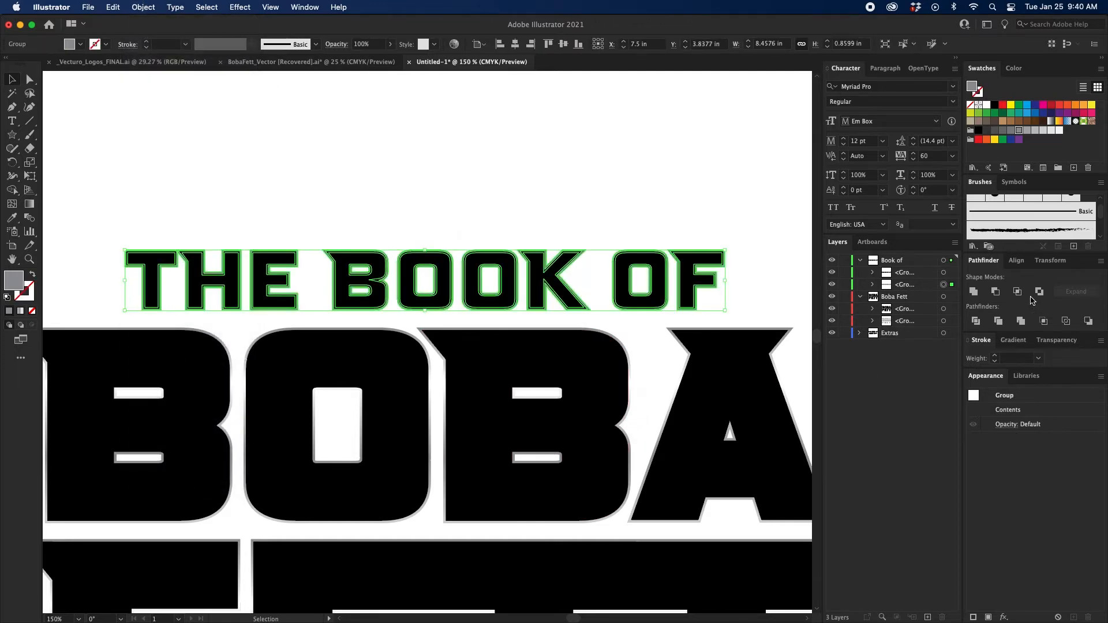
Fill the expanded THE BOOK OF copy with the same 90° gray gradient and deselect it.
{"action": "left_click", "coordinate": [20, 311]}
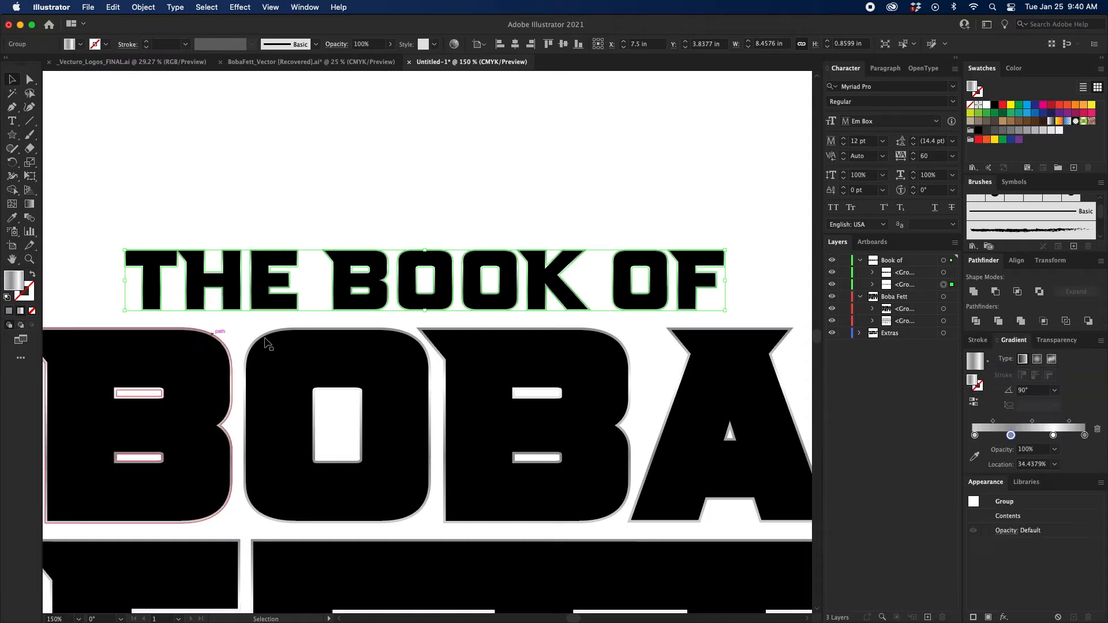
{"action": "left_click", "coordinate": [584, 185]}
{"action": "key", "text": "super+minus"}
{"action": "key", "text": "super+minus"}
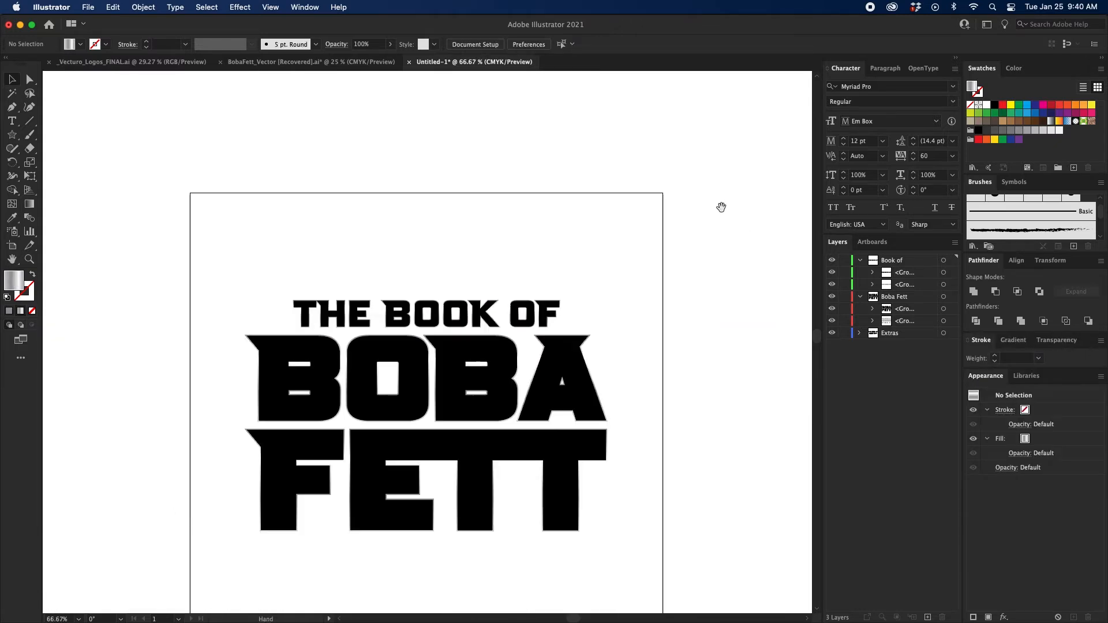
{"action": "left_click_drag", "start_coordinate": [600, 265], "coordinate": [595, 198]}
{"action": "key", "text": "super+plus"}
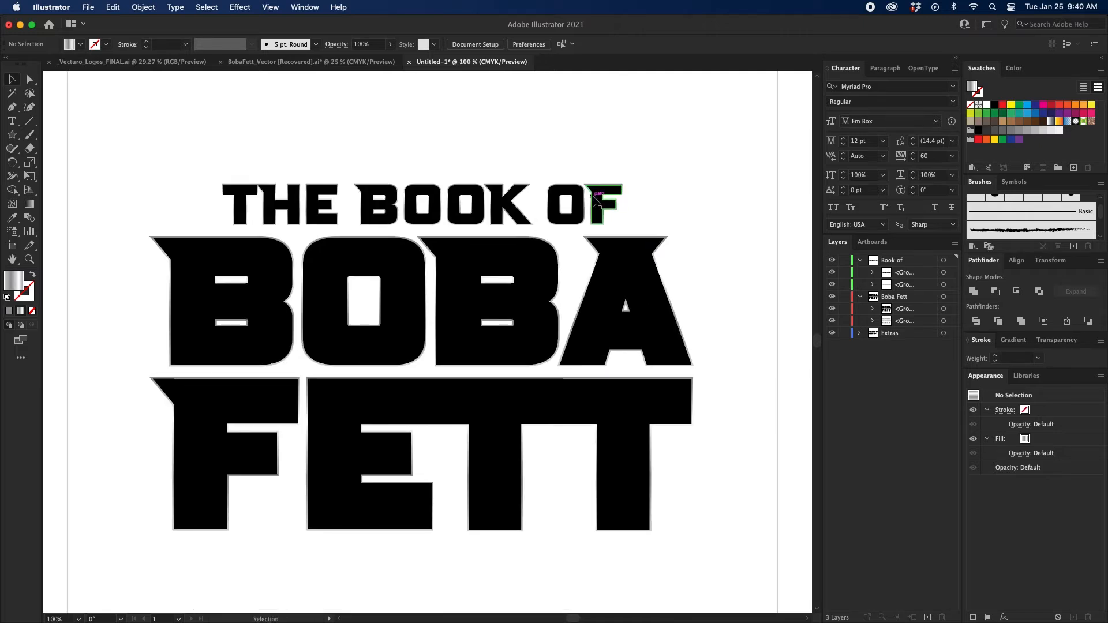
Copy the green and red color squares from the BobaFett_Vector document and return to the Untitled-1 document.
{"action": "left_click", "coordinate": [330, 65]}
{"action": "left_click_drag", "start_coordinate": [762, 198], "coordinate": [521, 190]}
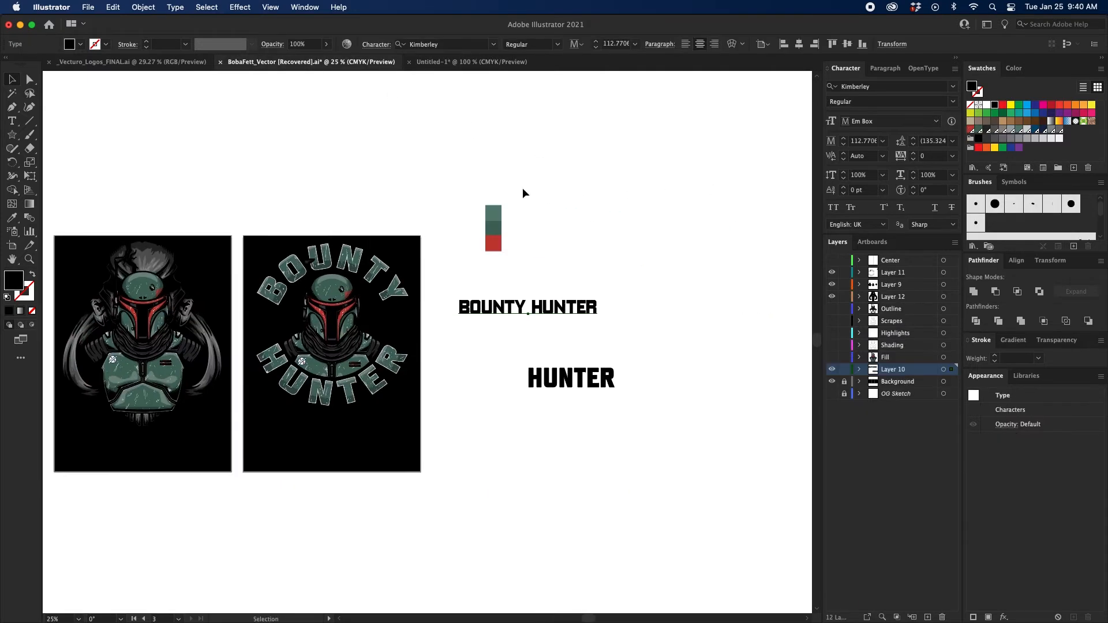
{"action": "left_click", "coordinate": [467, 274]}
{"action": "left_click", "coordinate": [500, 62]}
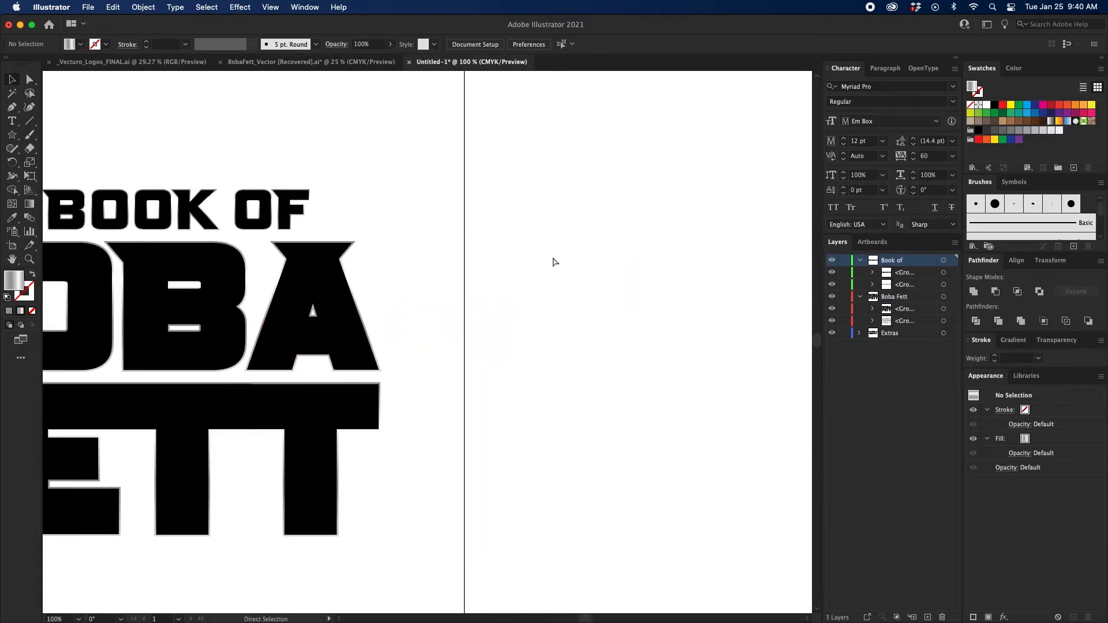
Paste the color squares, place them outside the artboard beside the lettering, and move them to the Extras layer.
{"action": "key", "text": "cmd+v"}
{"action": "left_click_drag", "start_coordinate": [436, 306], "coordinate": [552, 244]}
{"action": "left_click_drag", "start_coordinate": [953, 264], "coordinate": [950, 370]}
{"action": "scroll", "coordinate": [618, 281], "scroll_direction": "up", "scroll_amount": 1}
{"action": "key", "text": "cmd+equal"}
{"action": "key", "text": "cmd+equal"}
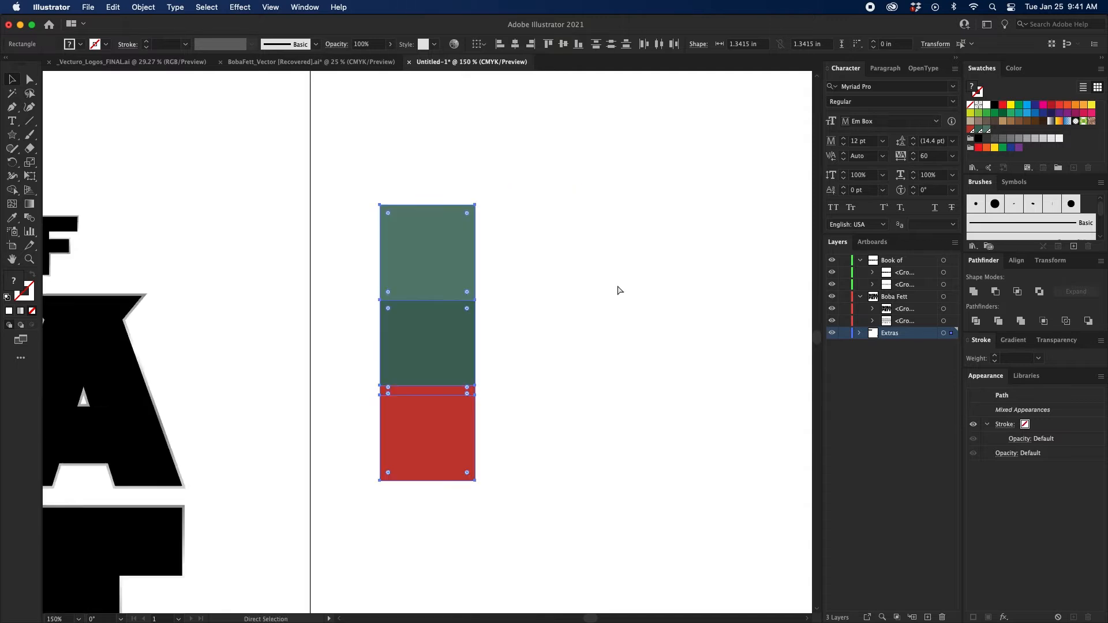
Move the red square down so it sits flush against the lower edge of the dark green square.
{"action": "left_click_drag", "start_coordinate": [618, 285], "coordinate": [621, 233]}
{"action": "left_click", "coordinate": [588, 277]}
{"action": "mouse_move", "coordinate": [449, 413]}
{"action": "left_mouse_down"}
{"action": "mouse_move", "coordinate": [450, 439]}
{"action": "mouse_move", "coordinate": [450, 426]}
{"action": "left_mouse_up"}
{"action": "left_click", "coordinate": [584, 385]}
{"action": "scroll", "coordinate": [571, 375], "scroll_direction": "up", "scroll_amount": 1}
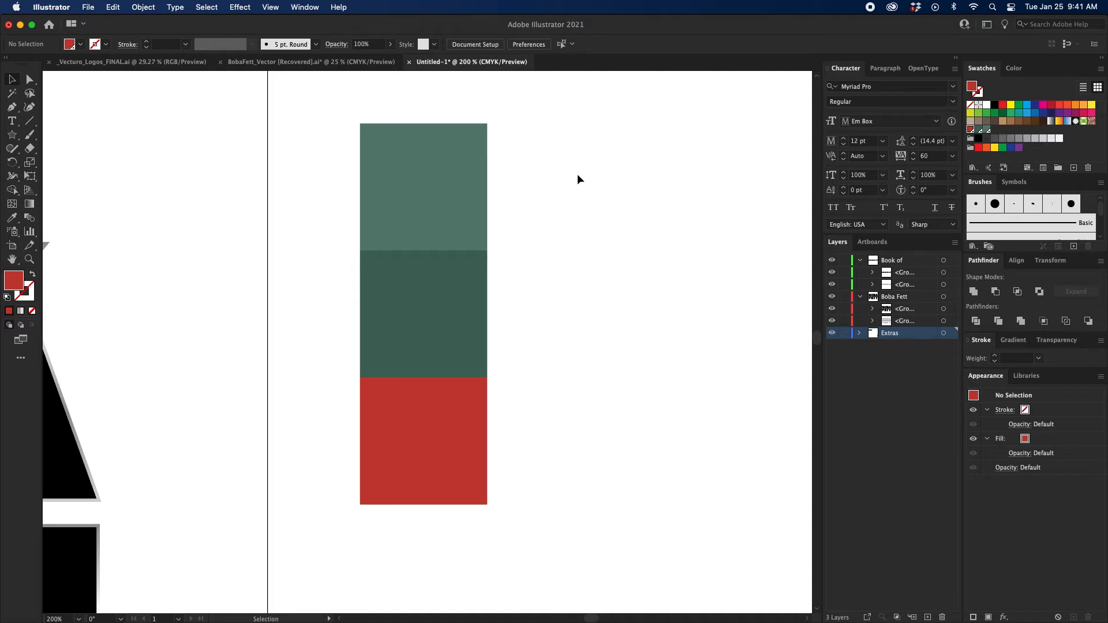
Check which Pantone swatches the green and red squares use.
{"action": "left_click", "coordinate": [458, 190]}
{"action": "left_click", "coordinate": [560, 186]}
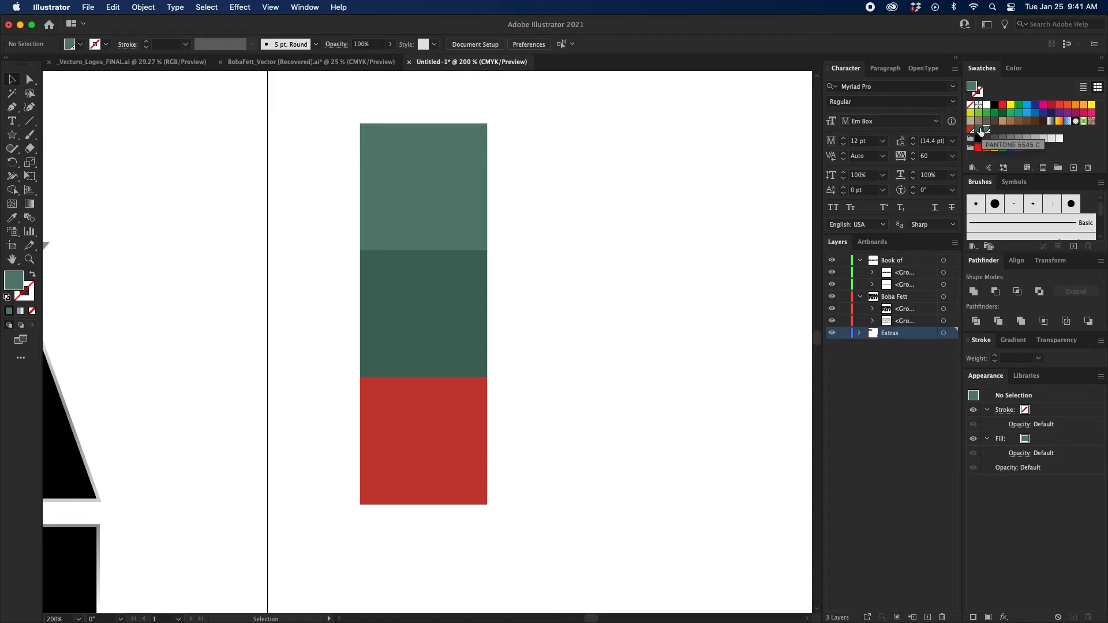
{"action": "left_click", "coordinate": [482, 391]}
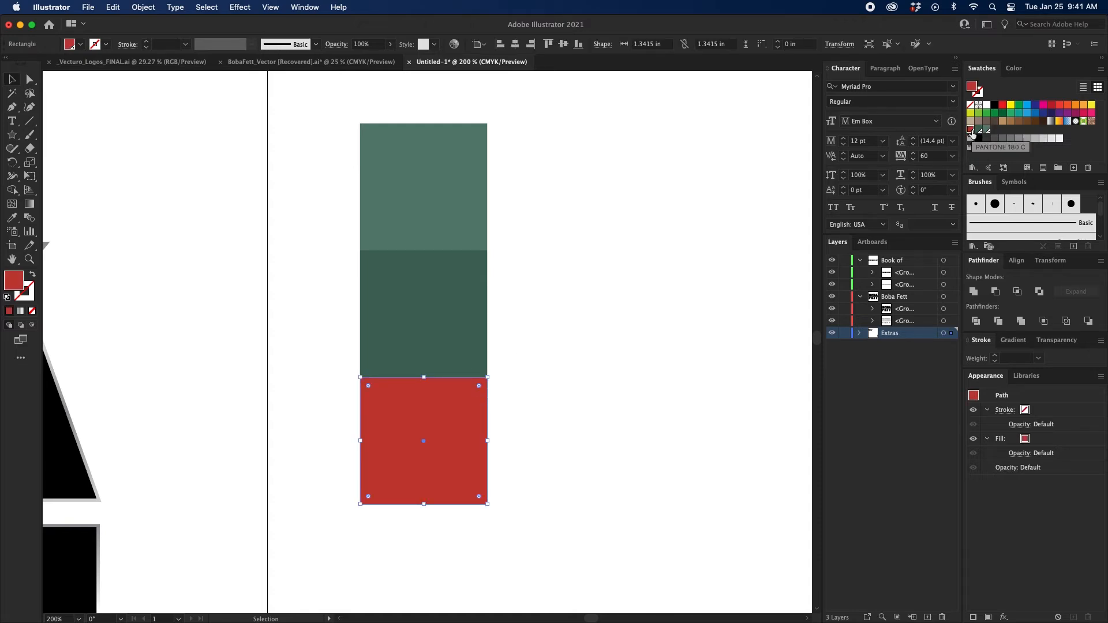
{"action": "left_click", "coordinate": [608, 258]}
{"action": "left_click_drag", "start_coordinate": [608, 257], "coordinate": [552, 270]}
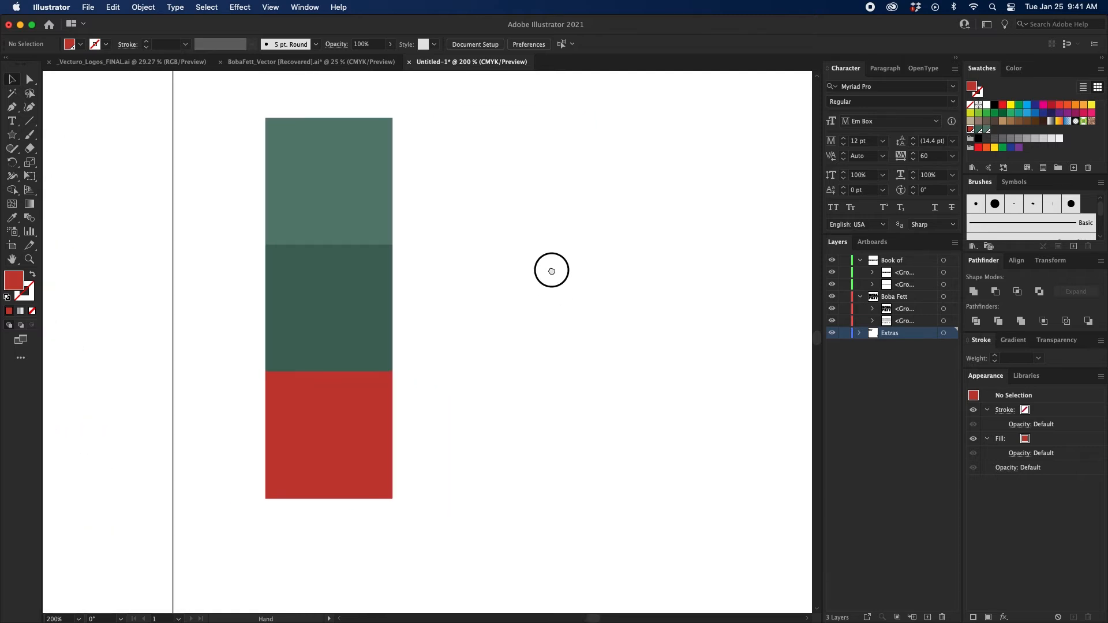
Open the PANTONE+ Solid Coated color book and enlarge its window.
{"action": "left_click", "coordinate": [973, 168]}
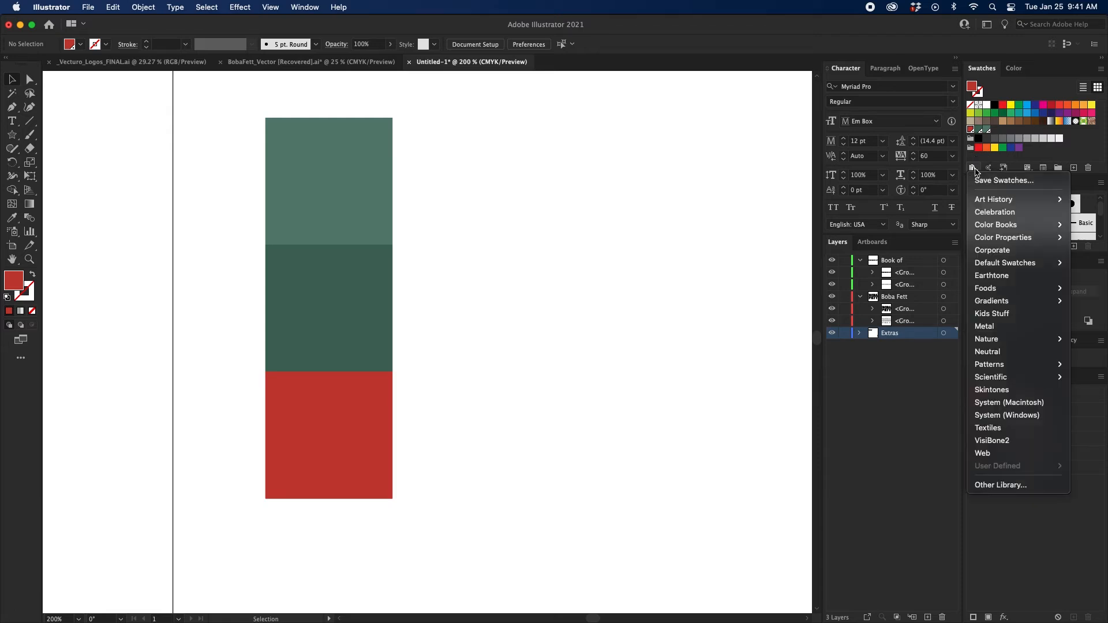
{"action": "mouse_move", "coordinate": [1006, 225]}
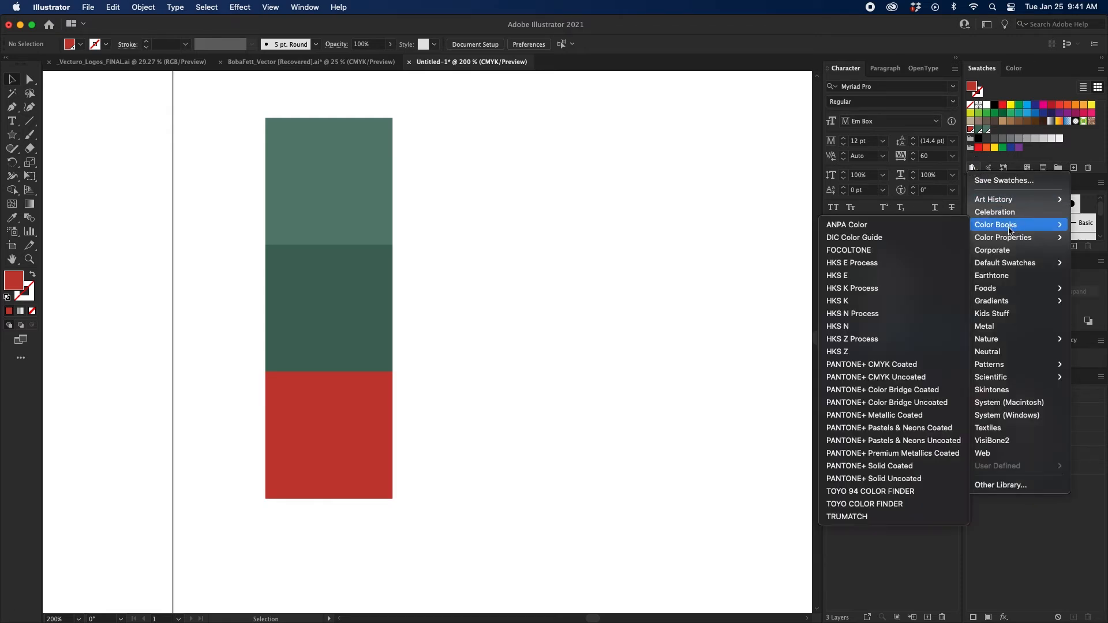
{"action": "left_click", "coordinate": [886, 466]}
{"action": "left_click_drag", "start_coordinate": [622, 377], "coordinate": [785, 516]}
Search the PANTONE+ Solid Coated book for colors such as 5555 and 180, and close the book.
{"action": "left_click", "coordinate": [528, 321]}
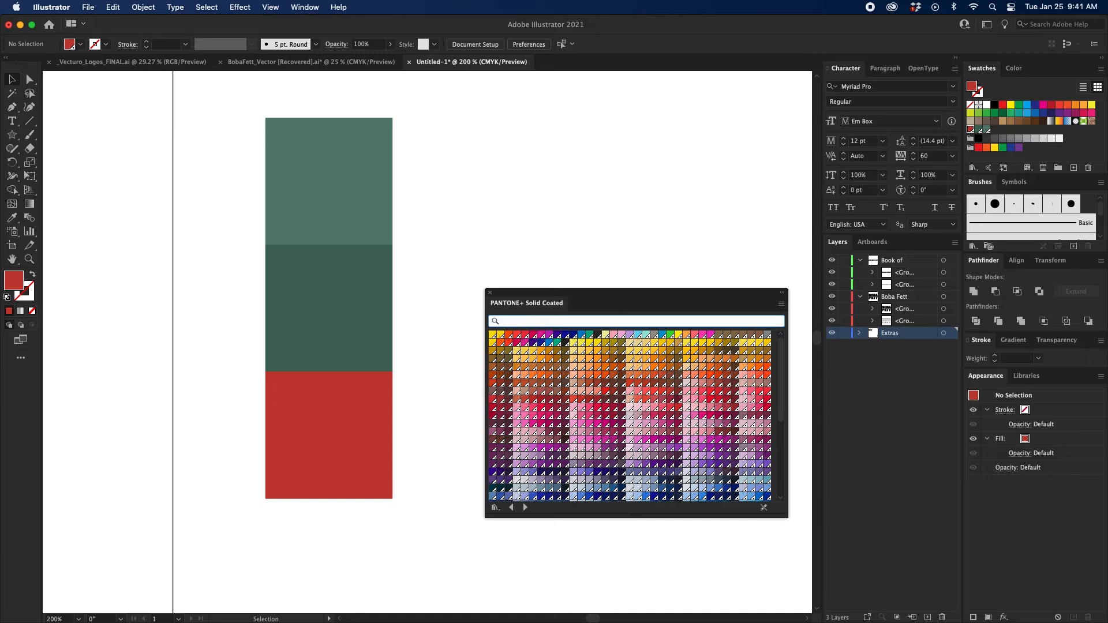
{"action": "type", "text": "5555"}
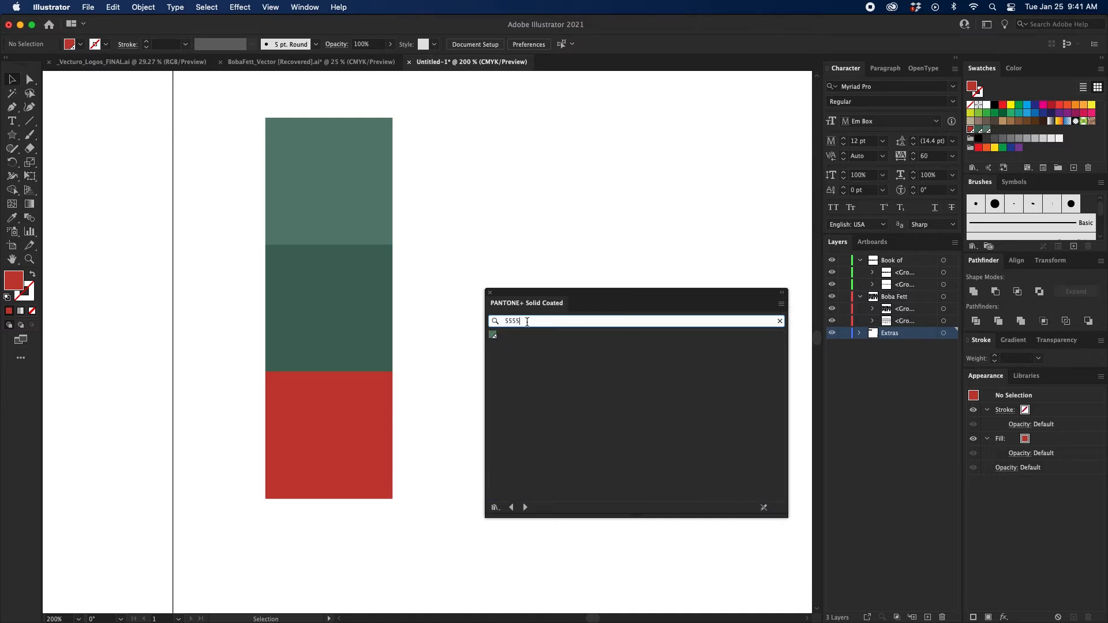
{"action": "key", "text": "BackSpace"}
{"action": "type", "text": "4"}
{"action": "double_click", "coordinate": [522, 321]}
{"action": "type", "text": "180"}
{"action": "left_click", "coordinate": [490, 293]}
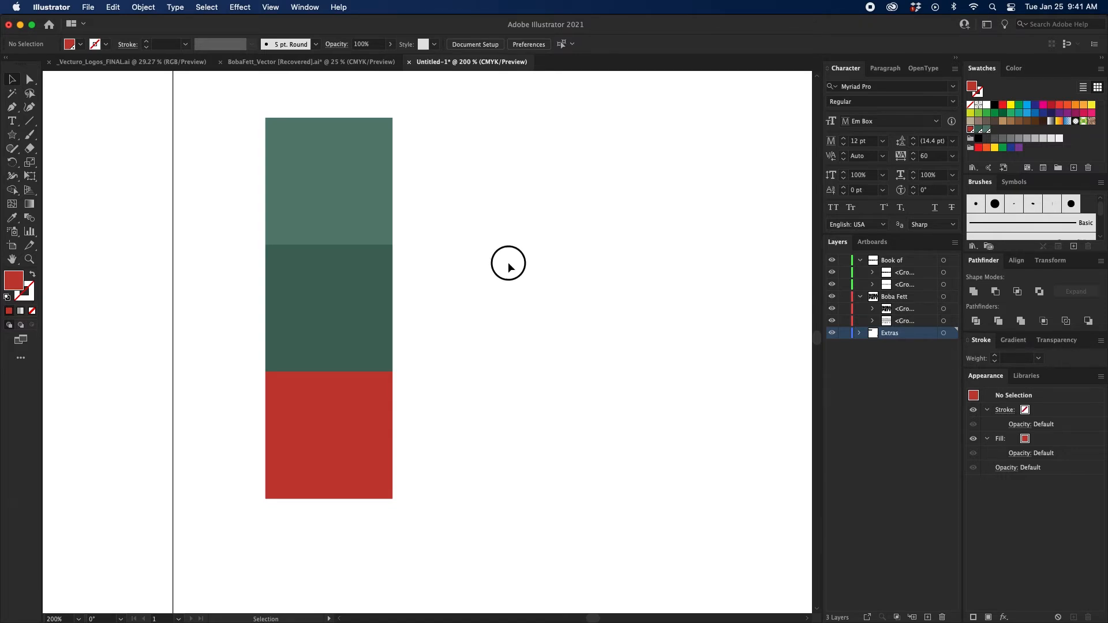
Isolate the top BOBA FETT group and fill the BOBA letters with the lighter green Pantone swatch.
{"action": "key", "text": "super+minus"}
{"action": "key", "text": "super+minus"}
{"action": "key", "text": "super+minus"}
{"action": "left_click_drag", "start_coordinate": [208, 343], "coordinate": [508, 260]}
{"action": "key", "text": "super+equal"}
{"action": "left_click", "coordinate": [512, 267]}
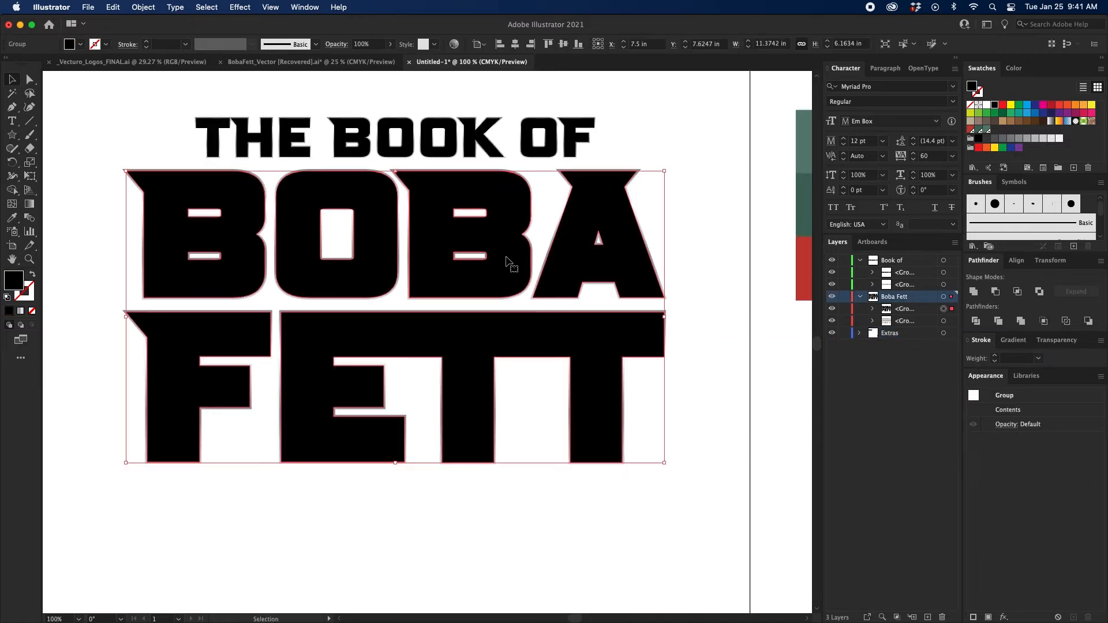
{"action": "double_click", "coordinate": [511, 266]}
{"action": "left_click", "coordinate": [625, 259]}
{"action": "scroll", "coordinate": [635, 259], "scroll_direction": "right", "scroll_amount": 3}
{"action": "scroll", "coordinate": [647, 266], "scroll_direction": "up", "scroll_amount": 2}
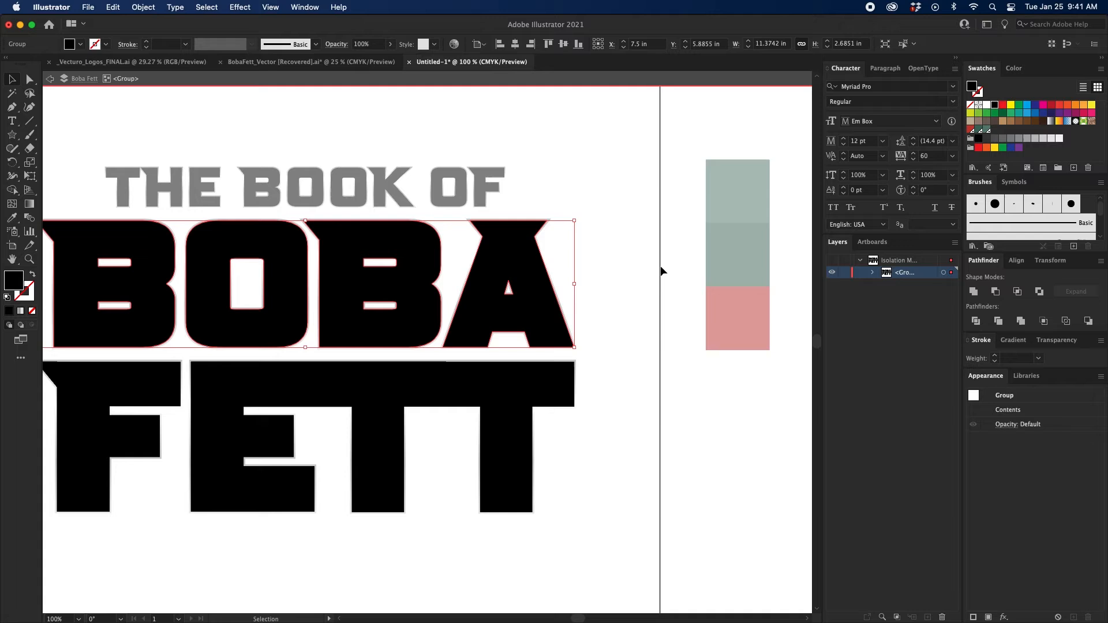
{"action": "left_click", "coordinate": [987, 132]}
Fill the FETT letters with the darker green PANTONE 5545 C swatch and exit isolation mode.
{"action": "left_click", "coordinate": [527, 402]}
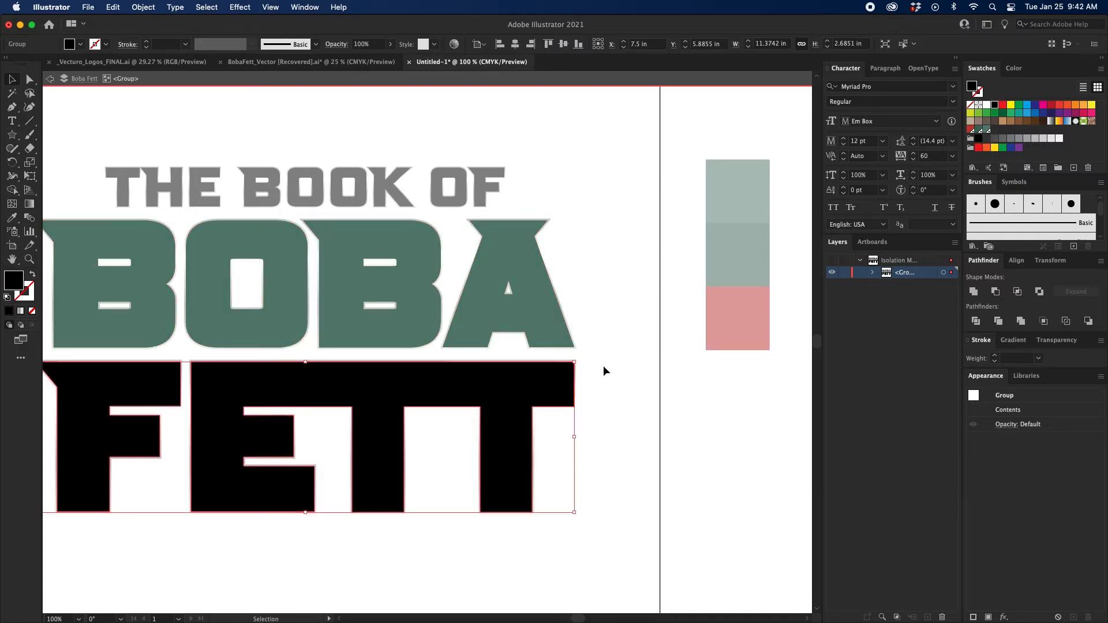
{"action": "left_click", "coordinate": [979, 130]}
{"action": "scroll", "coordinate": [577, 168], "scroll_direction": "left", "scroll_amount": 2}
{"action": "double_click", "coordinate": [606, 170]}
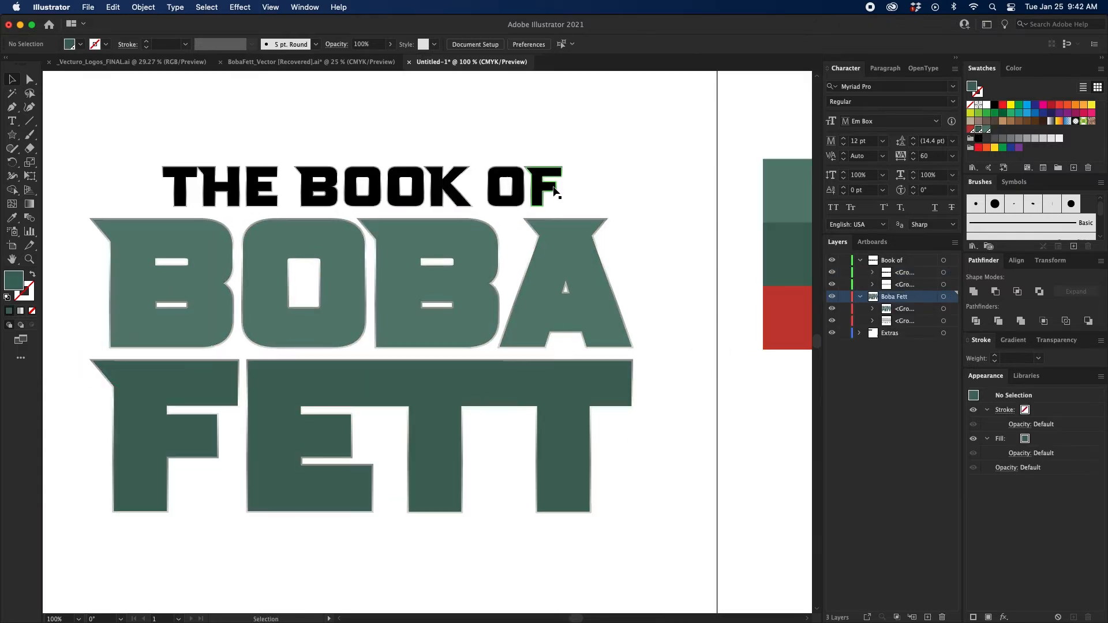
Fill the top THE BOOK OF group with the red PANTONE 180 C swatch and deselect it.
{"action": "left_click", "coordinate": [554, 190]}
{"action": "left_click", "coordinate": [970, 131]}
{"action": "left_click", "coordinate": [664, 154]}
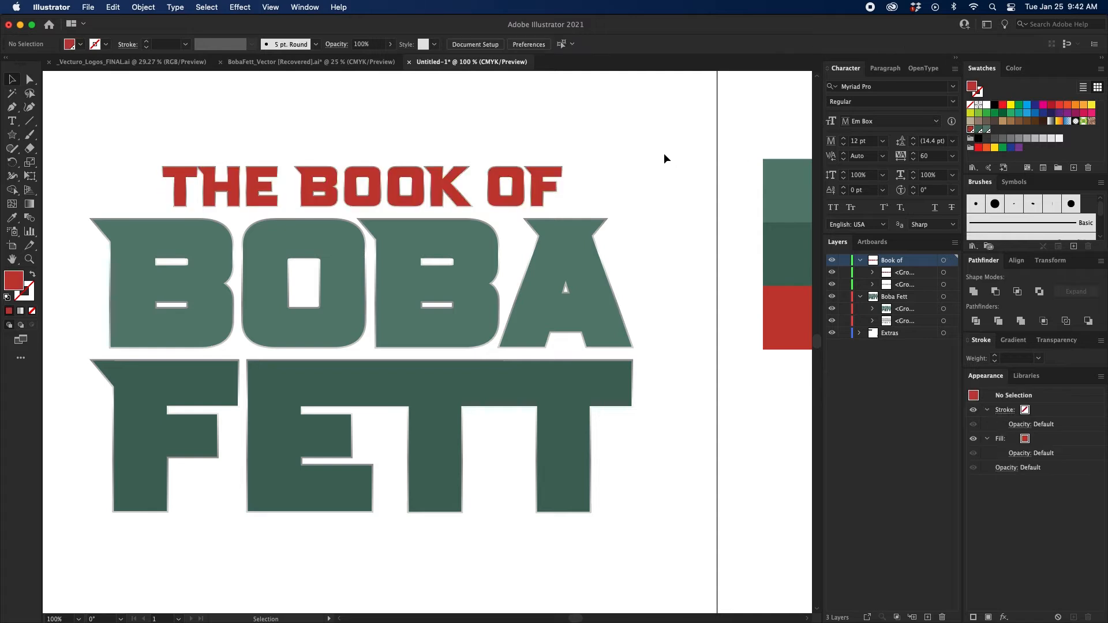
{"action": "scroll", "coordinate": [646, 161], "scroll_direction": "right", "scroll_amount": 2}
{"action": "left_click_drag", "start_coordinate": [546, 206], "coordinate": [698, 170]}
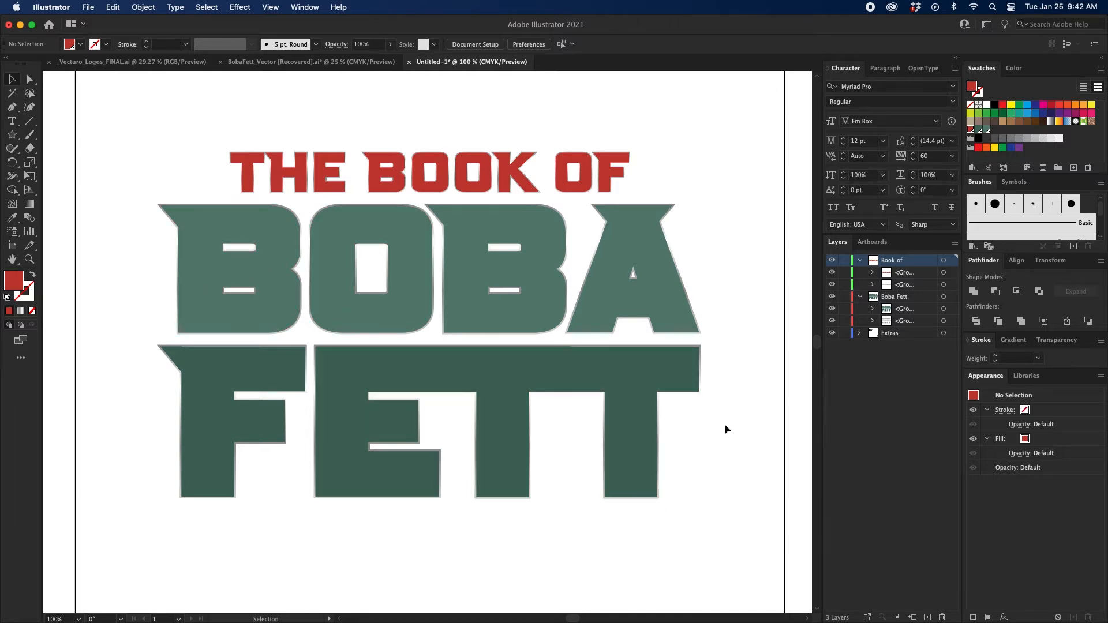
{"action": "key", "text": "space"}
{"action": "left_click_drag", "start_coordinate": [552, 436], "coordinate": [550, 446]}
{"action": "scroll", "coordinate": [1099, 216], "scroll_direction": "down", "scroll_amount": 3}
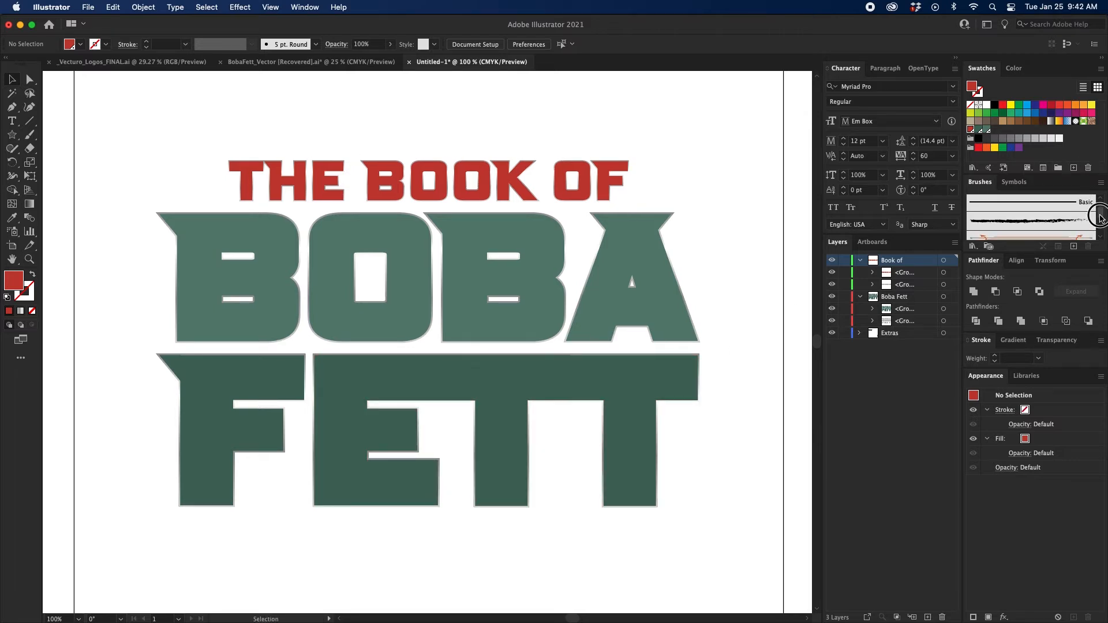
{"action": "scroll", "coordinate": [1099, 217], "scroll_direction": "up", "scroll_amount": 3}
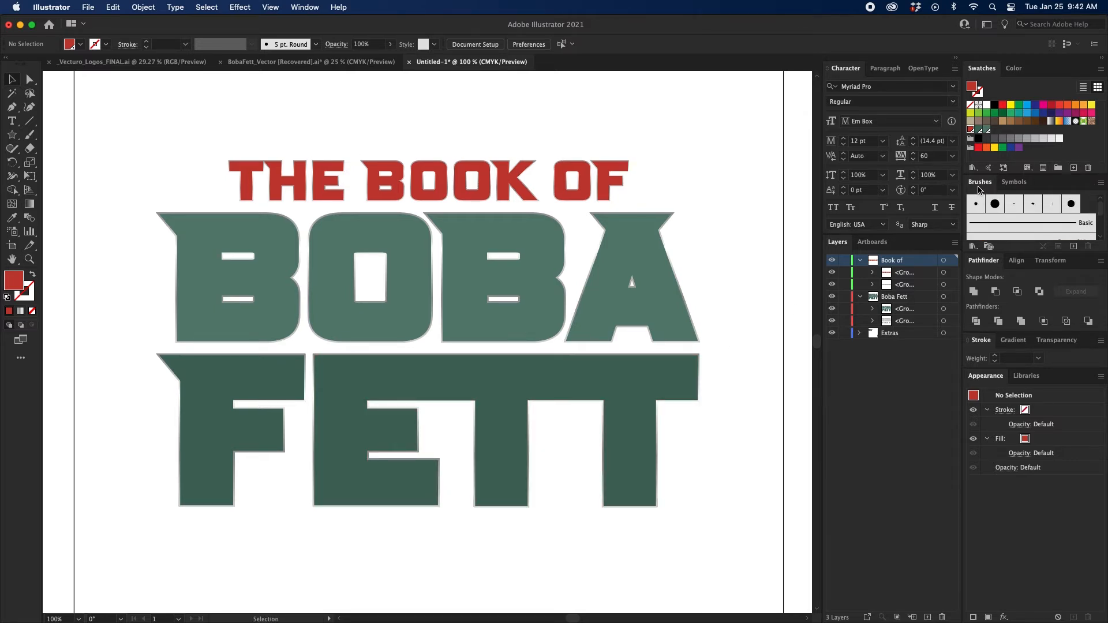
{"action": "left_click", "coordinate": [1100, 183]}
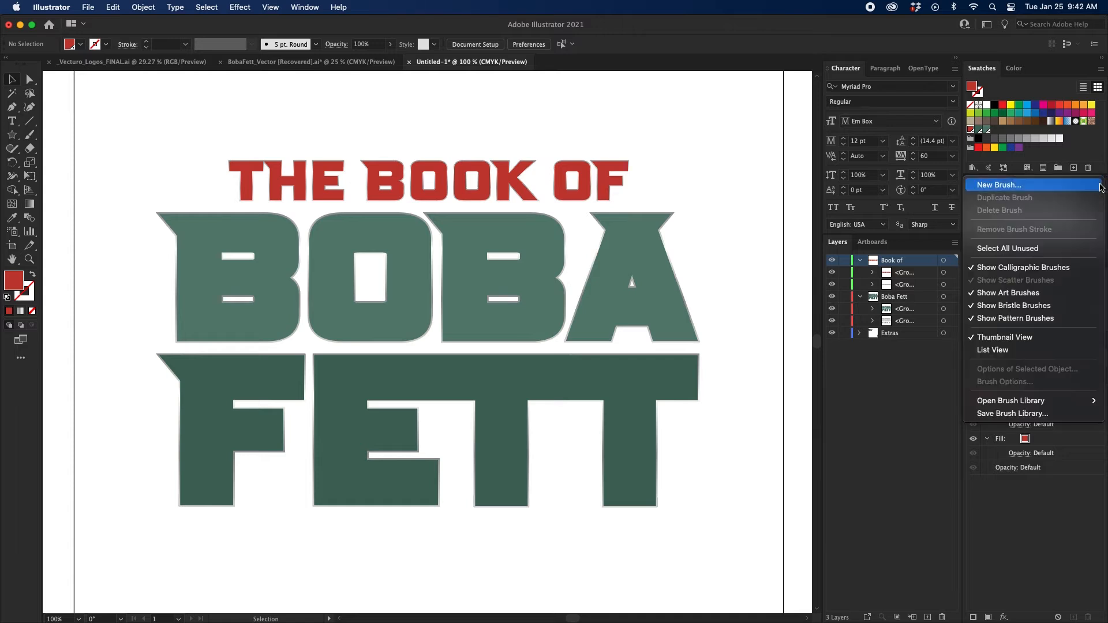
{"action": "left_click", "coordinate": [1085, 184]}
{"action": "left_click", "coordinate": [515, 405]}
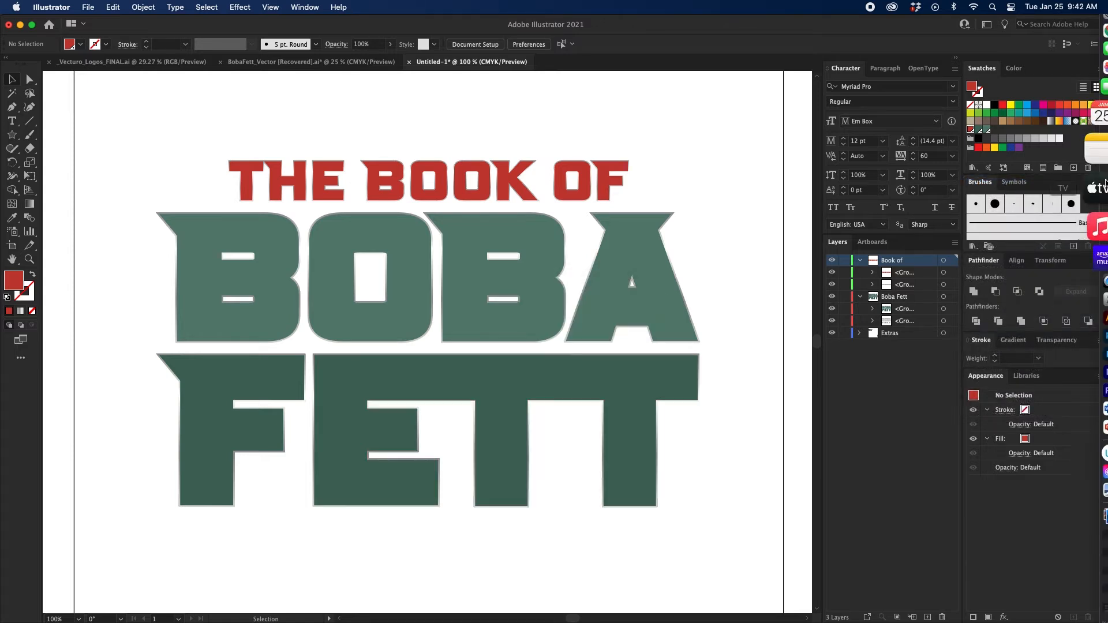
Add the first chalk brush from the Artistic_ChalkCharcoalPencil brush library to the document's brushes and close the library.
{"action": "left_click", "coordinate": [1104, 184]}
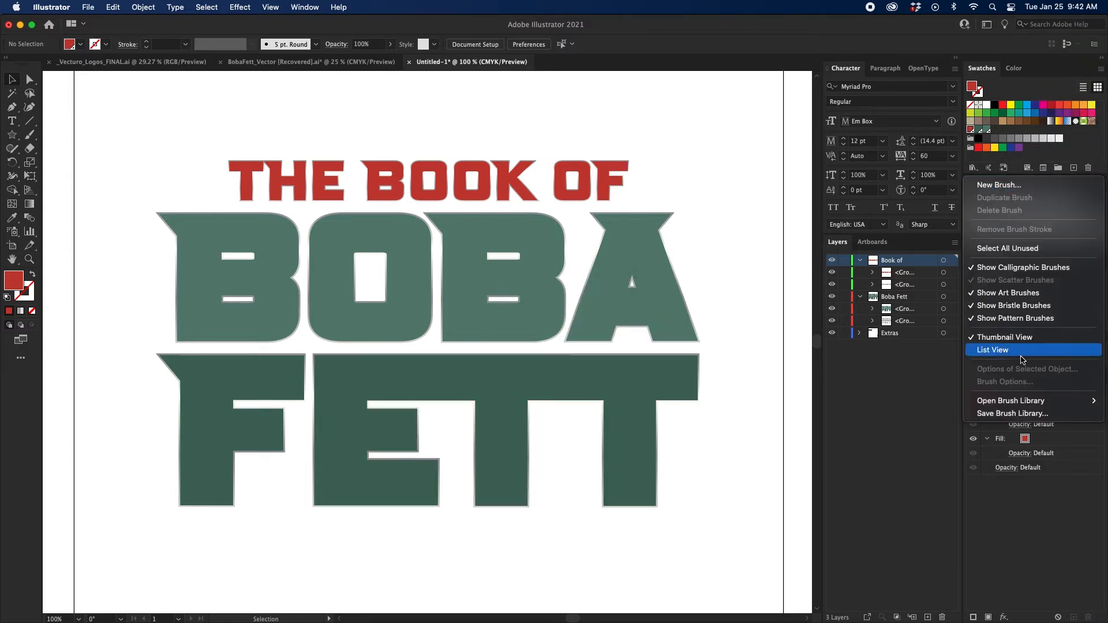
{"action": "mouse_move", "coordinate": [1012, 403]}
{"action": "mouse_move", "coordinate": [900, 413]}
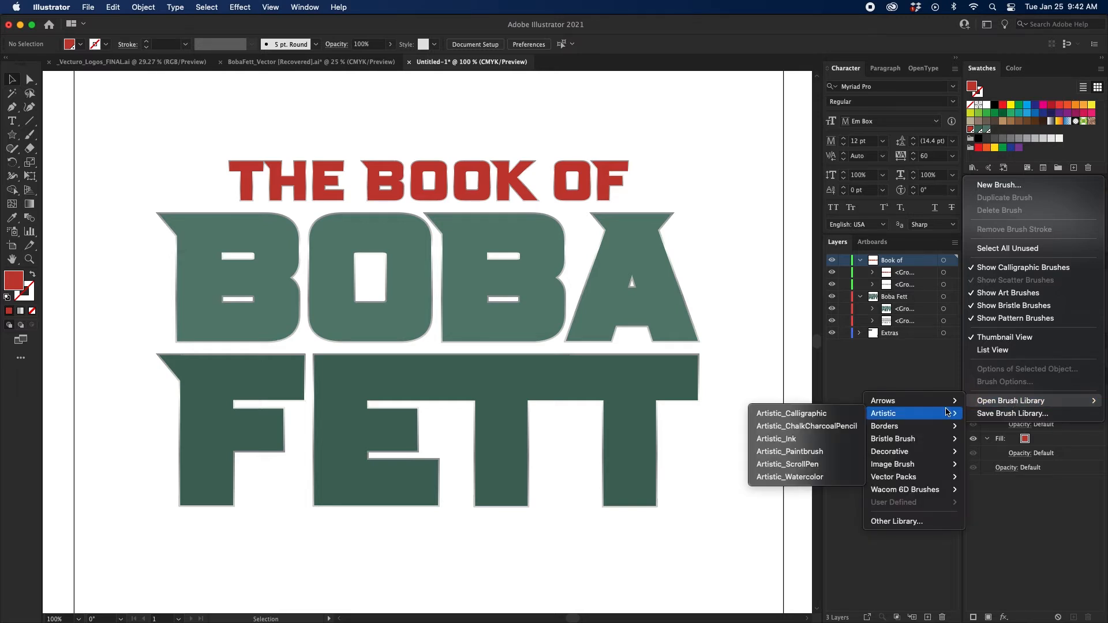
{"action": "left_click", "coordinate": [828, 427]}
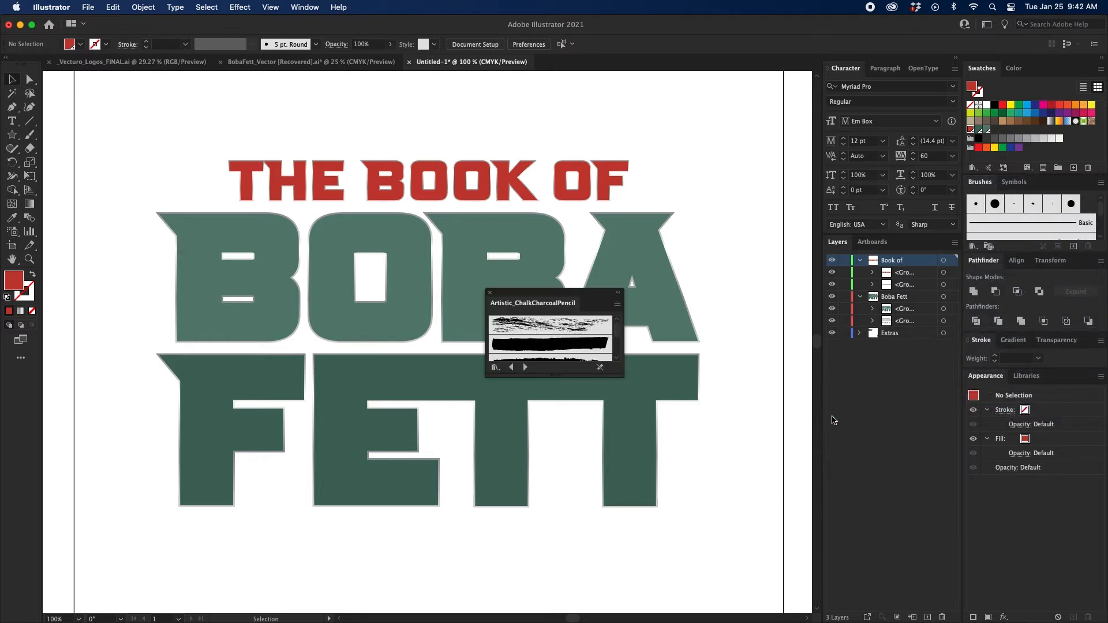
{"action": "left_click", "coordinate": [551, 329]}
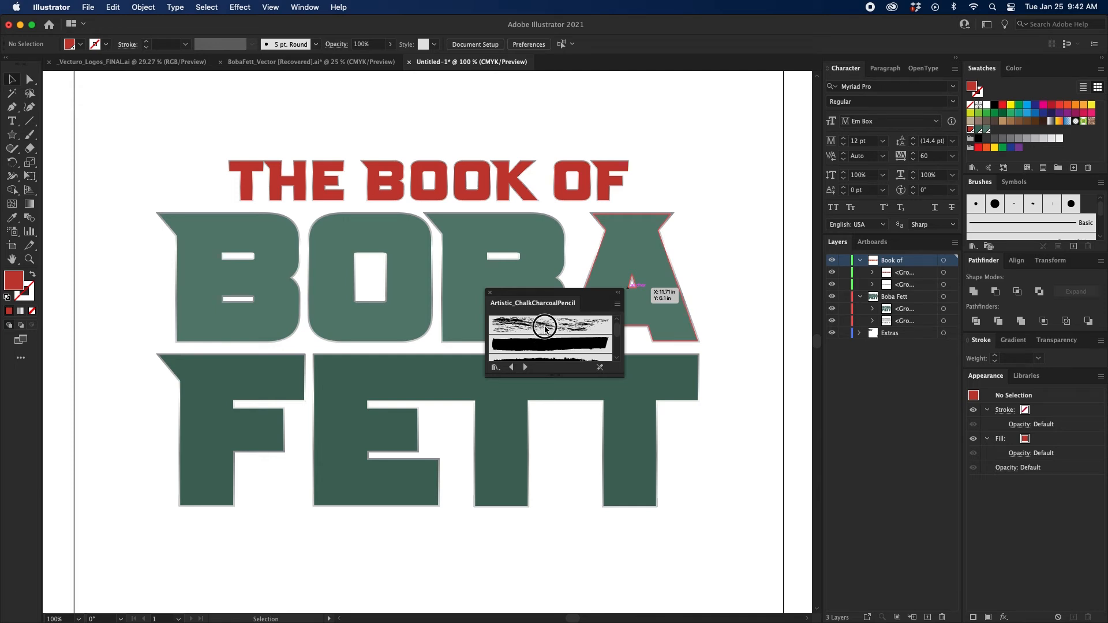
{"action": "left_click", "coordinate": [490, 296]}
{"action": "scroll", "coordinate": [687, 231], "scroll_direction": "left", "scroll_amount": 2}
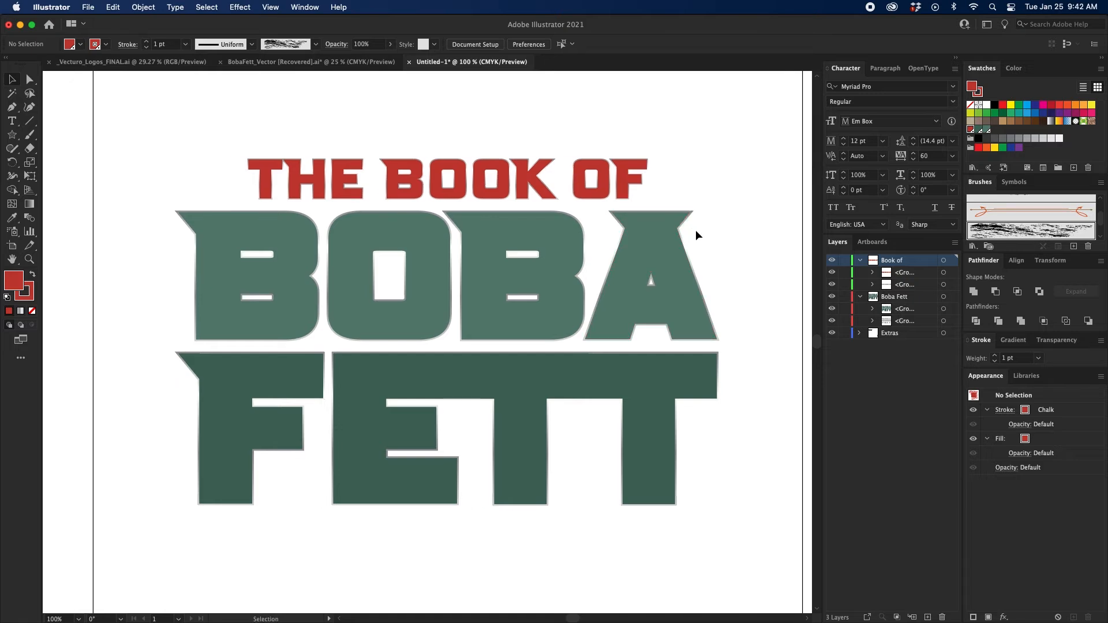
Paint a gray chalk stroke about 6 in wide, curving from beside the first B down through the E of FETT.
{"action": "left_click", "coordinate": [30, 135]}
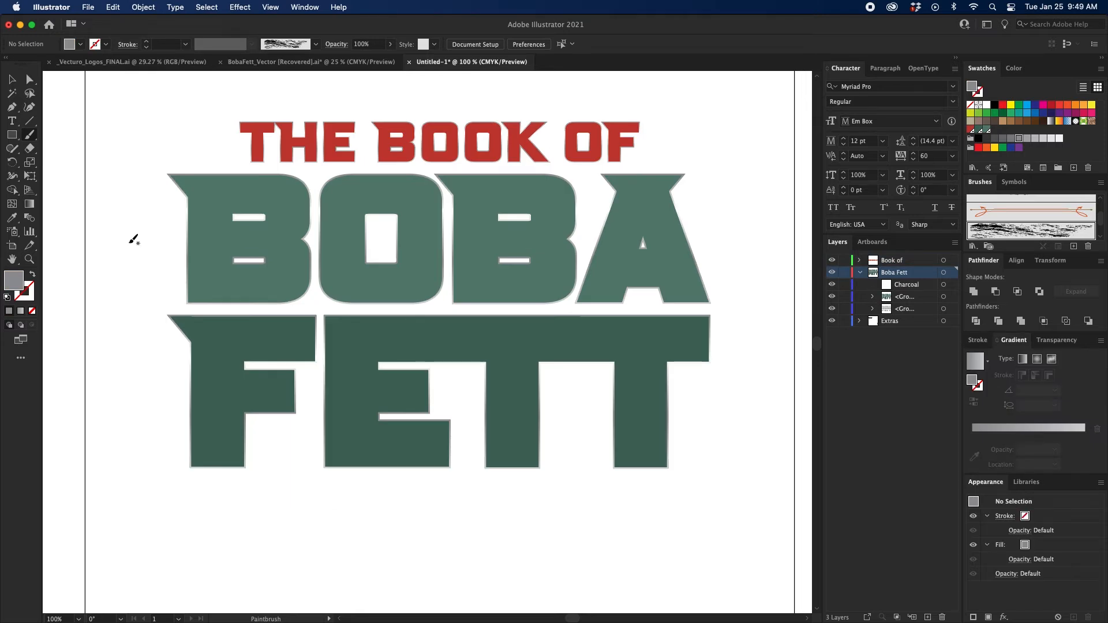
{"action": "mouse_move", "coordinate": [124, 229]}
{"action": "left_mouse_down"}
{"action": "mouse_move", "coordinate": [130, 247]}
{"action": "mouse_move", "coordinate": [208, 273]}
{"action": "mouse_move", "coordinate": [324, 271]}
{"action": "mouse_move", "coordinate": [379, 303]}
{"action": "mouse_move", "coordinate": [392, 329]}
{"action": "left_mouse_up"}
{"action": "mouse_move", "coordinate": [410, 414]}
{"action": "left_mouse_down"}
{"action": "mouse_move", "coordinate": [380, 466]}
{"action": "mouse_move", "coordinate": [313, 526]}
{"action": "left_mouse_up"}
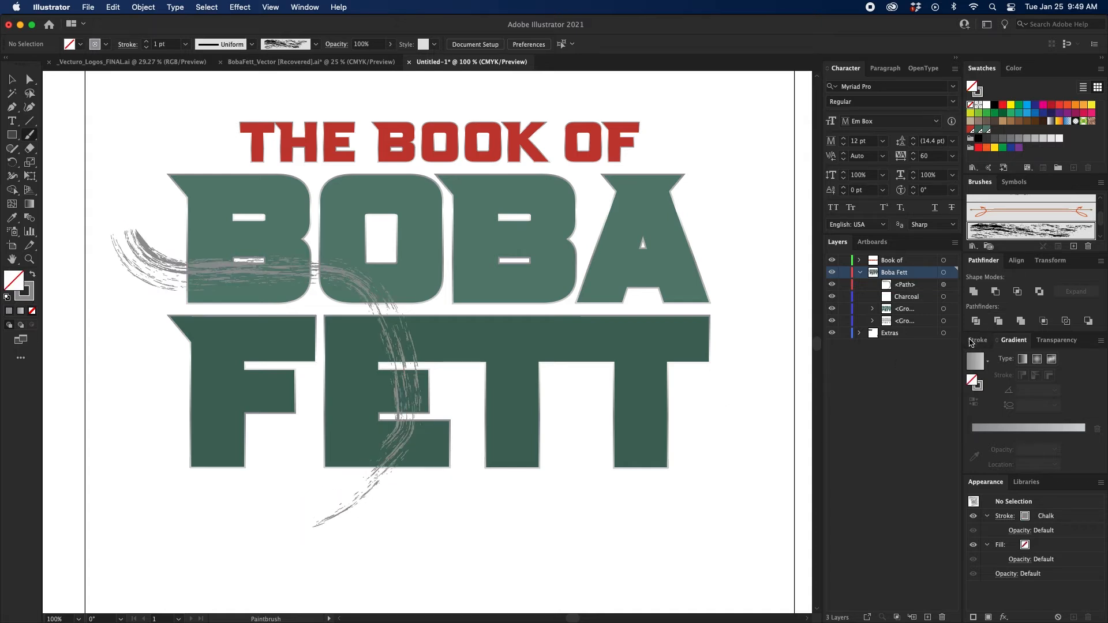
Set the chalk stroke's weight to 5 pt and shift it slightly down over the lettering.
{"action": "key", "text": "v"}
{"action": "left_click", "coordinate": [371, 504]}
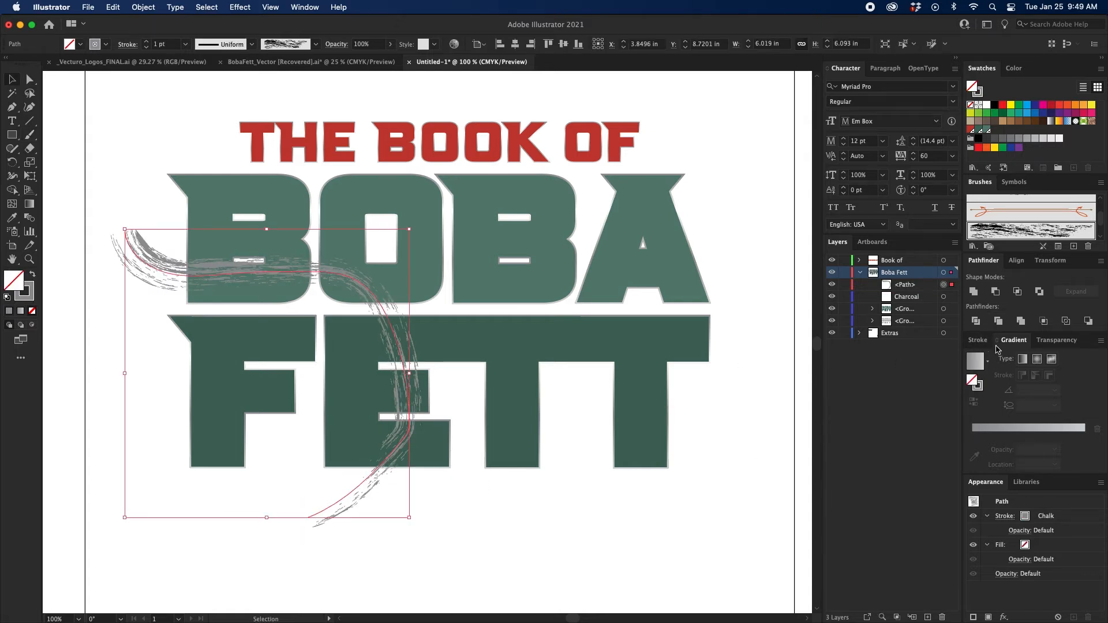
{"action": "left_click", "coordinate": [980, 340]}
{"action": "left_click", "coordinate": [996, 355]}
{"action": "left_click", "coordinate": [995, 355]}
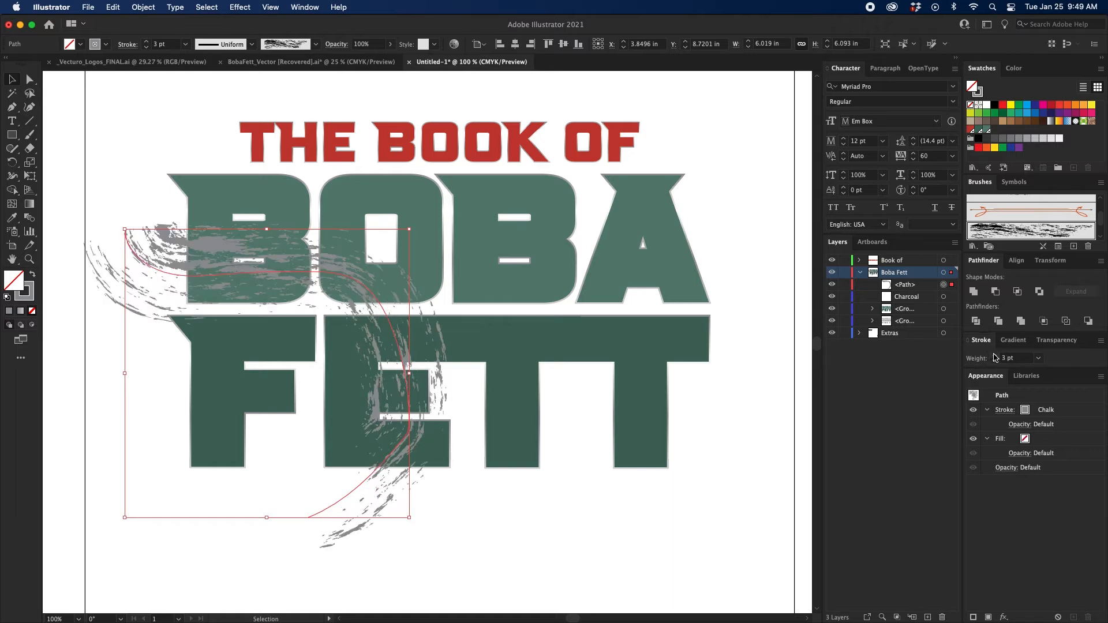
{"action": "left_click", "coordinate": [994, 356]}
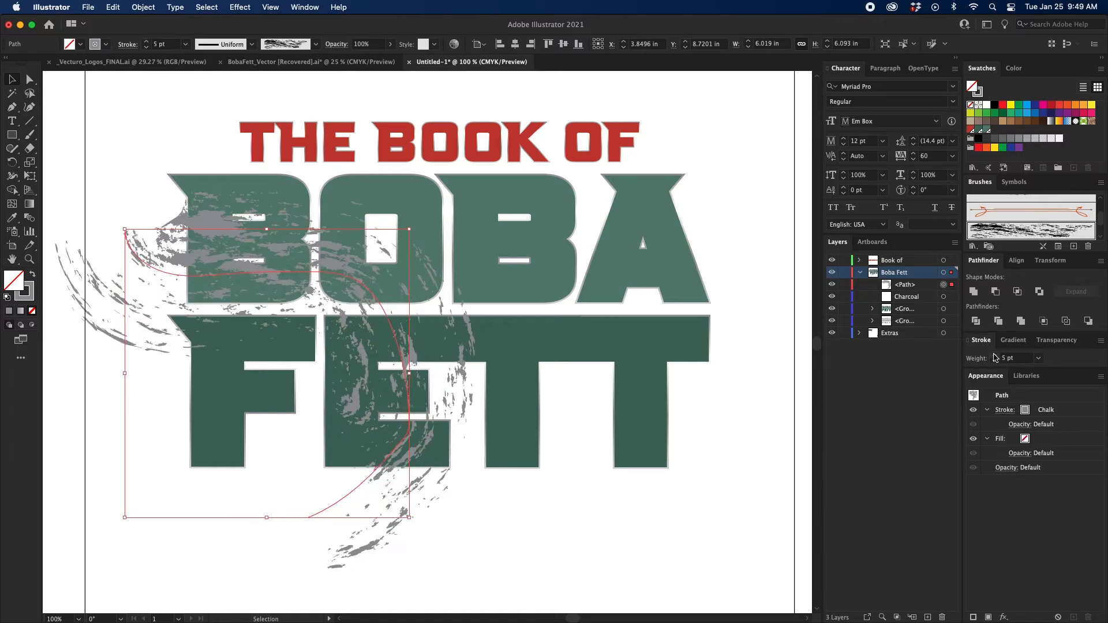
{"action": "left_click_drag", "start_coordinate": [227, 241], "coordinate": [225, 273]}
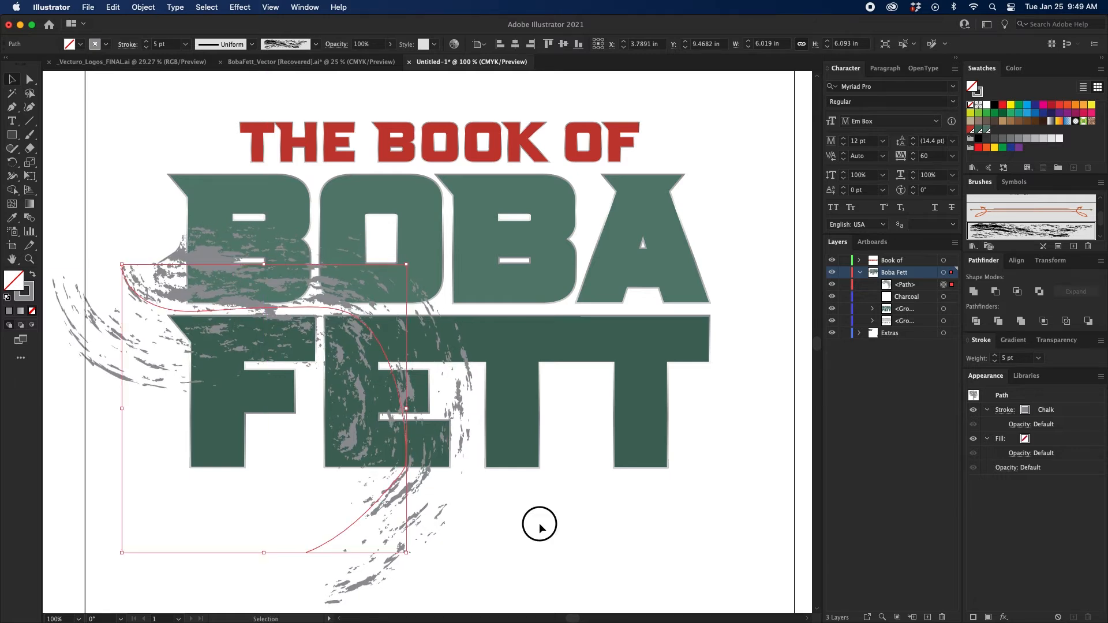
{"action": "left_click", "coordinate": [537, 521]}
Paint chalk strokes across the lower F, over the TT, and up through the A, moving the last one slightly up.
{"action": "key", "text": "b"}
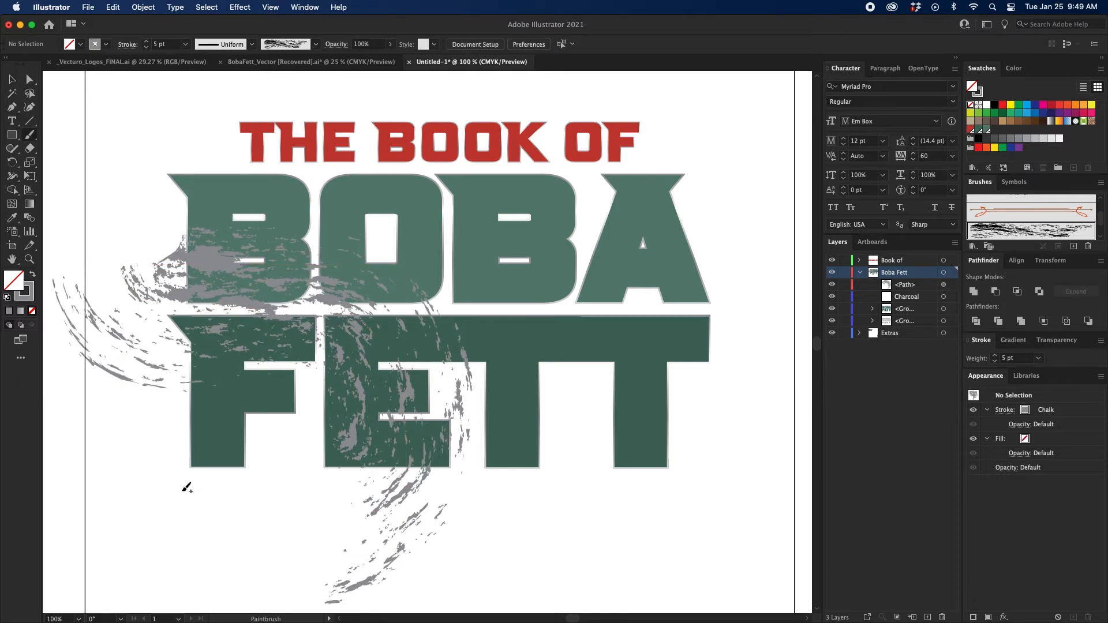
{"action": "mouse_move", "coordinate": [154, 502]}
{"action": "left_mouse_down"}
{"action": "mouse_move", "coordinate": [270, 387]}
{"action": "mouse_move", "coordinate": [293, 390]}
{"action": "mouse_move", "coordinate": [316, 428]}
{"action": "mouse_move", "coordinate": [302, 525]}
{"action": "left_mouse_up"}
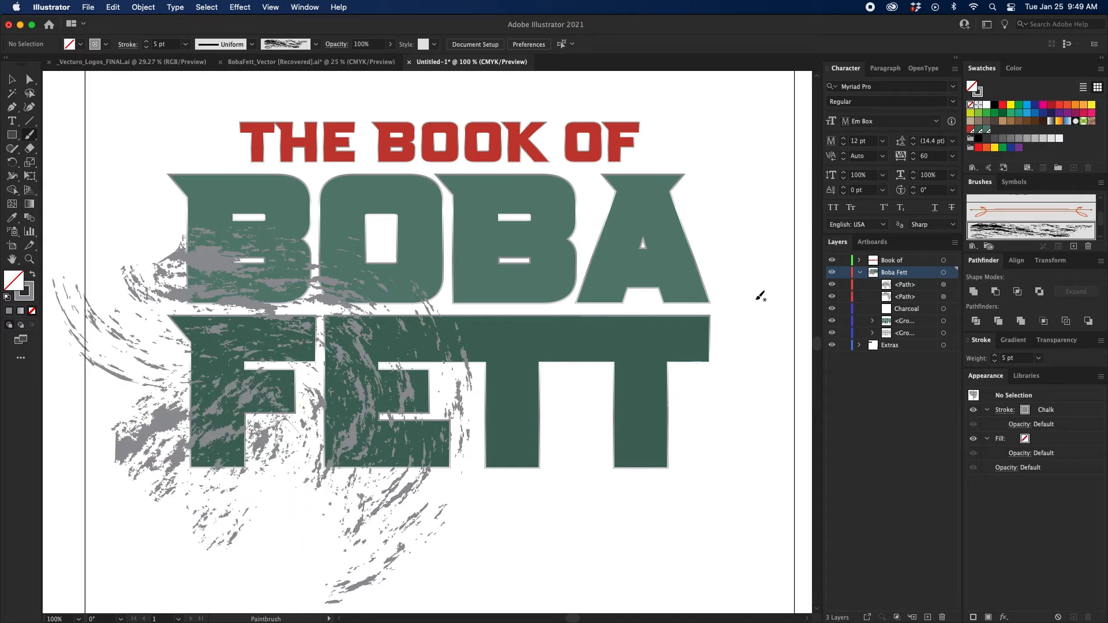
{"action": "mouse_move", "coordinate": [758, 300]}
{"action": "left_mouse_down"}
{"action": "mouse_move", "coordinate": [611, 388]}
{"action": "mouse_move", "coordinate": [544, 460]}
{"action": "mouse_move", "coordinate": [514, 539]}
{"action": "left_mouse_up"}
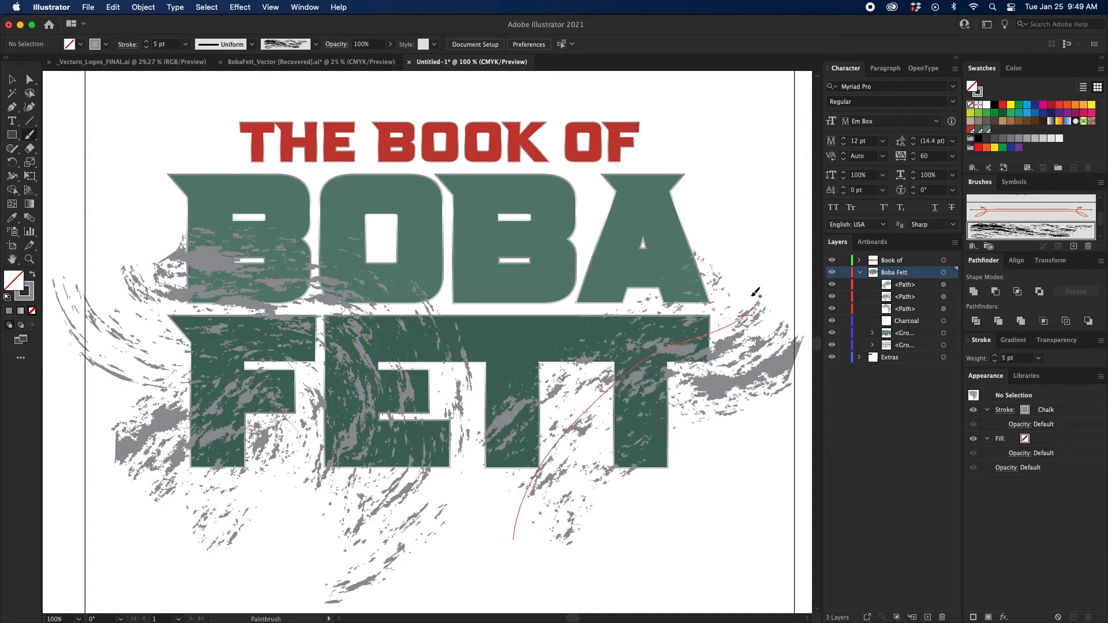
{"action": "mouse_move", "coordinate": [751, 296]}
{"action": "left_mouse_down"}
{"action": "mouse_move", "coordinate": [700, 255]}
{"action": "mouse_move", "coordinate": [618, 143]}
{"action": "mouse_move", "coordinate": [600, 137]}
{"action": "left_mouse_up"}
{"action": "key", "text": "v"}
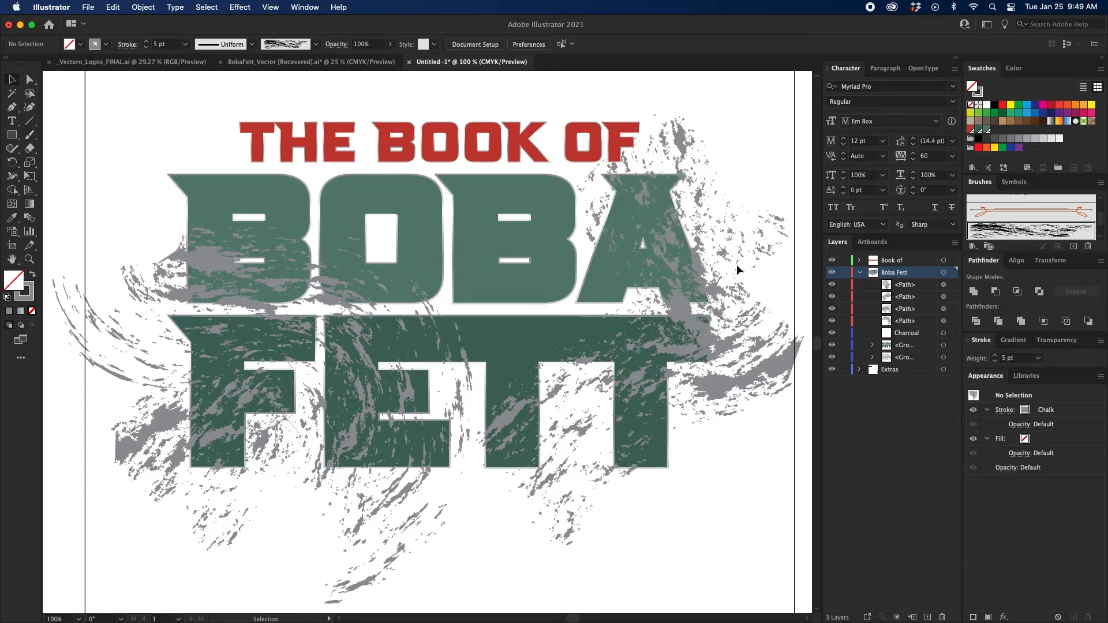
{"action": "left_click", "coordinate": [718, 267]}
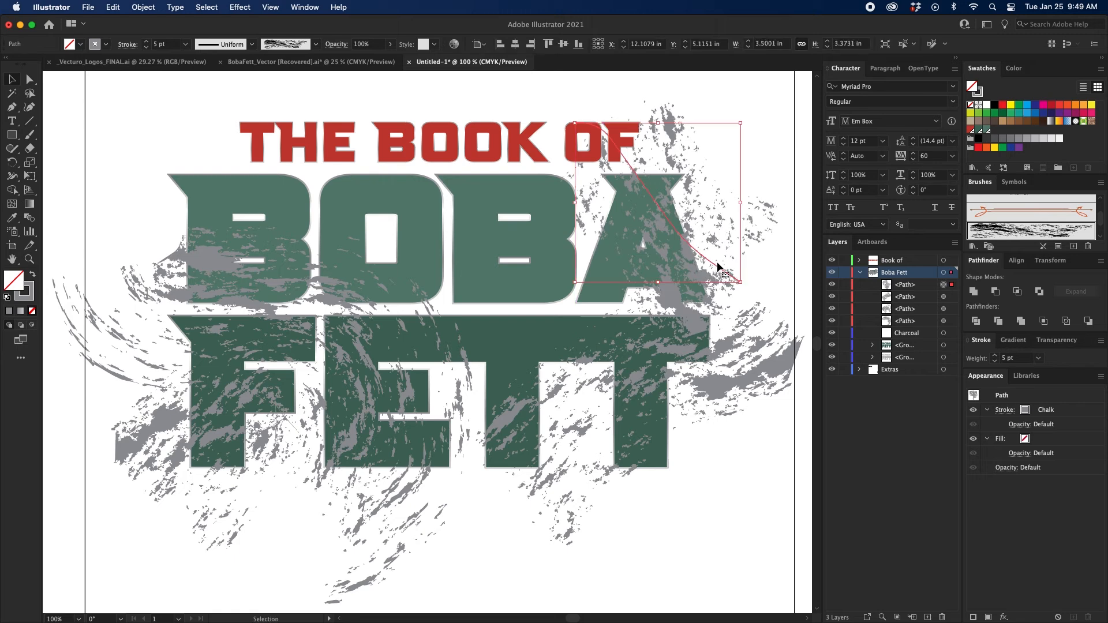
Paint a wide chalk stroke sweeping across the top of BOBA from above OF to the far left, and deselect it.
{"action": "key", "text": "b"}
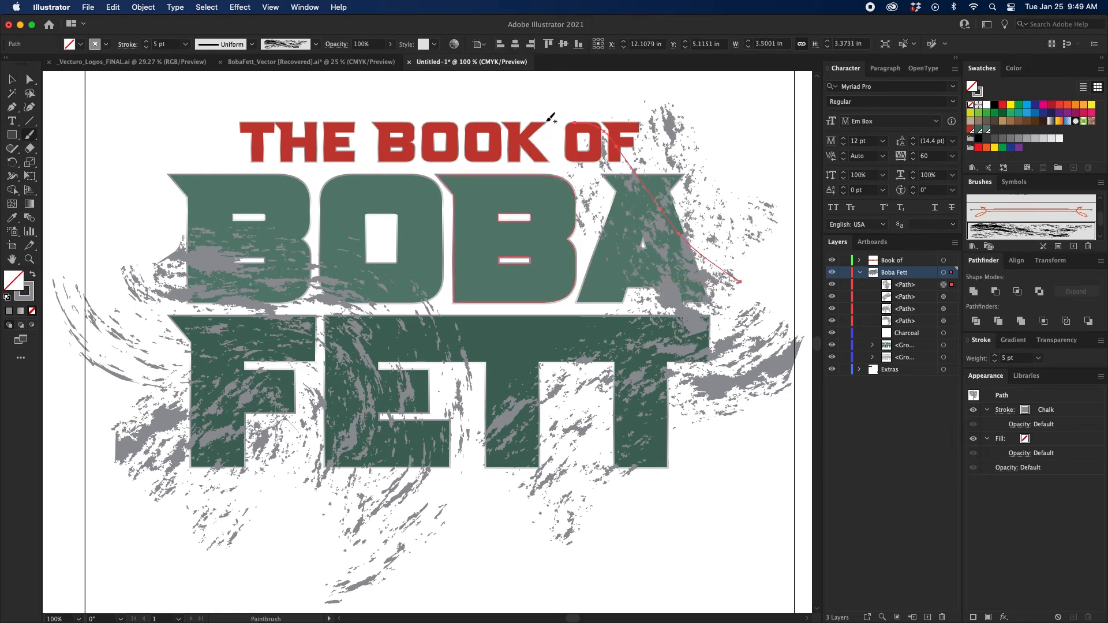
{"action": "mouse_move", "coordinate": [557, 108]}
{"action": "left_mouse_down"}
{"action": "mouse_move", "coordinate": [524, 173]}
{"action": "mouse_move", "coordinate": [484, 189]}
{"action": "mouse_move", "coordinate": [370, 197]}
{"action": "mouse_move", "coordinate": [219, 169]}
{"action": "mouse_move", "coordinate": [124, 125]}
{"action": "left_mouse_up"}
{"action": "key", "text": "super+shift+a"}
{"action": "key", "text": "v"}
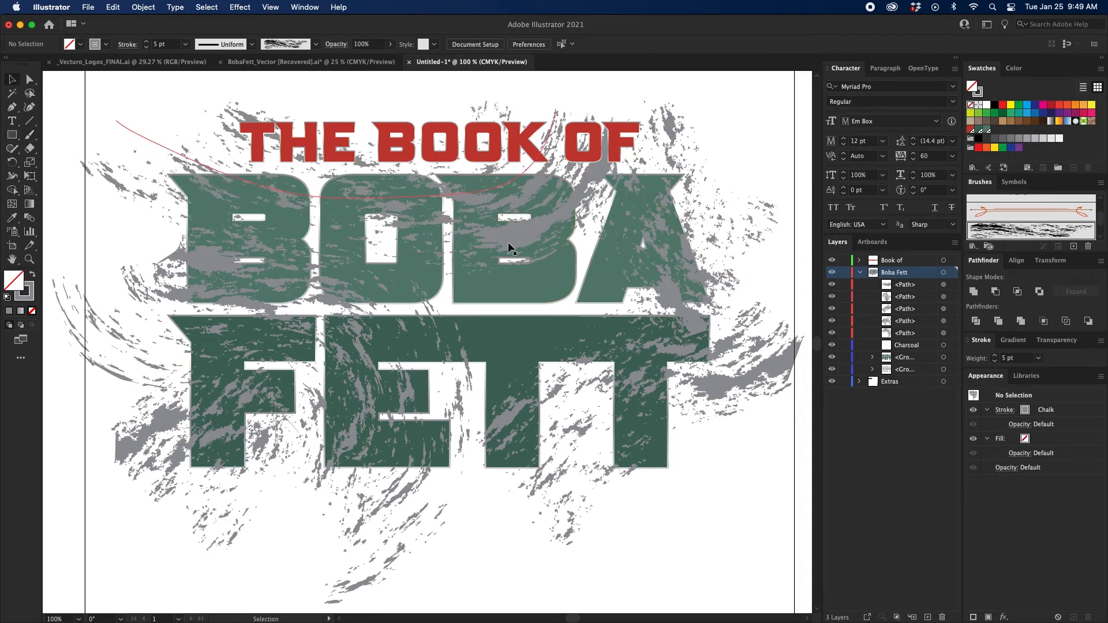
Turn the top chalk stroke into an arch over the title, widen it to about 11.58 in, and reposition it.
{"action": "mouse_move", "coordinate": [507, 244]}
{"action": "left_mouse_down"}
{"action": "mouse_move", "coordinate": [494, 228]}
{"action": "mouse_move", "coordinate": [505, 222]}
{"action": "left_mouse_up"}
{"action": "scroll", "coordinate": [491, 231], "scroll_direction": "up", "scroll_amount": 3}
{"action": "left_click_drag", "start_coordinate": [562, 165], "coordinate": [193, 242]}
{"action": "left_click_drag", "start_coordinate": [218, 174], "coordinate": [276, 238]}
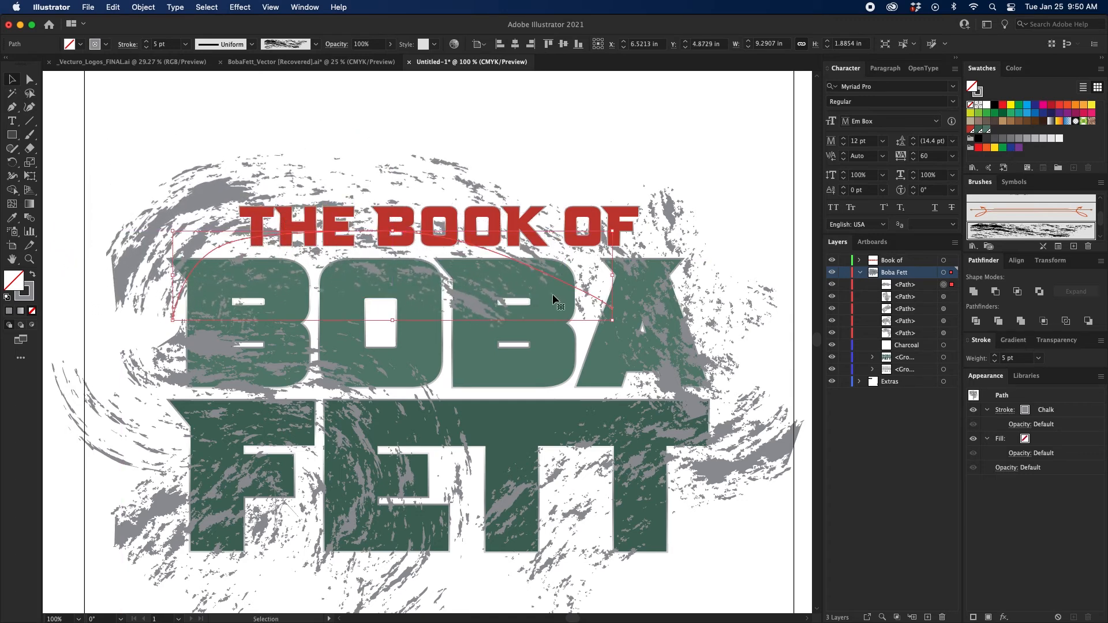
{"action": "left_click_drag", "start_coordinate": [614, 277], "coordinate": [667, 279]}
{"action": "left_click_drag", "start_coordinate": [207, 235], "coordinate": [230, 245]}
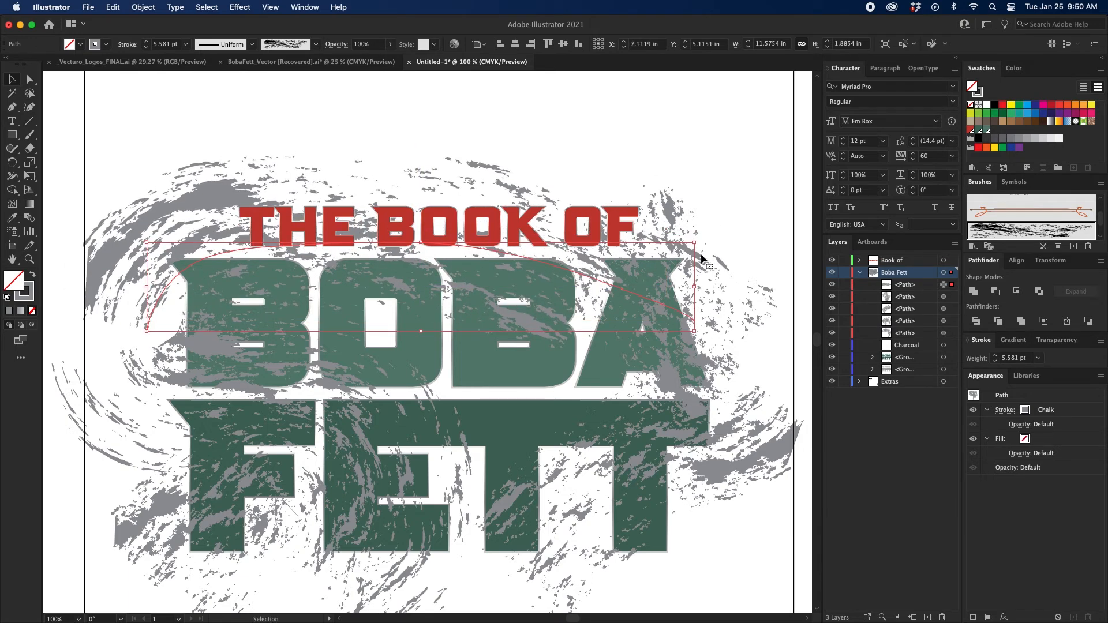
{"action": "left_click", "coordinate": [719, 171]}
Expand the appearance of all five chalk strokes in the Boba Fett layer and group them together.
{"action": "scroll", "coordinate": [719, 171], "scroll_direction": "down", "scroll_amount": 3}
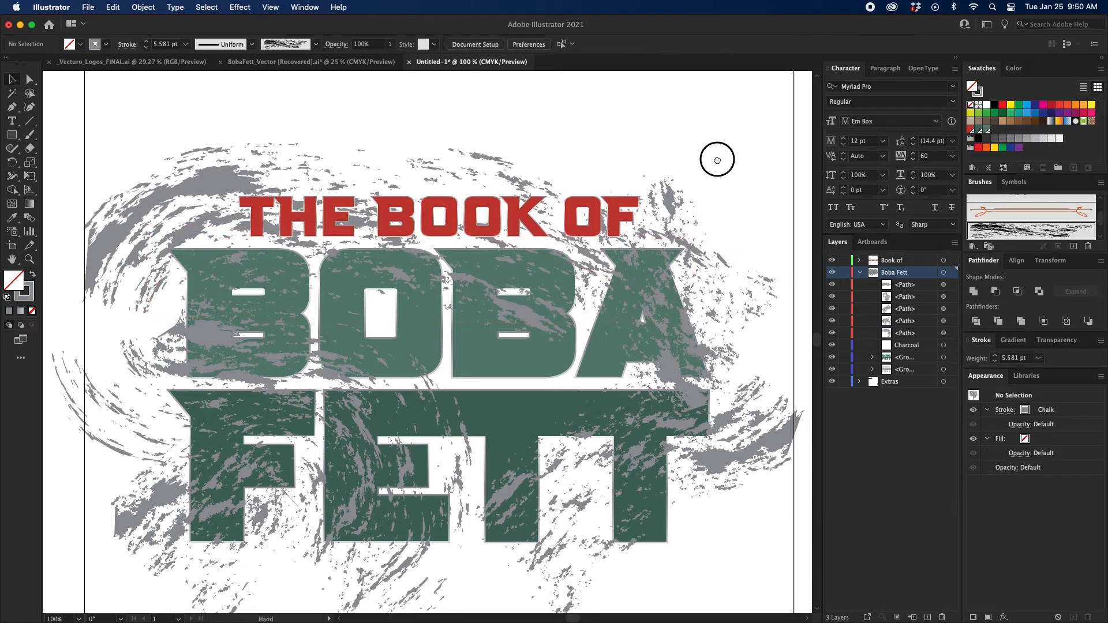
{"action": "left_click", "coordinate": [944, 285]}
{"action": "left_click", "coordinate": [944, 334], "text": "shift"}
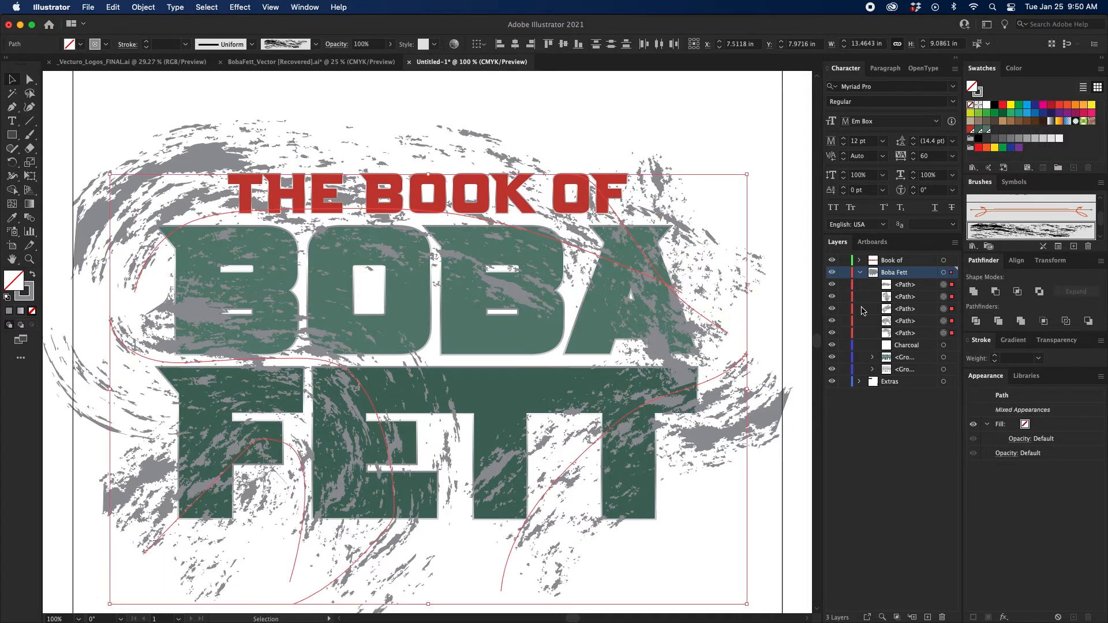
{"action": "scroll", "coordinate": [593, 285], "scroll_direction": "down", "scroll_amount": 1}
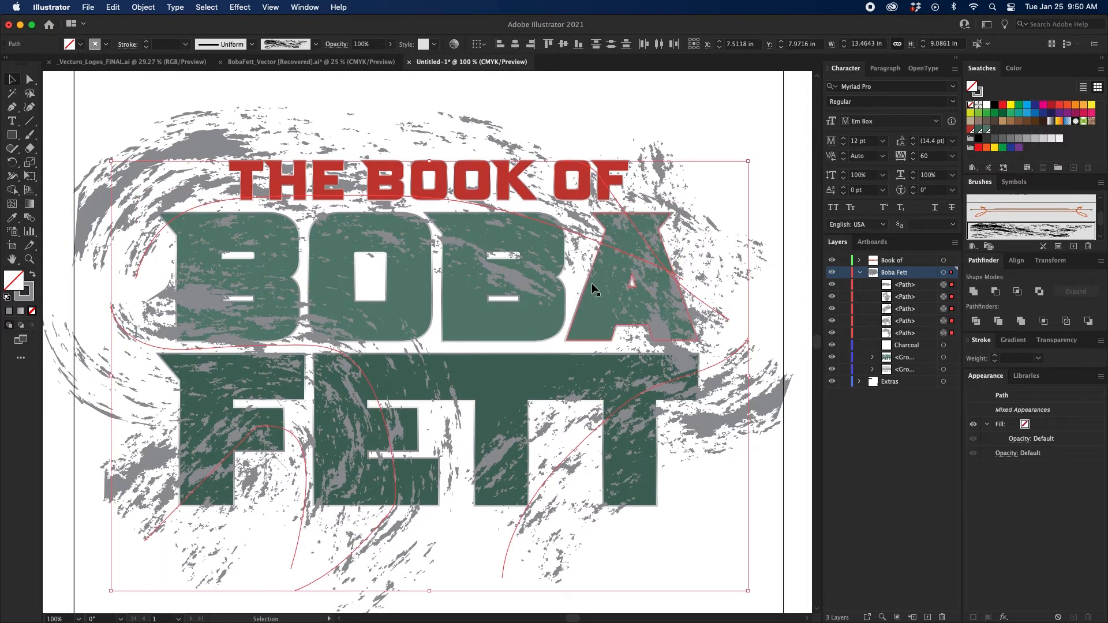
{"action": "left_click", "coordinate": [143, 7]}
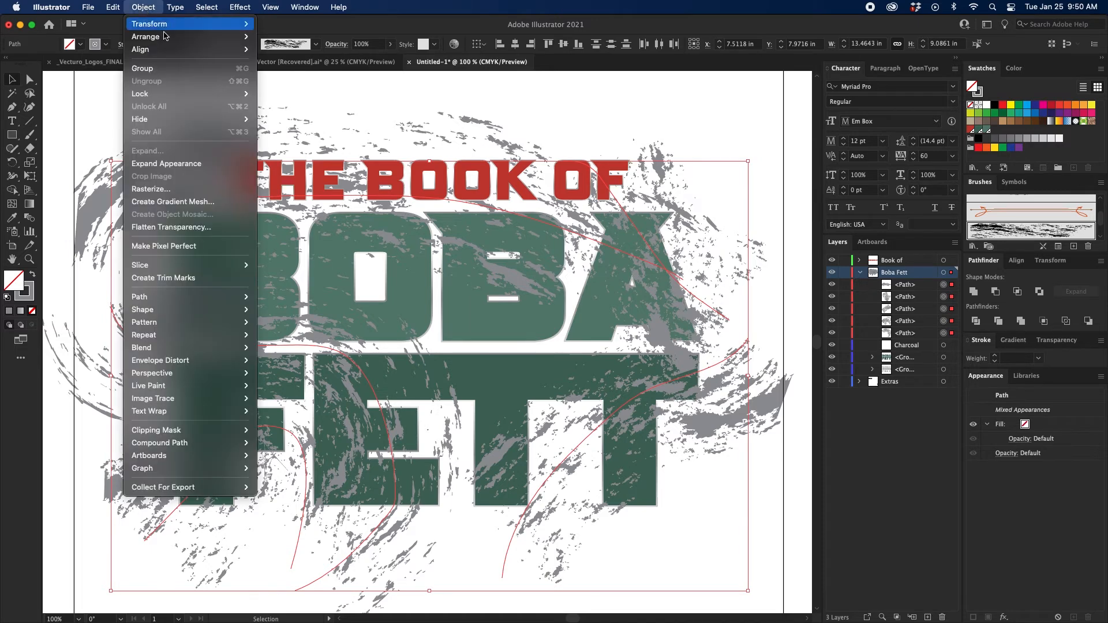
{"action": "left_click", "coordinate": [161, 164]}
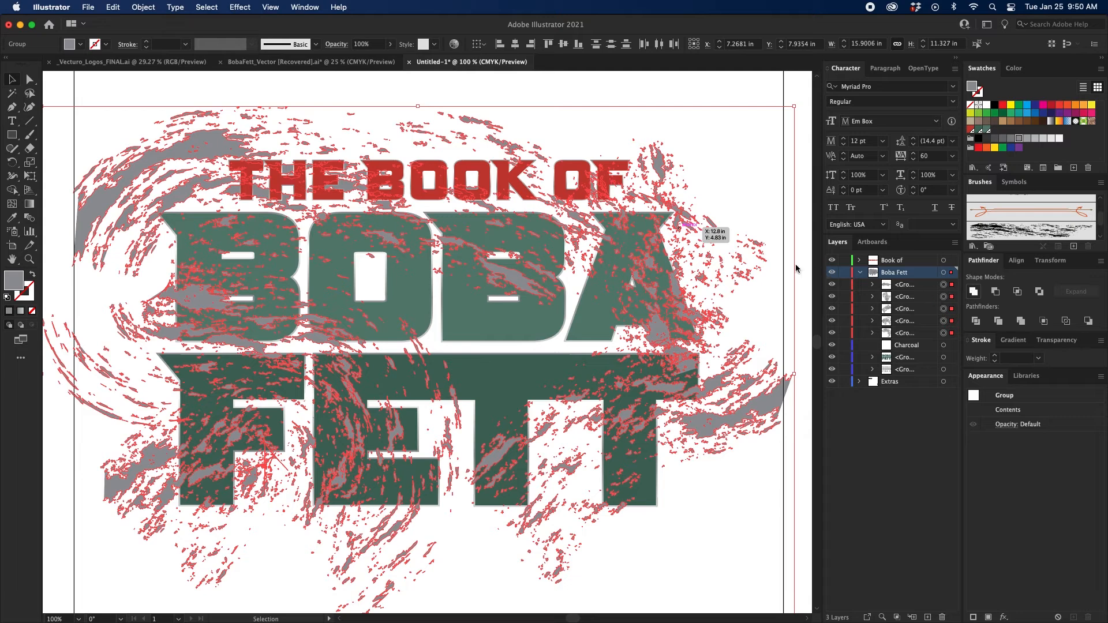
{"action": "key", "text": "super+g"}
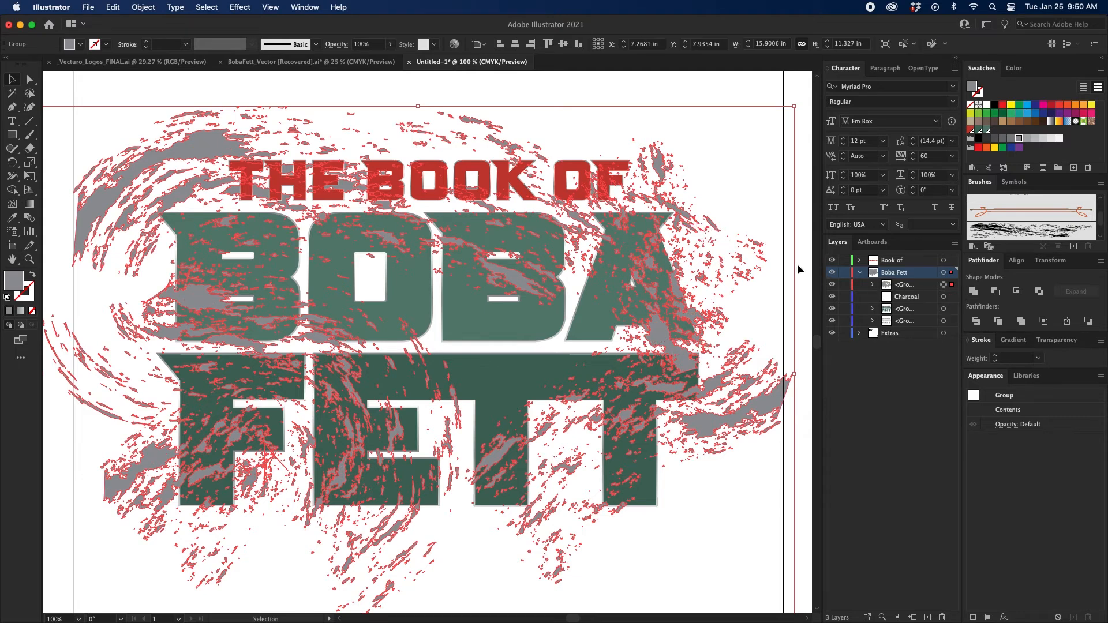
{"action": "key", "text": "super+shift+a"}
Draw a gray rectangle about 13.7 by 9.29 in over the BOBA FETT lettering and chalk strokes.
{"action": "key", "text": "a"}
{"action": "key", "text": "super+minus"}
{"action": "key", "text": "v"}
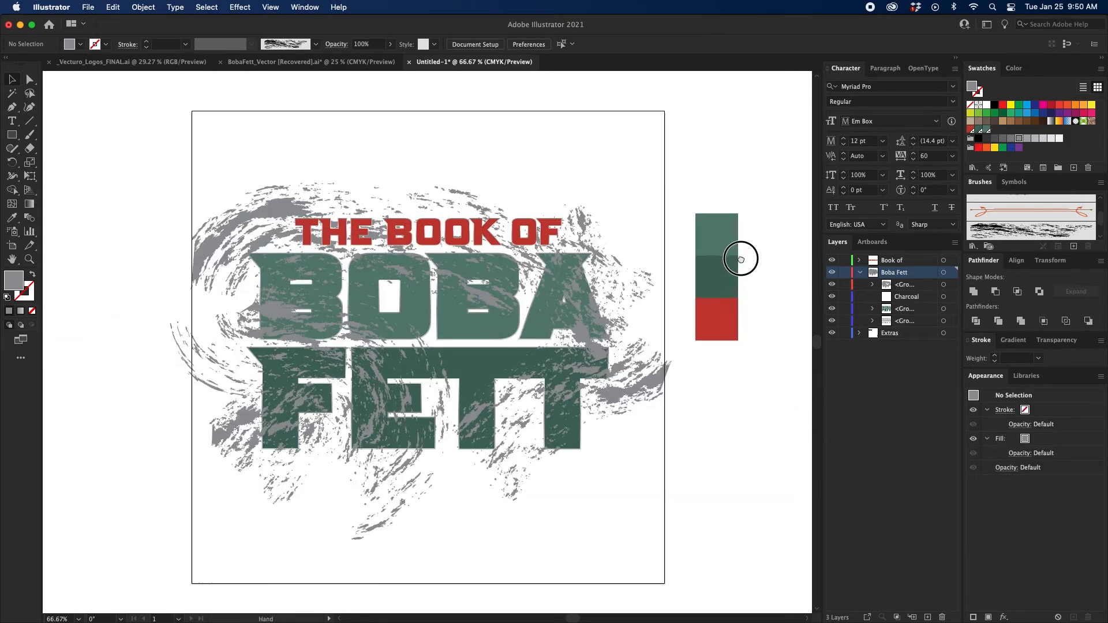
{"action": "key", "text": "m"}
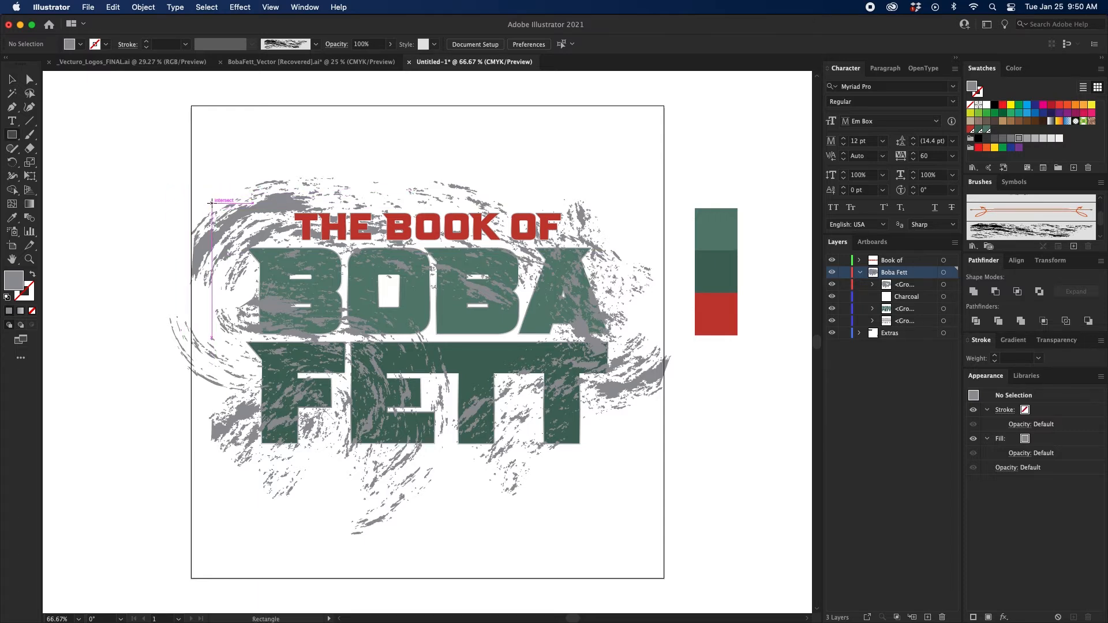
{"action": "left_click_drag", "start_coordinate": [210, 200], "coordinate": [643, 493]}
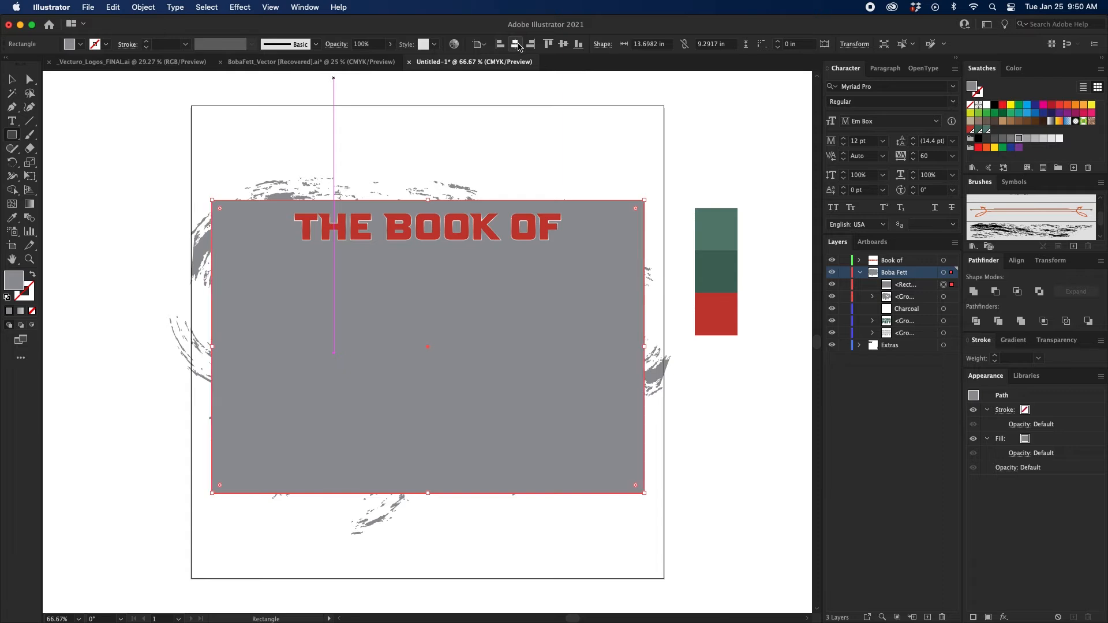
{"action": "key", "text": "Right"}
{"action": "left_click", "coordinate": [13, 81]}
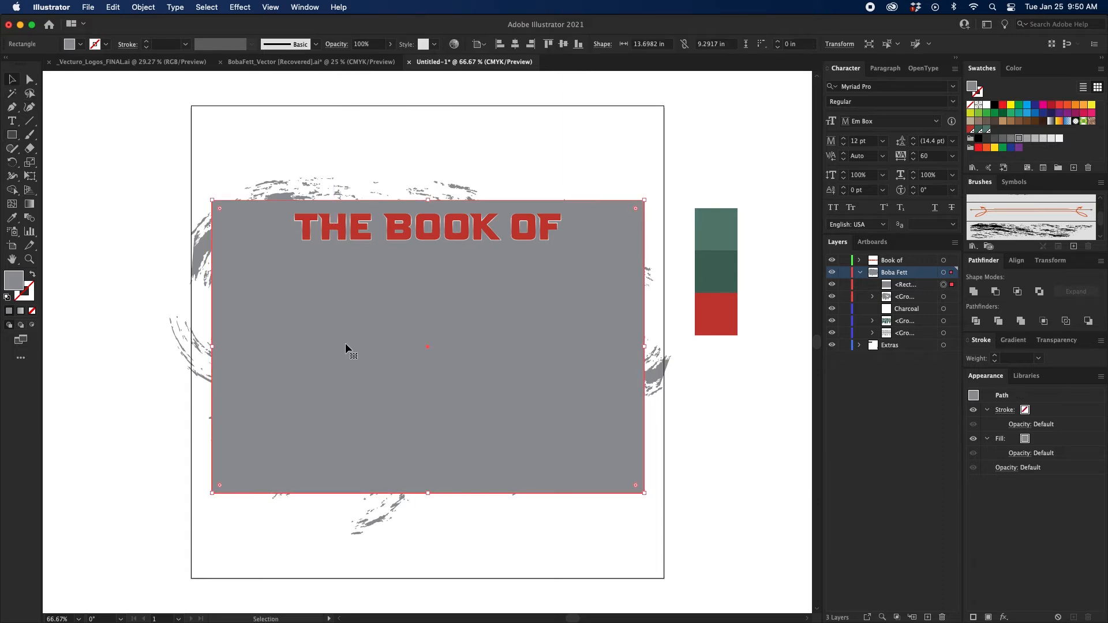
Delete the gray rectangle and duplicate the green BOBA FETT letter group above the chalk strokes in the Boba Fett layer.
{"action": "left_click", "coordinate": [21, 311]}
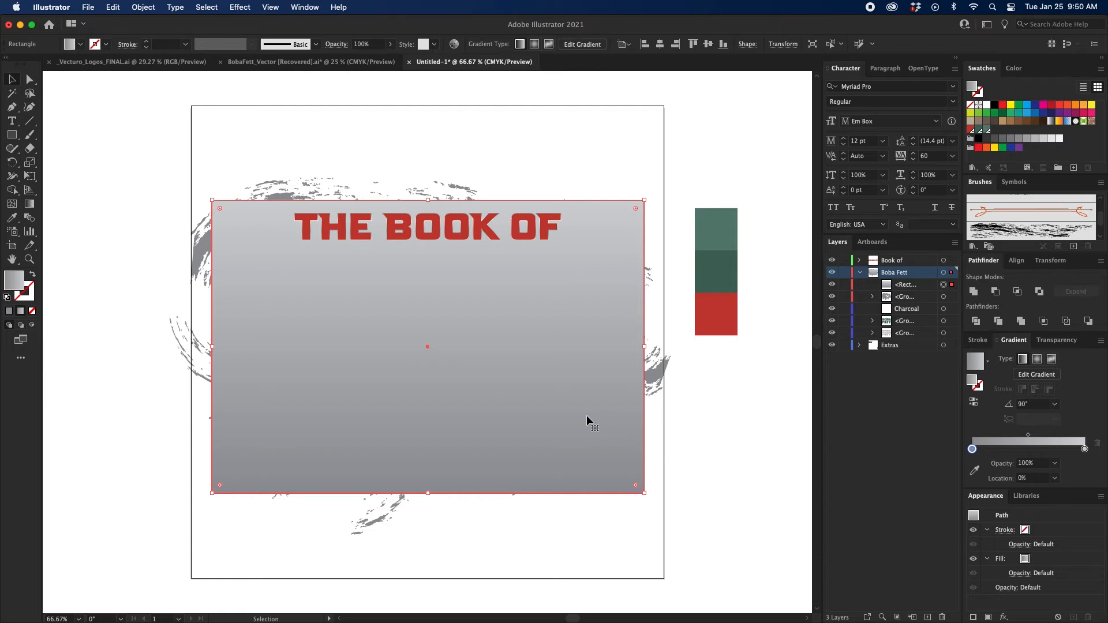
{"action": "key", "text": "Delete"}
{"action": "left_click_drag", "start_coordinate": [913, 308], "coordinate": [921, 287]}
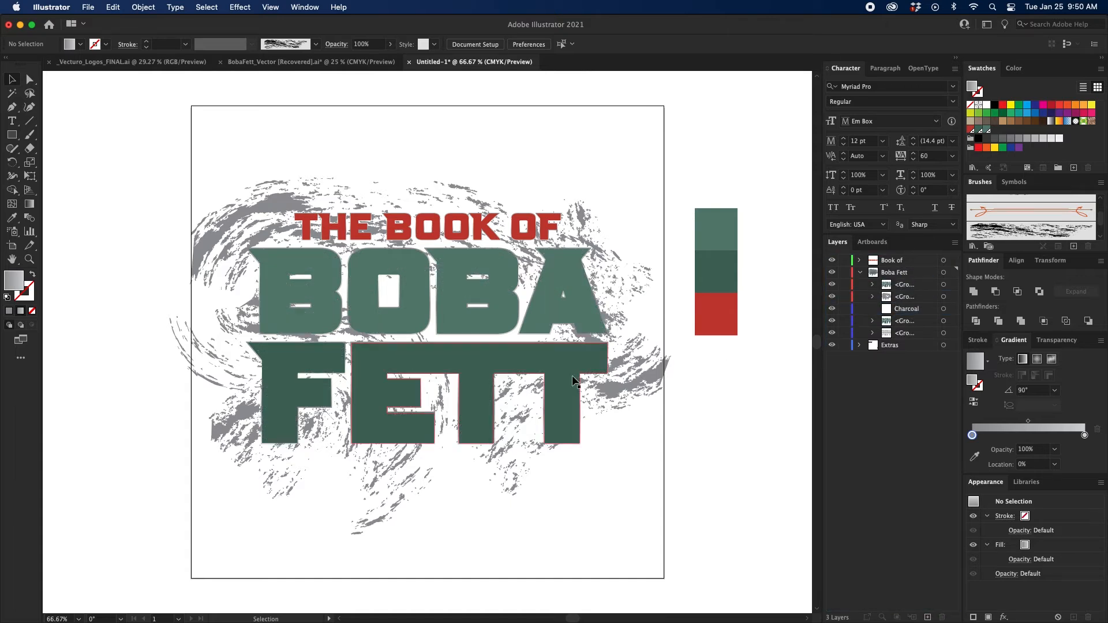
Fill the duplicated BOBA FETT letters with the vertical gray linear gradient and deselect them.
{"action": "left_click", "coordinate": [560, 364]}
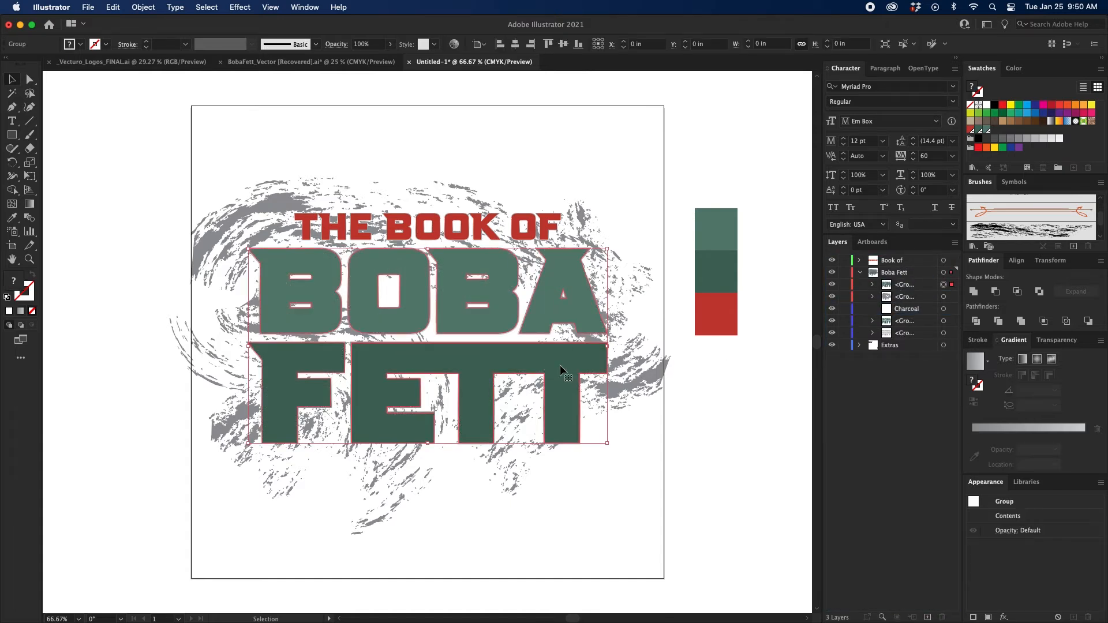
{"action": "left_click", "coordinate": [21, 313]}
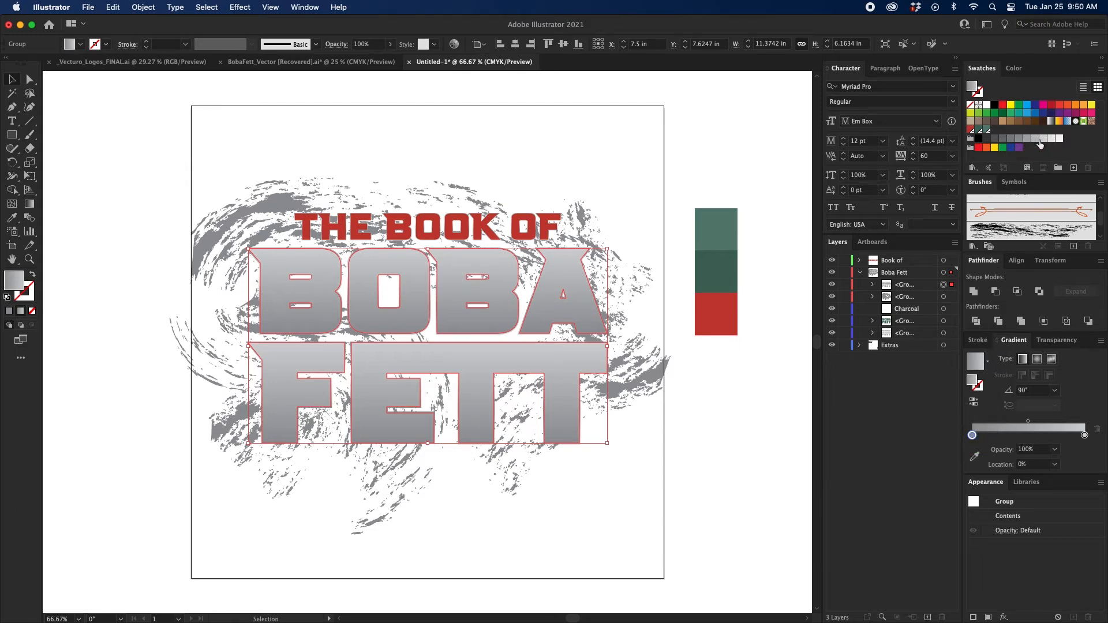
{"action": "left_click", "coordinate": [1084, 435]}
{"action": "left_click", "coordinate": [654, 433]}
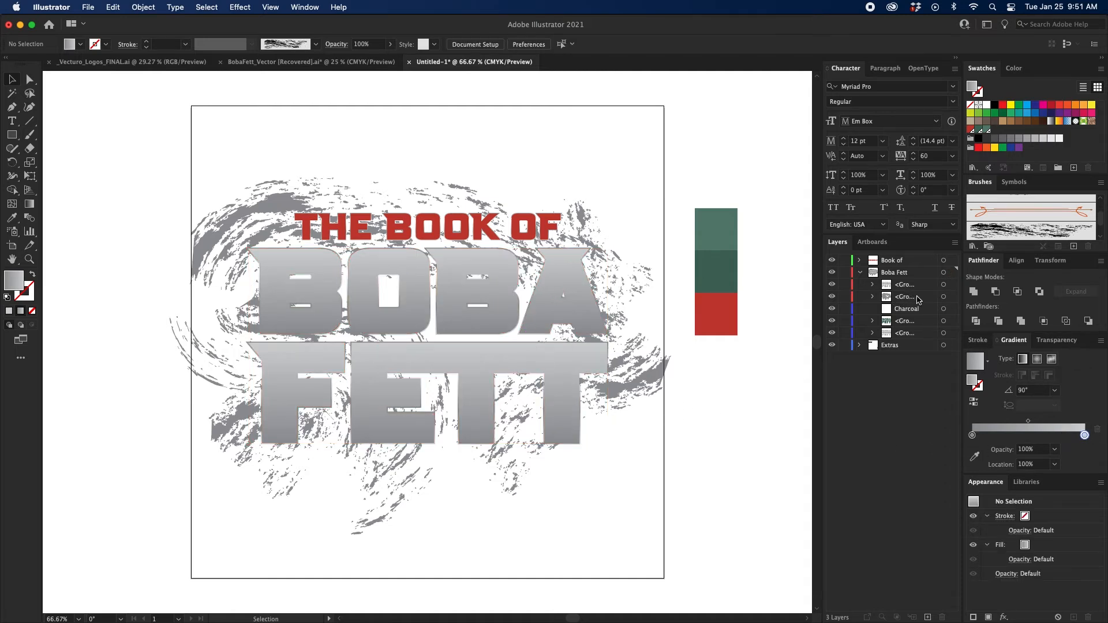
Move the chalk stroke group above the gradient letters and convert it to a compound path.
{"action": "left_click_drag", "start_coordinate": [919, 299], "coordinate": [918, 282]}
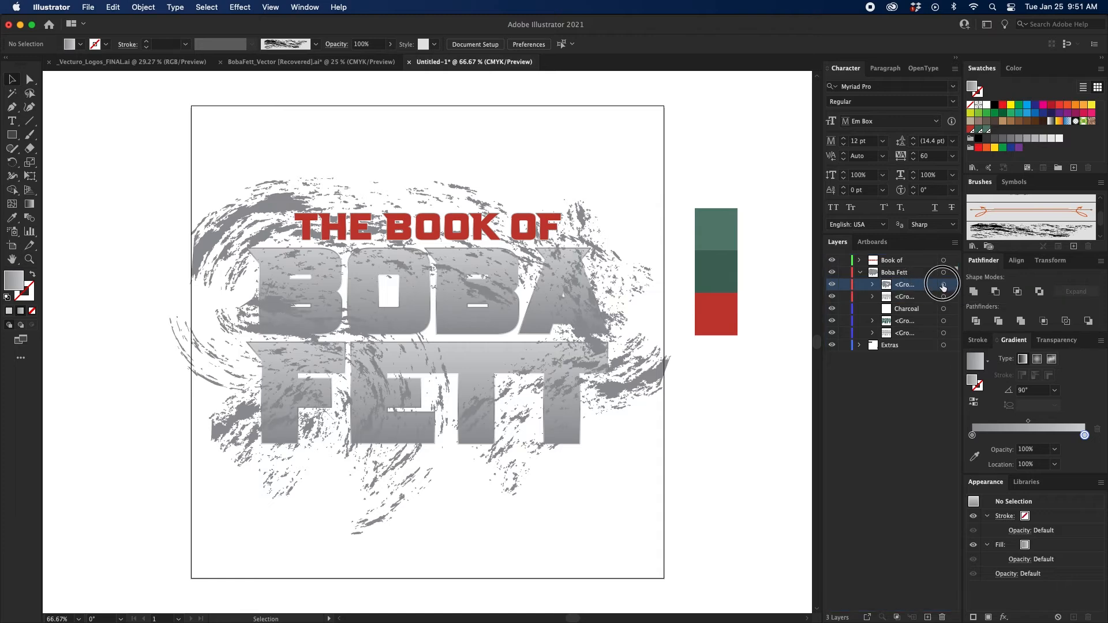
{"action": "left_click", "coordinate": [943, 285]}
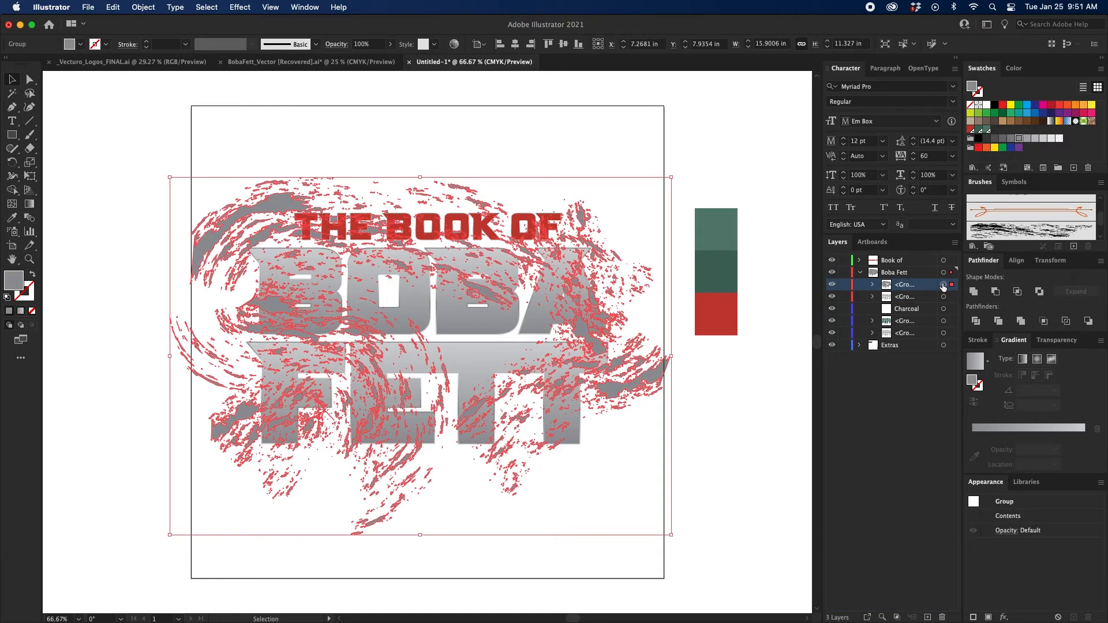
{"action": "key", "text": "super+8"}
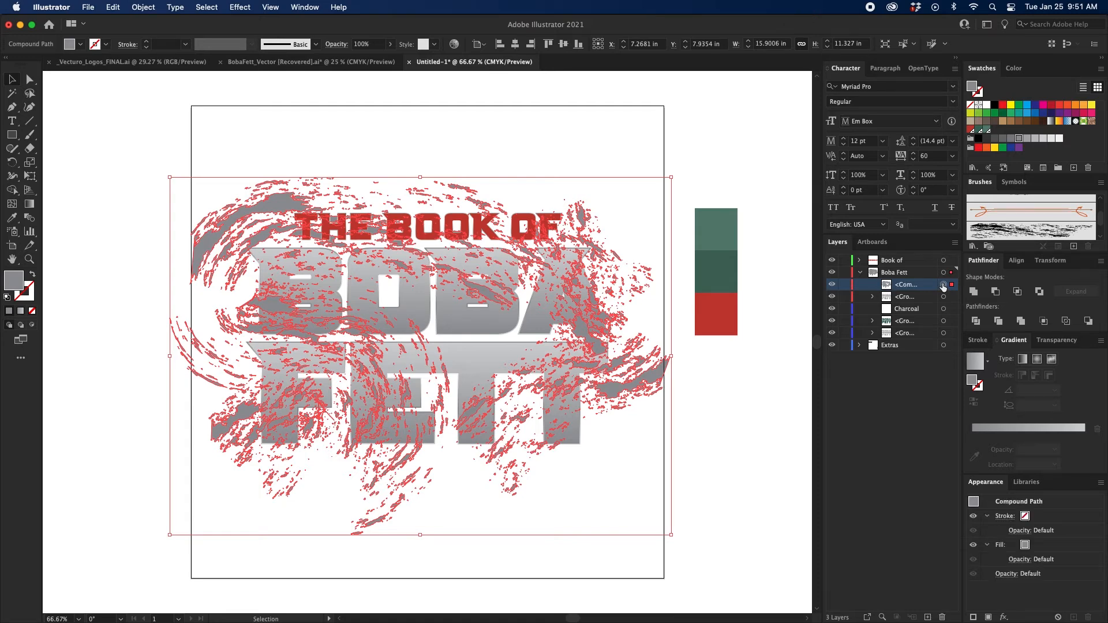
Make a clipping mask from the chalk compound path over the gradient BOBA FETT letters and deselect the result.
{"action": "key", "text": "super+="}
{"action": "scroll", "coordinate": [655, 275], "scroll_direction": "up", "scroll_amount": 2}
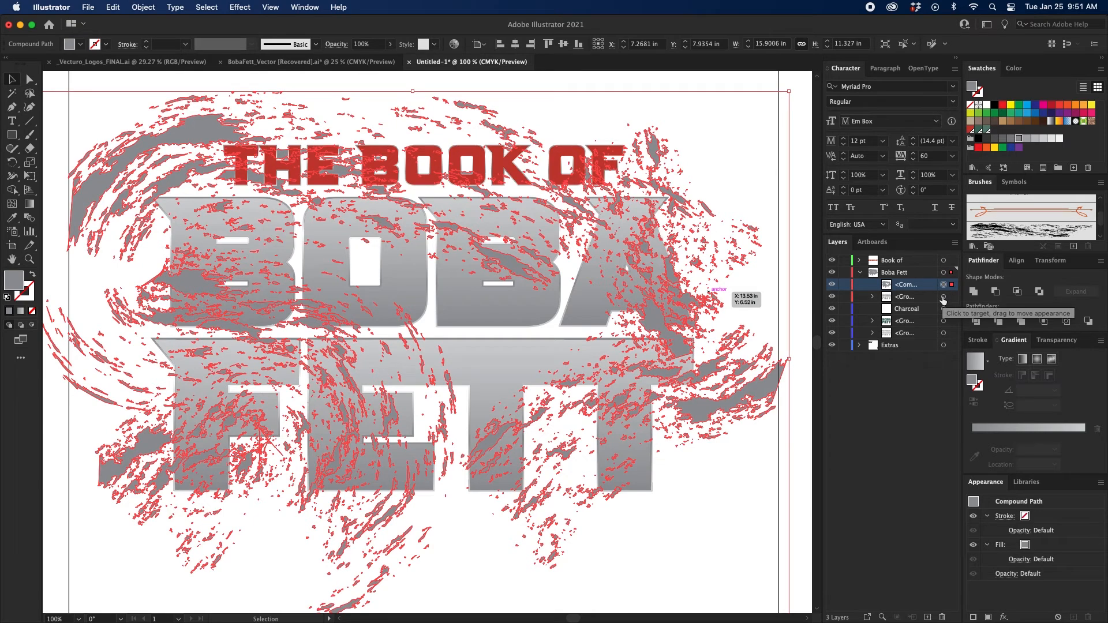
{"action": "left_click", "coordinate": [942, 297], "text": "shift"}
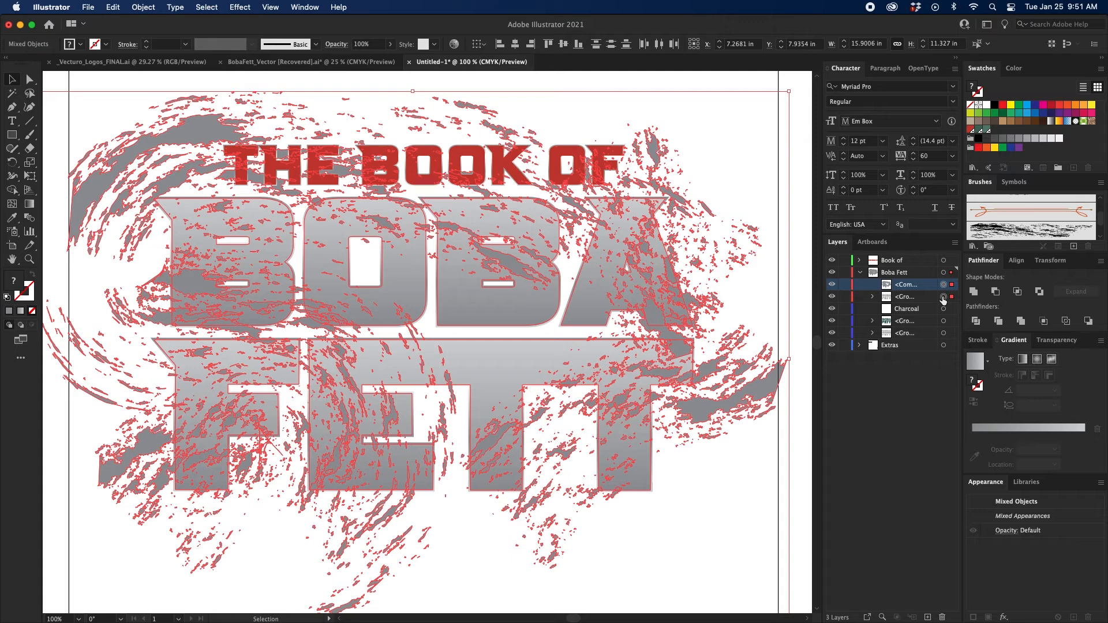
{"action": "right_click", "coordinate": [698, 273]}
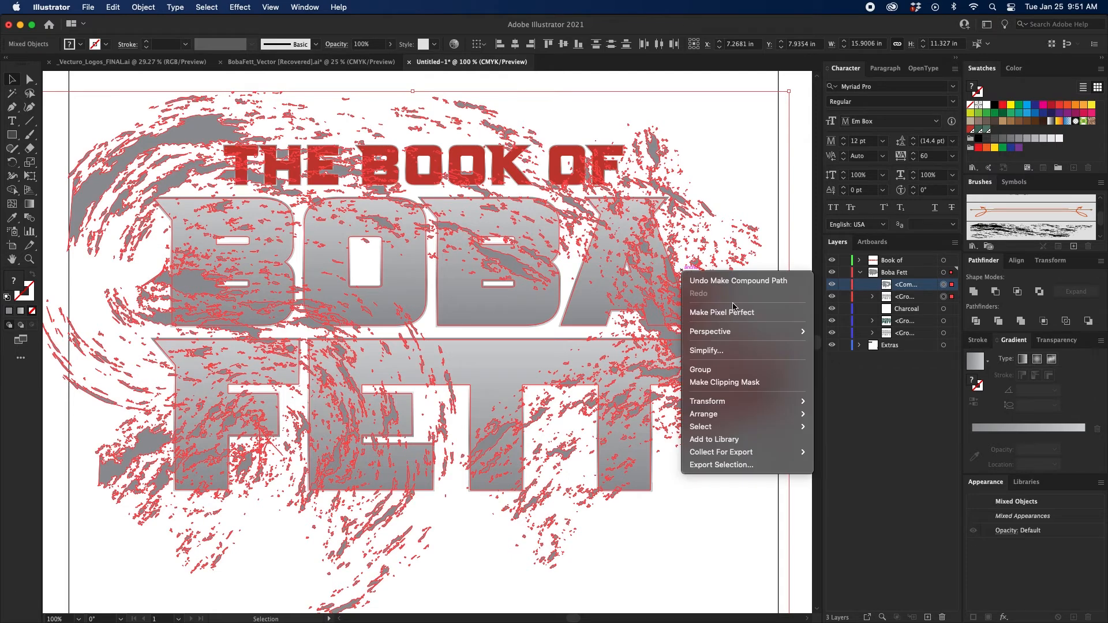
{"action": "left_click", "coordinate": [748, 385]}
{"action": "left_click", "coordinate": [667, 343]}
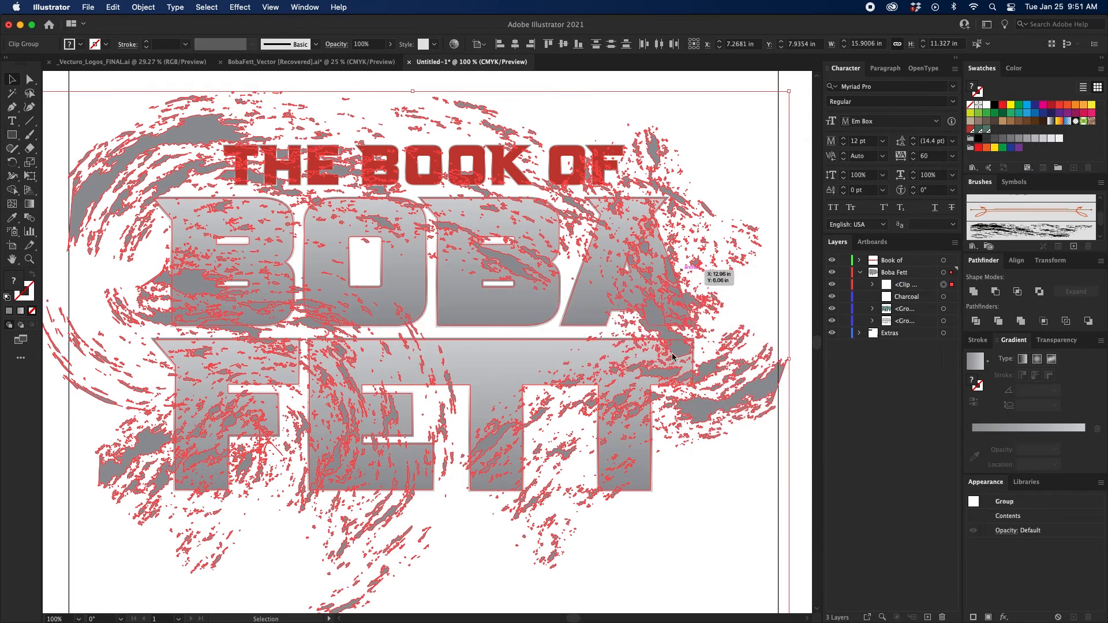
{"action": "left_click", "coordinate": [735, 490]}
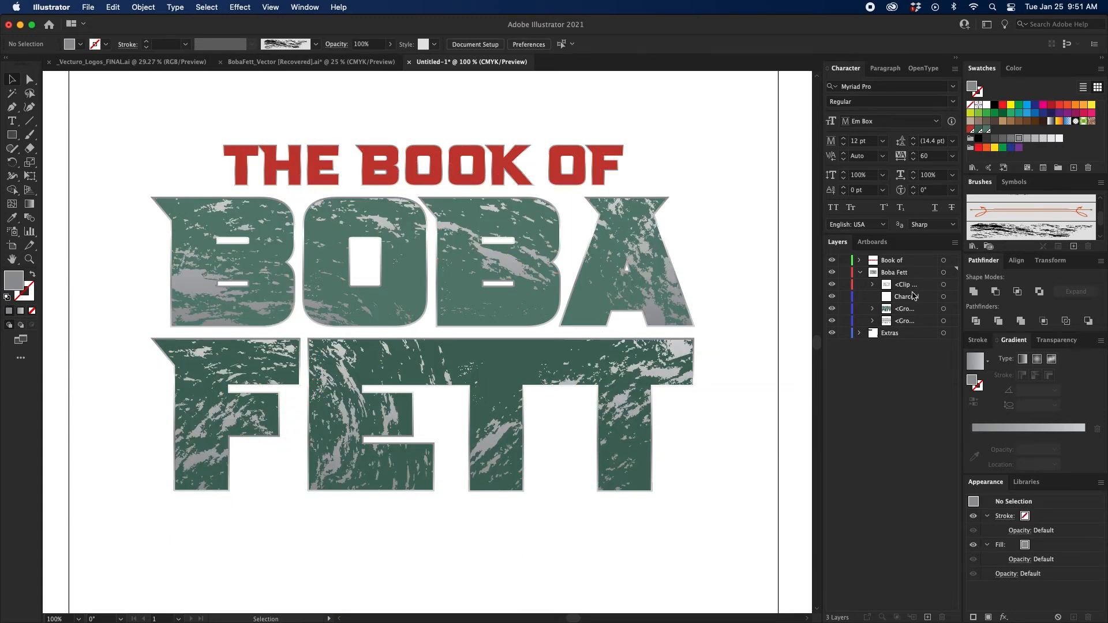
{"action": "left_click", "coordinate": [670, 279]}
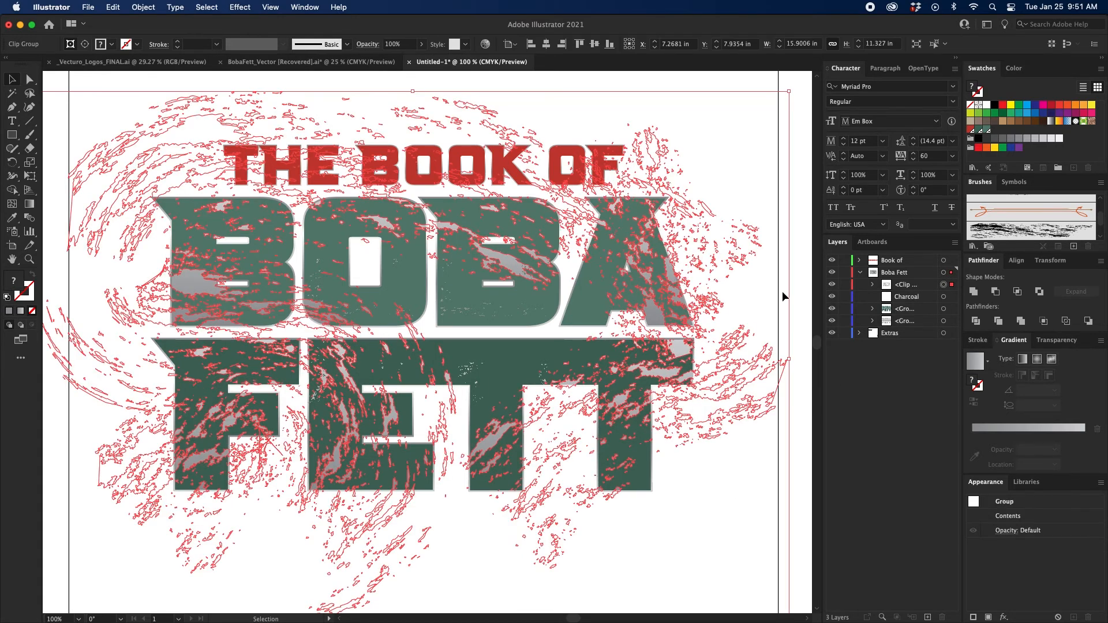
{"action": "left_click", "coordinate": [874, 285]}
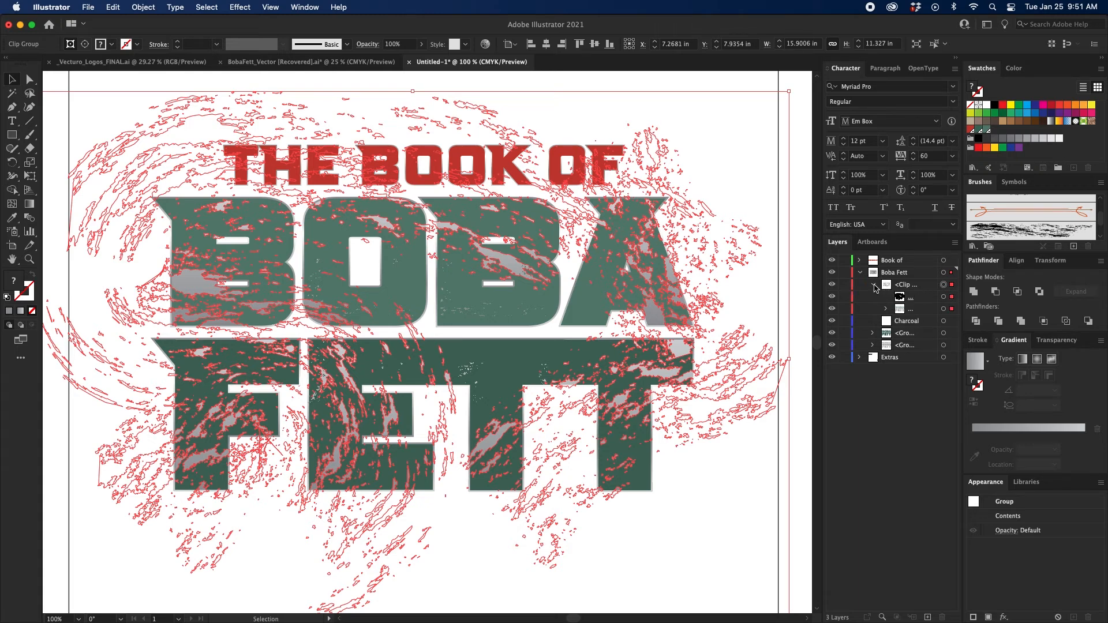
{"action": "left_click", "coordinate": [874, 285]}
{"action": "left_click", "coordinate": [779, 293]}
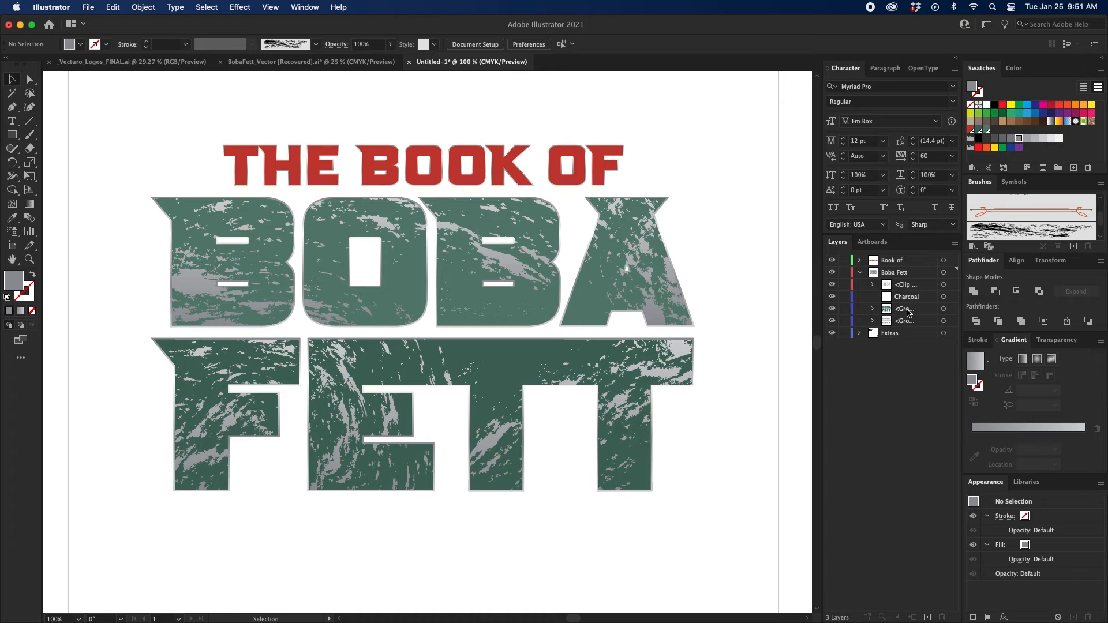
Duplicate the green letter group above the clip group, make it a compound path, and use it to clip the chalk texture to the letters.
{"action": "left_click_drag", "start_coordinate": [912, 312], "coordinate": [916, 282]}
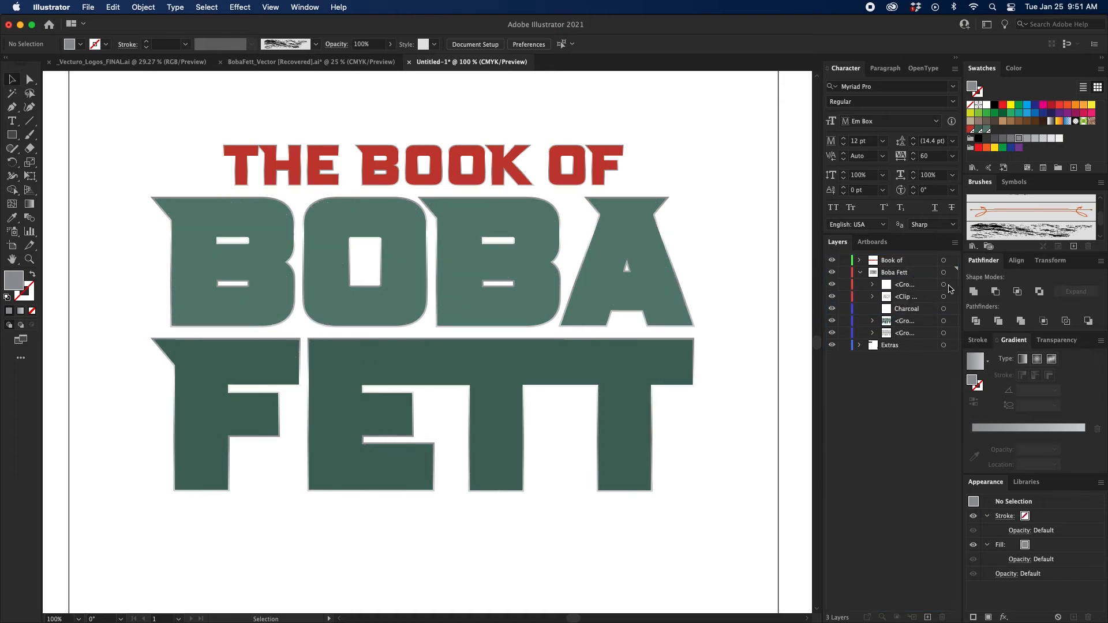
{"action": "left_click", "coordinate": [943, 285]}
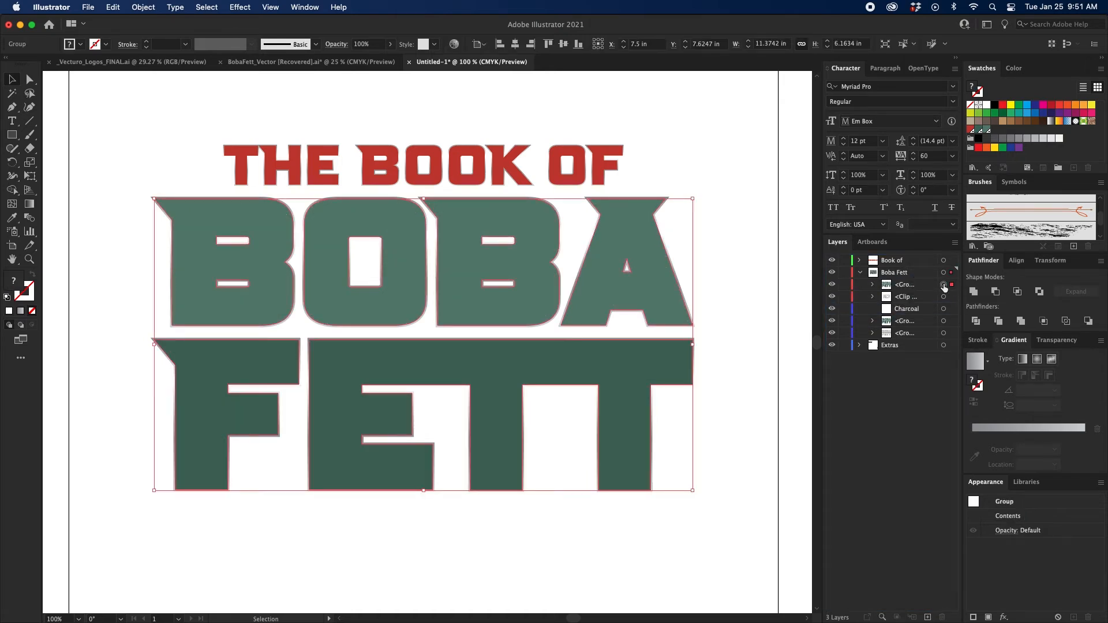
{"action": "key", "text": "super+8"}
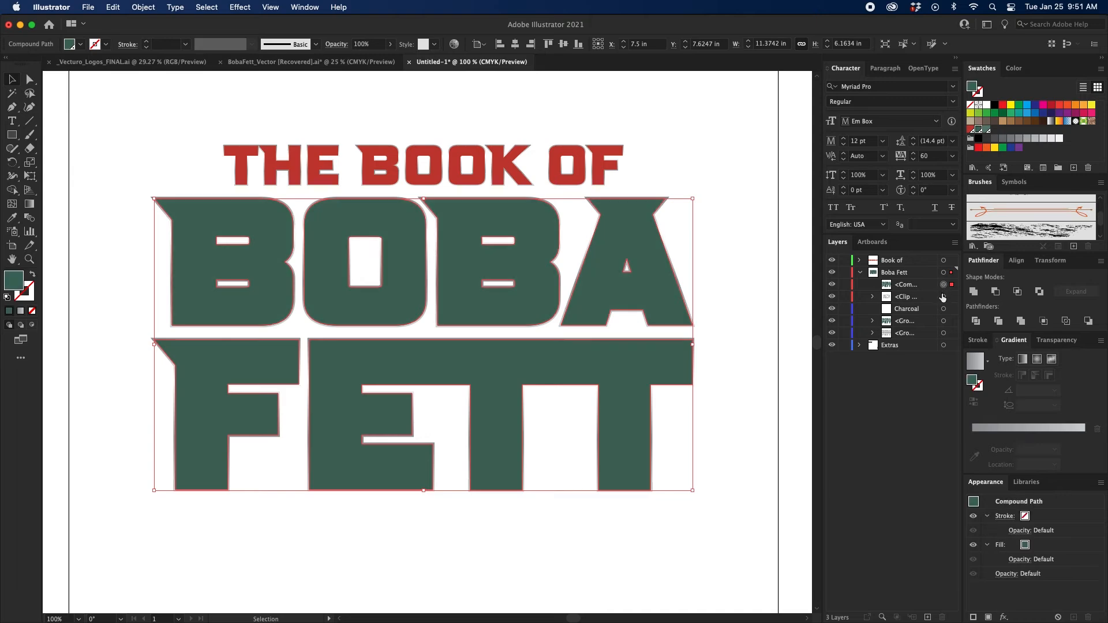
{"action": "left_click", "coordinate": [943, 297], "text": "shift"}
{"action": "key", "text": "super+7"}
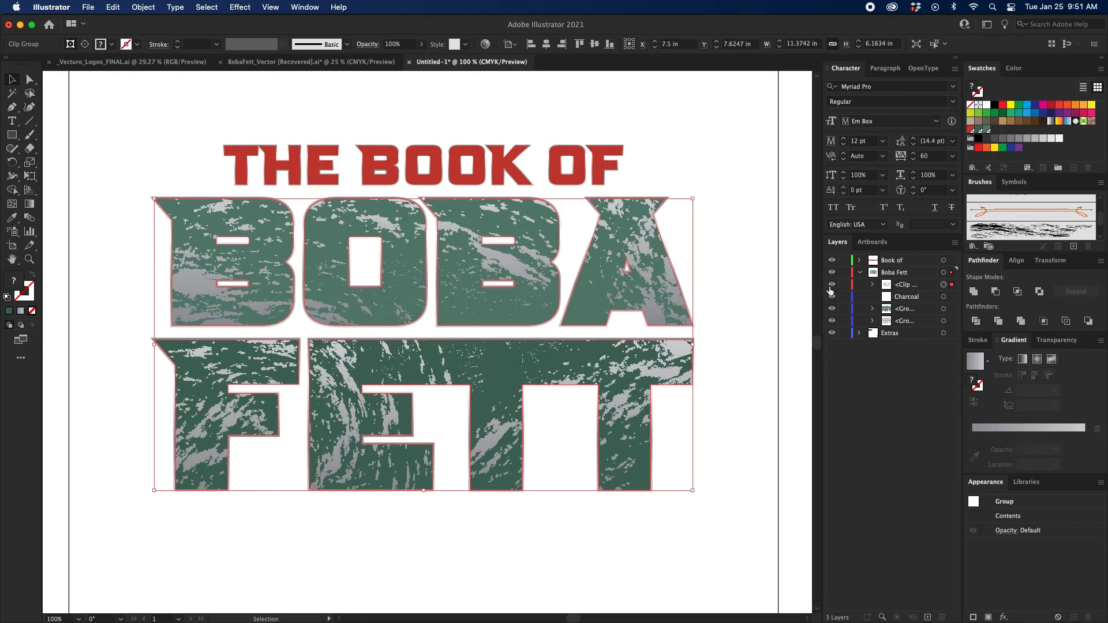
{"action": "left_click", "coordinate": [779, 307]}
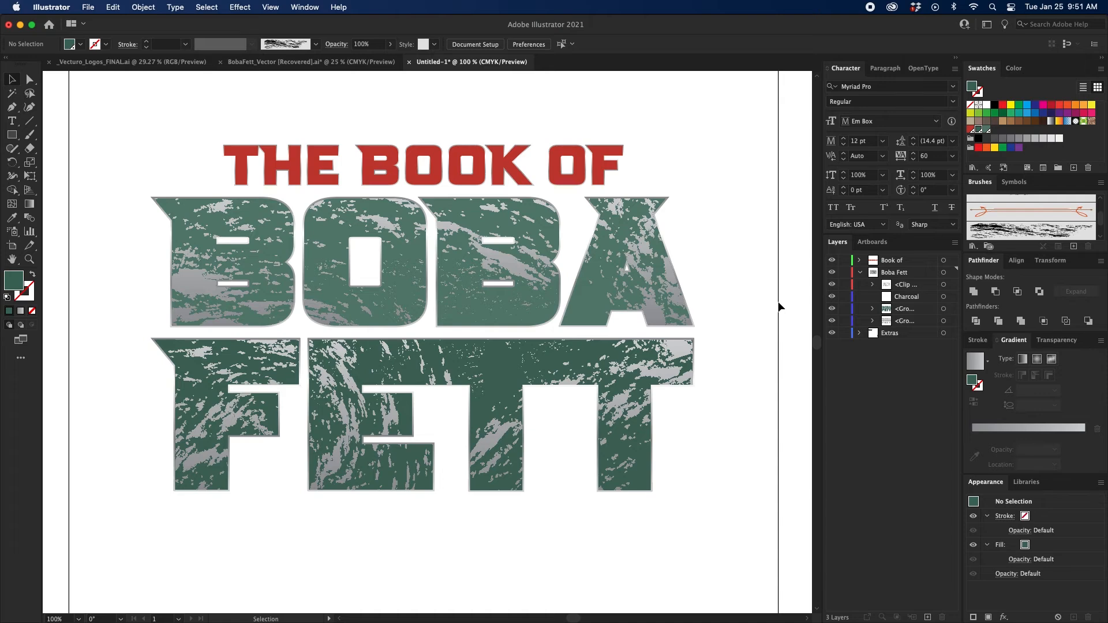
Duplicate the green letter group above the clipped texture and fill the copy with the C=0 M=0 Y=0 K=50 gray swatch.
{"action": "key", "text": "h"}
{"action": "left_click", "coordinate": [779, 306]}
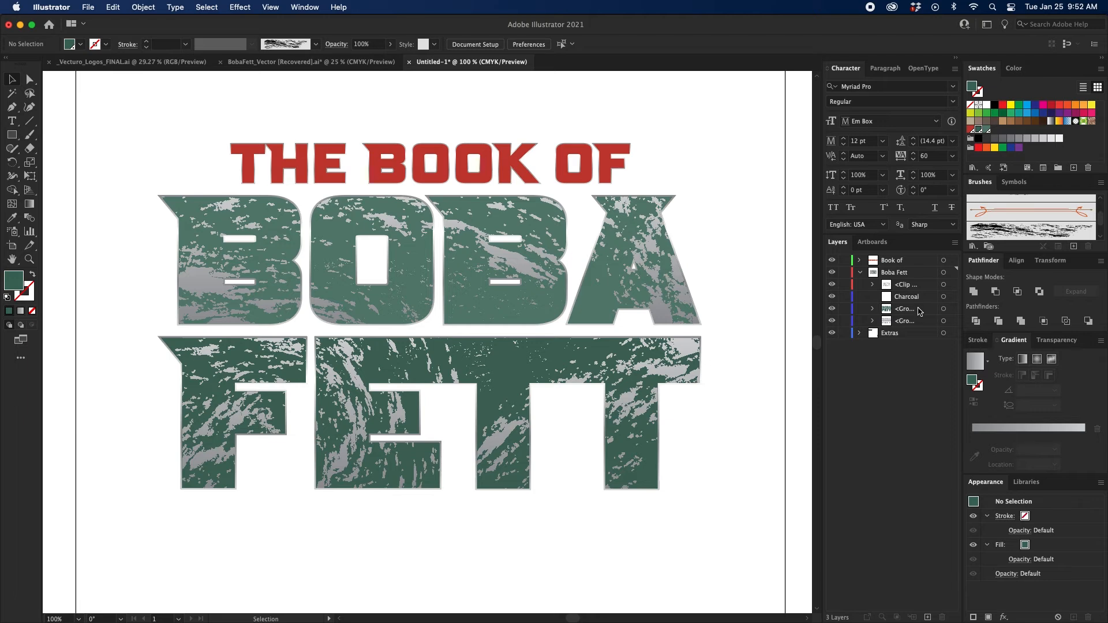
{"action": "left_click", "coordinate": [919, 311]}
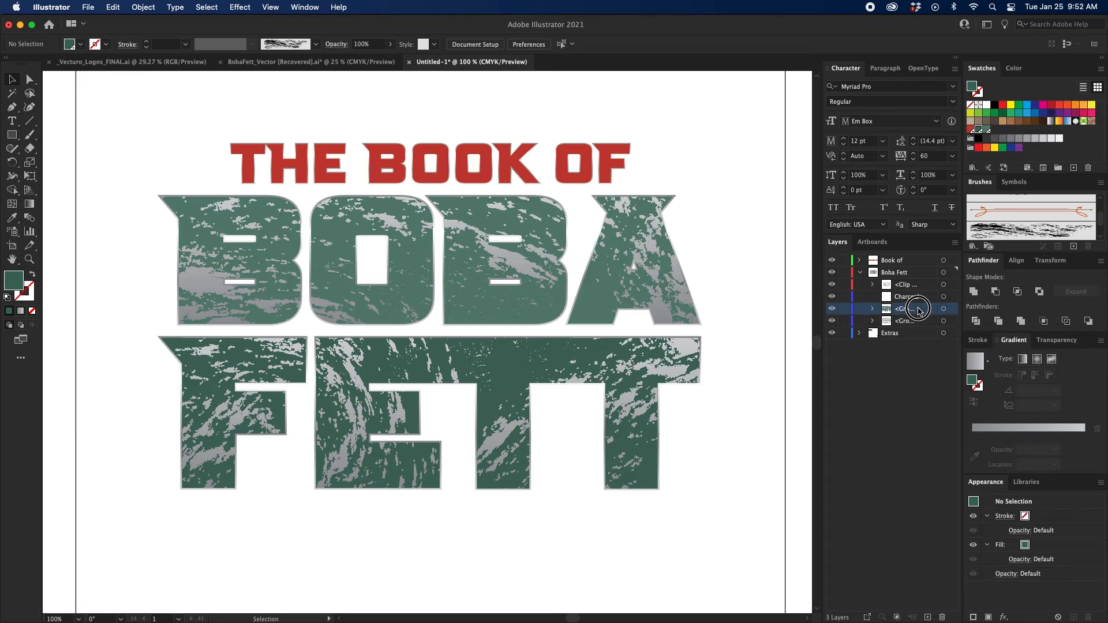
{"action": "left_click_drag", "start_coordinate": [919, 310], "coordinate": [918, 281]}
{"action": "left_click", "coordinate": [944, 284]}
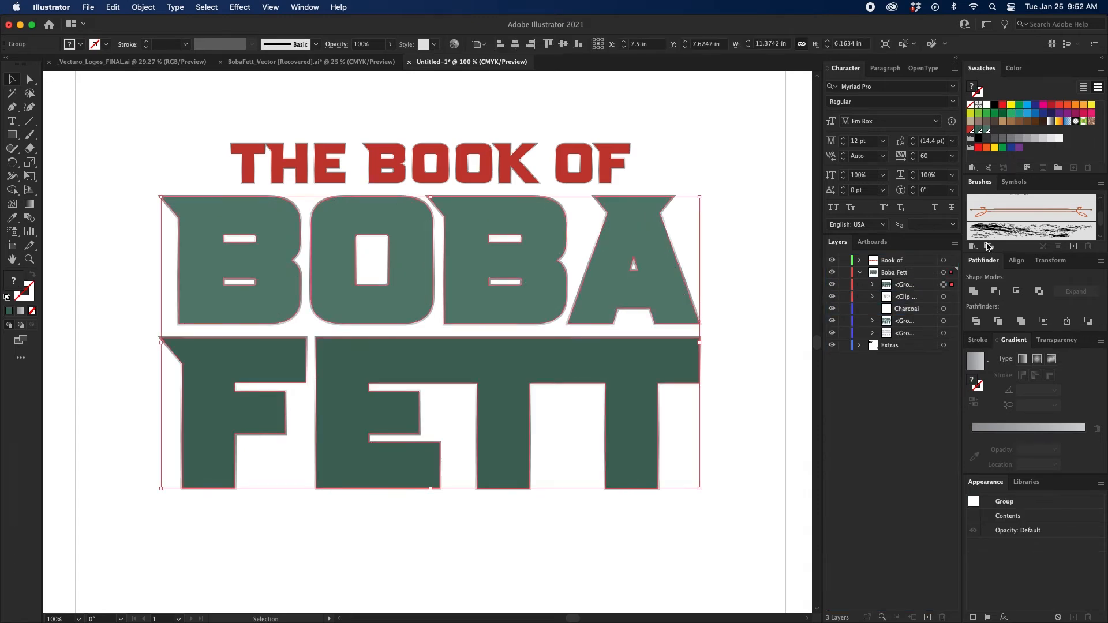
{"action": "left_click", "coordinate": [1018, 138]}
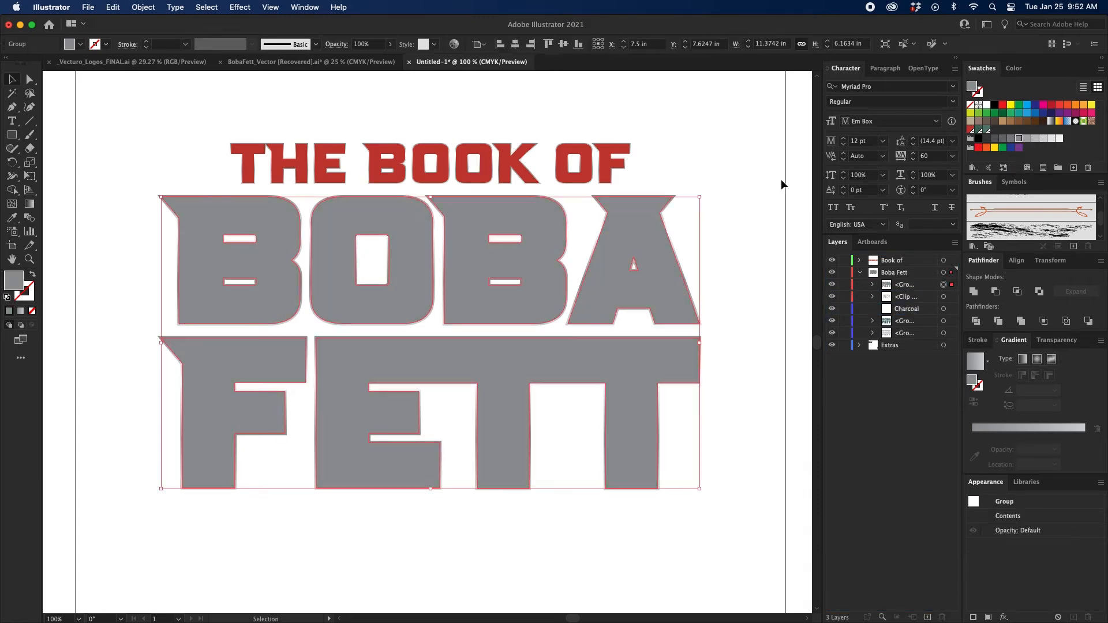
Open the Effect Gallery for the gray BOBA FETT letters.
{"action": "left_click", "coordinate": [240, 8]}
{"action": "left_click", "coordinate": [263, 233]}
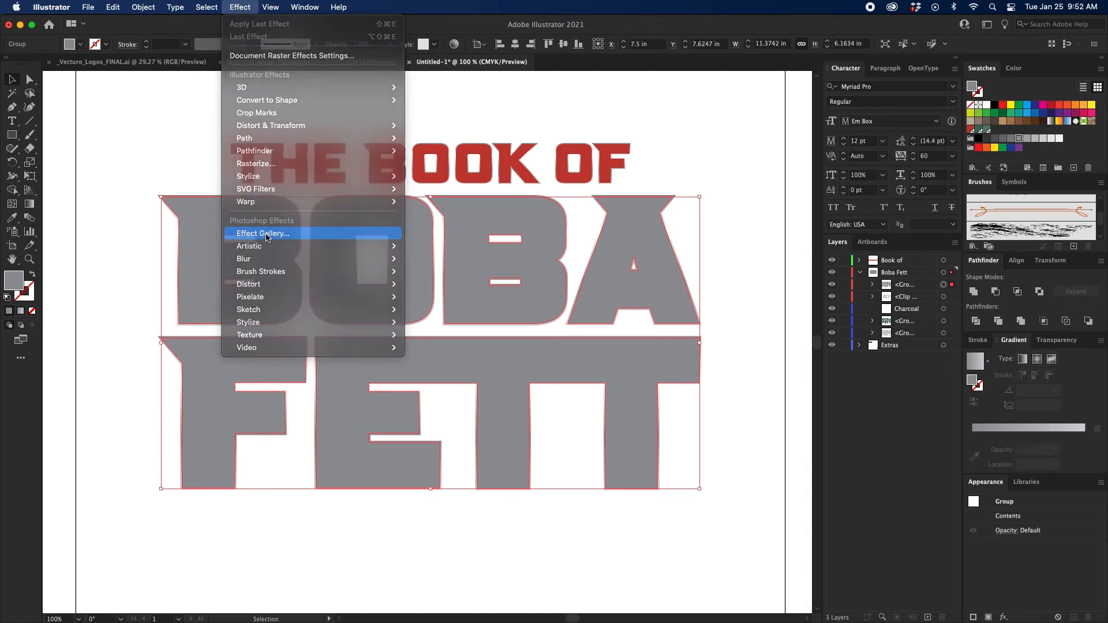
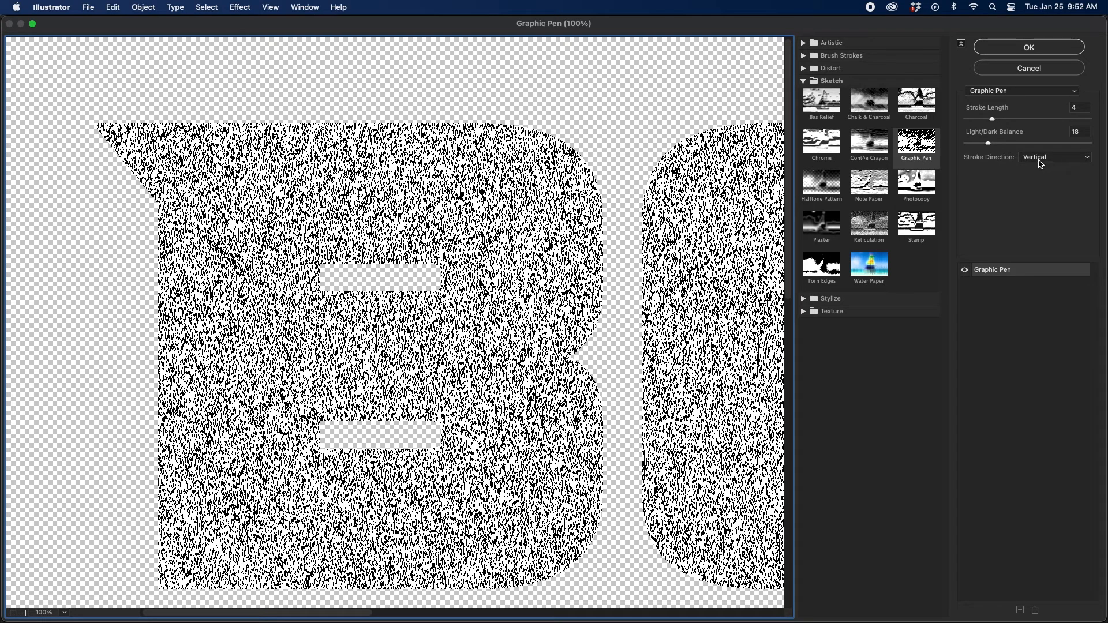
Apply the Graphic Pen effect with stroke length 4, light/dark balance 18 and vertical direction, and set the letters' blending mode to Darken.
{"action": "left_click", "coordinate": [1026, 51]}
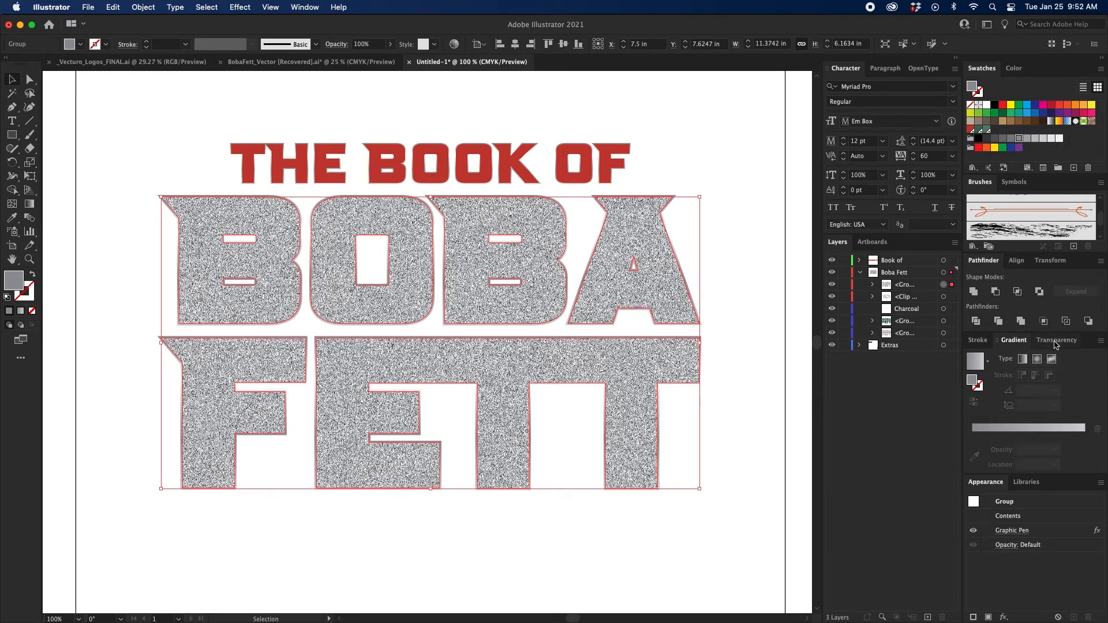
{"action": "left_click", "coordinate": [1055, 342]}
{"action": "left_click", "coordinate": [985, 359]}
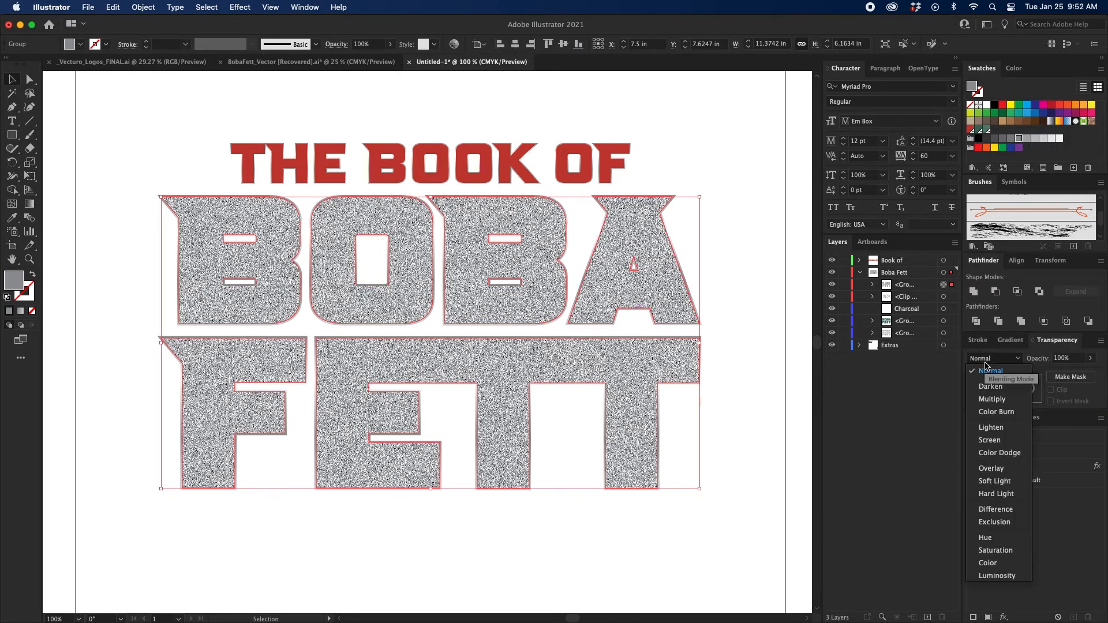
{"action": "left_click", "coordinate": [991, 399]}
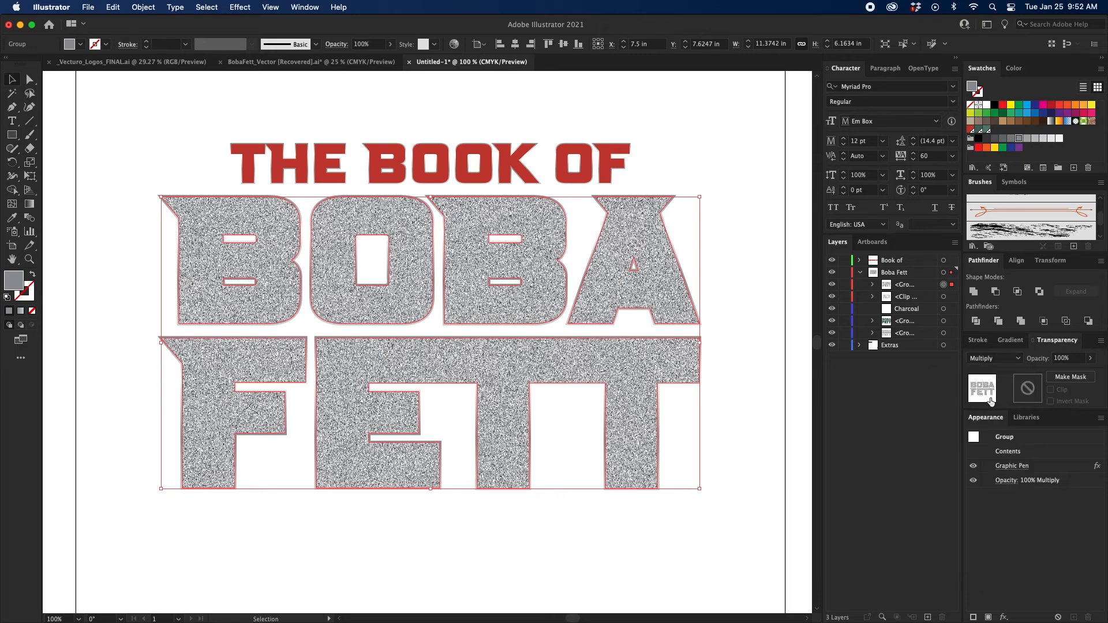
{"action": "left_click", "coordinate": [995, 360]}
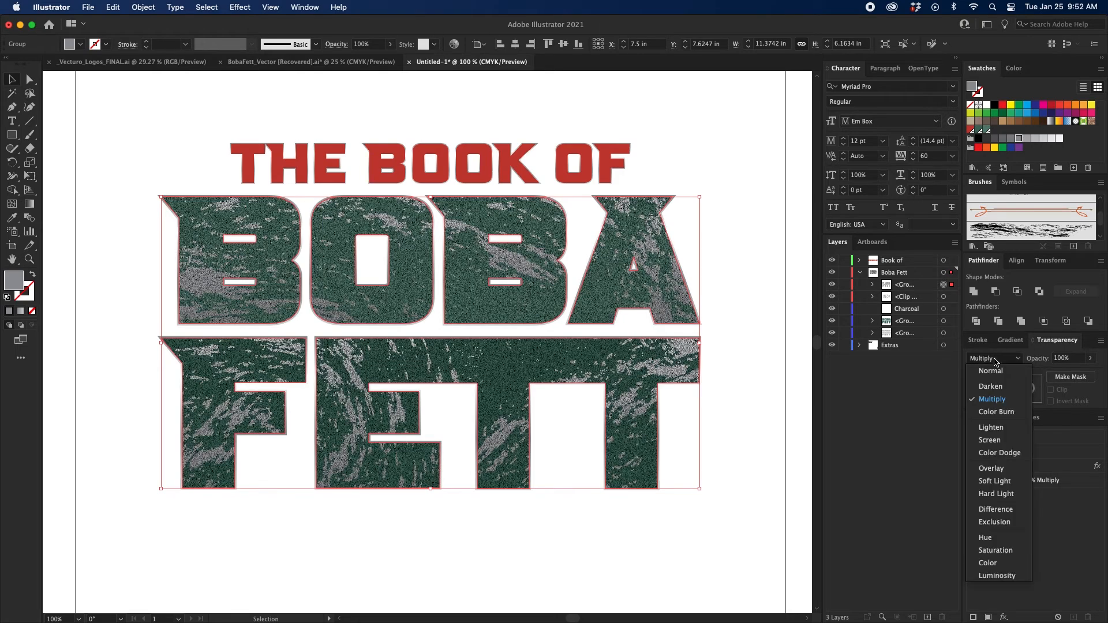
{"action": "left_click", "coordinate": [997, 398]}
{"action": "left_click", "coordinate": [994, 358]}
{"action": "left_click", "coordinate": [990, 386]}
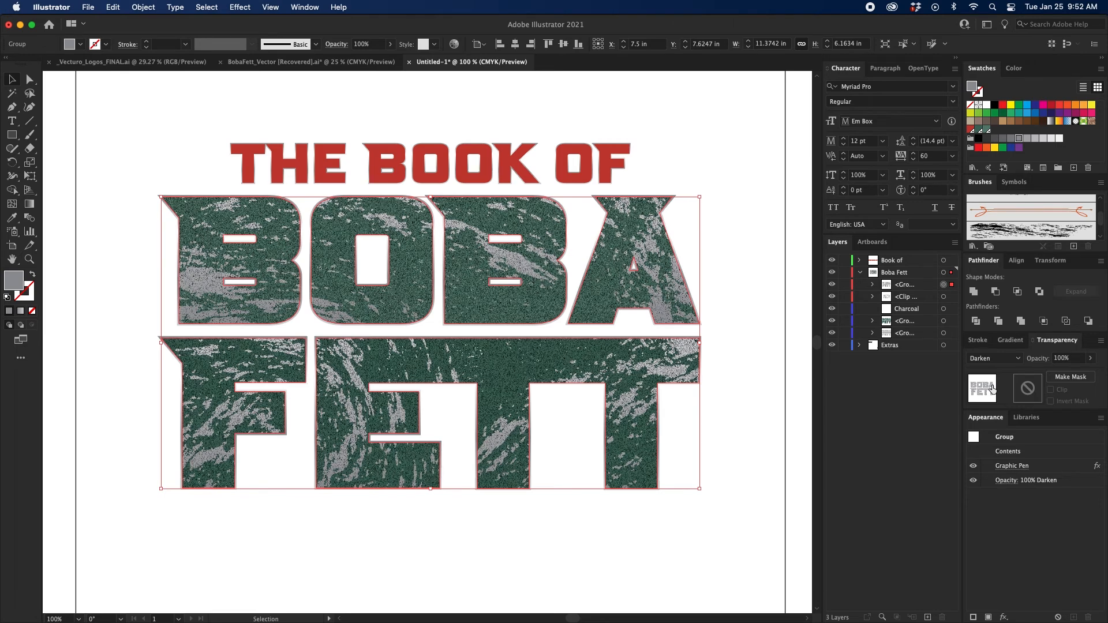
Set the opacity of the Graphic Pen BOBA FETT letters to 50% and deselect them.
{"action": "left_click", "coordinate": [1075, 360]}
{"action": "type", "text": "50"}
{"action": "key", "text": "Return"}
{"action": "left_click", "coordinate": [763, 352]}
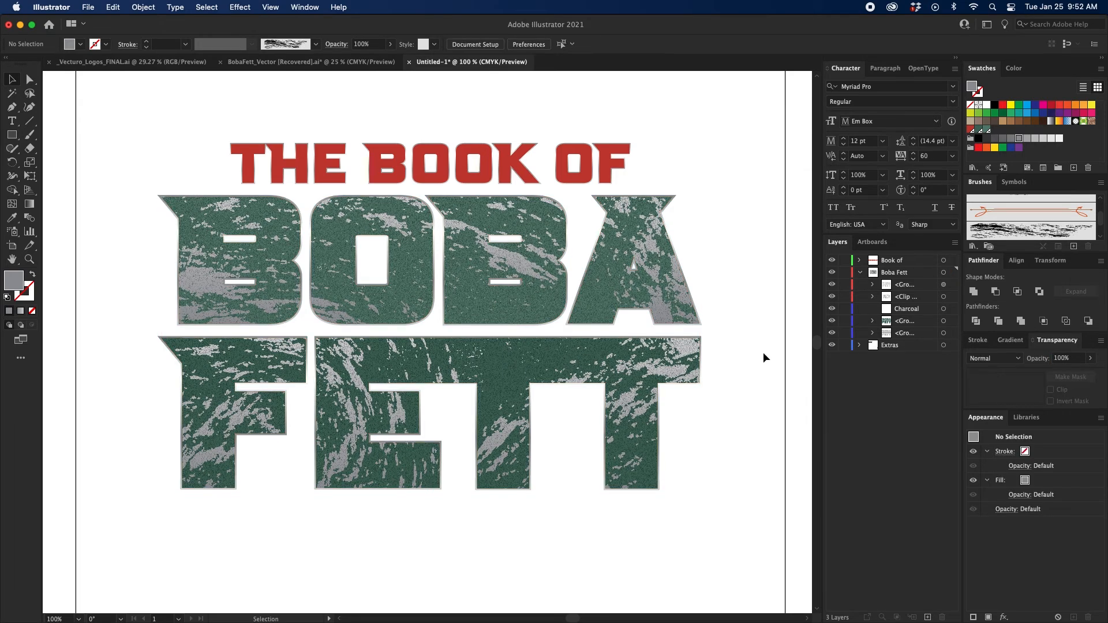
Set the opacity of the Graphic Pen letter group in the Boba Fett layer to 40% and deselect it.
{"action": "left_click", "coordinate": [943, 285]}
{"action": "left_click", "coordinate": [1066, 358]}
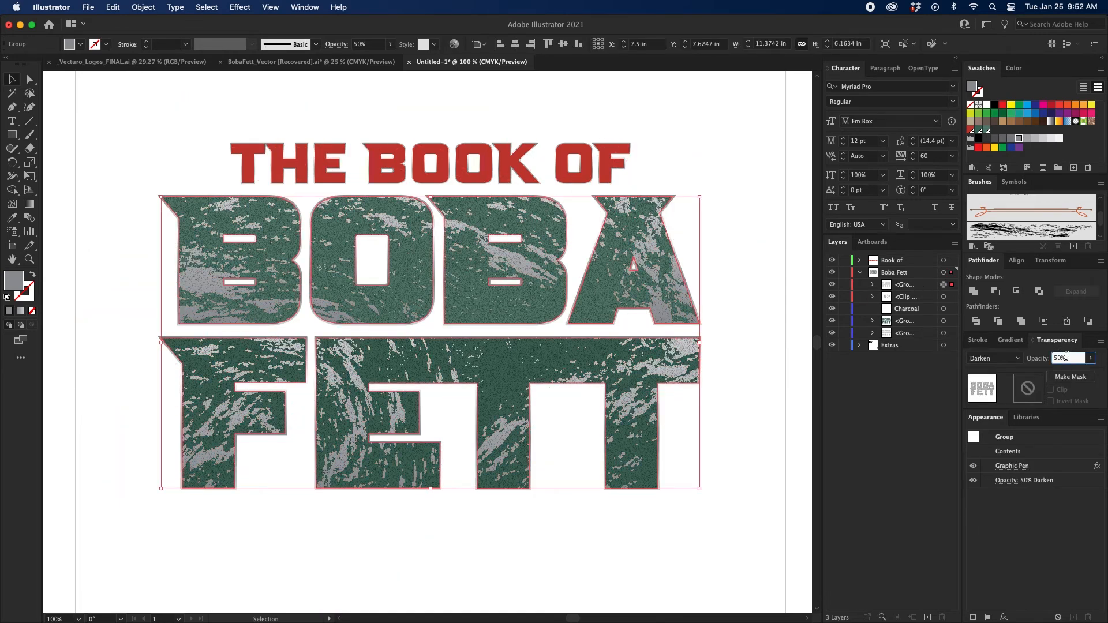
{"action": "type", "text": "40"}
{"action": "key", "text": "Return"}
{"action": "left_click", "coordinate": [722, 133]}
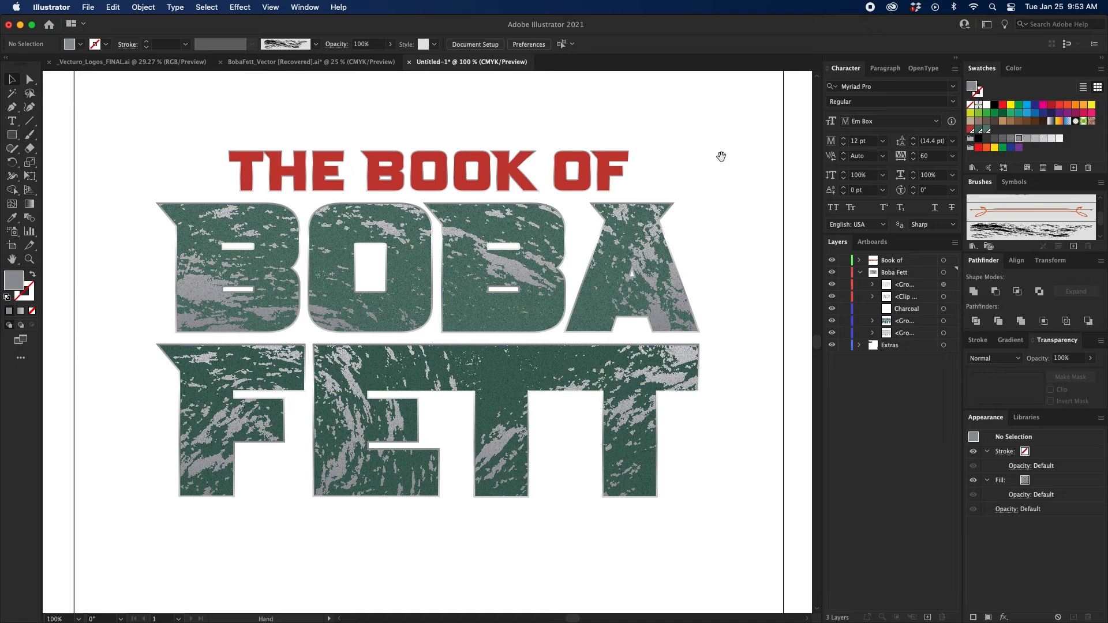
{"action": "scroll", "coordinate": [717, 173], "scroll_direction": "up", "scroll_amount": 3}
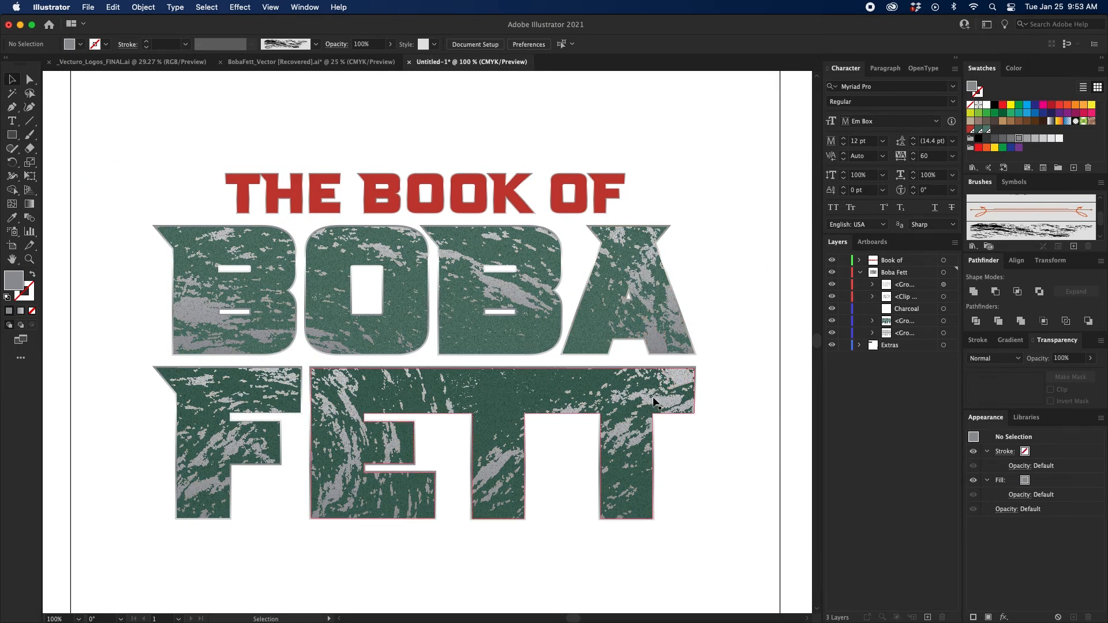
Paint a wavy Chalk brush stroke across the full width of the red THE BOOK OF lettering.
{"action": "double_click", "coordinate": [653, 398]}
{"action": "double_click", "coordinate": [756, 332]}
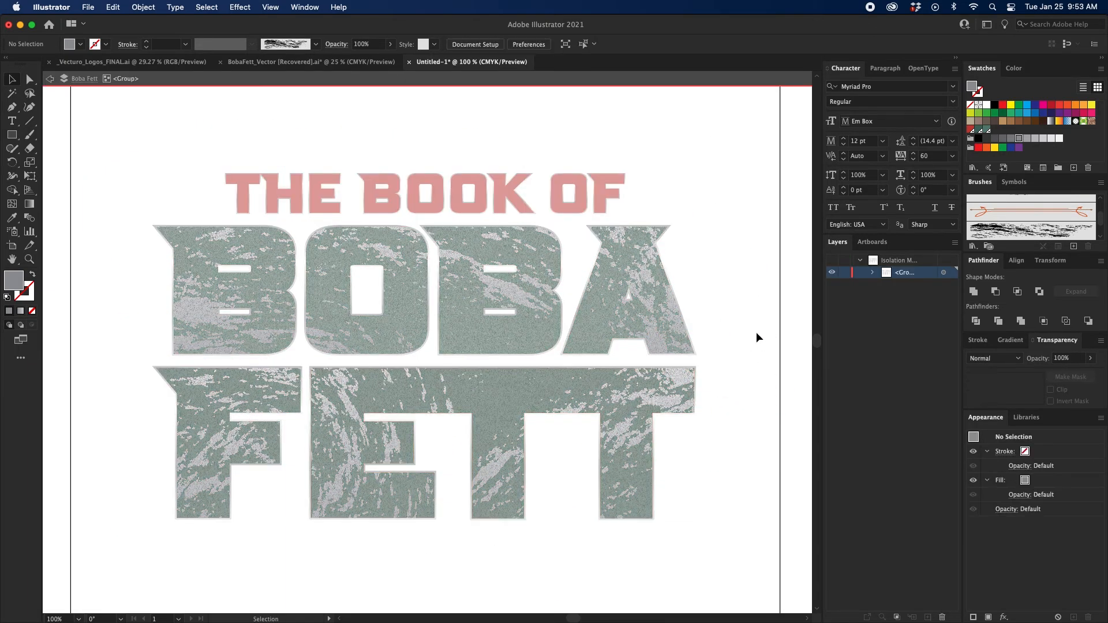
{"action": "mouse_move", "coordinate": [749, 272]}
{"action": "left_mouse_down"}
{"action": "mouse_move", "coordinate": [740, 314]}
{"action": "mouse_move", "coordinate": [697, 326]}
{"action": "left_mouse_up"}
{"action": "key", "text": "super+equal"}
{"action": "left_click_drag", "start_coordinate": [569, 306], "coordinate": [623, 312]}
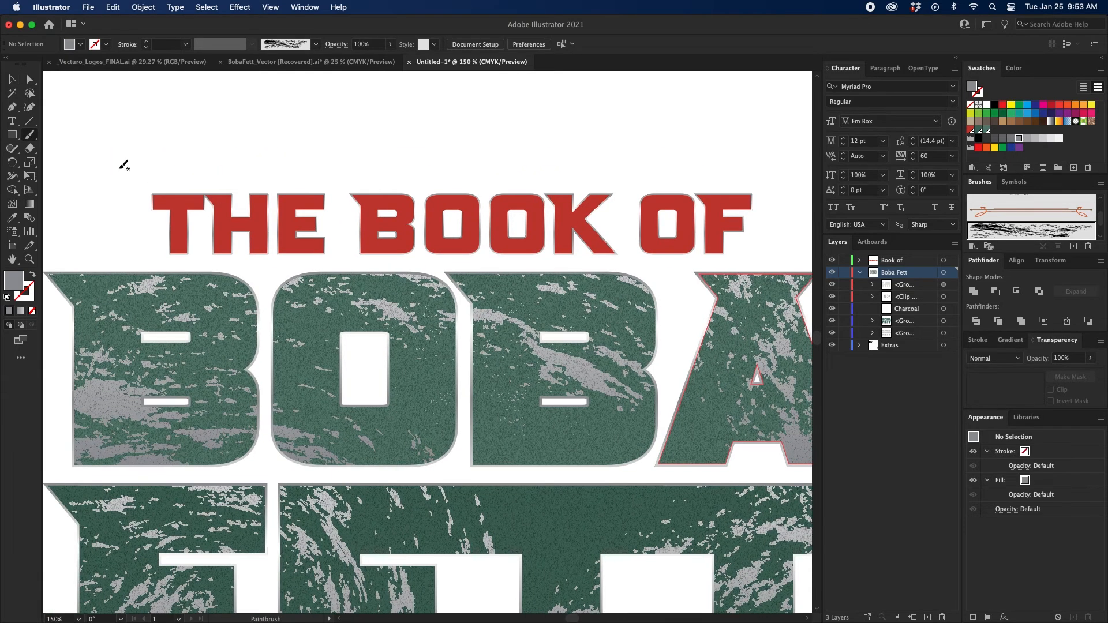
{"action": "mouse_move", "coordinate": [73, 154]}
{"action": "left_mouse_down"}
{"action": "mouse_move", "coordinate": [135, 192]}
{"action": "mouse_move", "coordinate": [288, 210]}
{"action": "mouse_move", "coordinate": [597, 190]}
{"action": "mouse_move", "coordinate": [715, 250]}
{"action": "mouse_move", "coordinate": [742, 303]}
{"action": "left_mouse_up"}
{"action": "scroll", "coordinate": [680, 146], "scroll_direction": "right", "scroll_amount": 3}
{"action": "scroll", "coordinate": [680, 146], "scroll_direction": "down", "scroll_amount": 1}
Select the chalk stroke over THE BOOK OF and set its stroke weight to 4 pt.
{"action": "key", "text": "v"}
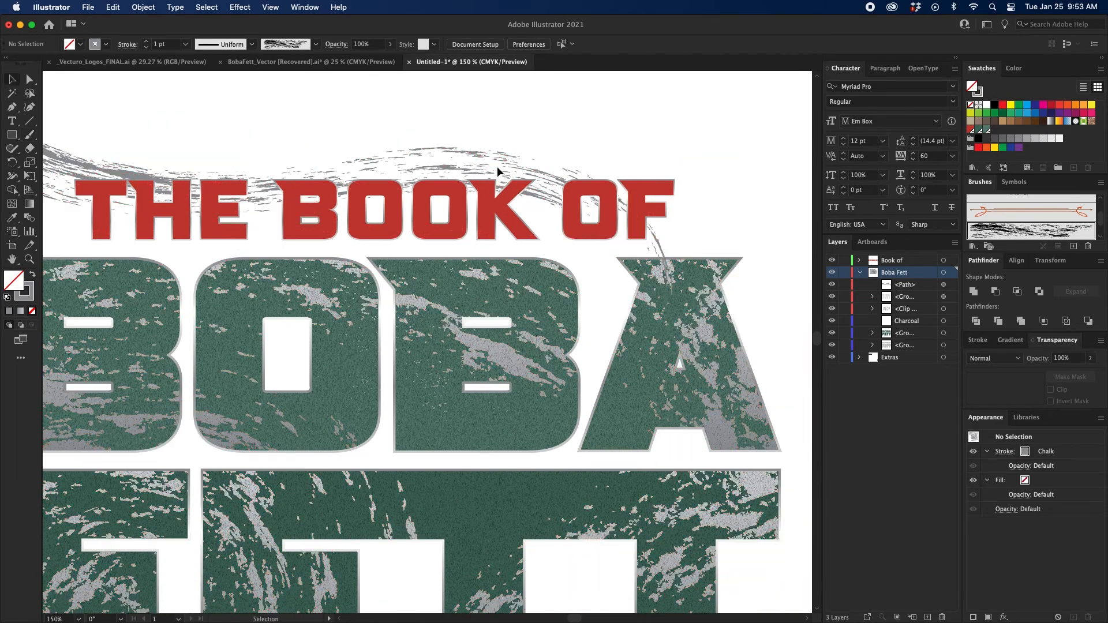
{"action": "left_click", "coordinate": [497, 167]}
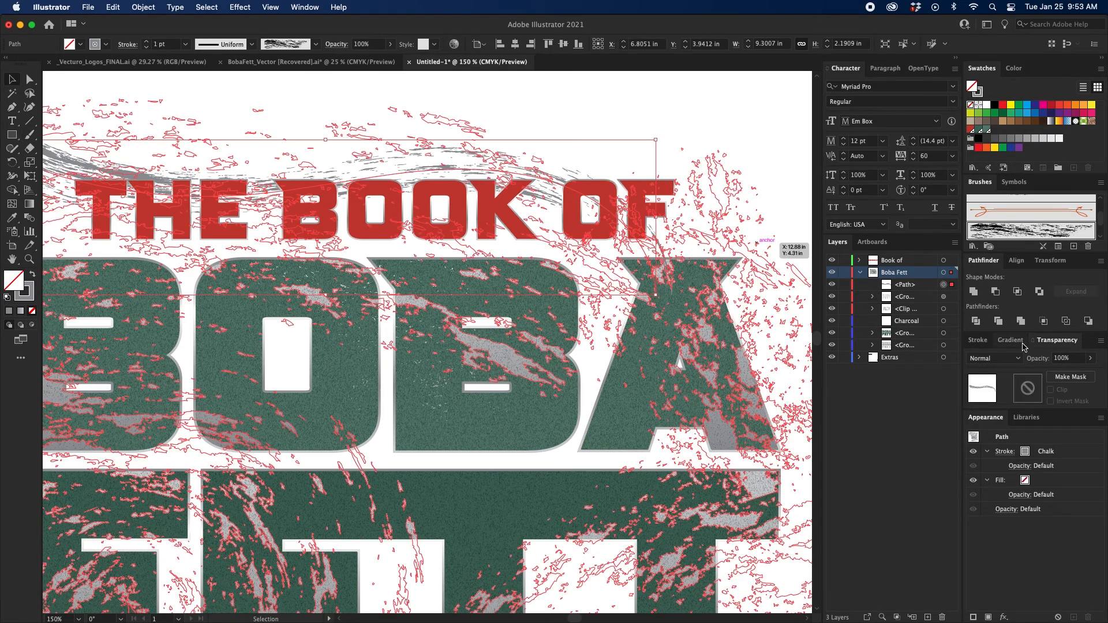
{"action": "left_click", "coordinate": [982, 342]}
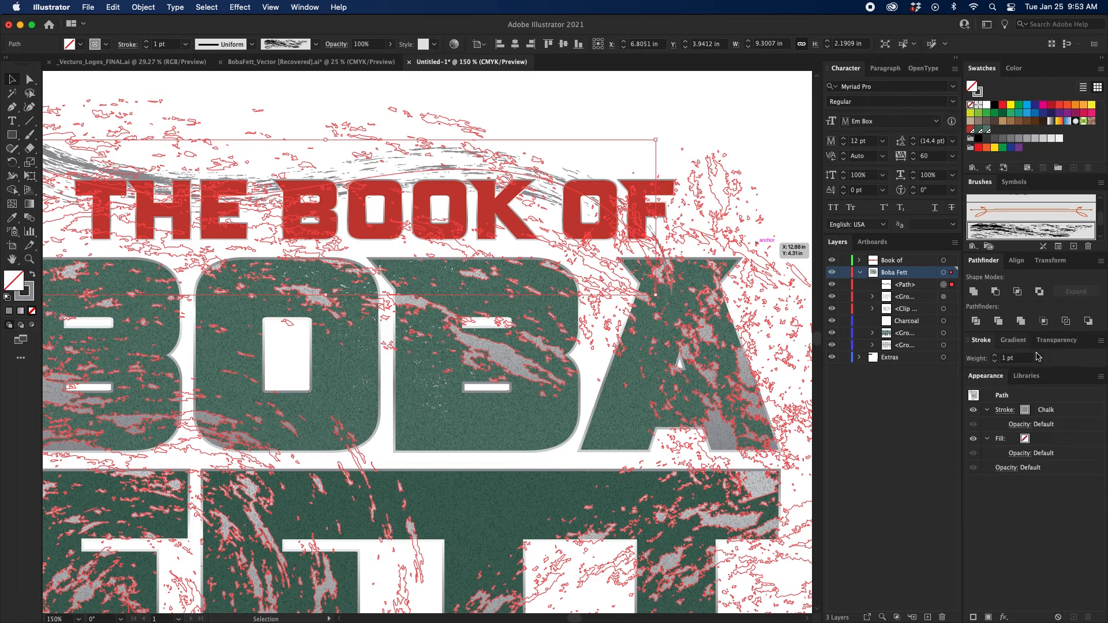
{"action": "left_click", "coordinate": [994, 356]}
{"action": "left_click", "coordinate": [995, 356]}
{"action": "left_click", "coordinate": [994, 356]}
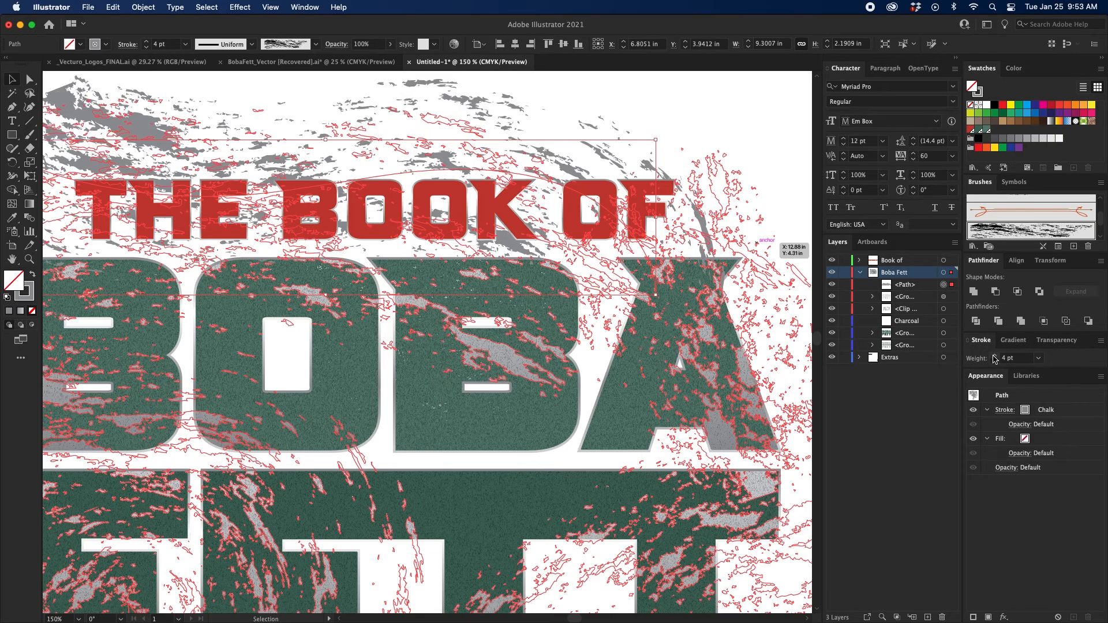
{"action": "scroll", "coordinate": [545, 112], "scroll_direction": "left", "scroll_amount": 2}
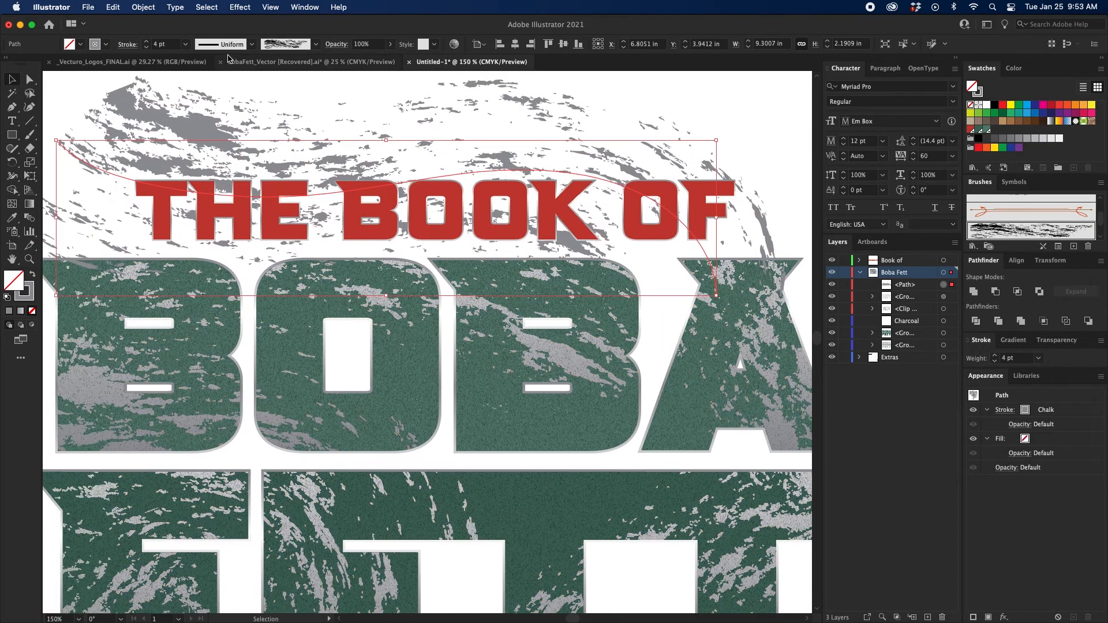
Expand the chalk stroke's appearance into shapes and move the resulting group to the Book of layer.
{"action": "left_click", "coordinate": [144, 8]}
{"action": "left_click", "coordinate": [173, 164]}
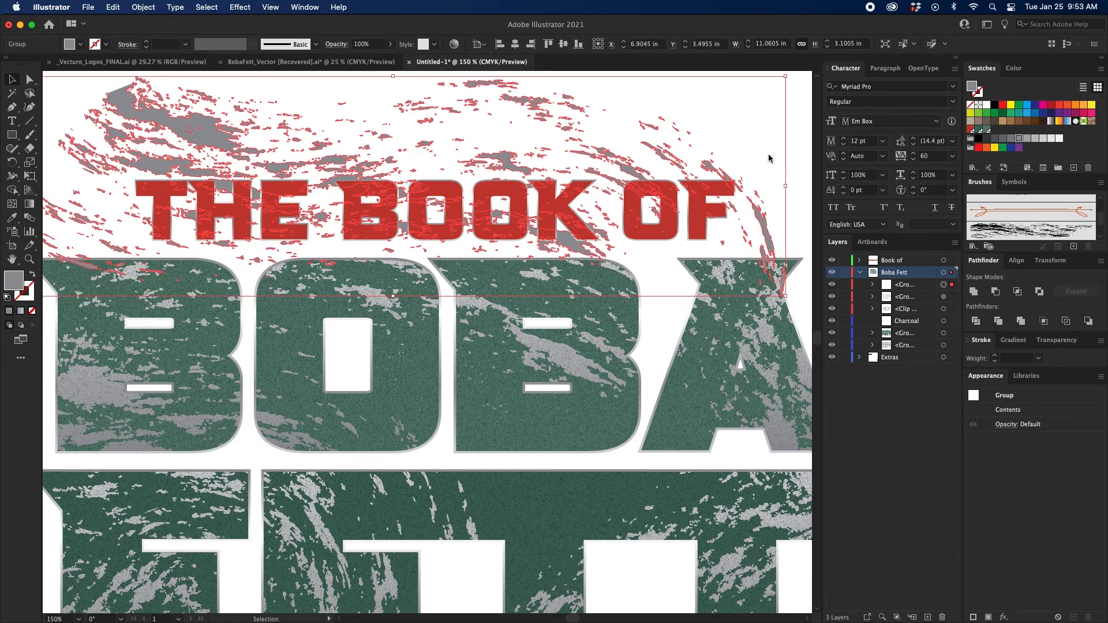
{"action": "left_click_drag", "start_coordinate": [775, 158], "coordinate": [761, 151]}
{"action": "left_click_drag", "start_coordinate": [951, 278], "coordinate": [949, 260]}
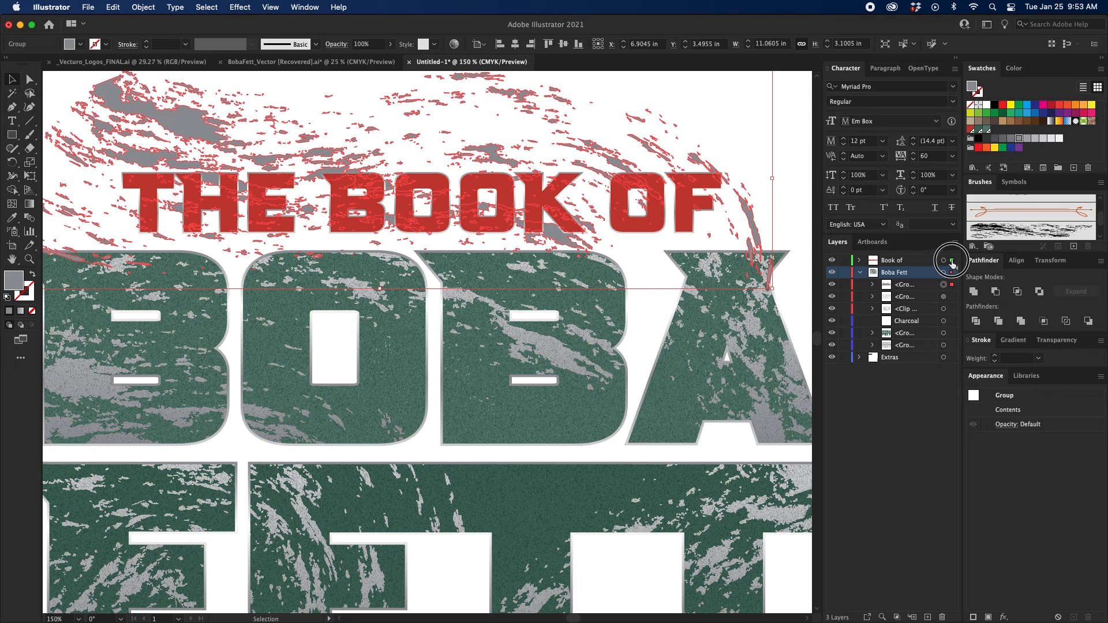
Duplicate the red THE BOOK OF letter group above the chalk group in the Book of layer.
{"action": "left_click", "coordinate": [860, 272]}
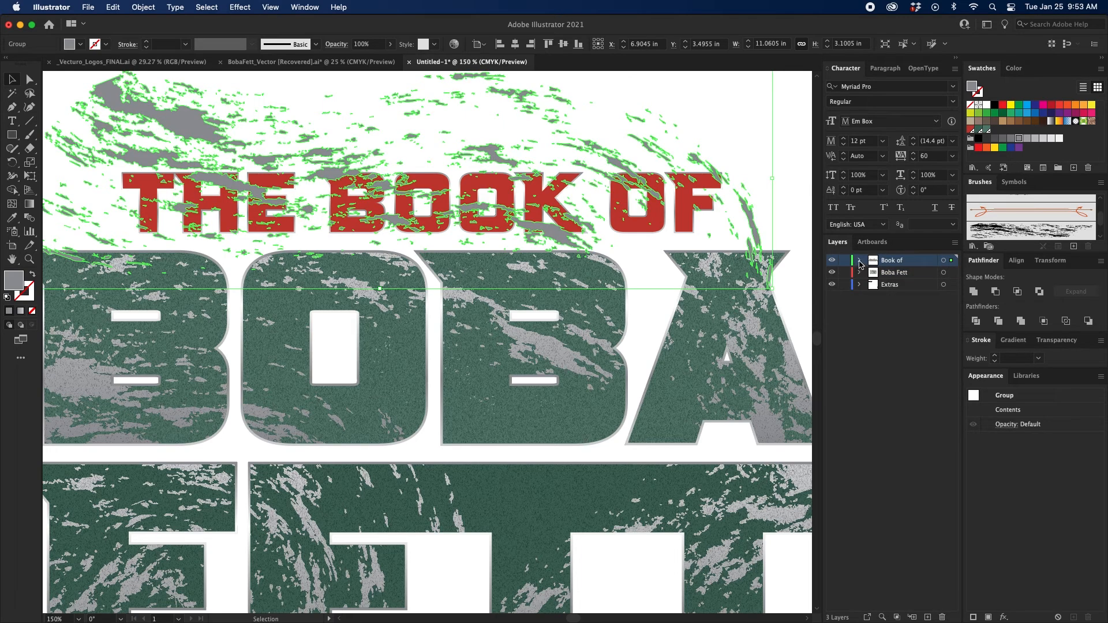
{"action": "left_click", "coordinate": [859, 261]}
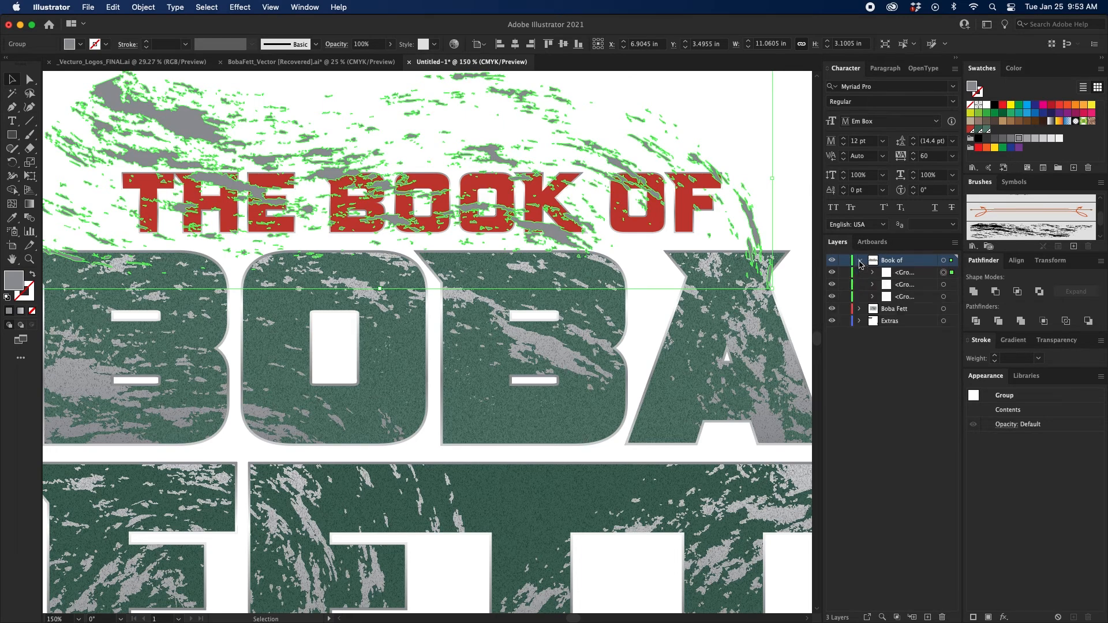
{"action": "left_click", "coordinate": [919, 286]}
{"action": "left_click_drag", "start_coordinate": [918, 284], "coordinate": [918, 267]}
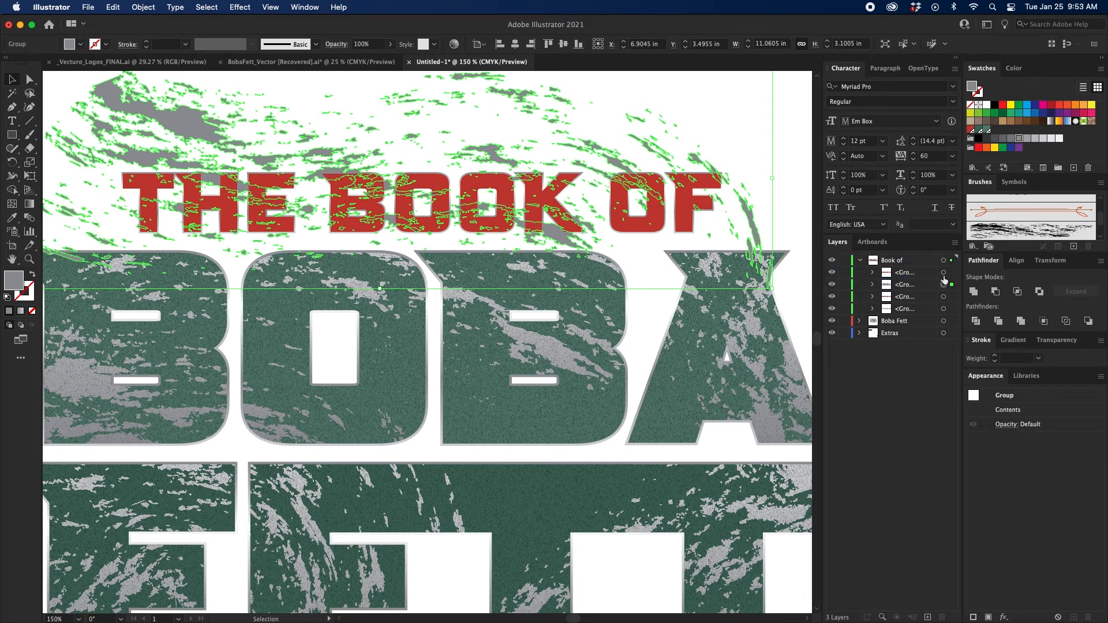
Make the duplicated red letters a compound path, use it to clip the chalk group, and deselect the result.
{"action": "left_click", "coordinate": [943, 273]}
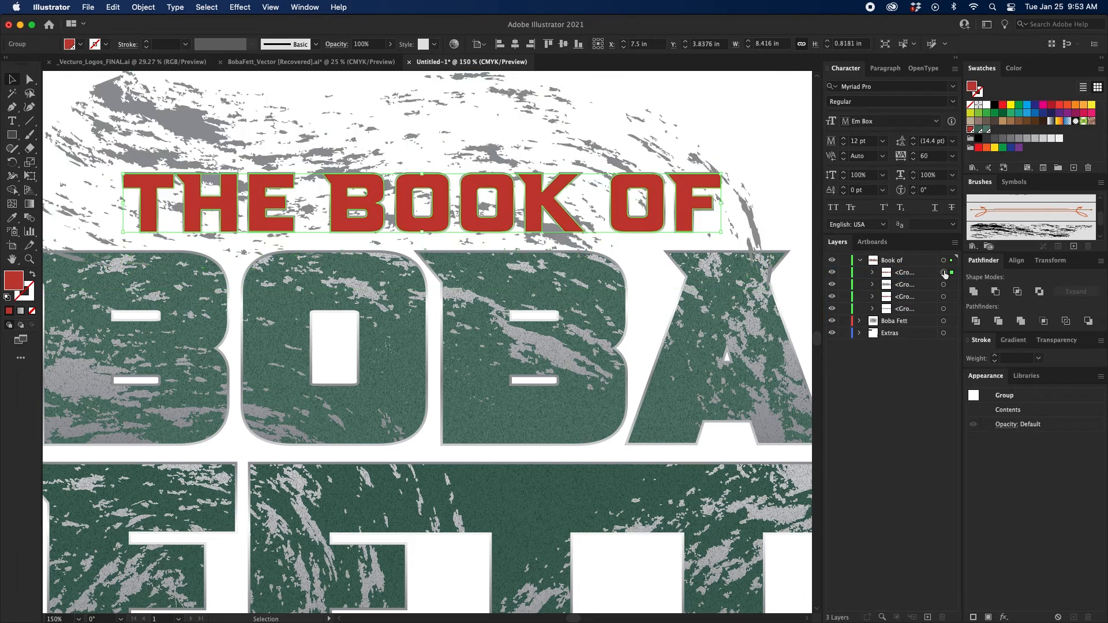
{"action": "key", "text": "super+8"}
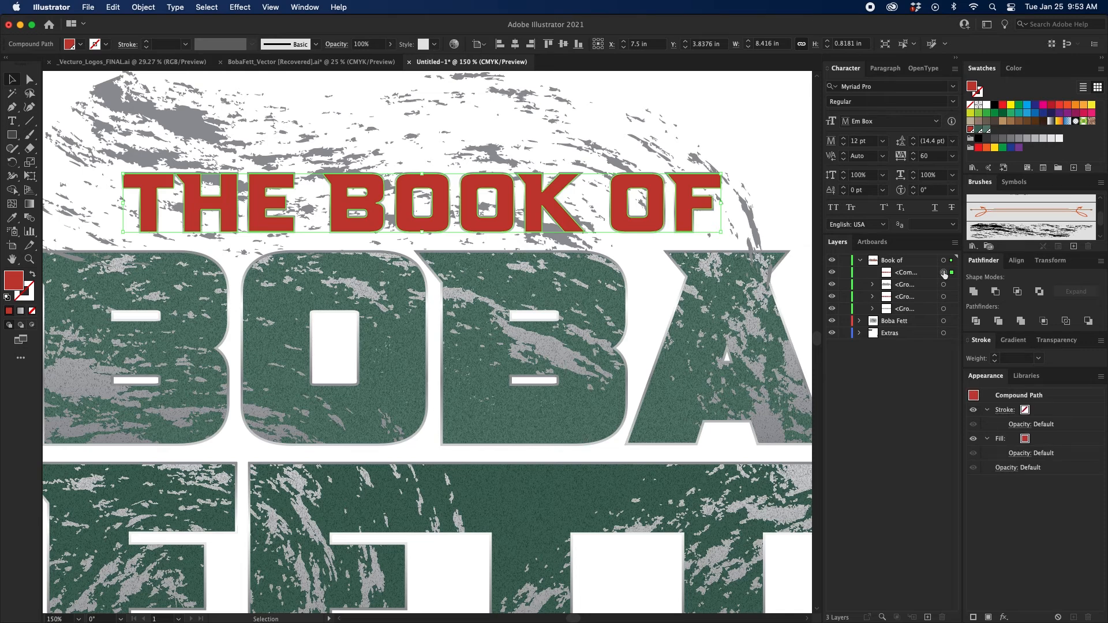
{"action": "left_click", "coordinate": [944, 286], "text": "shift"}
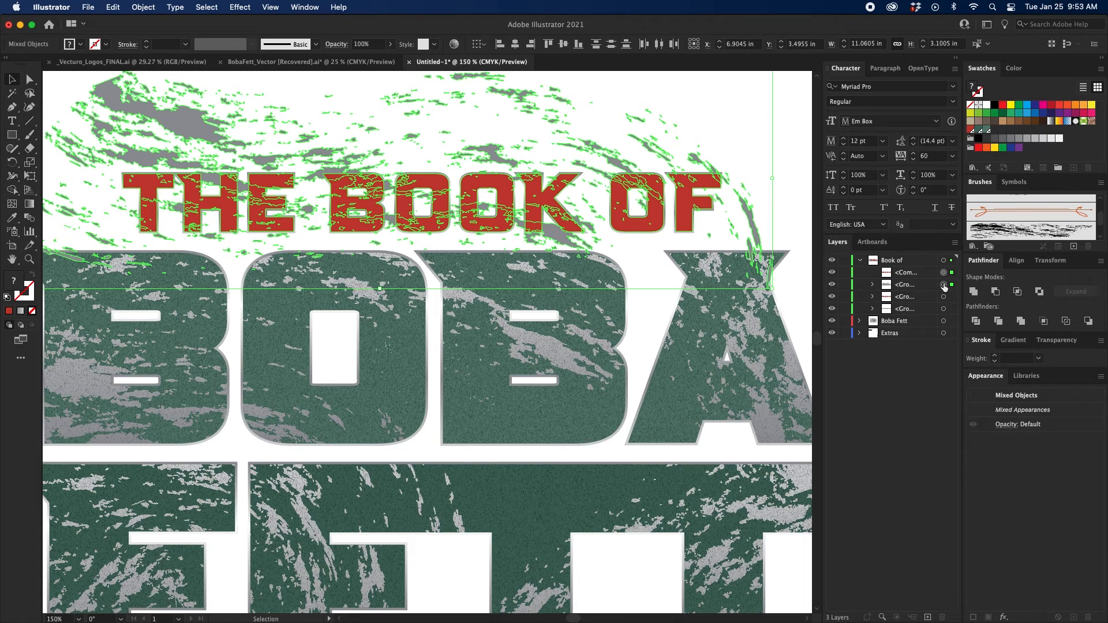
{"action": "key", "text": "super+7"}
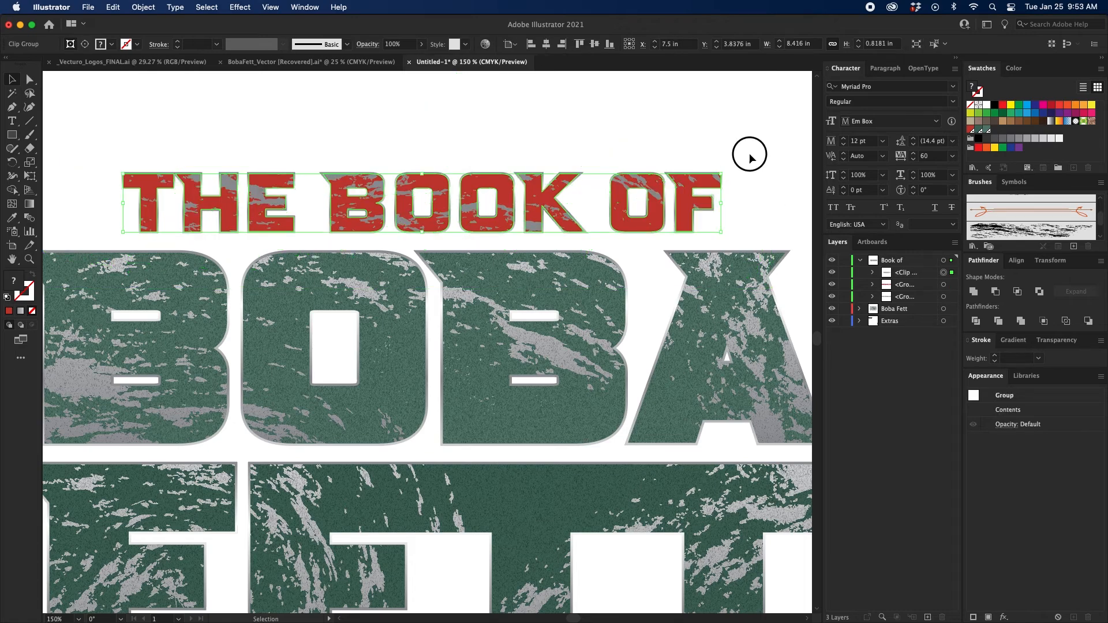
{"action": "left_click", "coordinate": [749, 155]}
{"action": "key", "text": "super+minus"}
{"action": "left_click_drag", "start_coordinate": [722, 162], "coordinate": [724, 146]}
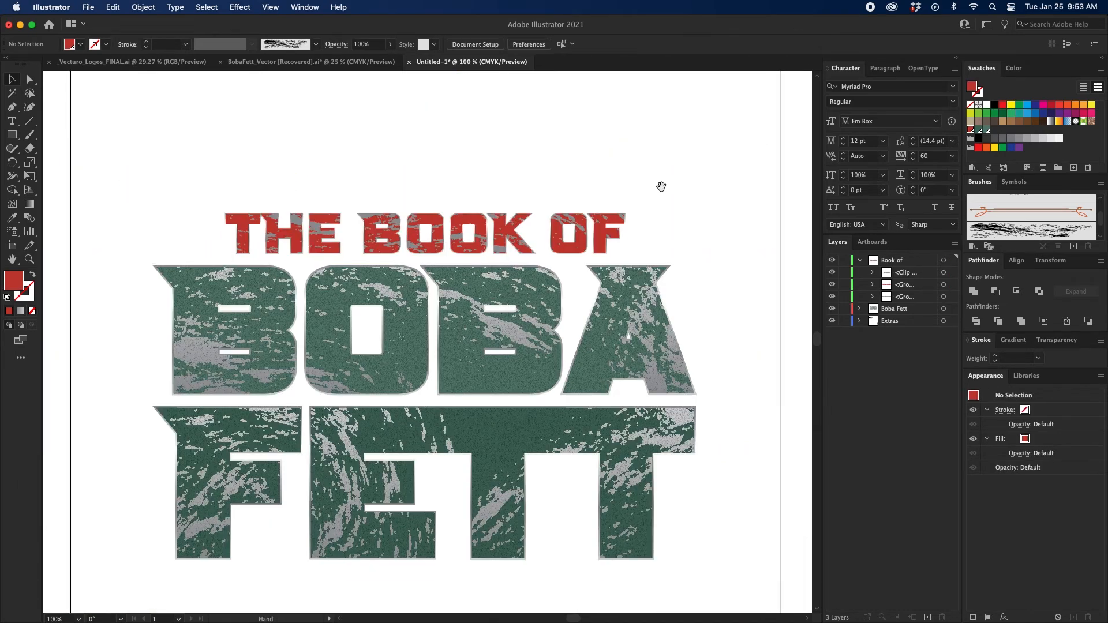
{"action": "left_click_drag", "start_coordinate": [661, 186], "coordinate": [663, 179]}
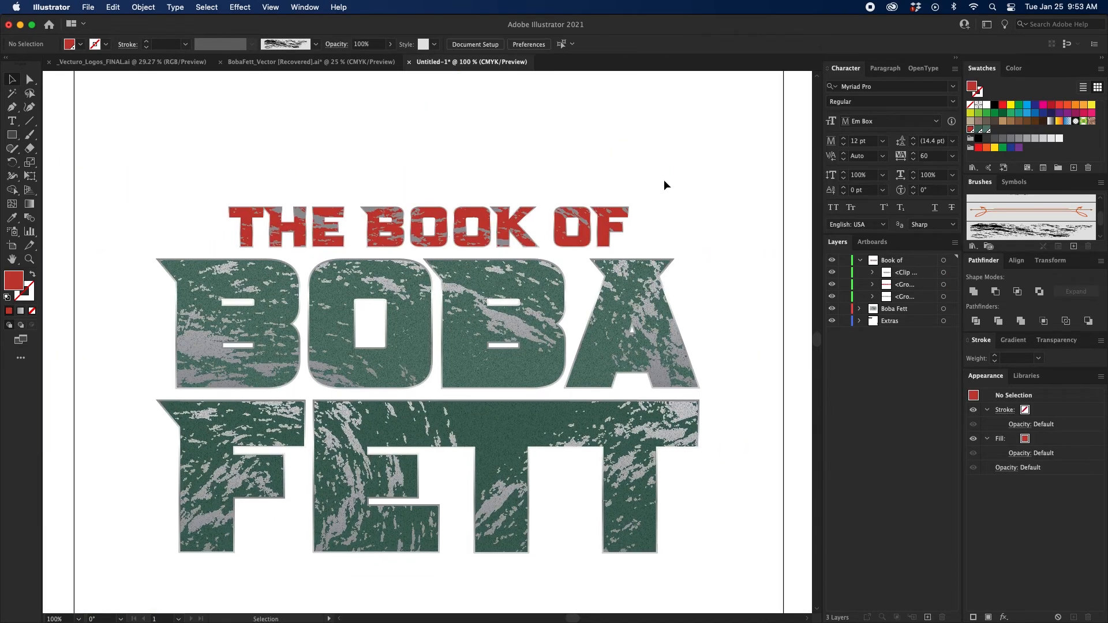
Isolate the THE BOOK OF clip group and draw a gradient-filled rectangle about 9.06 by 1.11 in over the lettering.
{"action": "double_click", "coordinate": [576, 218]}
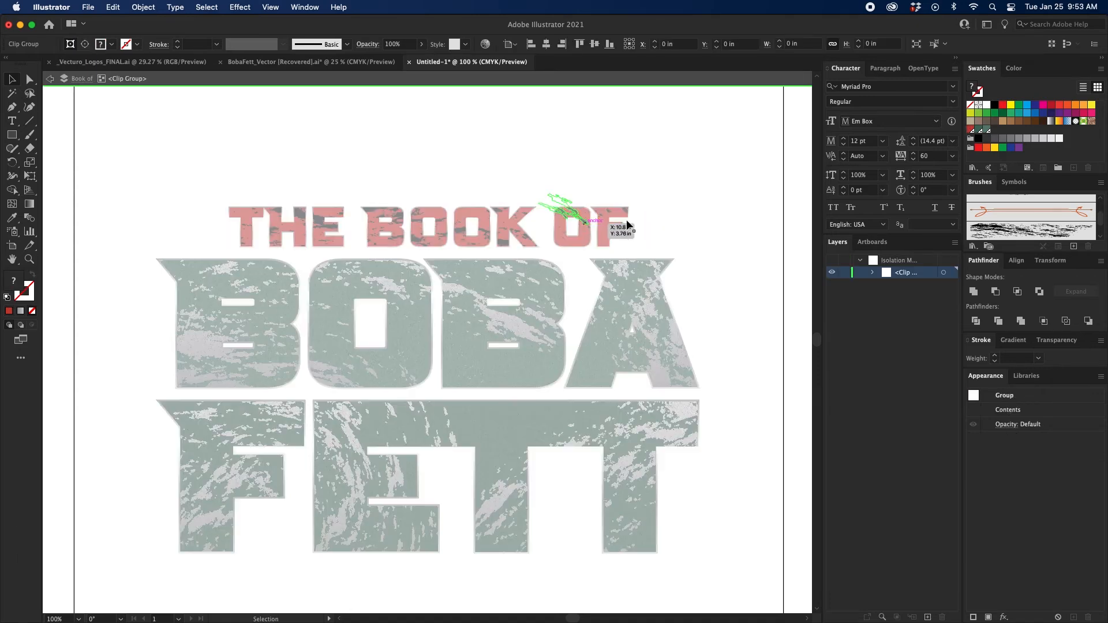
{"action": "left_click", "coordinate": [574, 218]}
{"action": "left_click", "coordinate": [678, 214]}
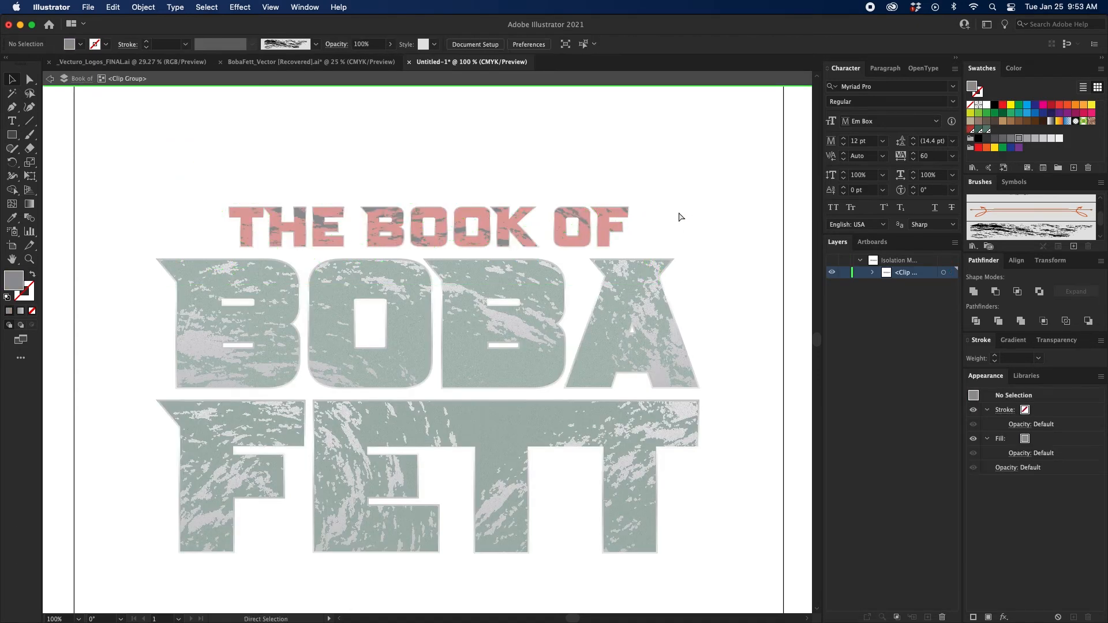
{"action": "key", "text": "super+equal"}
{"action": "scroll", "coordinate": [675, 230], "scroll_direction": "up", "scroll_amount": 1}
{"action": "left_click", "coordinate": [873, 272]}
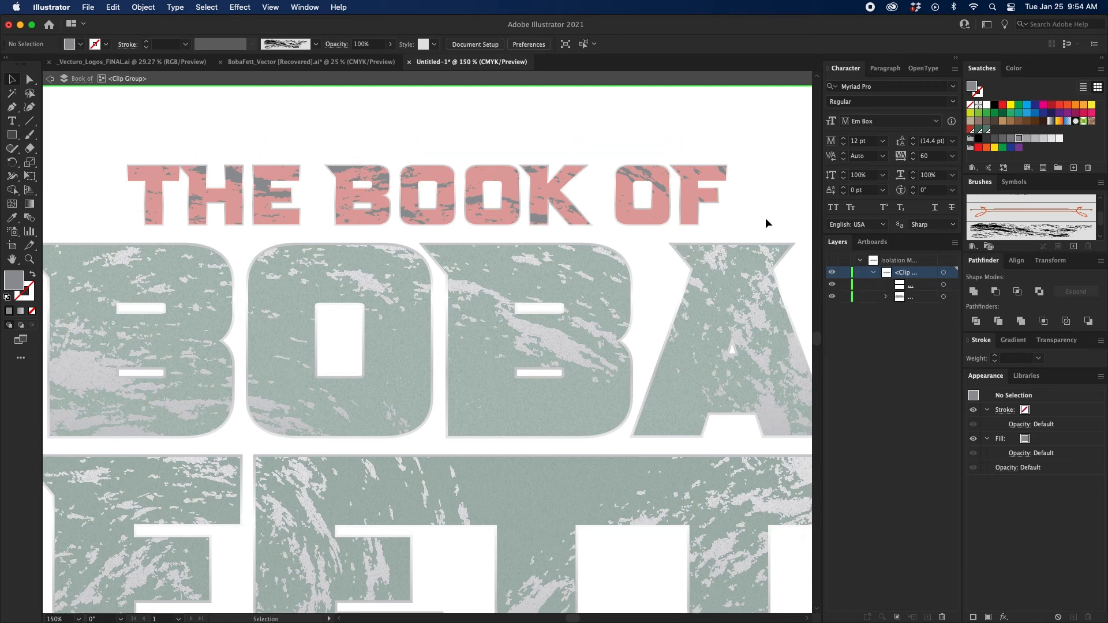
{"action": "scroll", "coordinate": [757, 212], "scroll_direction": "up", "scroll_amount": 1}
{"action": "key", "text": "m"}
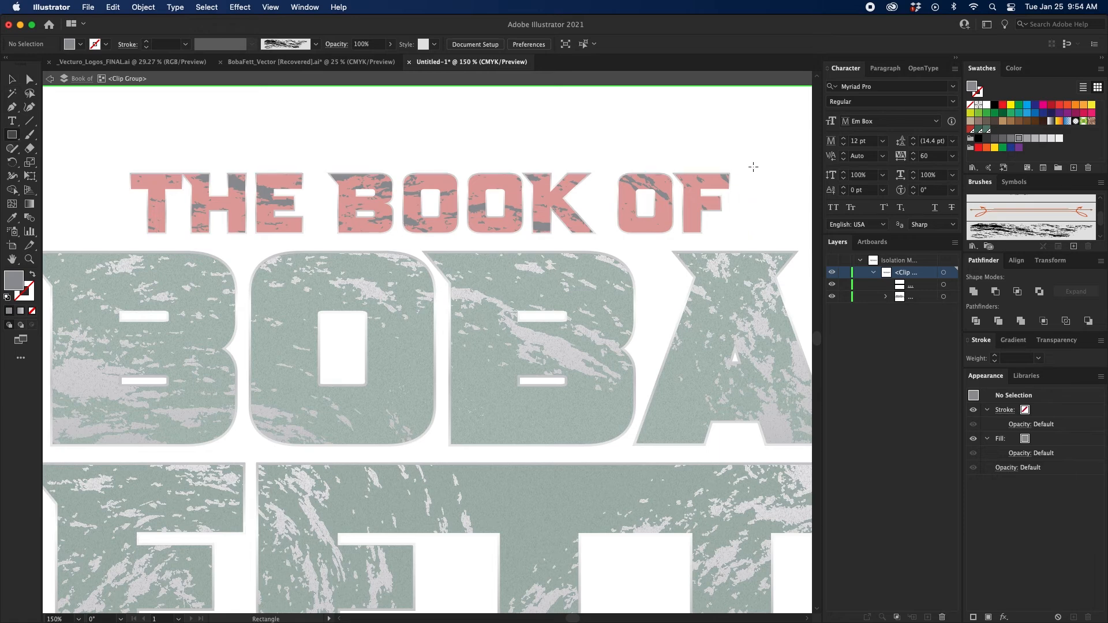
{"action": "left_click_drag", "start_coordinate": [749, 163], "coordinate": [106, 243]}
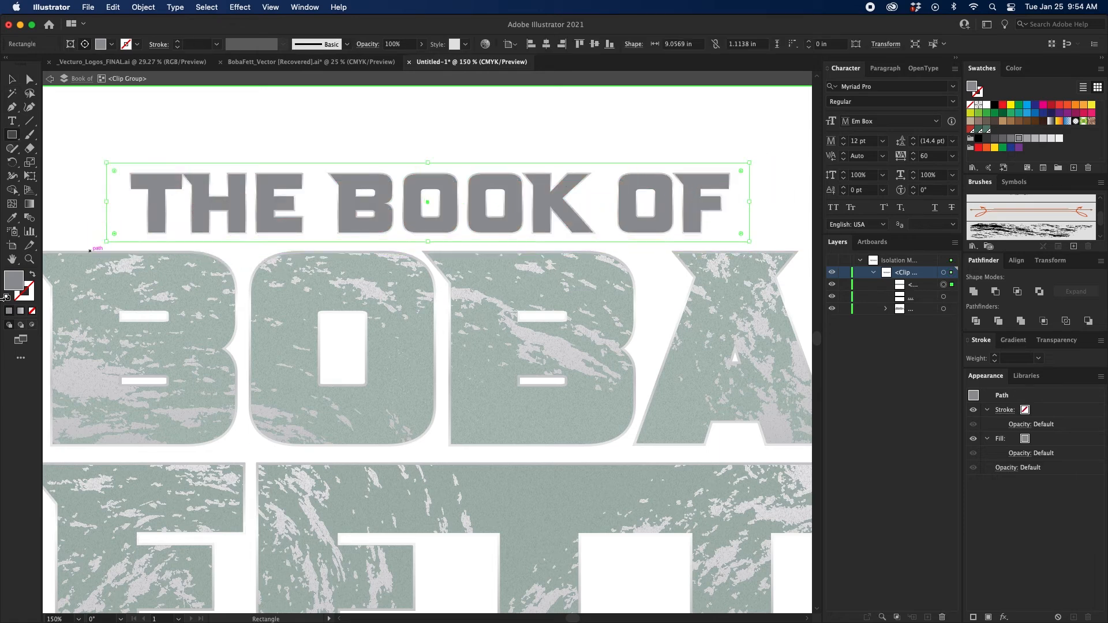
{"action": "left_click", "coordinate": [20, 311]}
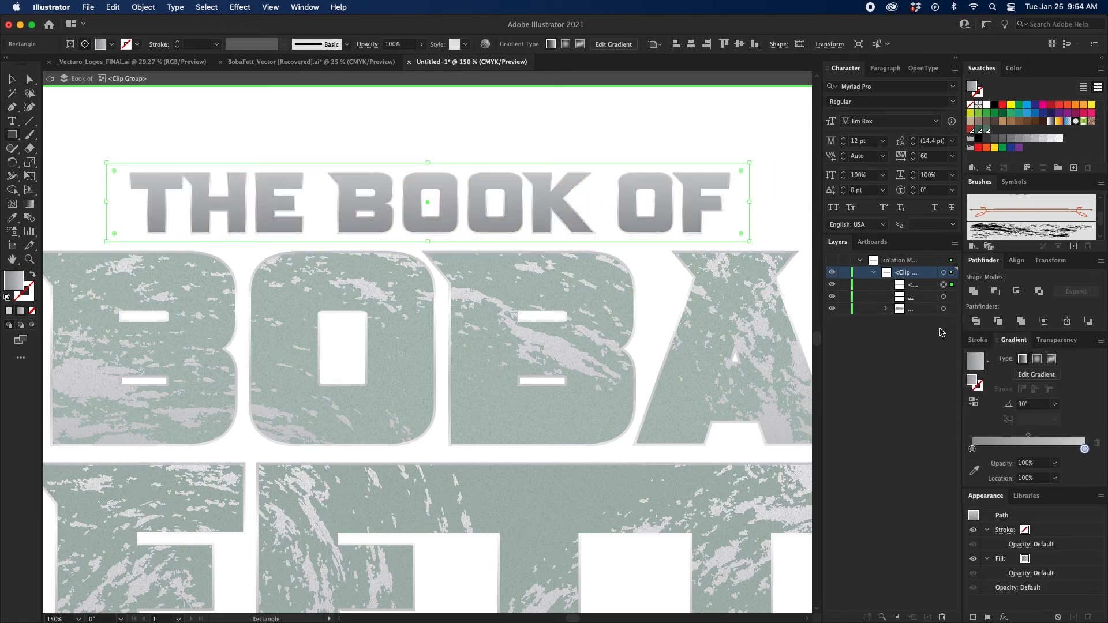
Move the chalk group above the gradient rectangle inside the clip group and turn it into a compound path.
{"action": "left_click_drag", "start_coordinate": [919, 313], "coordinate": [923, 279]}
{"action": "left_click", "coordinate": [944, 285]}
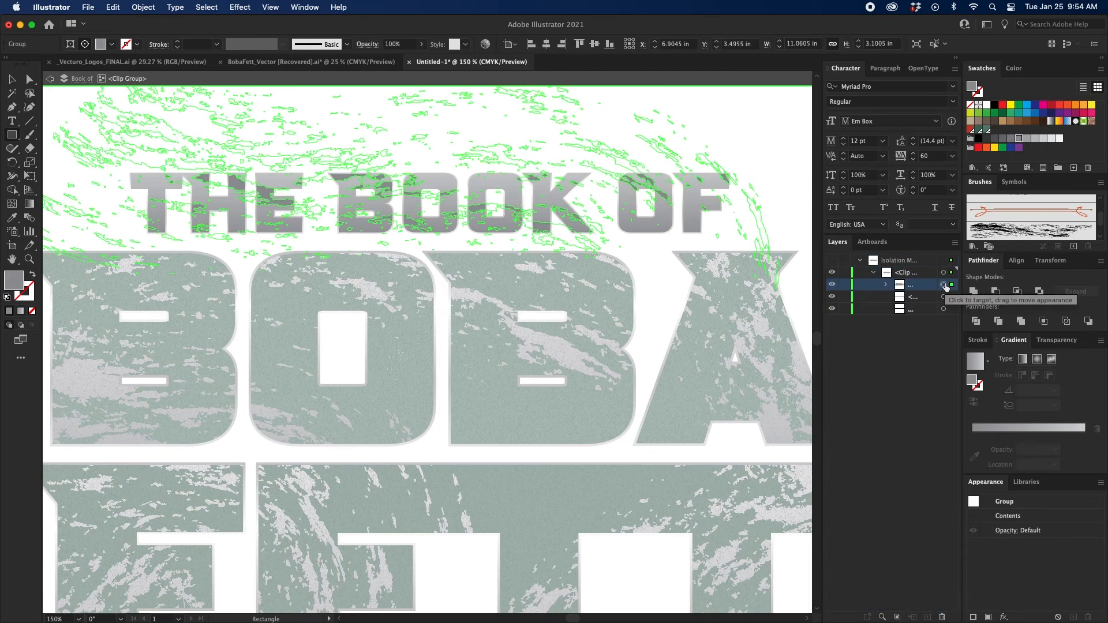
{"action": "key", "text": "super+shift+g"}
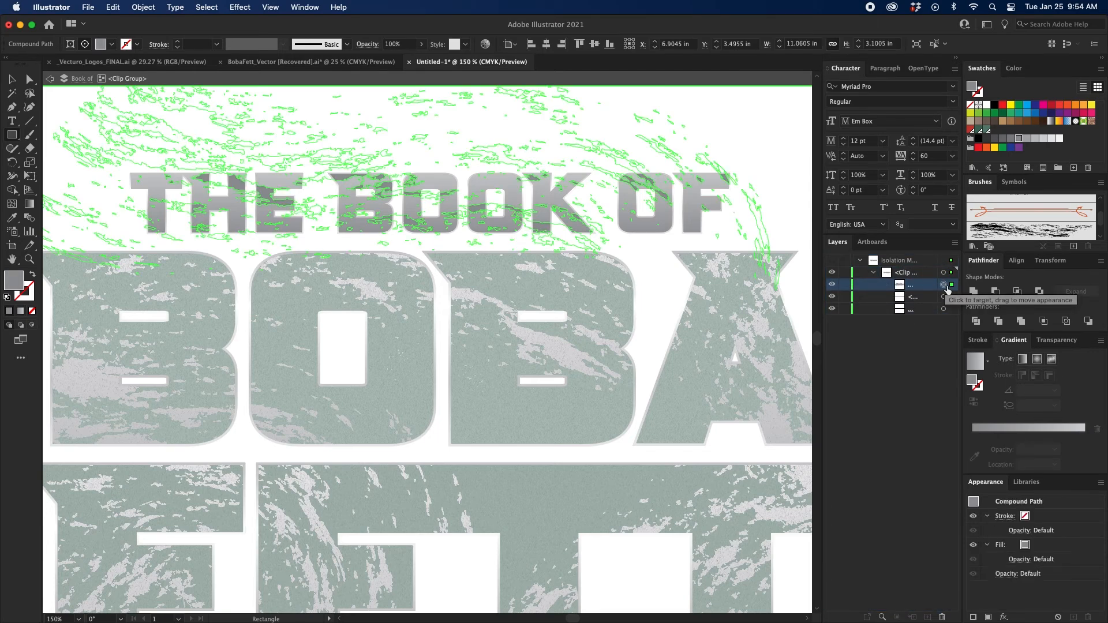
Clip the gradient rectangle with the chalk compound path despite its complexity, and exit isolation mode.
{"action": "left_click", "coordinate": [944, 296], "text": "shift"}
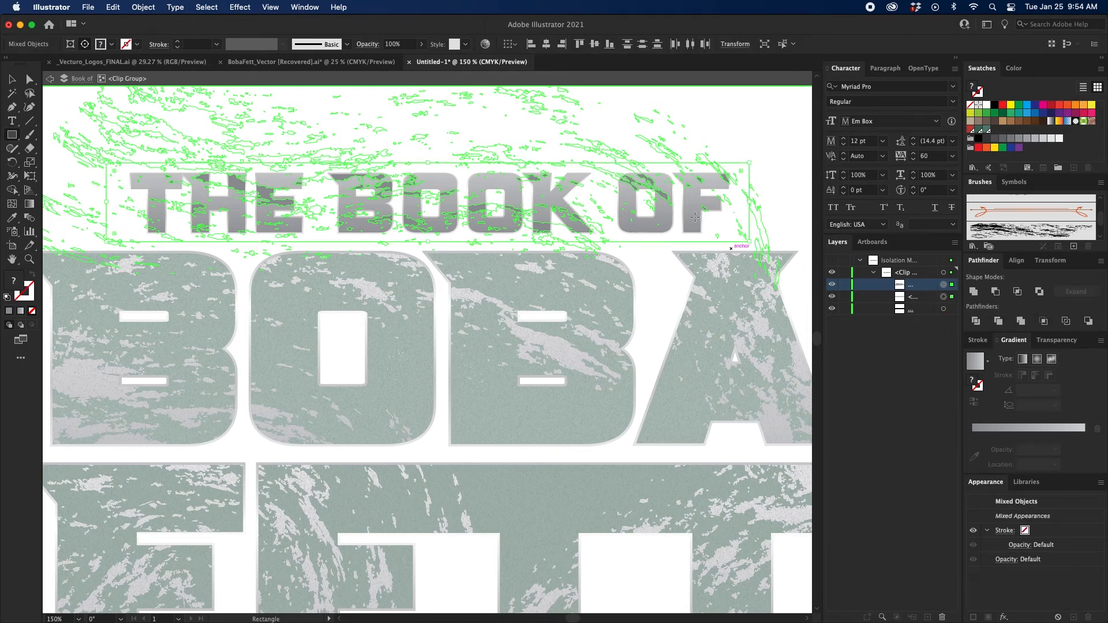
{"action": "right_click", "coordinate": [660, 190]}
{"action": "left_click", "coordinate": [686, 316]}
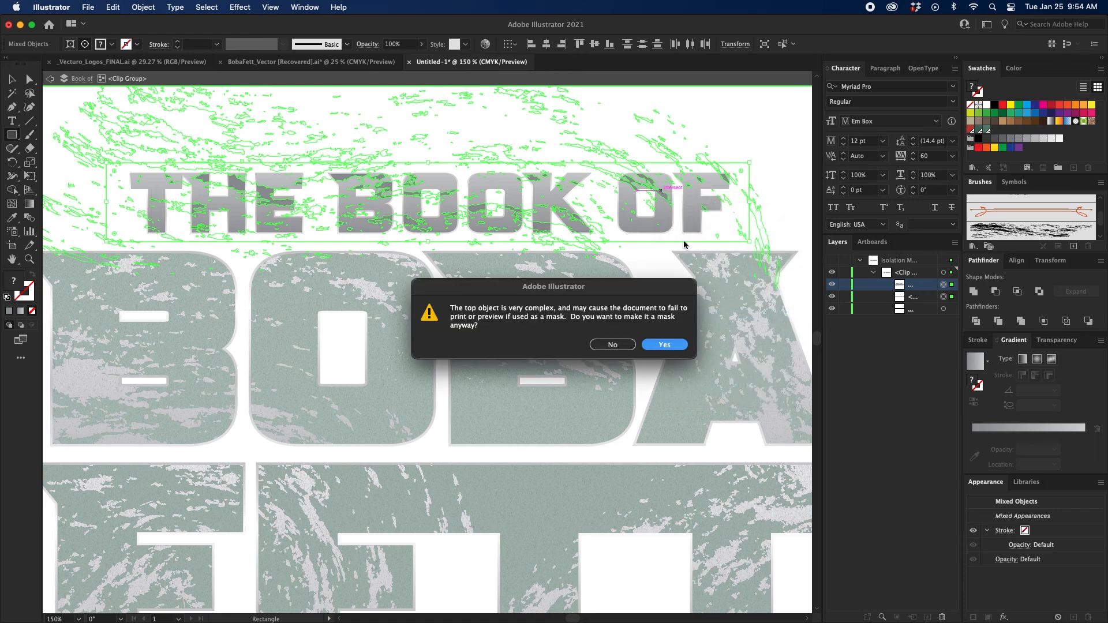
{"action": "left_click", "coordinate": [664, 344]}
{"action": "key", "text": "v"}
{"action": "left_click", "coordinate": [763, 126]}
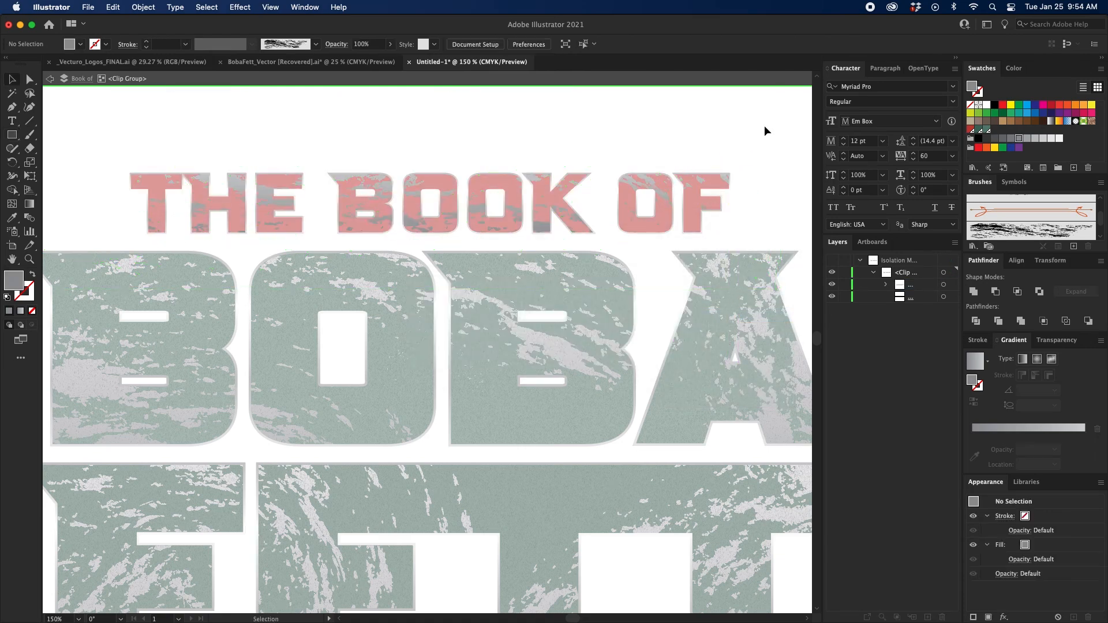
{"action": "double_click", "coordinate": [779, 140]}
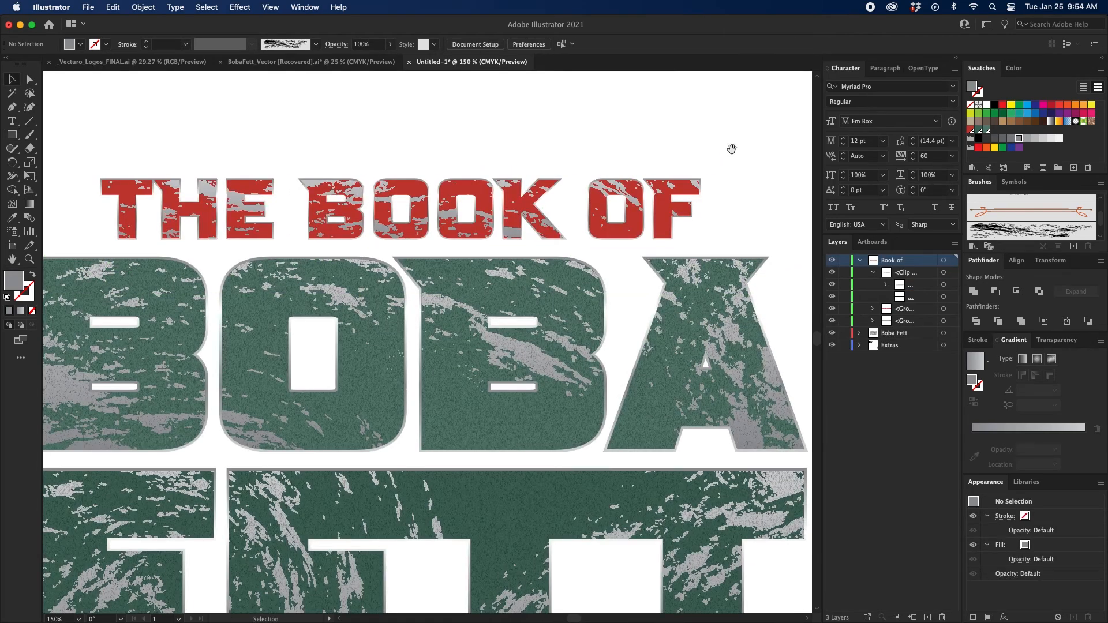
Duplicate the red THE BOOK OF letter group above the clip group in the Book of layer.
{"action": "left_click", "coordinate": [679, 220]}
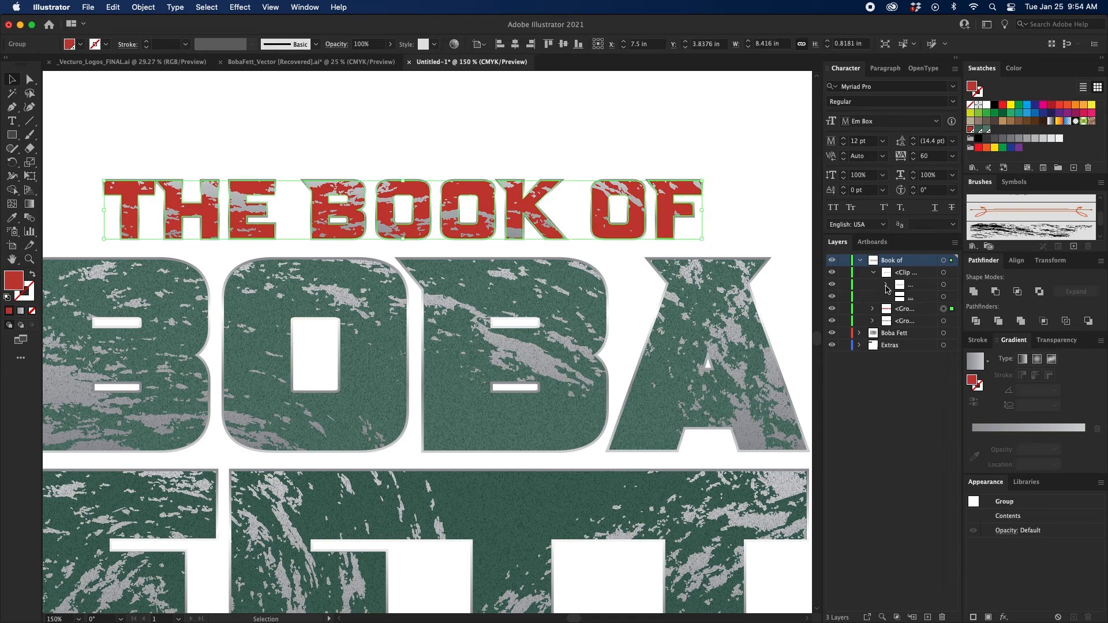
{"action": "left_click", "coordinate": [873, 273]}
{"action": "left_click_drag", "start_coordinate": [921, 288], "coordinate": [919, 266]}
{"action": "left_click", "coordinate": [235, 9]}
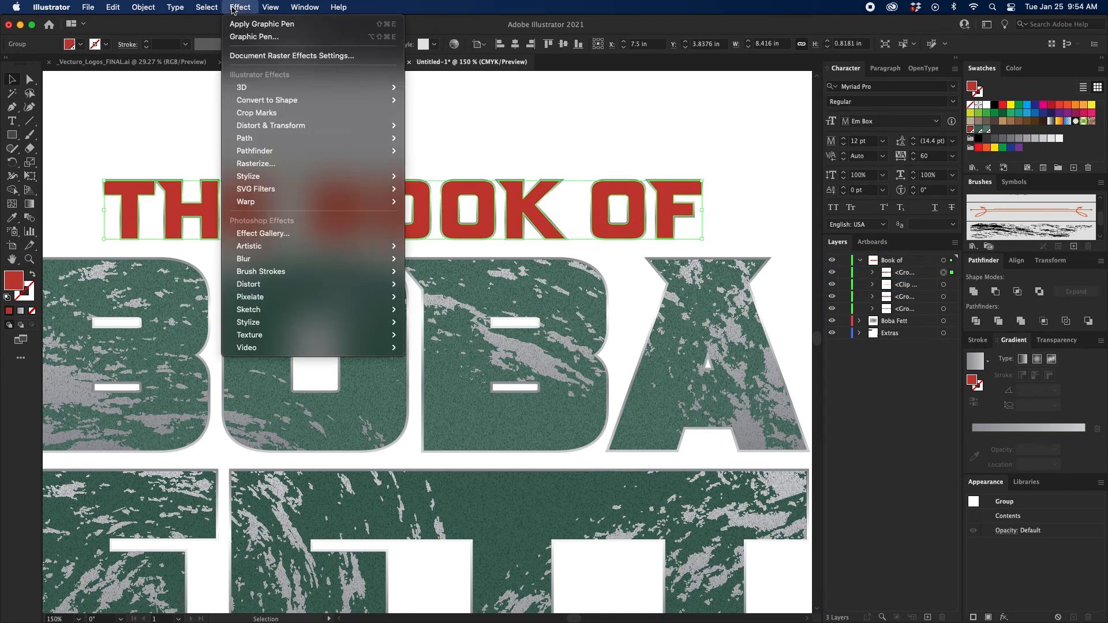
{"action": "left_click", "coordinate": [254, 24]}
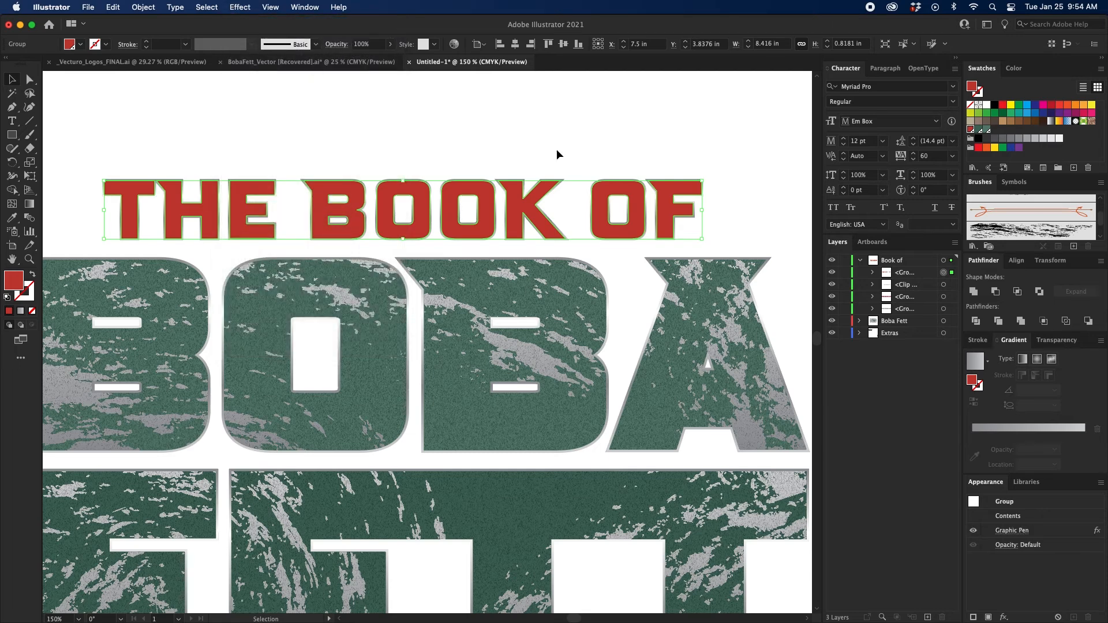
{"action": "key", "text": "super+z"}
Fill the duplicated THE BOOK OF letters with medium gray and apply the Graphic Pen effect to them.
{"action": "left_click", "coordinate": [1019, 140]}
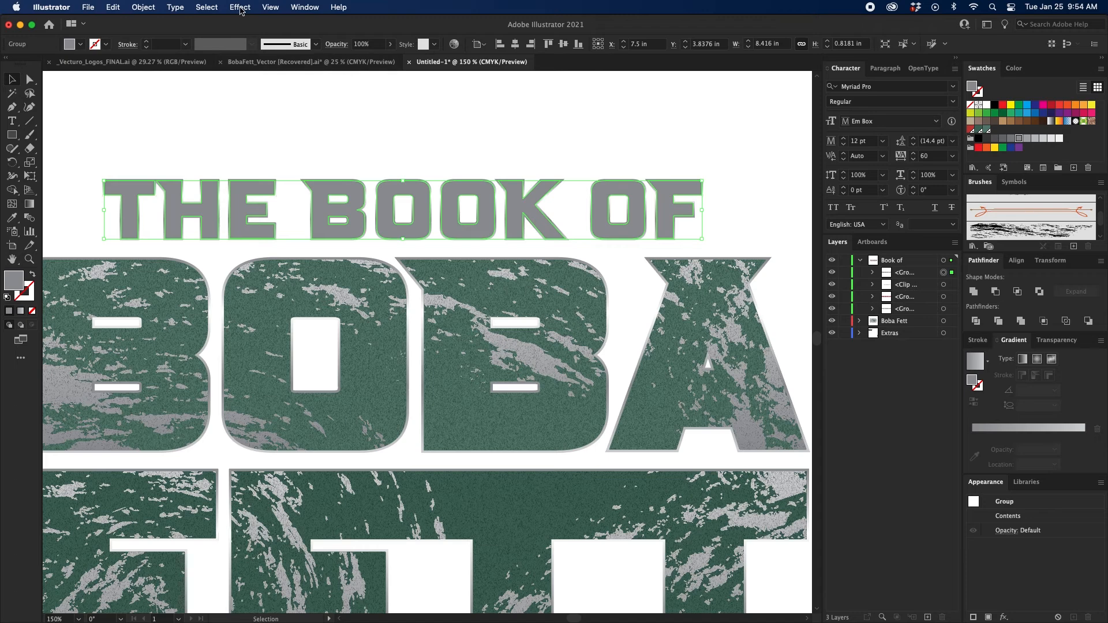
{"action": "left_click", "coordinate": [240, 8]}
{"action": "left_click", "coordinate": [253, 24]}
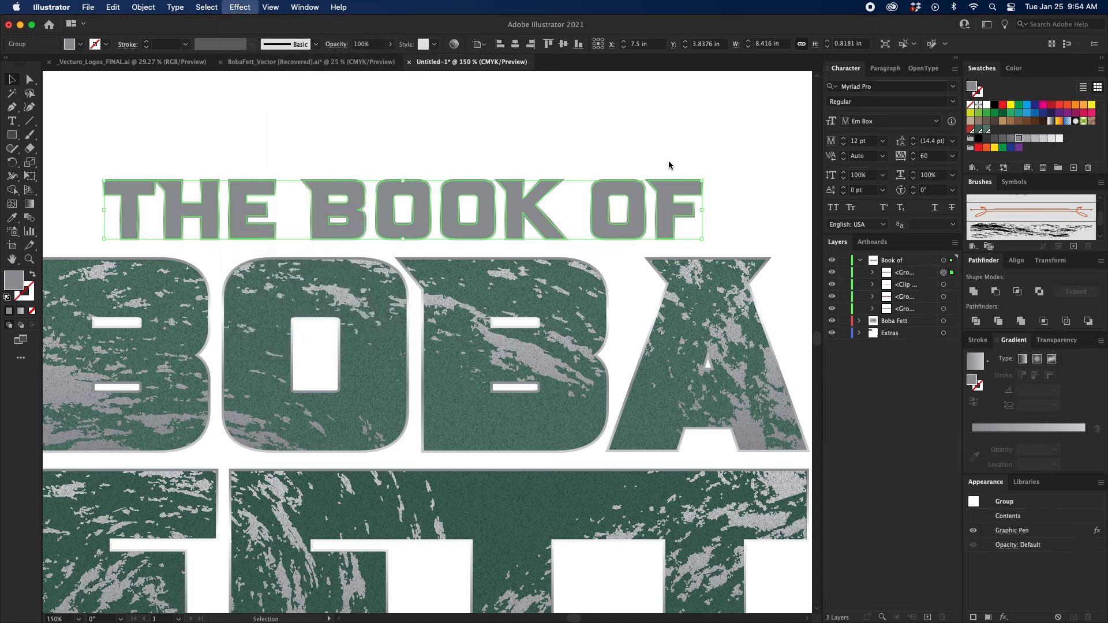
Set the textured THE BOOK OF letters to Darken blending at 20% opacity and deselect them.
{"action": "left_click", "coordinate": [1056, 340]}
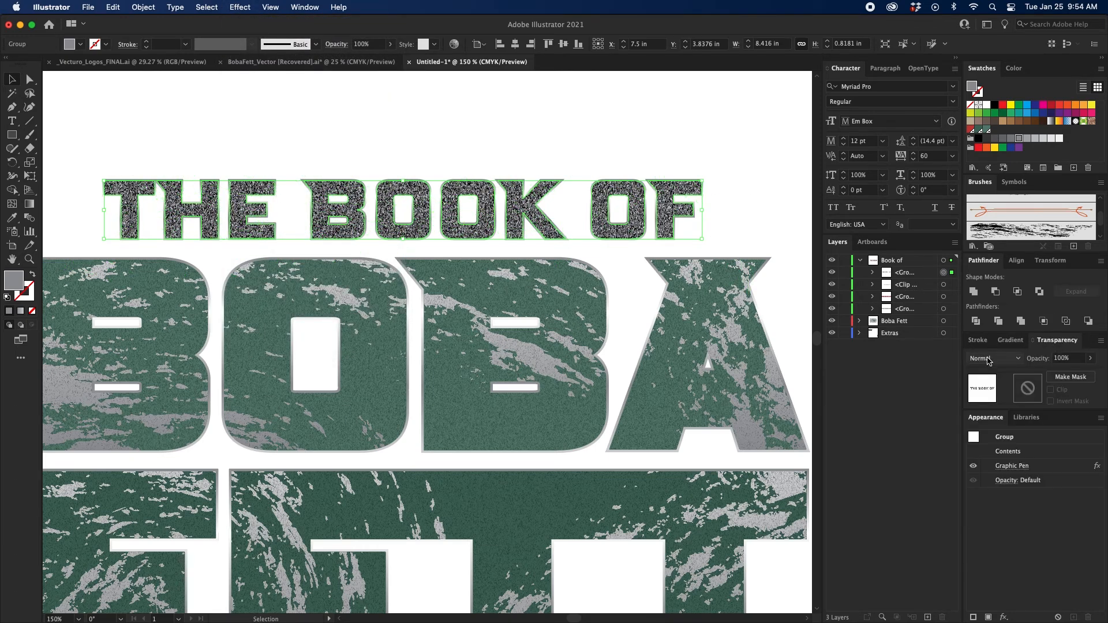
{"action": "left_click", "coordinate": [993, 358]}
{"action": "left_click", "coordinate": [990, 386]}
{"action": "left_click", "coordinate": [1064, 358]}
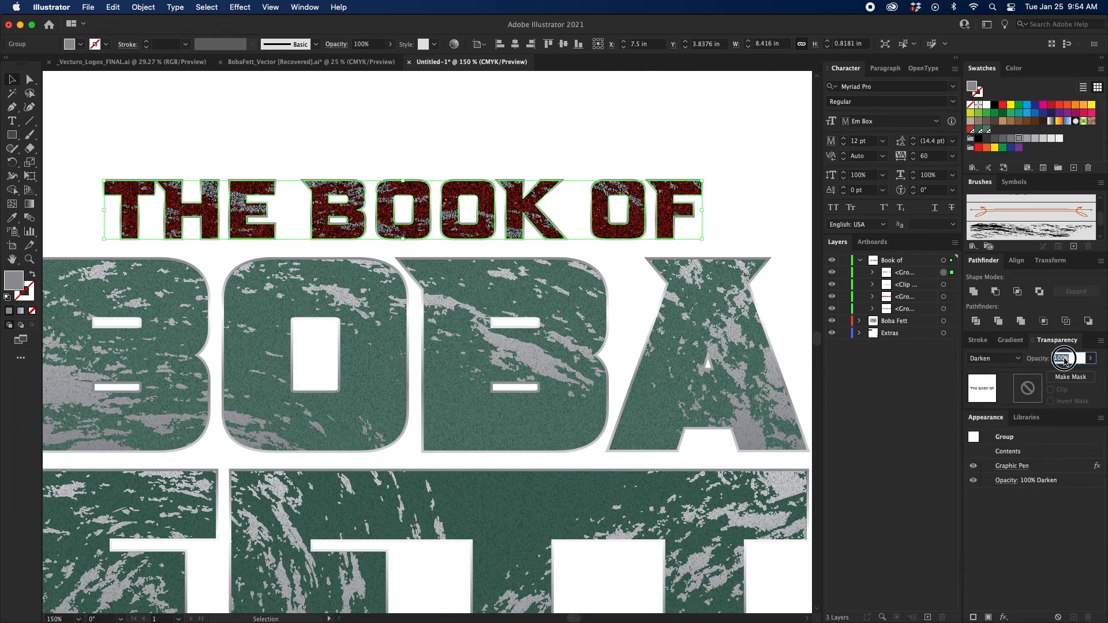
{"action": "type", "text": "40"}
{"action": "key", "text": "Return"}
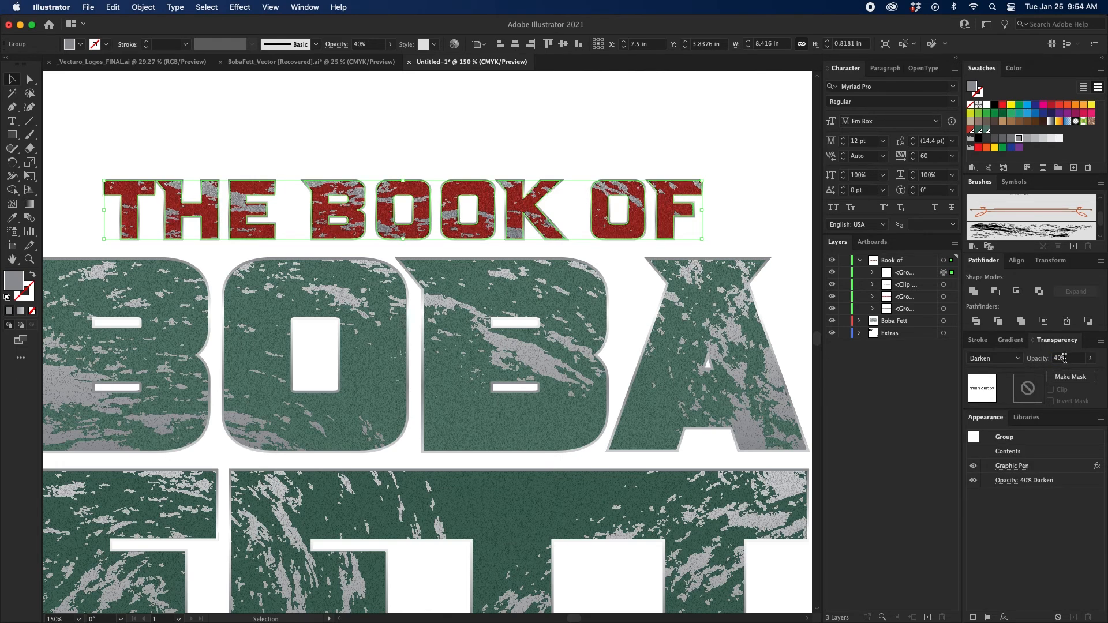
{"action": "left_click", "coordinate": [1064, 359]}
{"action": "type", "text": "20"}
{"action": "key", "text": "Return"}
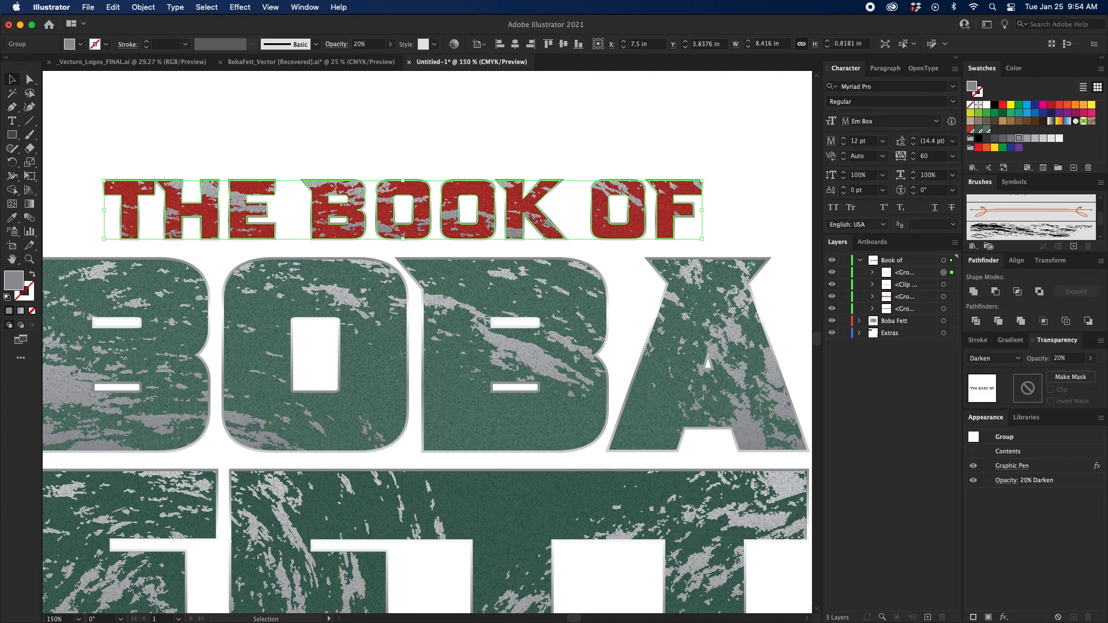
{"action": "left_click", "coordinate": [304, 110]}
Set the opacity of the BOBA FETT Graphic Pen texture group to 30% and deselect it.
{"action": "key", "text": "super+minus"}
{"action": "key", "text": "super+minus"}
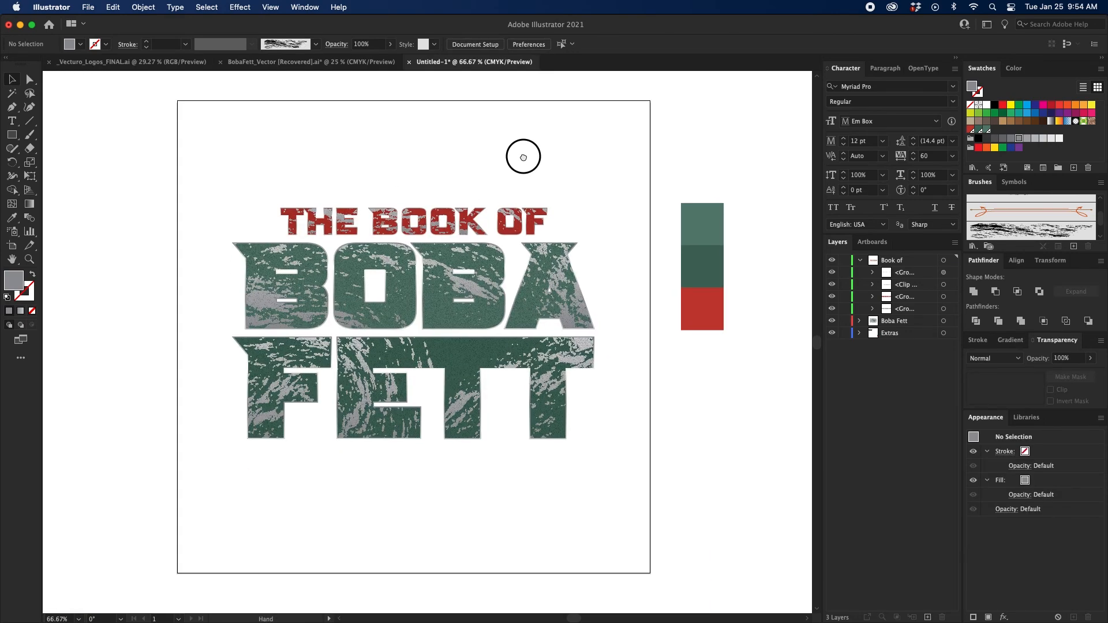
{"action": "left_click_drag", "start_coordinate": [519, 157], "coordinate": [522, 159]}
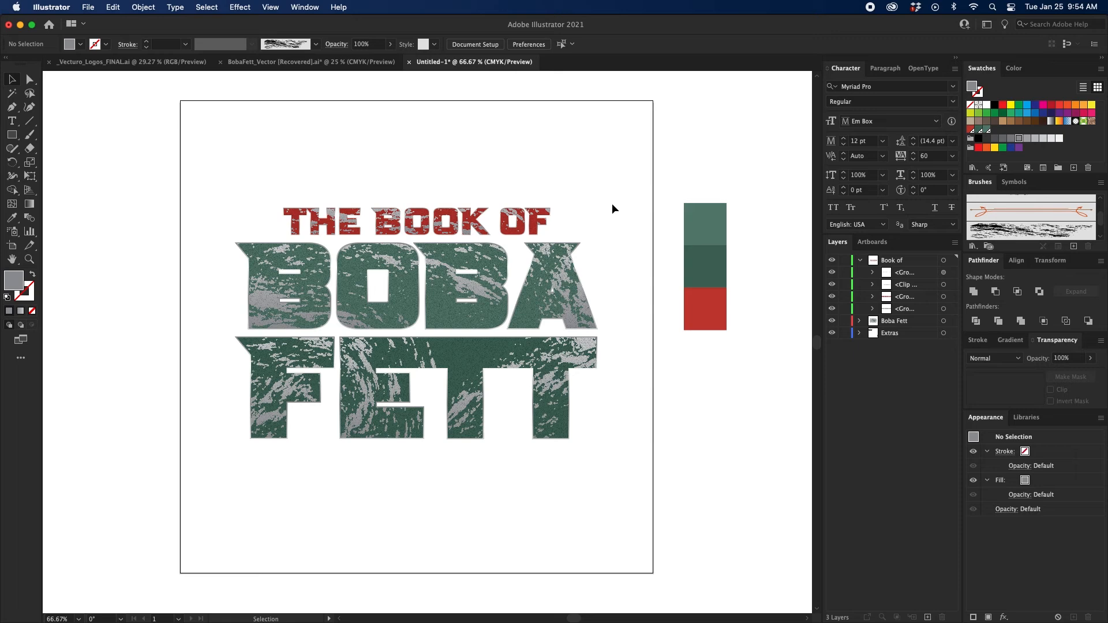
{"action": "left_click", "coordinate": [451, 321]}
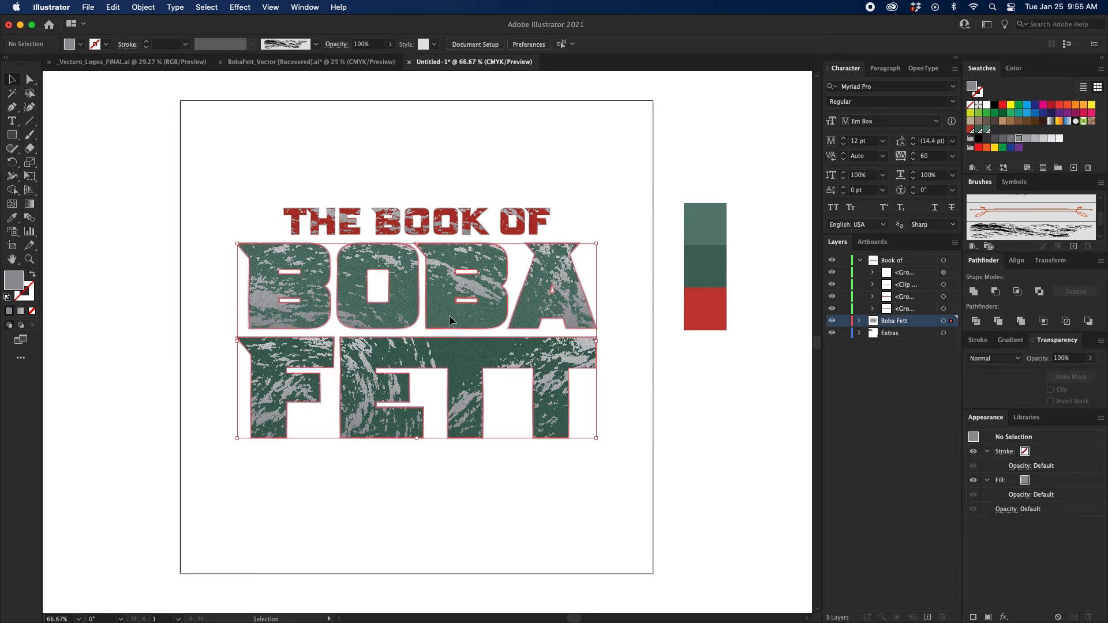
{"action": "left_click", "coordinate": [859, 322]}
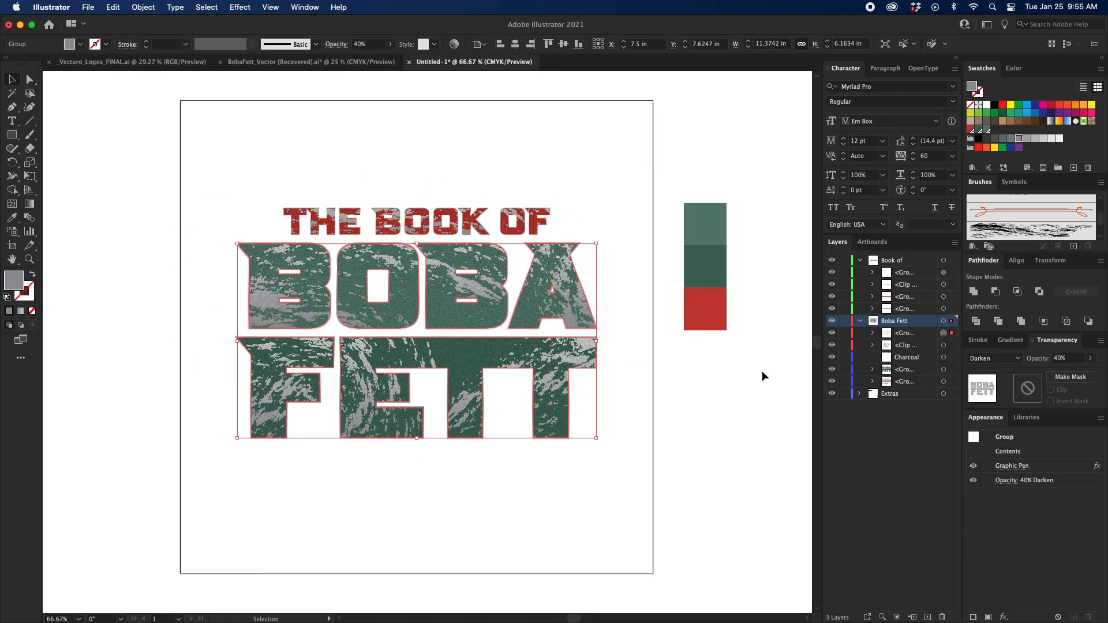
{"action": "left_click", "coordinate": [1063, 359]}
{"action": "type", "text": "30"}
{"action": "key", "text": "Return"}
{"action": "left_click", "coordinate": [395, 133]}
{"action": "left_click_drag", "start_coordinate": [579, 181], "coordinate": [599, 174]}
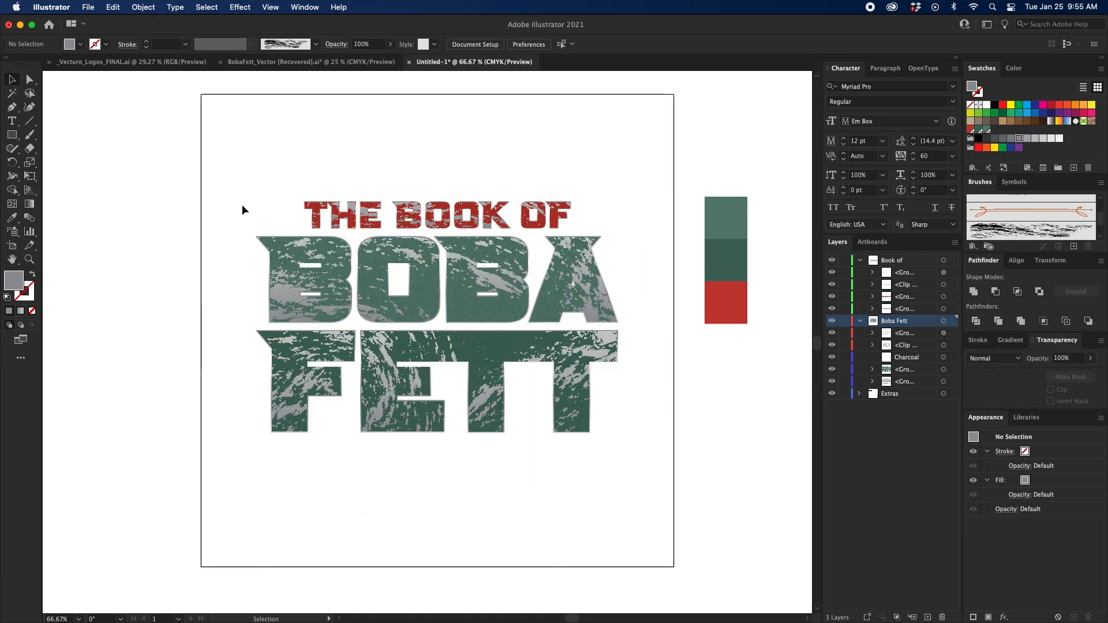
{"action": "key", "text": "l"}
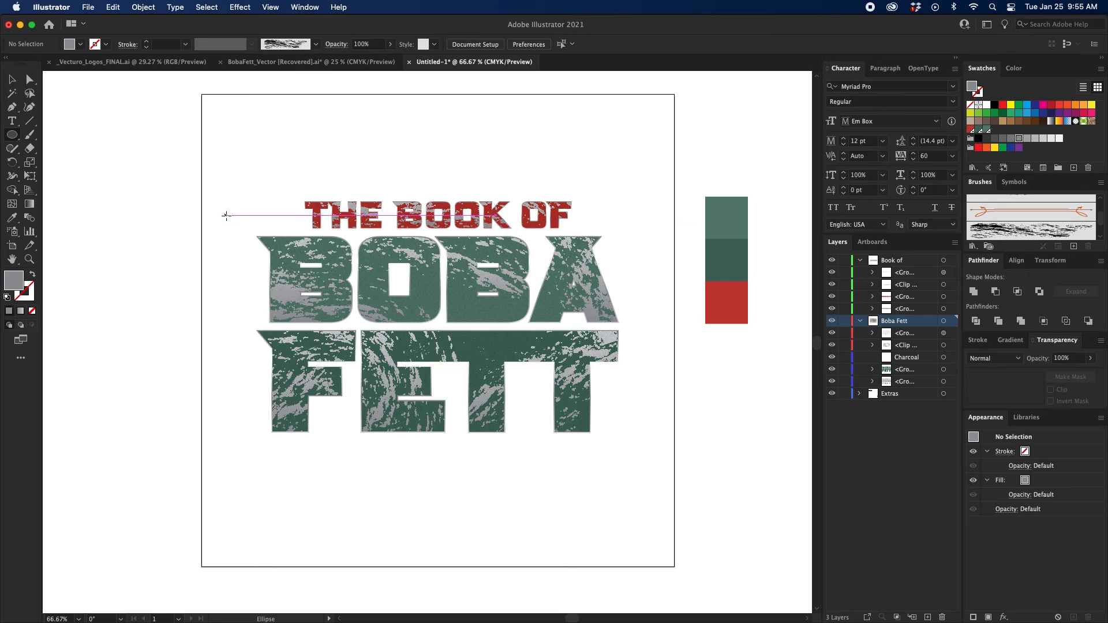
{"action": "left_click", "coordinate": [226, 216]}
{"action": "left_click_drag", "start_coordinate": [226, 215], "coordinate": [274, 295]}
{"action": "key", "text": "ctrl+z"}
Draw an unfilled, gray-stroked rectangle around the BOBA FETT lettering, centered horizontally on the artboard and about 13.15 by 7.64 in.
{"action": "key", "text": "m"}
{"action": "left_click_drag", "start_coordinate": [230, 215], "coordinate": [644, 474]}
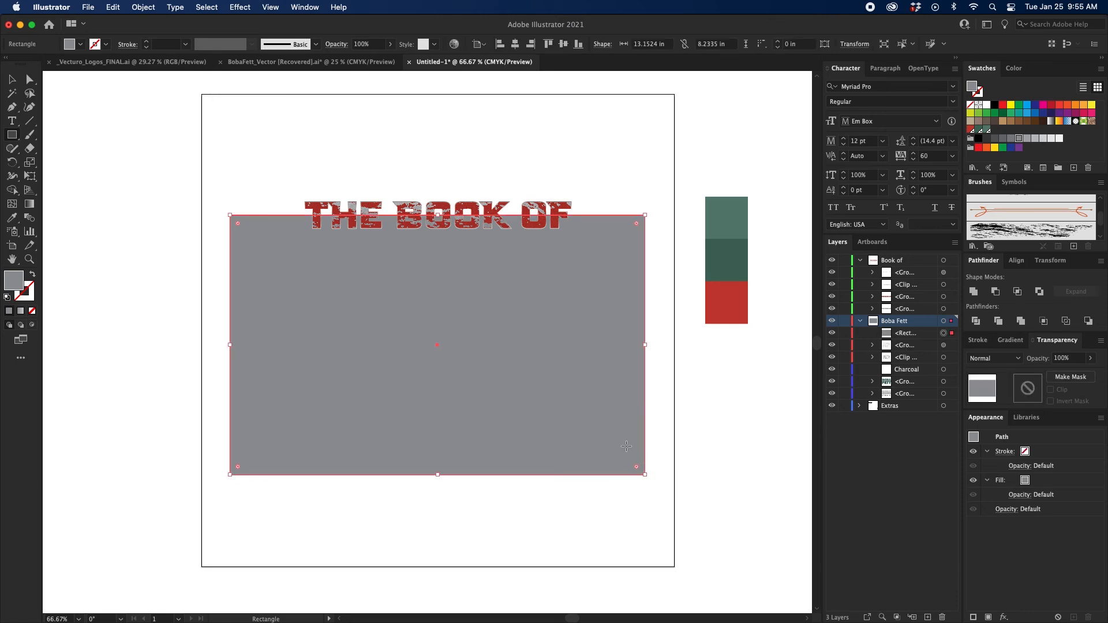
{"action": "key", "text": "shift+x"}
{"action": "key", "text": "v"}
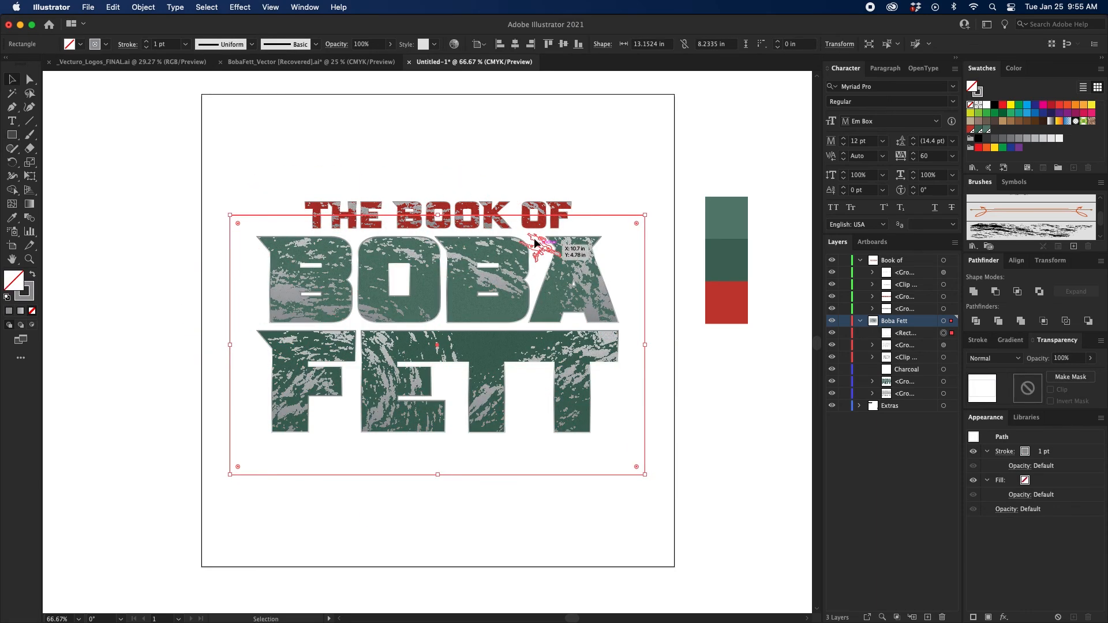
{"action": "left_click", "coordinate": [515, 44]}
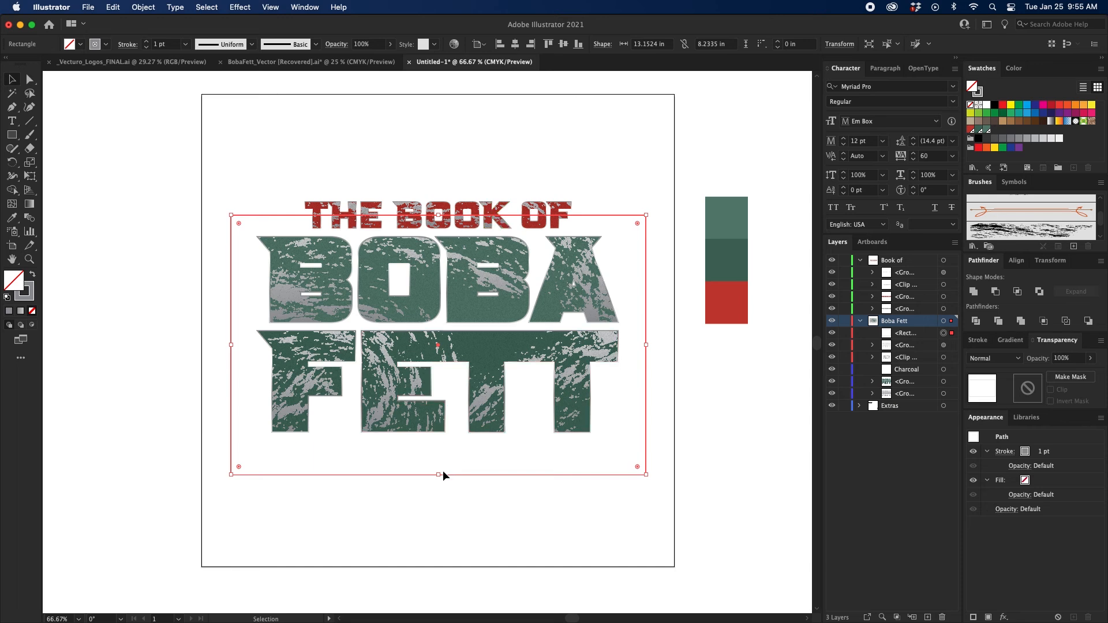
{"action": "left_click_drag", "start_coordinate": [439, 474], "coordinate": [439, 456]}
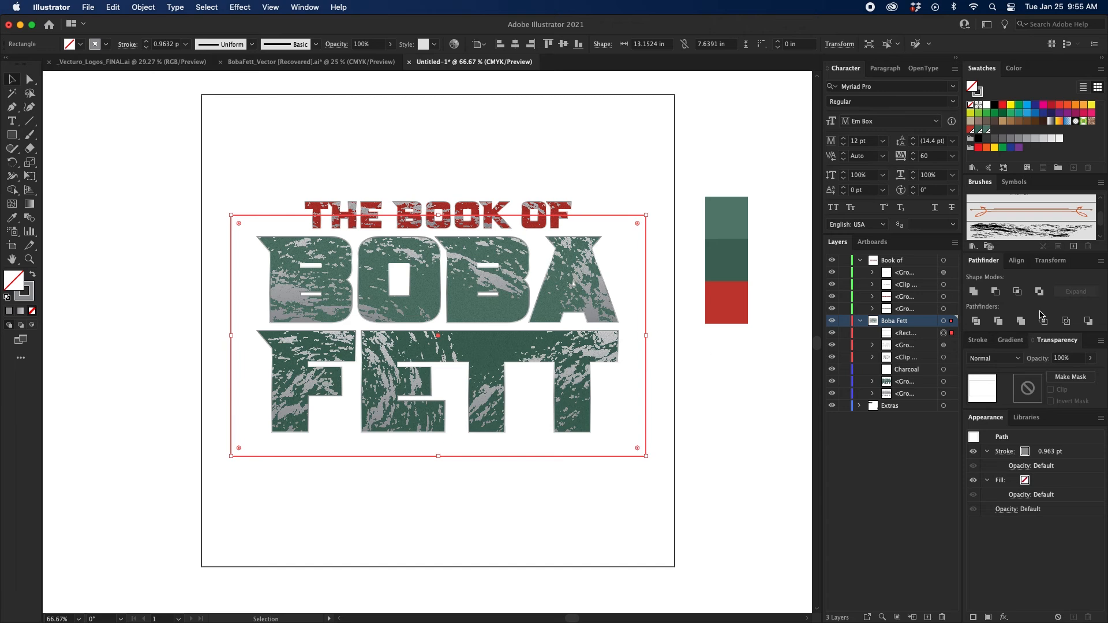
Thicken the rectangle's stroke to 62 pt and narrow the rectangle to about 12.77 in wide.
{"action": "left_click", "coordinate": [980, 340]}
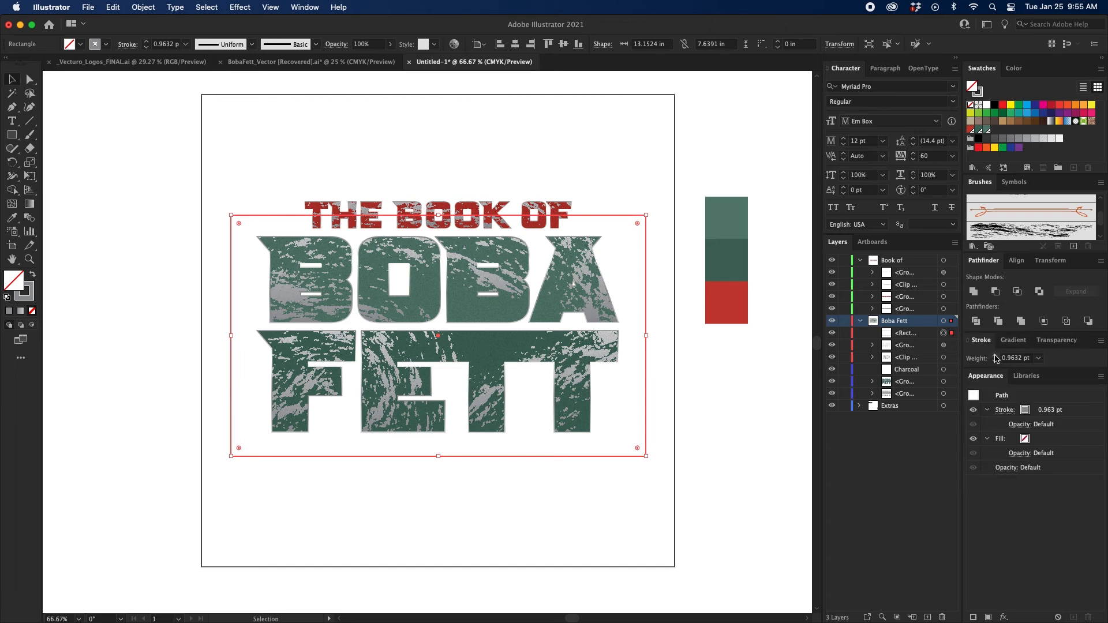
{"action": "left_click_drag", "start_coordinate": [996, 356], "coordinate": [995, 358]}
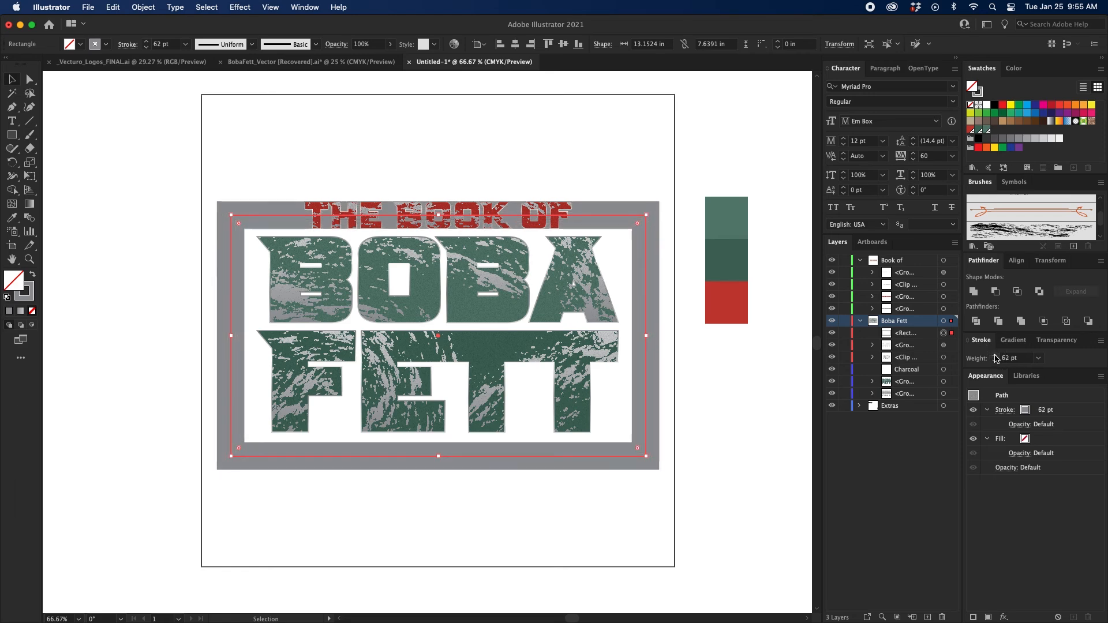
{"action": "left_click_drag", "start_coordinate": [646, 336], "coordinate": [640, 336]}
{"action": "left_click", "coordinate": [730, 378]}
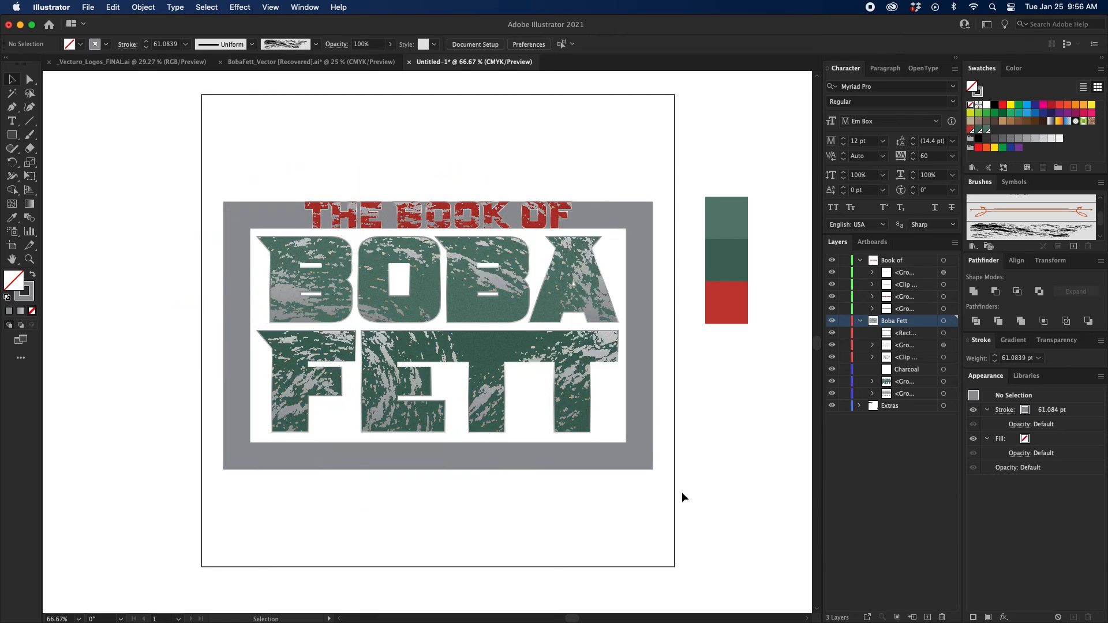
Create a new layer above the Boba Fett layer and name it Border.
{"action": "left_click", "coordinate": [928, 616]}
{"action": "left_click", "coordinate": [896, 327]}
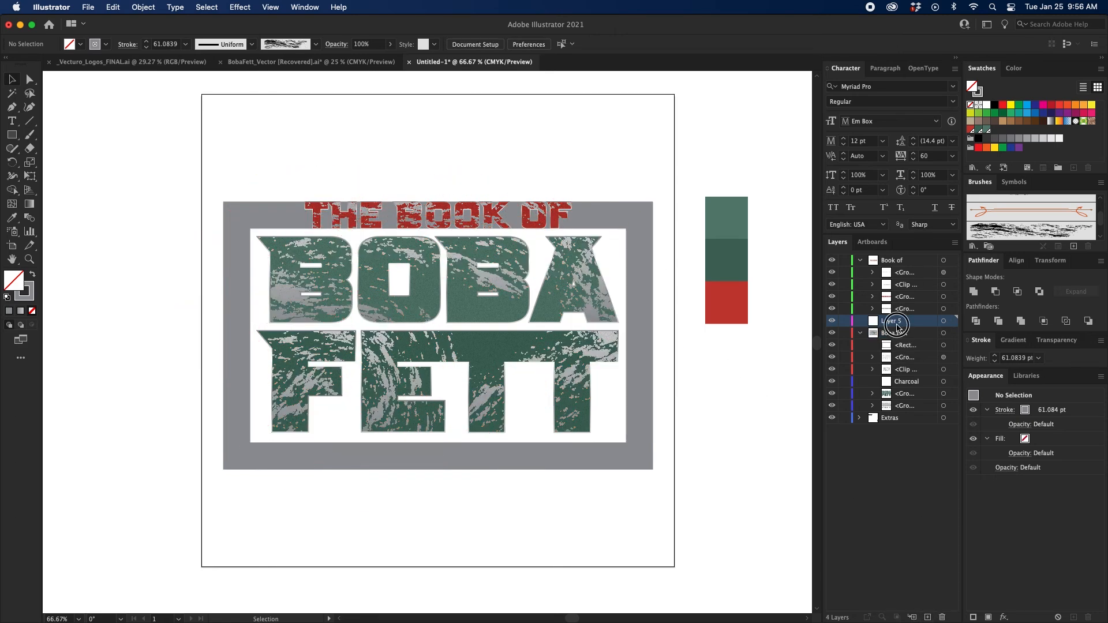
{"action": "double_click", "coordinate": [896, 327]}
{"action": "type", "text": "Bord"}
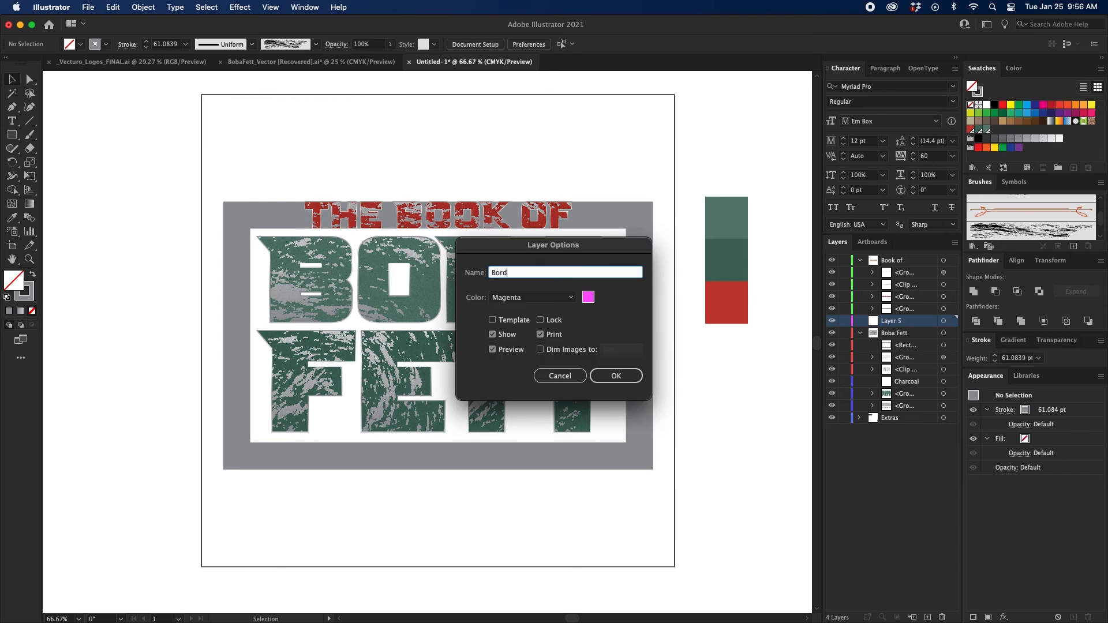
{"action": "type", "text": "er"}
{"action": "key", "text": "Return"}
Move the stroked rectangle into the Border layer and place that layer below the Boba Fett layer.
{"action": "left_click", "coordinate": [641, 442]}
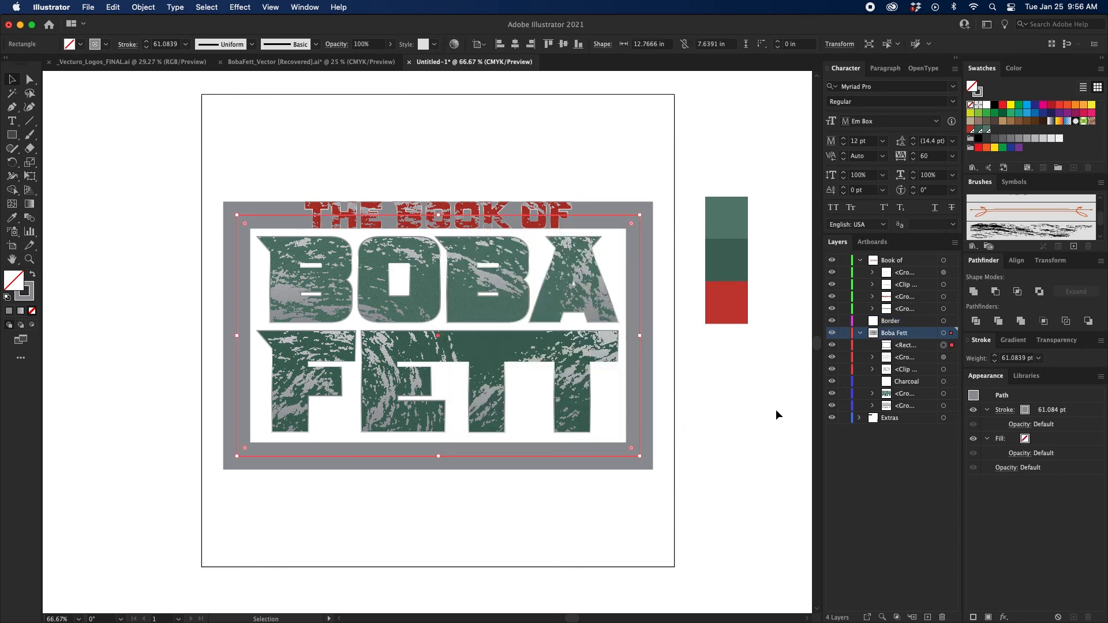
{"action": "left_click_drag", "start_coordinate": [951, 345], "coordinate": [951, 320]}
{"action": "left_click", "coordinate": [860, 333]}
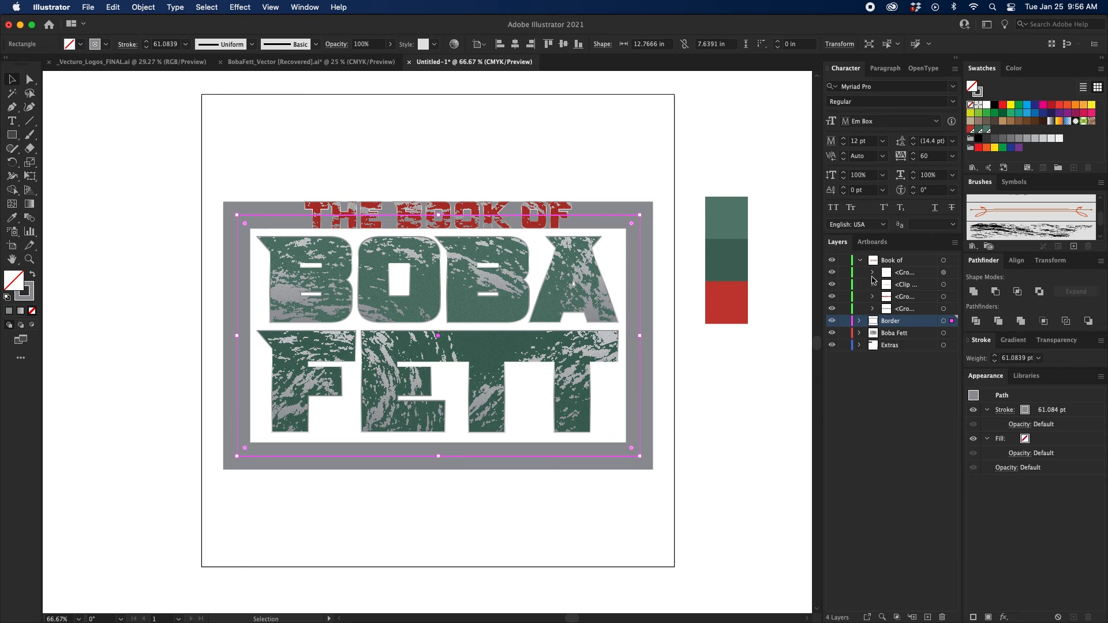
{"action": "left_click", "coordinate": [859, 261]}
{"action": "left_click_drag", "start_coordinate": [923, 273], "coordinate": [921, 290]}
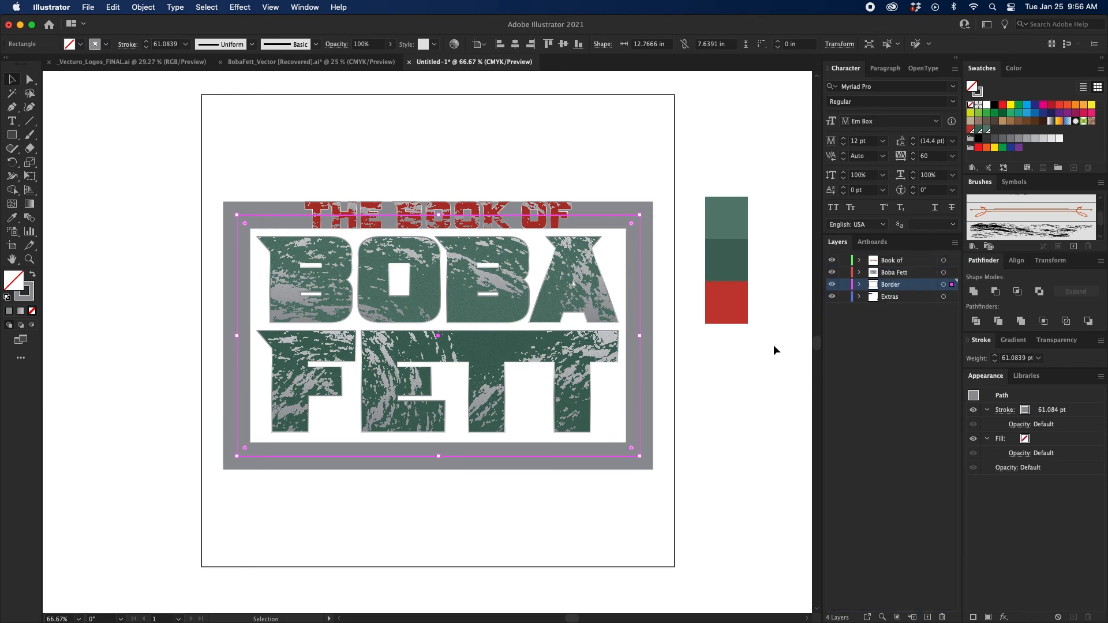
{"action": "left_click", "coordinate": [743, 361]}
Expand the fill and stroke of the rectangle in the Border layer.
{"action": "left_click", "coordinate": [859, 285]}
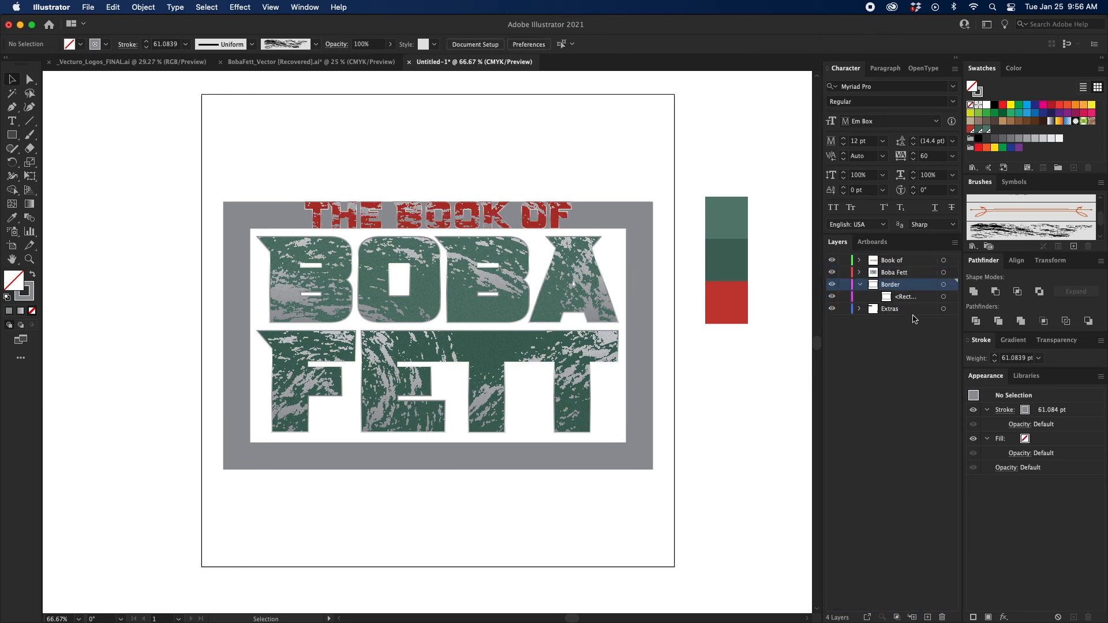
{"action": "left_click", "coordinate": [942, 297]}
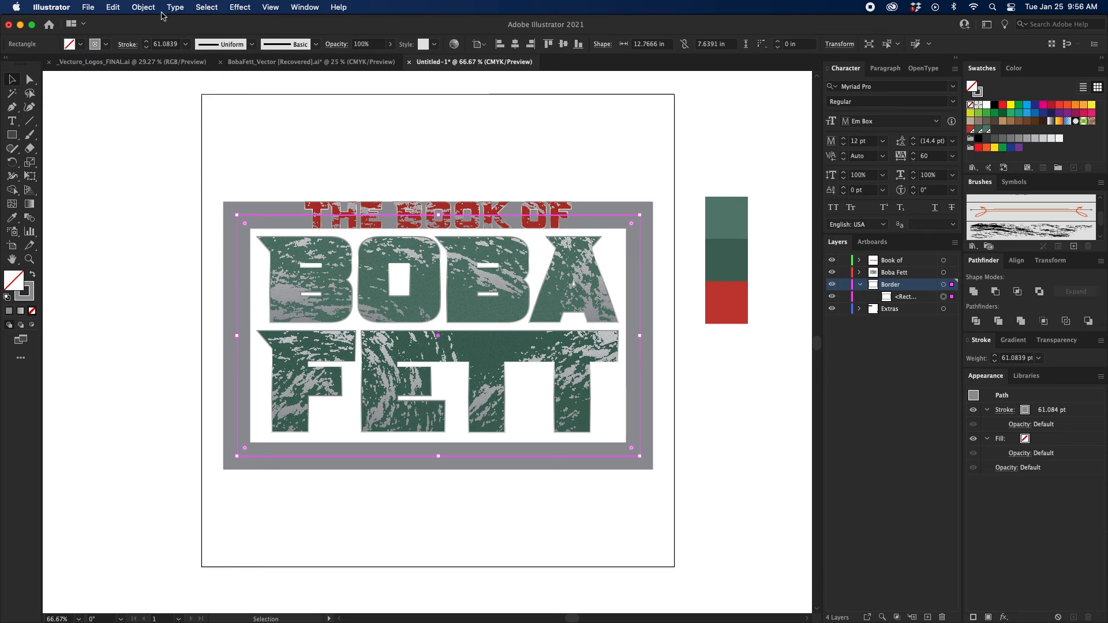
{"action": "left_click", "coordinate": [144, 7]}
{"action": "left_click", "coordinate": [167, 150]}
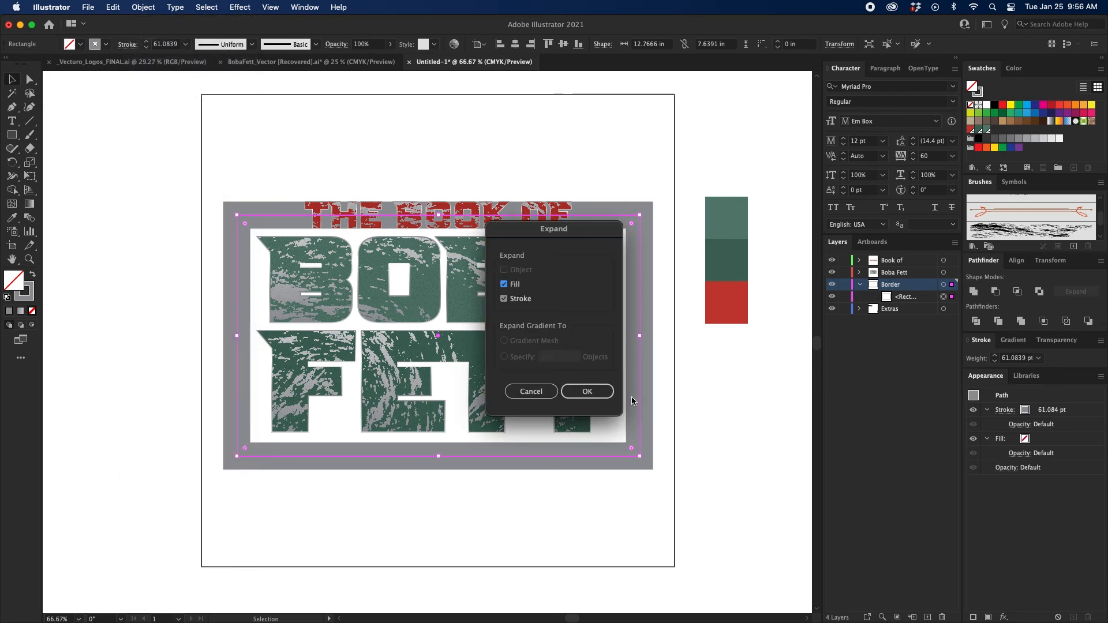
{"action": "left_click", "coordinate": [596, 392]}
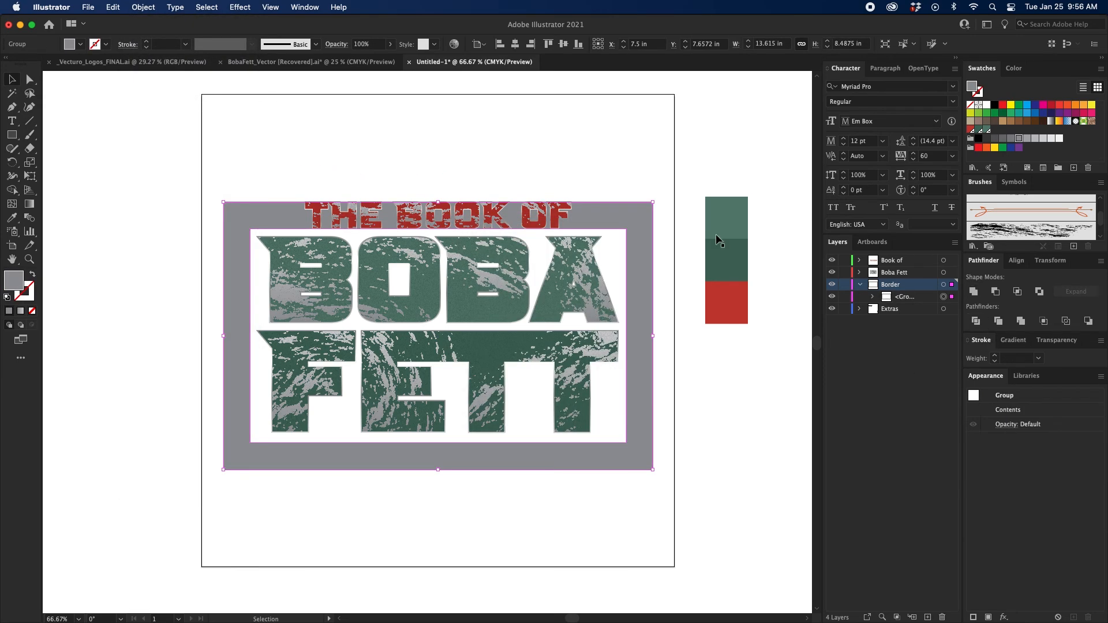
Round the four outer corners of the border frame, keeping its inner corners square.
{"action": "key", "text": "a"}
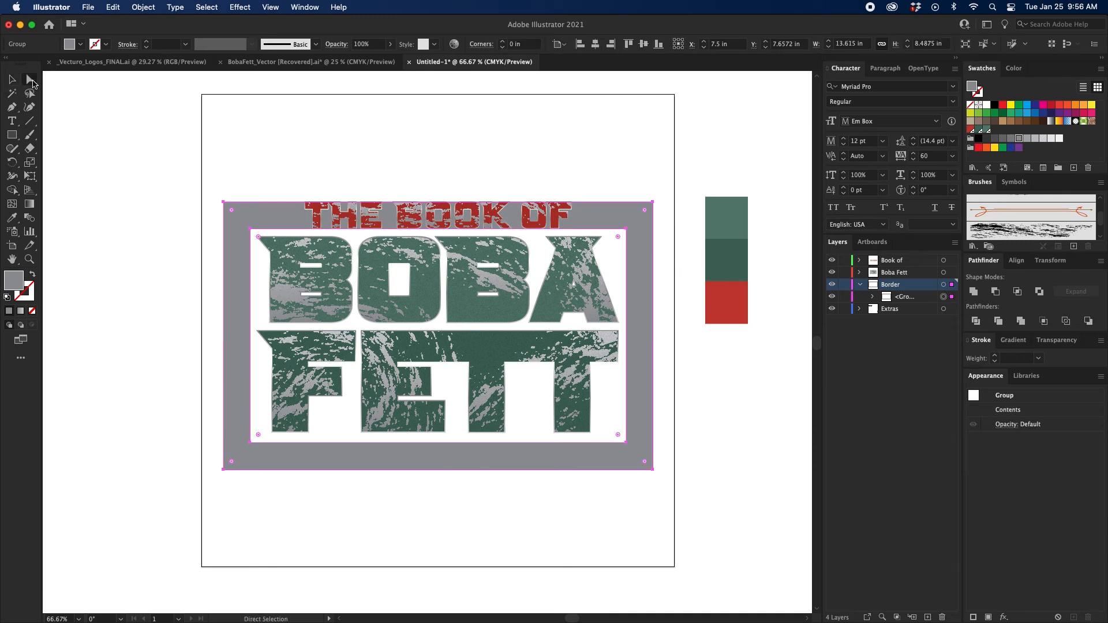
{"action": "left_click", "coordinate": [208, 188]}
{"action": "left_click", "coordinate": [226, 205]}
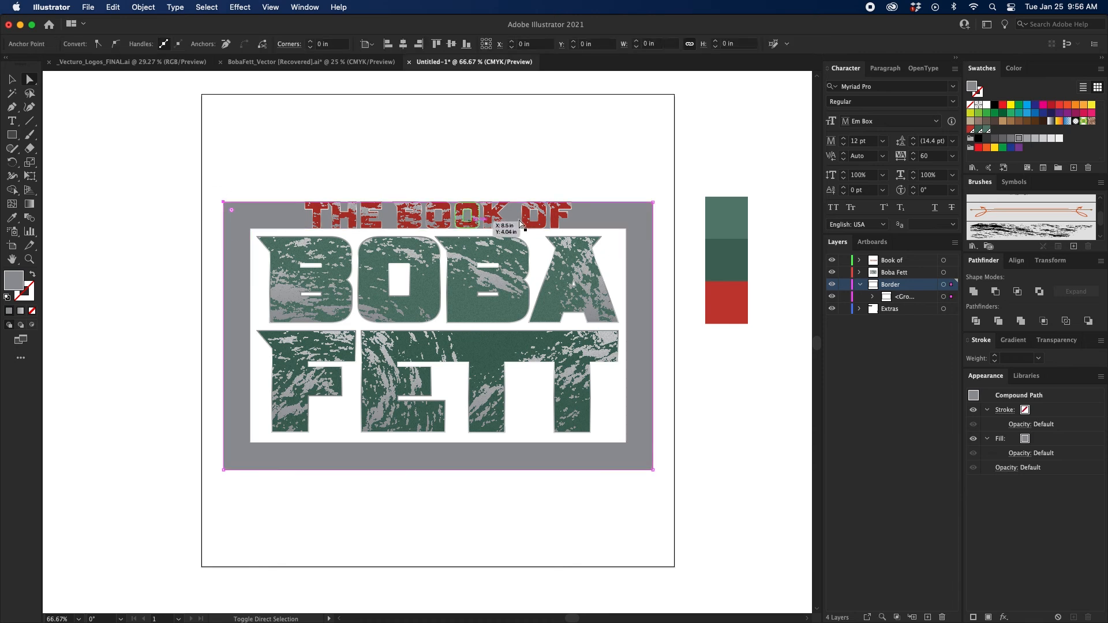
{"action": "left_click", "coordinate": [650, 212]}
{"action": "left_click", "coordinate": [650, 461]}
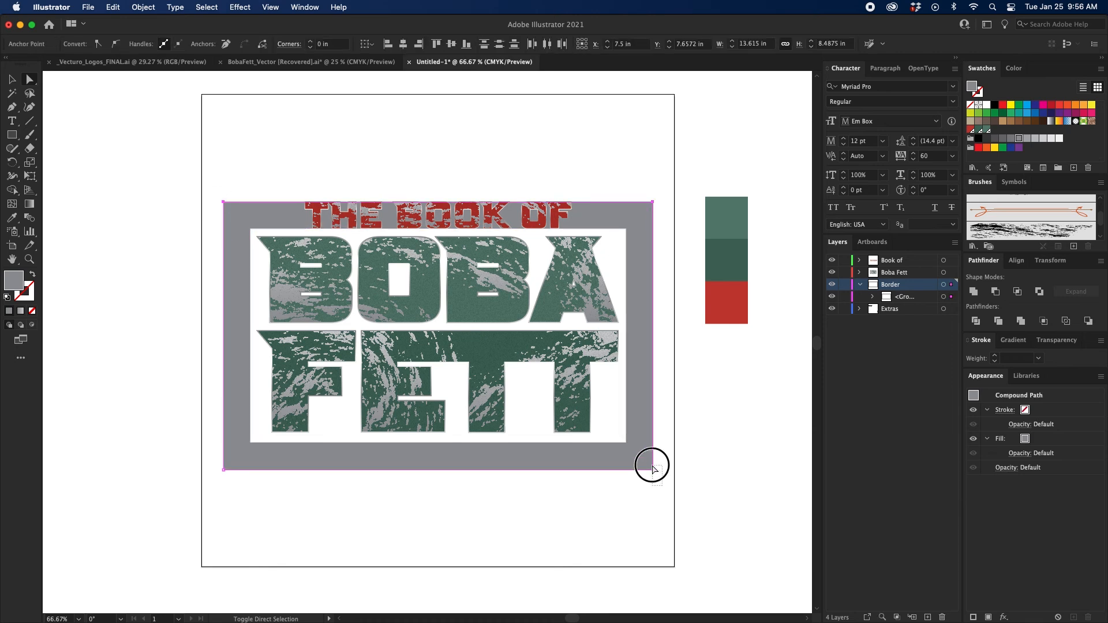
{"action": "left_click", "coordinate": [228, 462]}
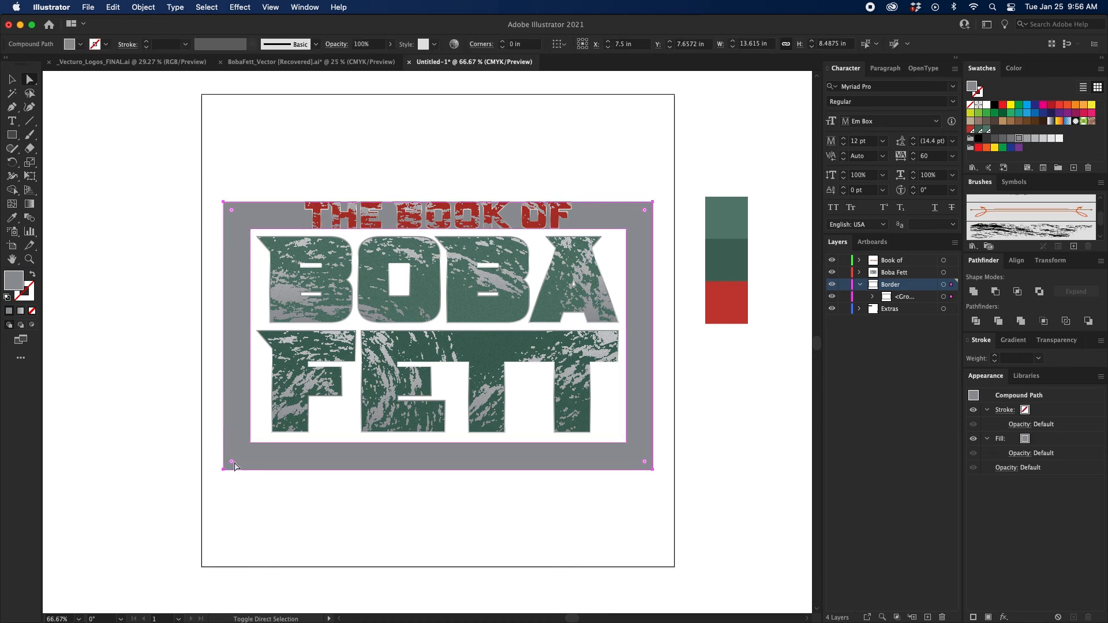
{"action": "left_click_drag", "start_coordinate": [232, 462], "coordinate": [247, 457]}
Select the whole border frame and fill it with dark gray #212121.
{"action": "left_click", "coordinate": [13, 79]}
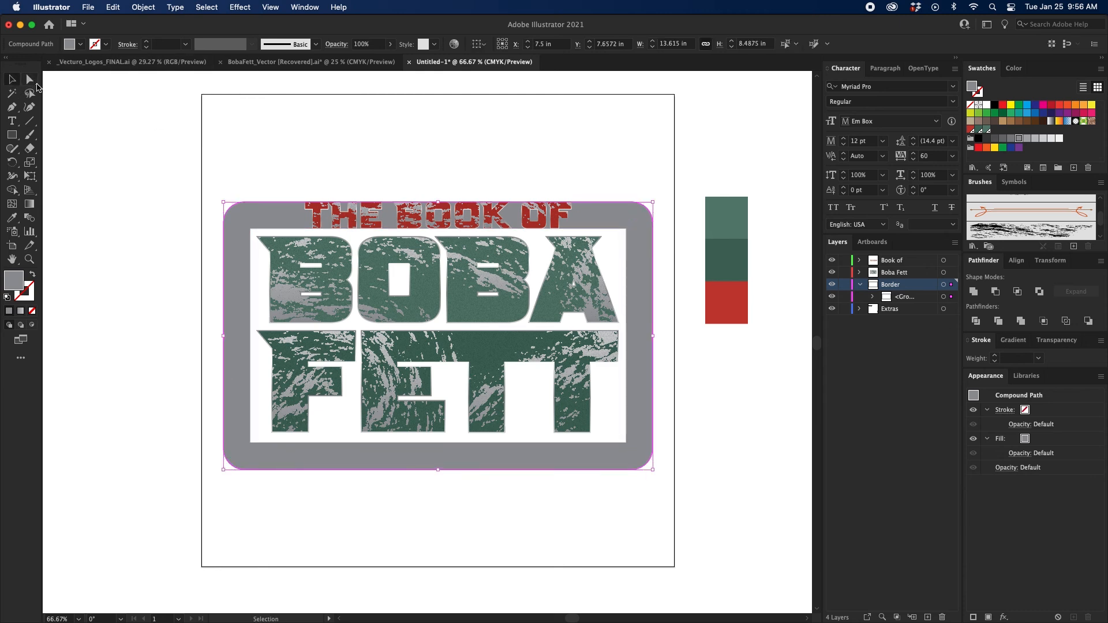
{"action": "left_click", "coordinate": [253, 203]}
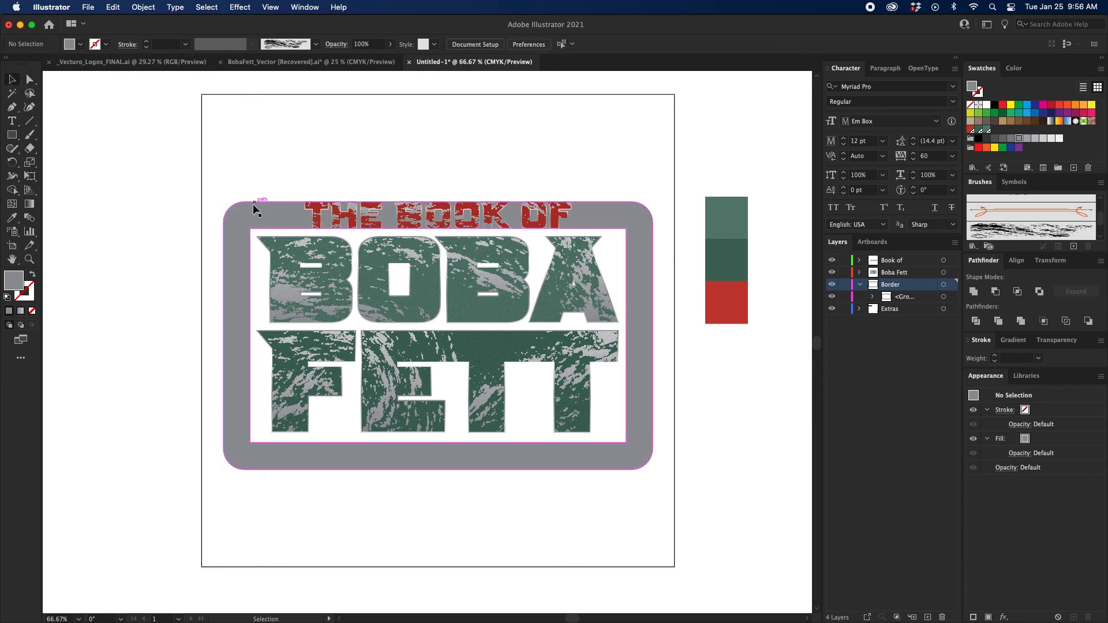
{"action": "left_click", "coordinate": [986, 139]}
{"action": "double_click", "coordinate": [17, 278]}
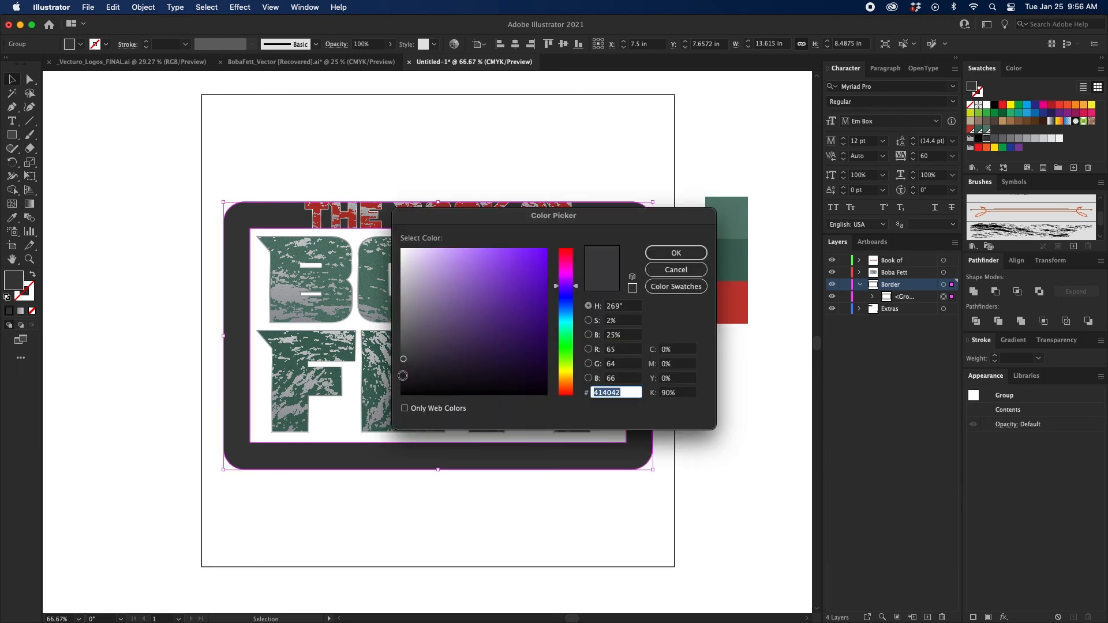
{"action": "left_click", "coordinate": [676, 253]}
{"action": "left_click", "coordinate": [612, 143]}
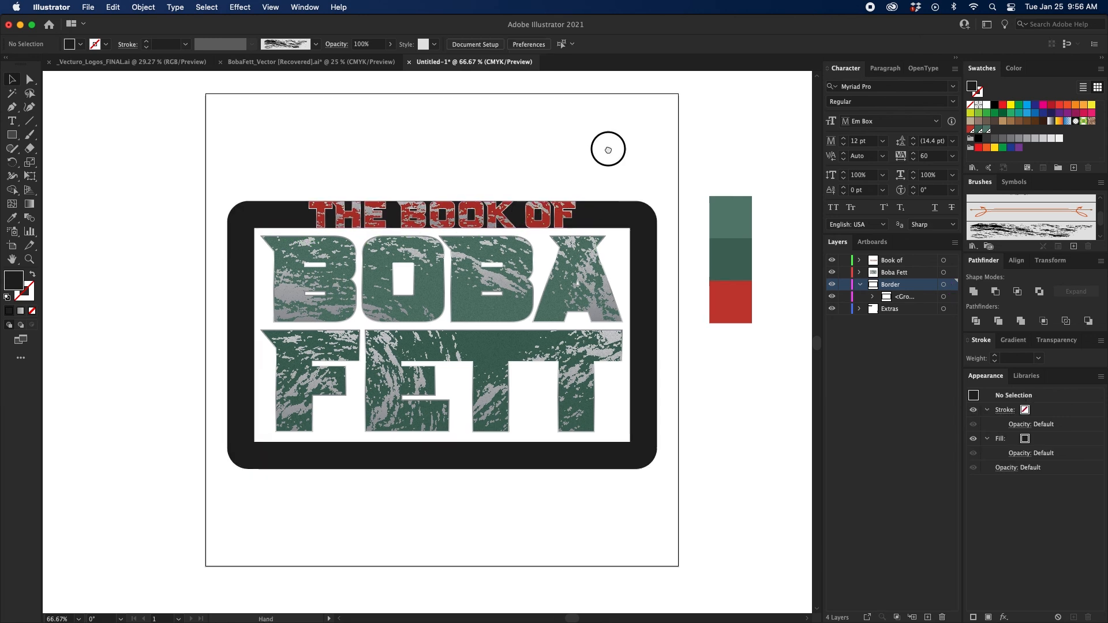
Create a new layer between the Border and Extras layers.
{"action": "scroll", "coordinate": [616, 145], "scroll_direction": "left", "scroll_amount": 2}
{"action": "key", "text": "m"}
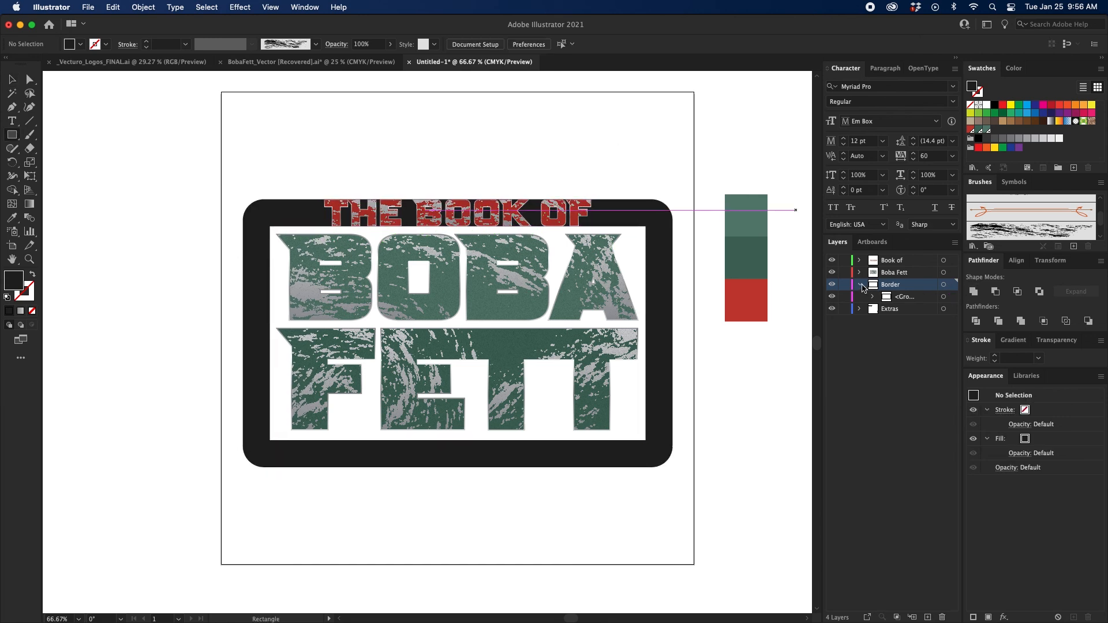
{"action": "left_click", "coordinate": [860, 284]}
{"action": "left_click", "coordinate": [917, 299]}
{"action": "left_click", "coordinate": [928, 616]}
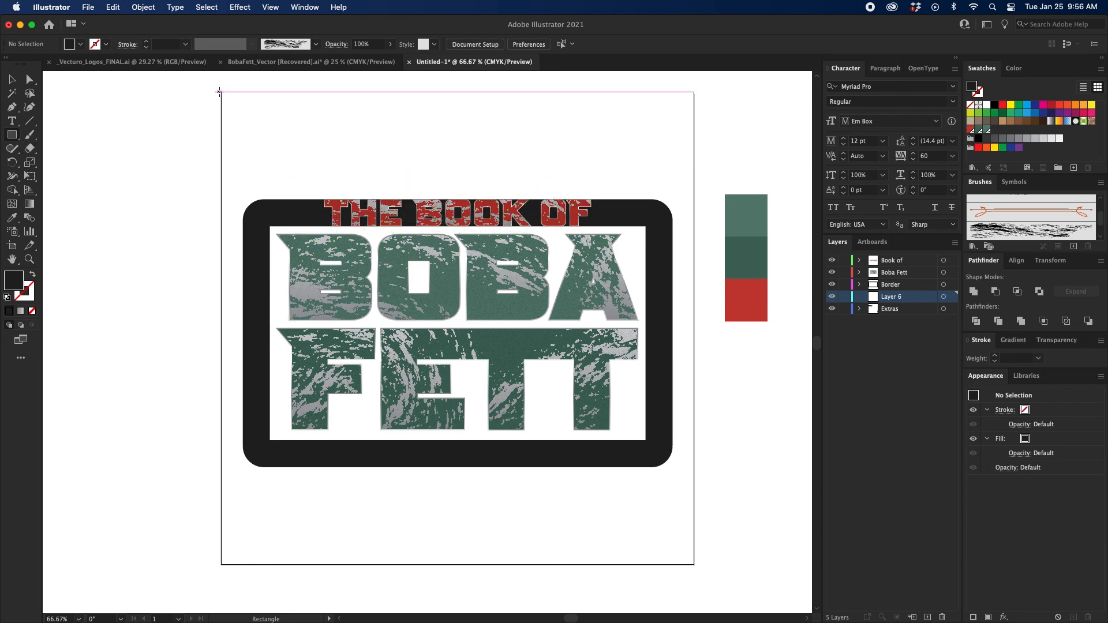
Draw a 15 x 15 in rectangle covering the whole artboard on the new layer and fill it with Registration black.
{"action": "left_click_drag", "start_coordinate": [219, 91], "coordinate": [694, 564]}
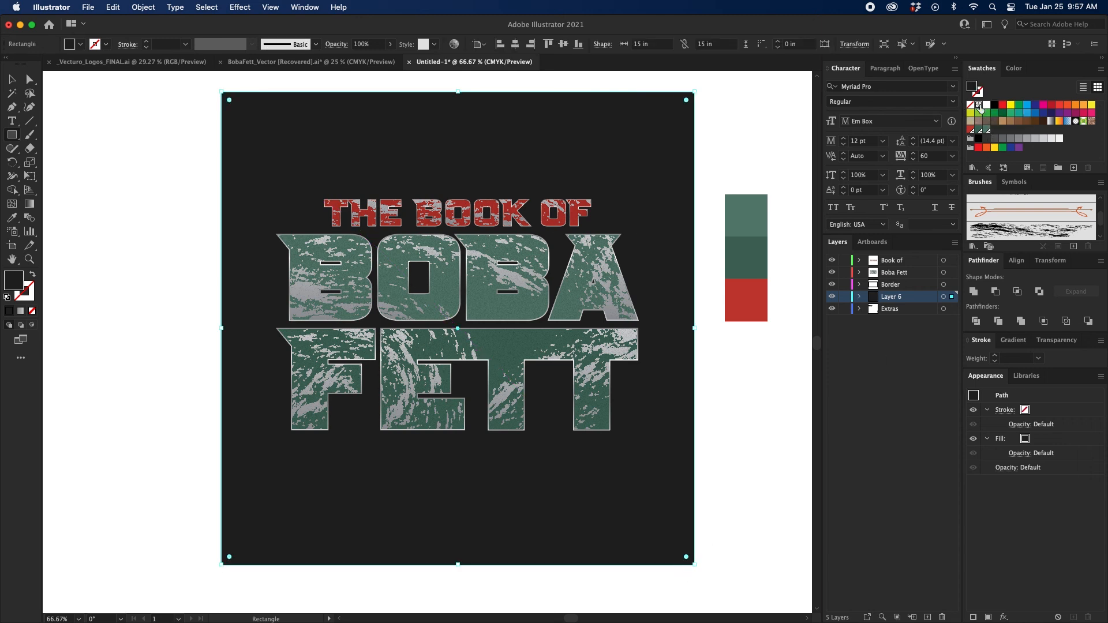
{"action": "left_click", "coordinate": [979, 107]}
{"action": "left_click", "coordinate": [12, 79]}
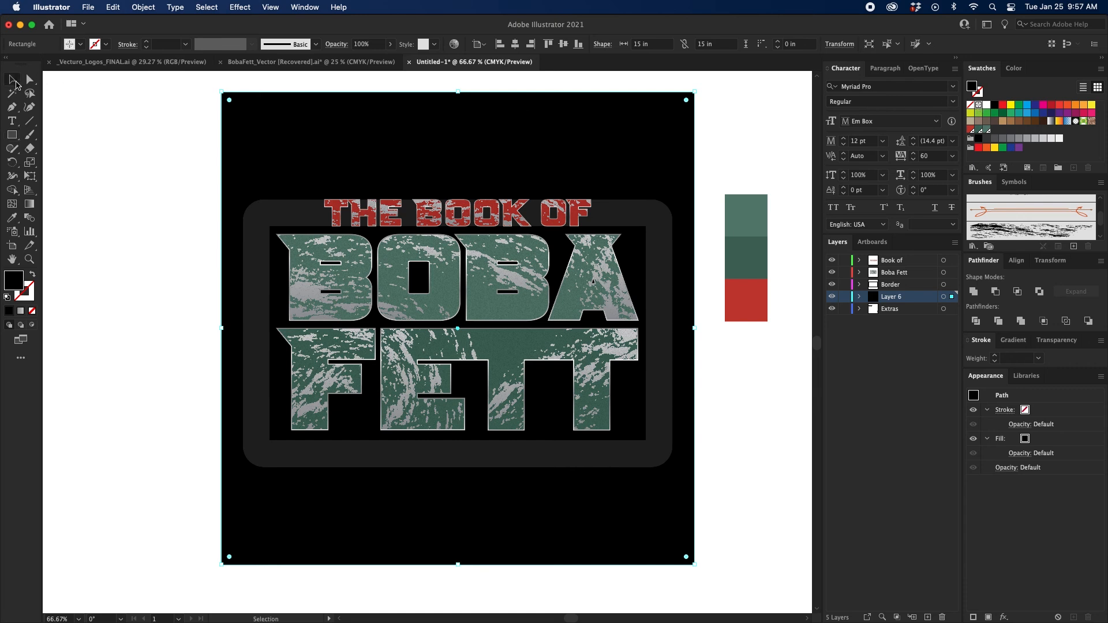
{"action": "left_click", "coordinate": [144, 141]}
Draw a rectangle about 8.8 x 1.52 in around the "THE BOOK OF" lettering in the Border layer.
{"action": "left_click", "coordinate": [621, 224]}
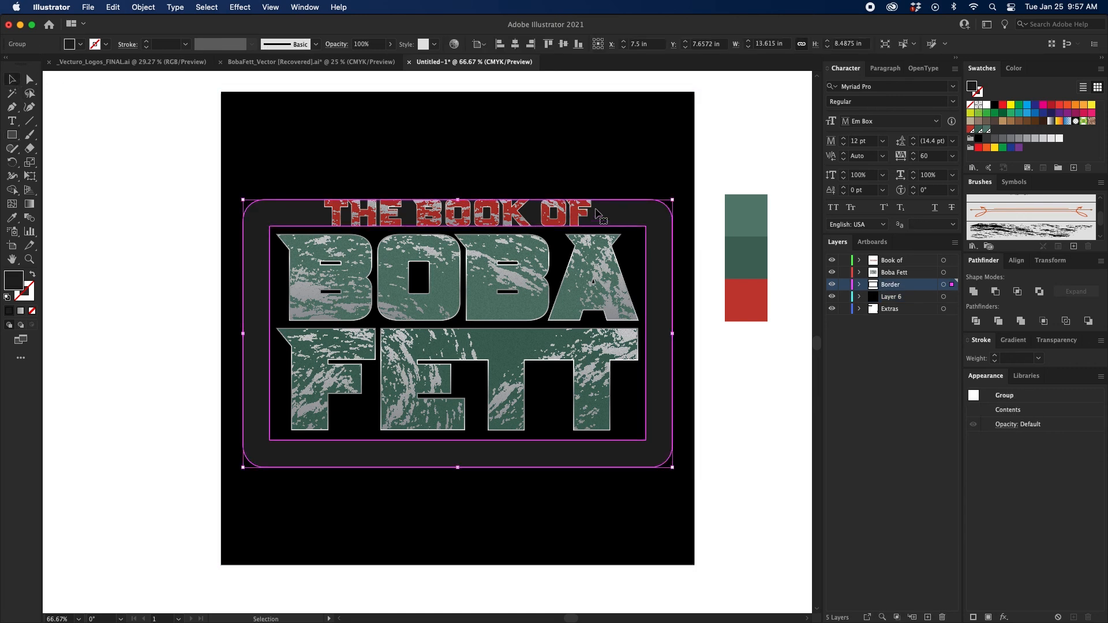
{"action": "left_click", "coordinate": [709, 192]}
{"action": "key", "text": "m"}
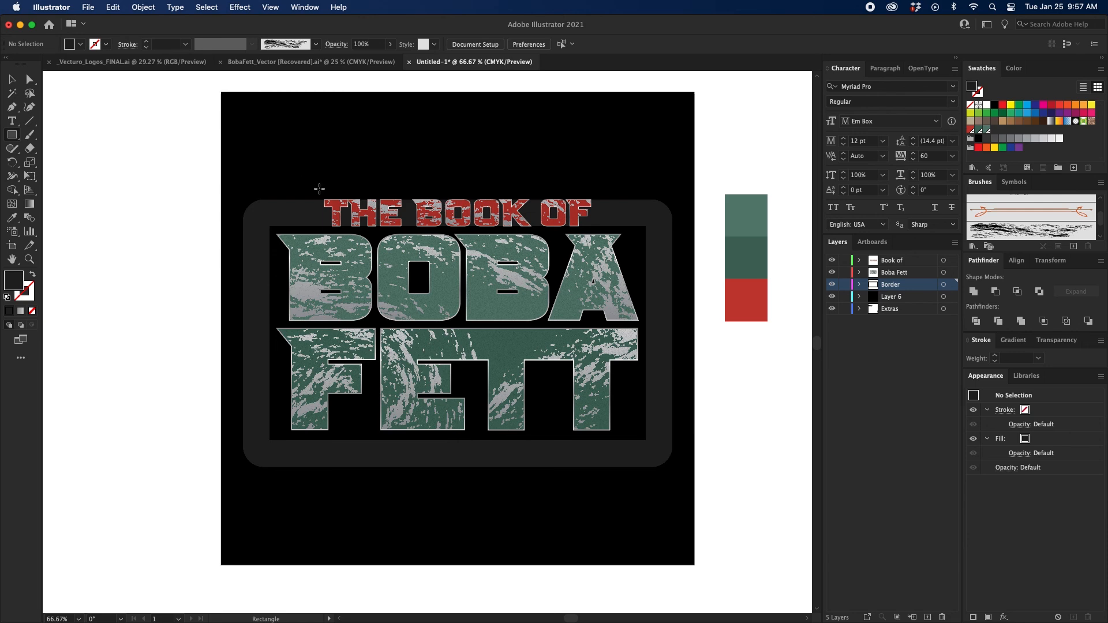
{"action": "mouse_move", "coordinate": [320, 188]}
{"action": "left_mouse_down"}
{"action": "mouse_move", "coordinate": [422, 235]}
{"action": "mouse_move", "coordinate": [596, 236]}
{"action": "left_mouse_up"}
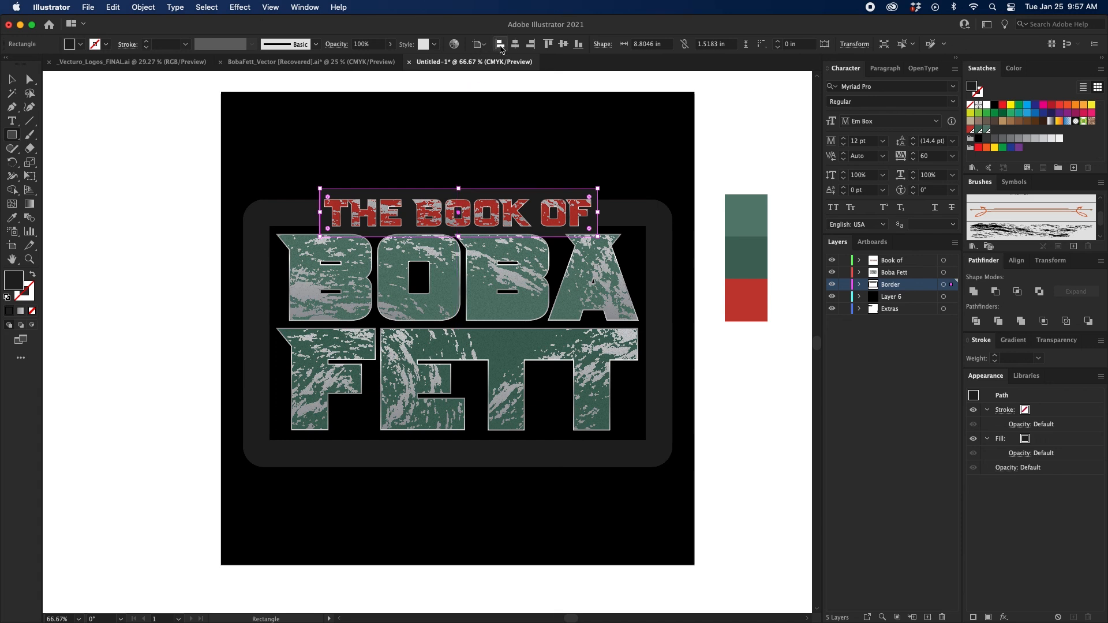
Subtract the small rectangle from the border frame with Minus Front to cut a gap behind "THE BOOK OF".
{"action": "key", "text": "v"}
{"action": "left_click", "coordinate": [661, 205], "text": "shift"}
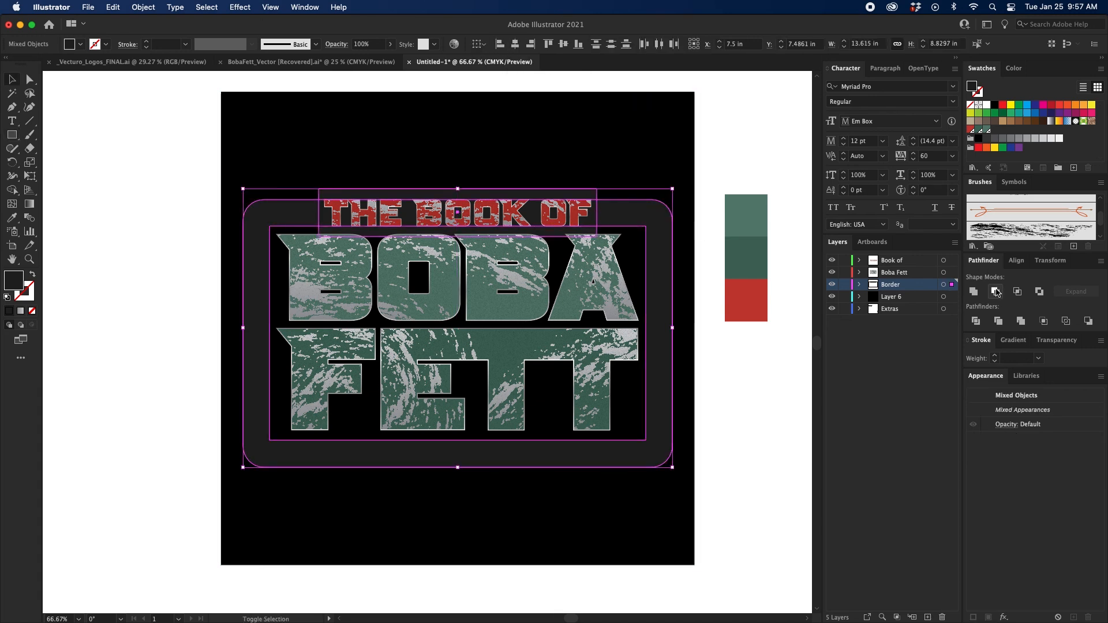
{"action": "left_click", "coordinate": [996, 292]}
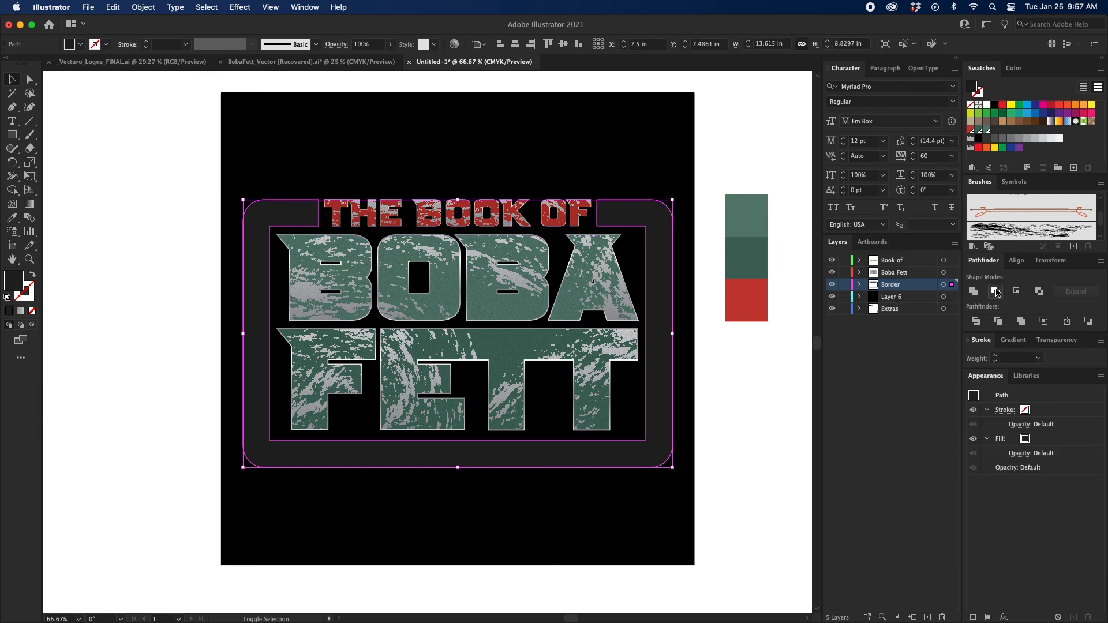
{"action": "left_click", "coordinate": [752, 386]}
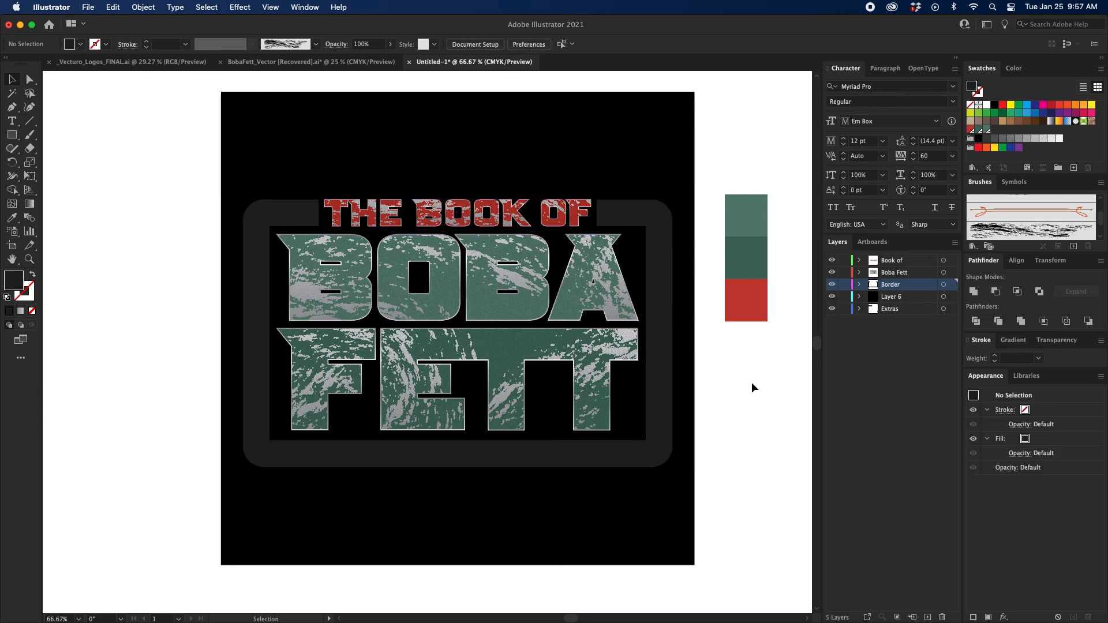